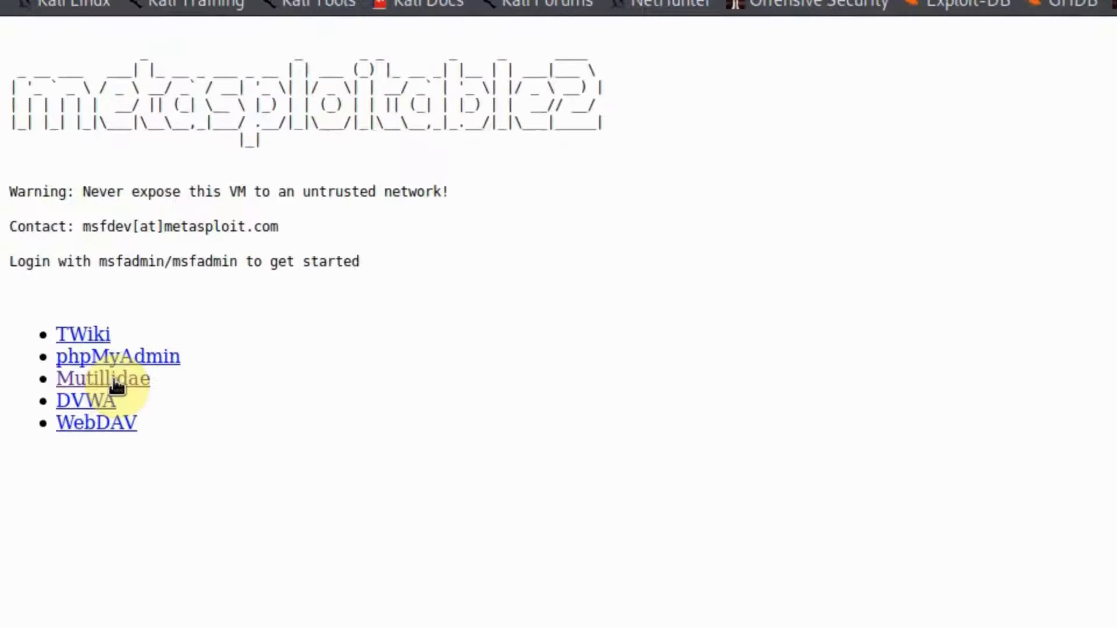
Step: Log in to Mutillidae as admin with the account password and decline saving the login
{"action": "left_click", "coordinate": [117, 384]}
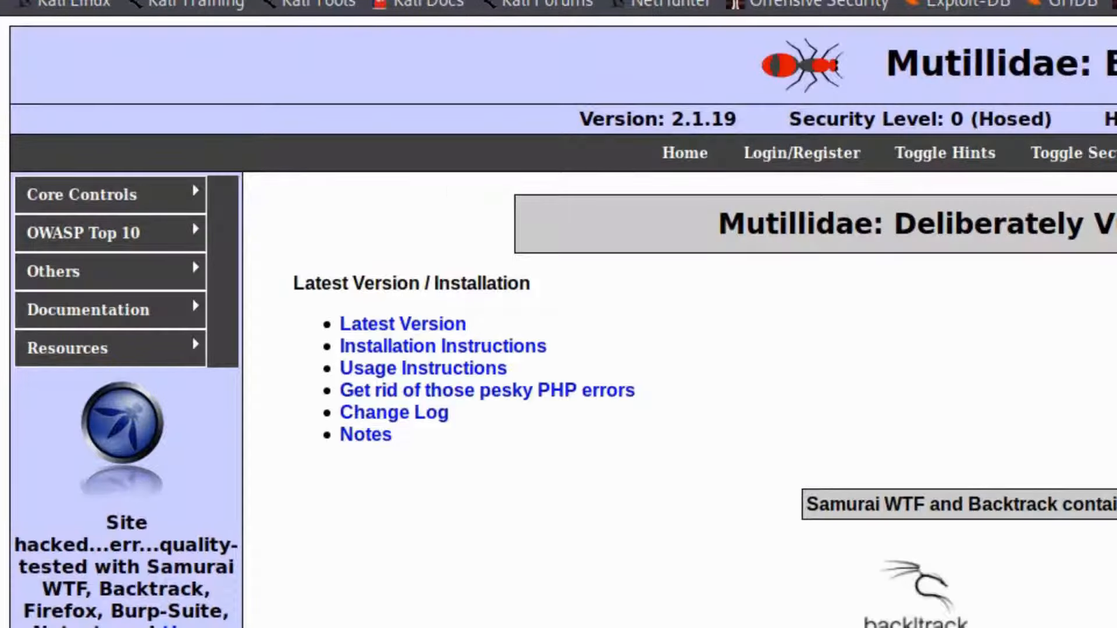
{"action": "left_click", "coordinate": [798, 154]}
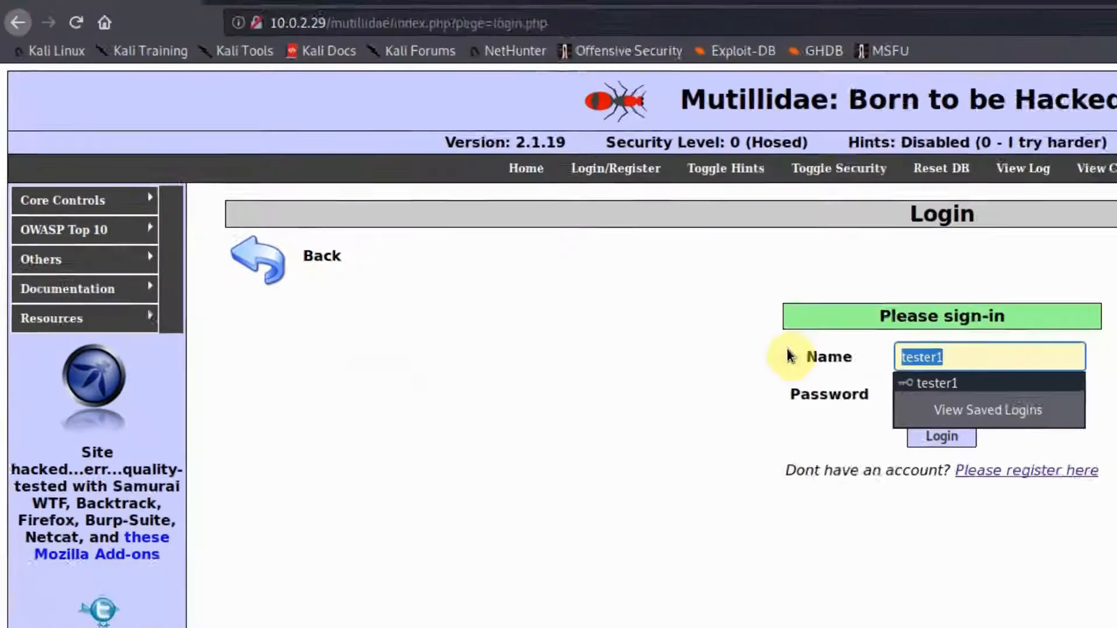
{"action": "type", "text": "admin"}
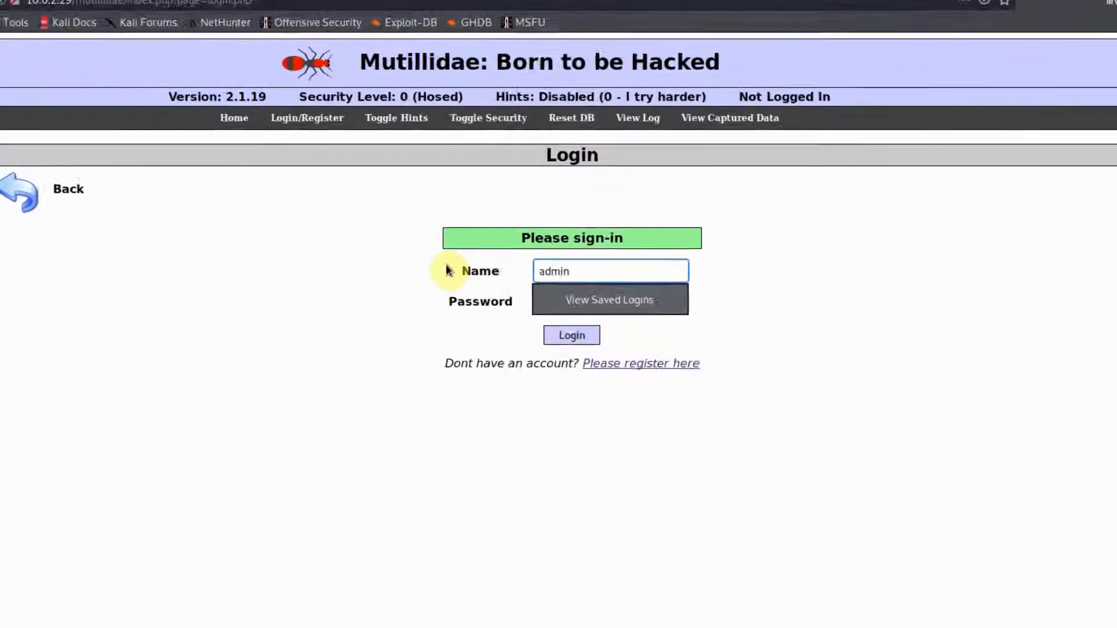
{"action": "key", "text": "Tab"}
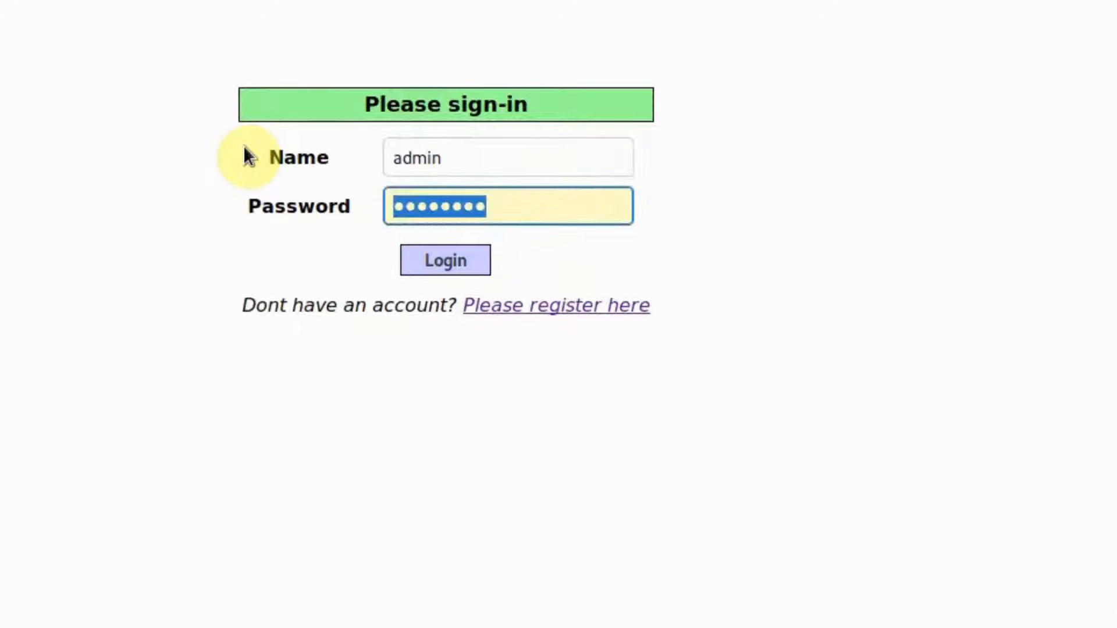
{"action": "type", "text": "adminpass"}
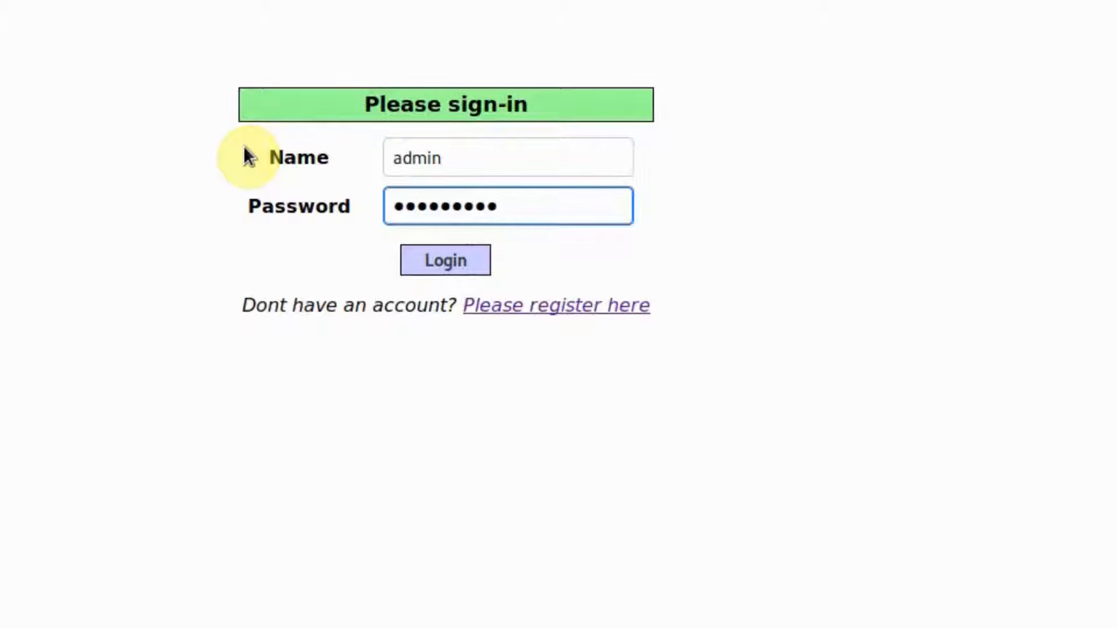
{"action": "key", "text": "Return"}
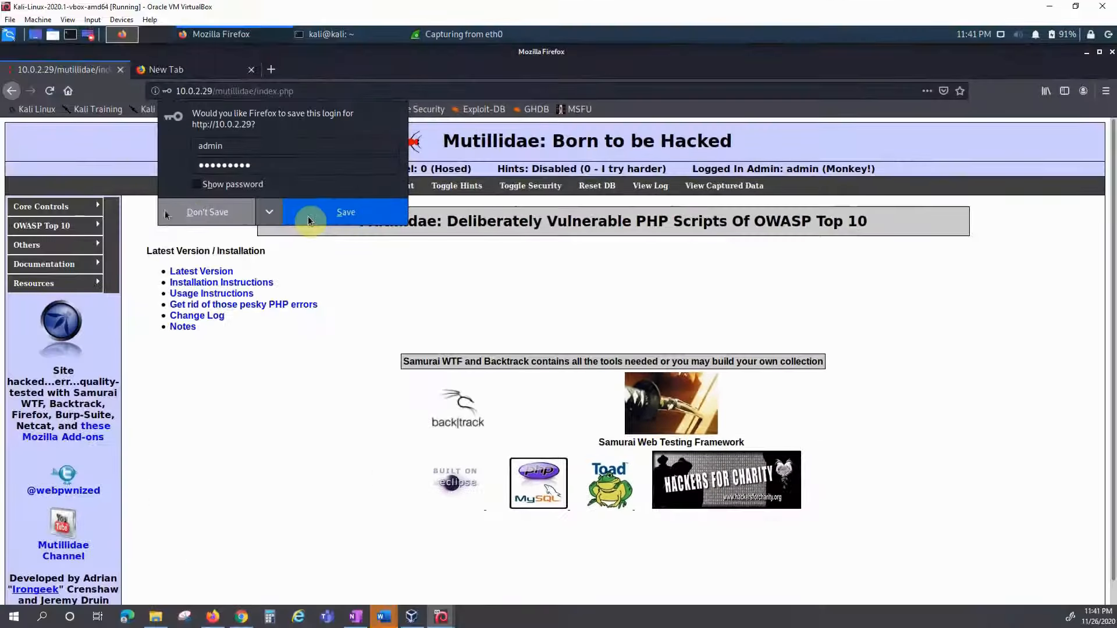
{"action": "left_click", "coordinate": [224, 220]}
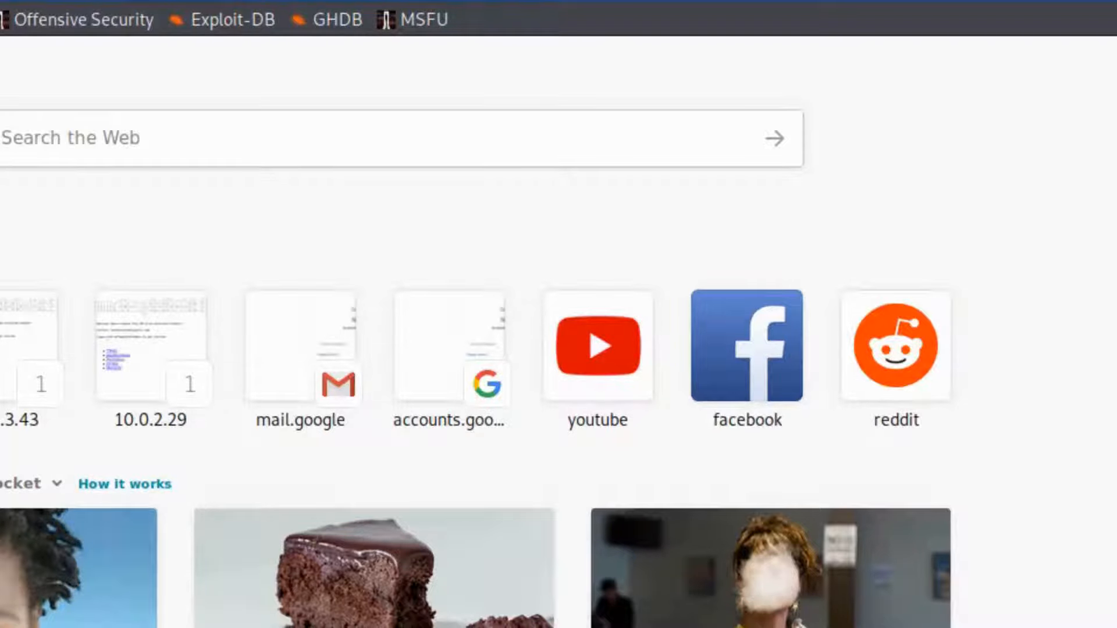
{"action": "type", "text": "www.google.com/"}
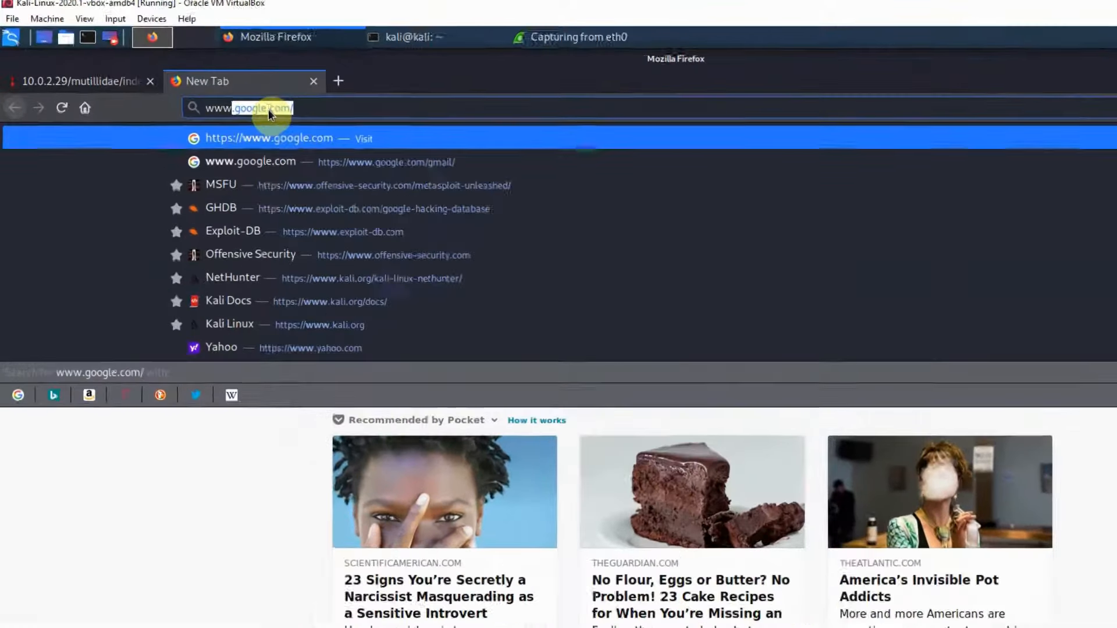
{"action": "key", "text": "Return"}
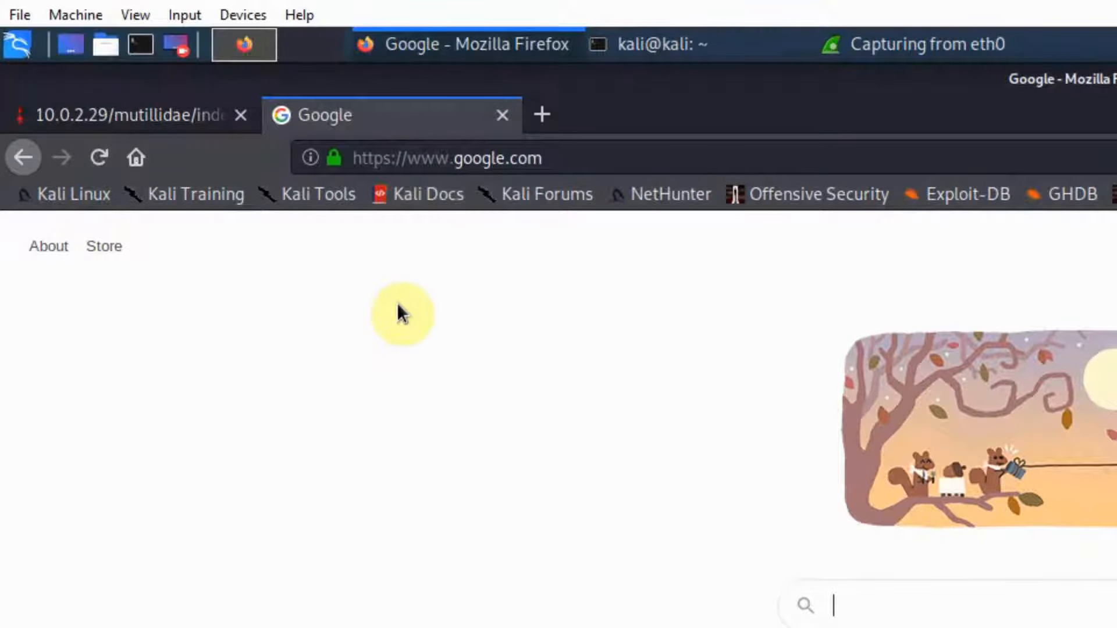
Step: Bring Wireshark forward, stop the eth0 capture, and inspect packets 1181 and 1189
{"action": "left_click", "coordinate": [686, 44]}
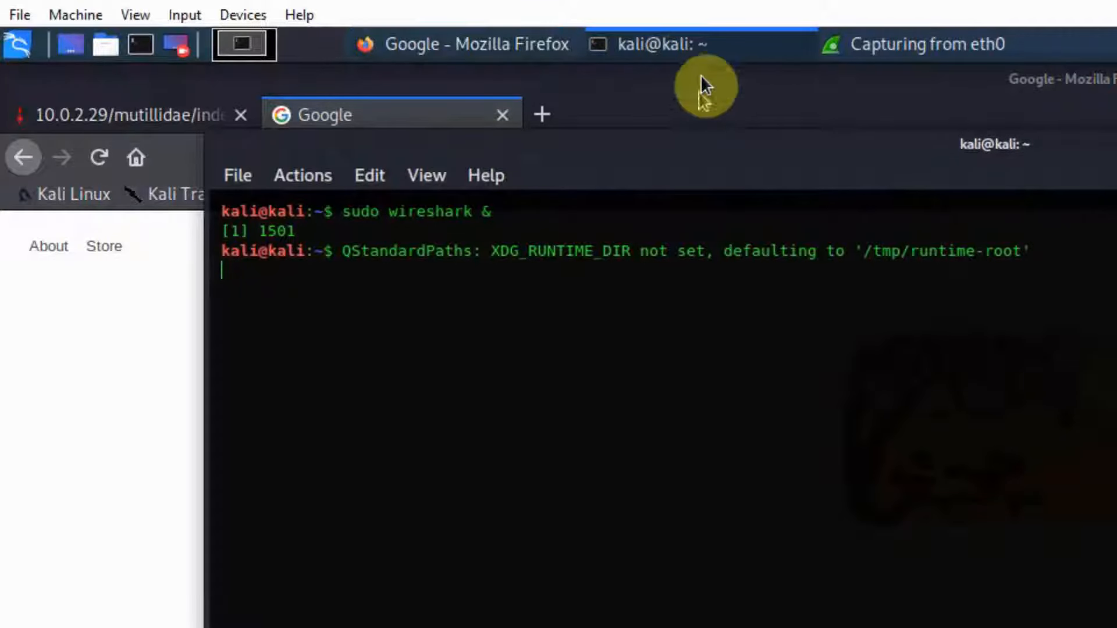
{"action": "left_click", "coordinate": [890, 47]}
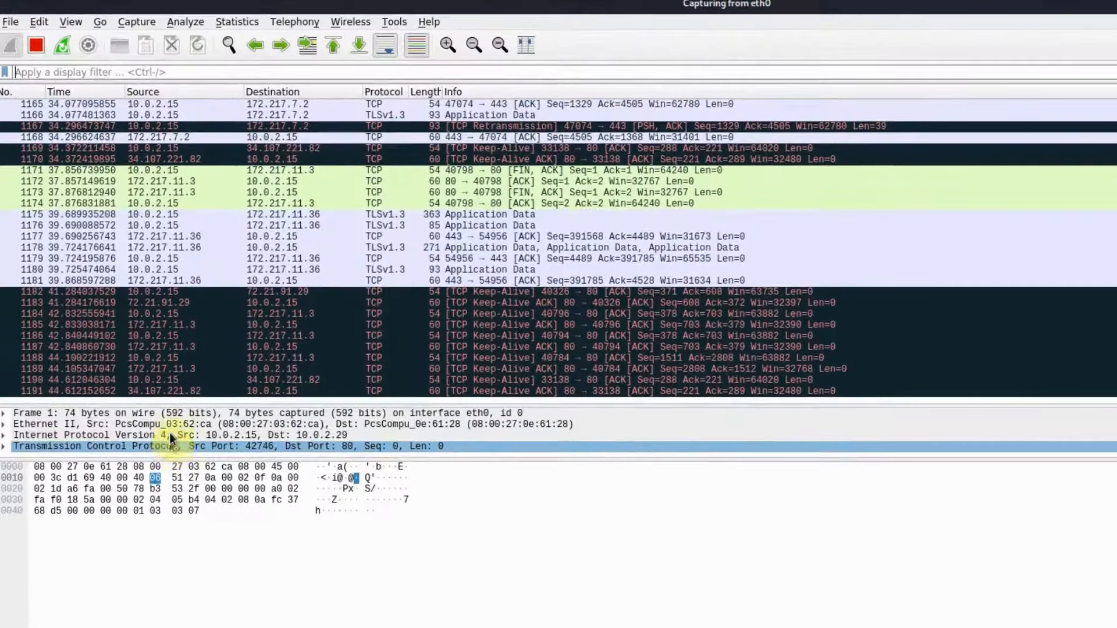
{"action": "left_click", "coordinate": [36, 50]}
{"action": "left_click", "coordinate": [242, 285]}
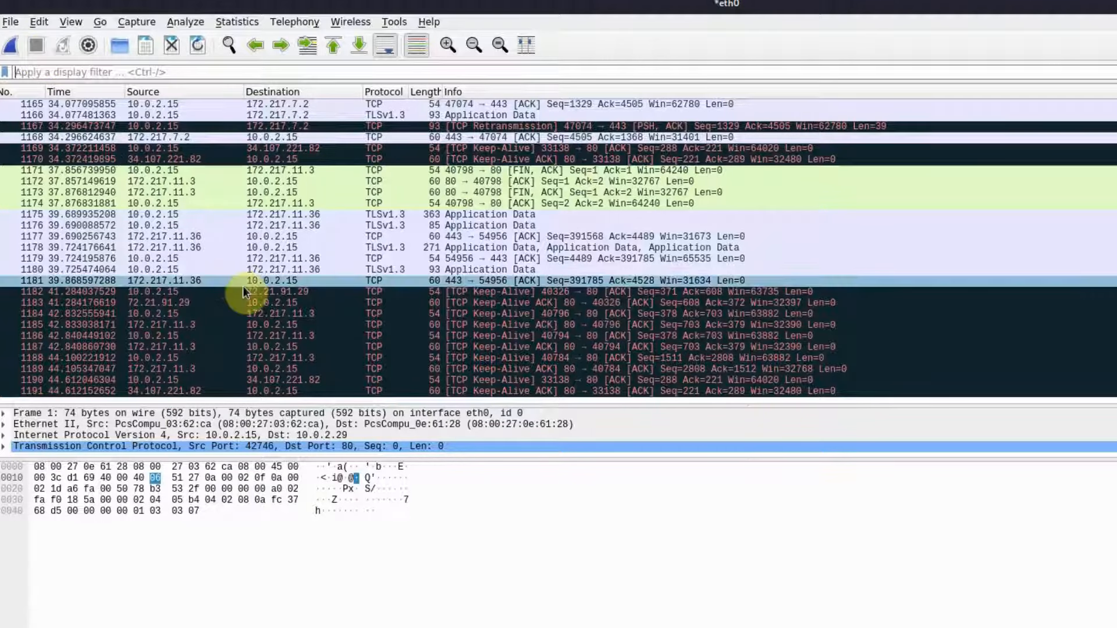
{"action": "left_click", "coordinate": [402, 369]}
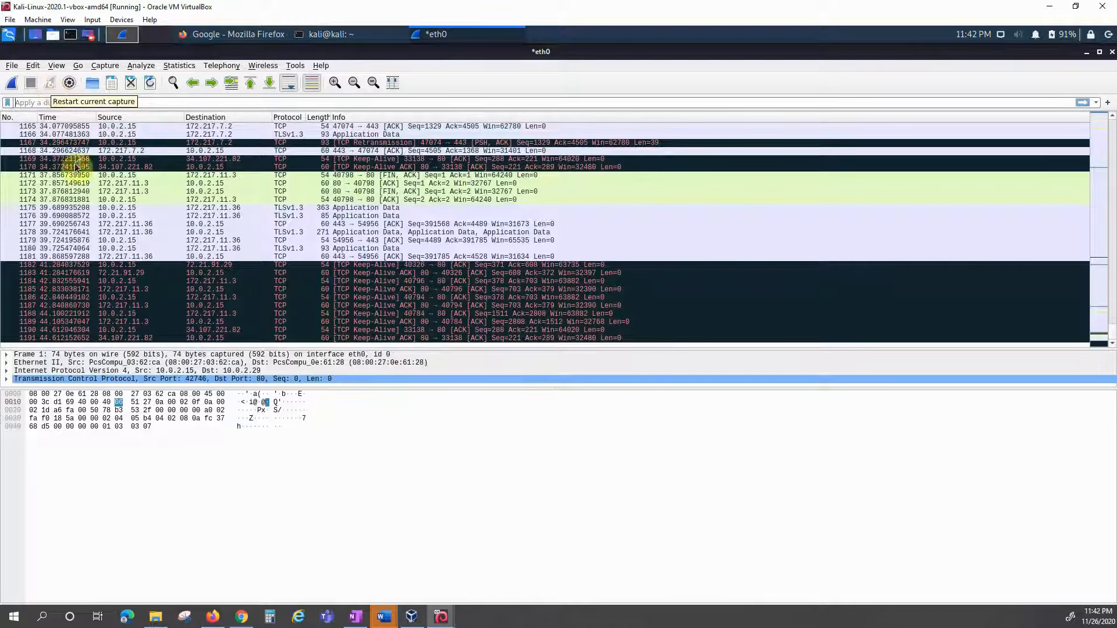
Step: Open and cancel the Capture Options, Open and Save As dialogs without changes
{"action": "left_click", "coordinate": [69, 84]}
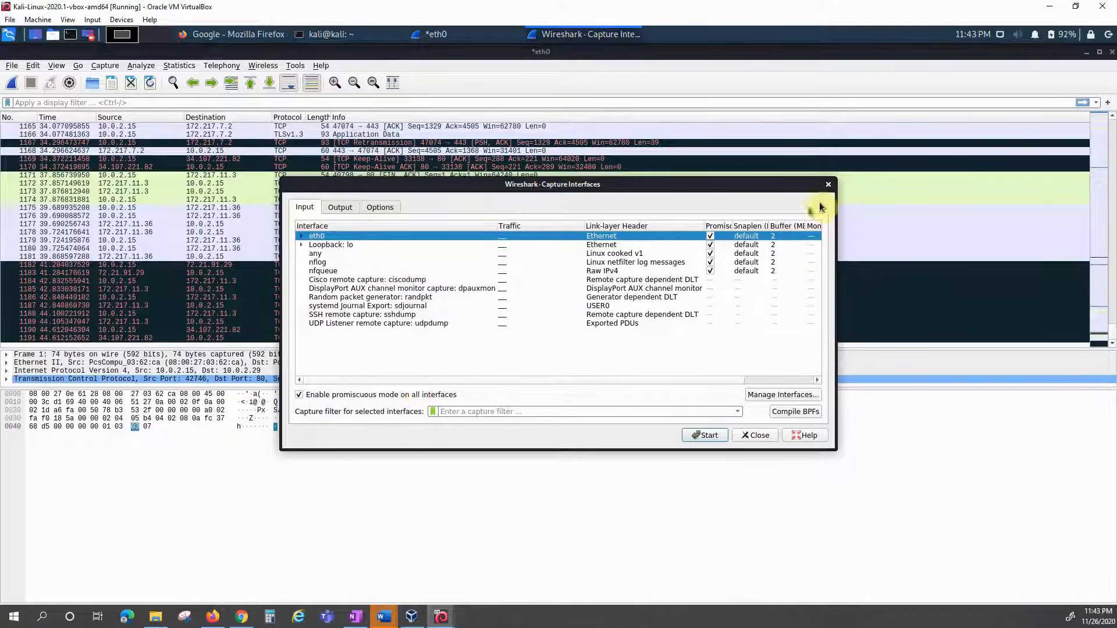
{"action": "left_click", "coordinate": [756, 438]}
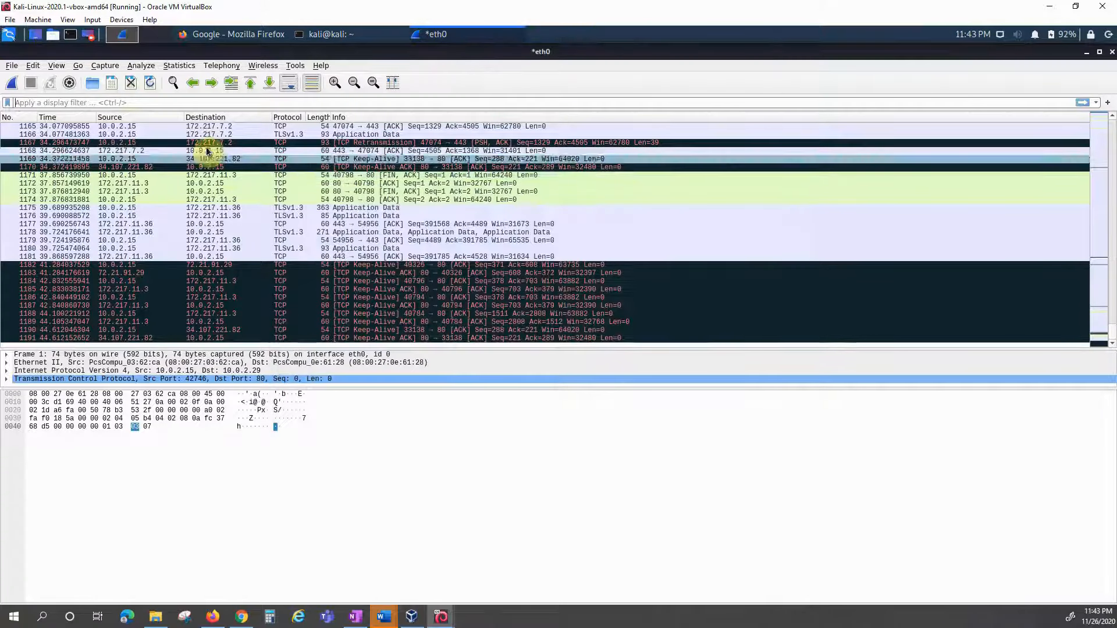
{"action": "left_click", "coordinate": [91, 84]}
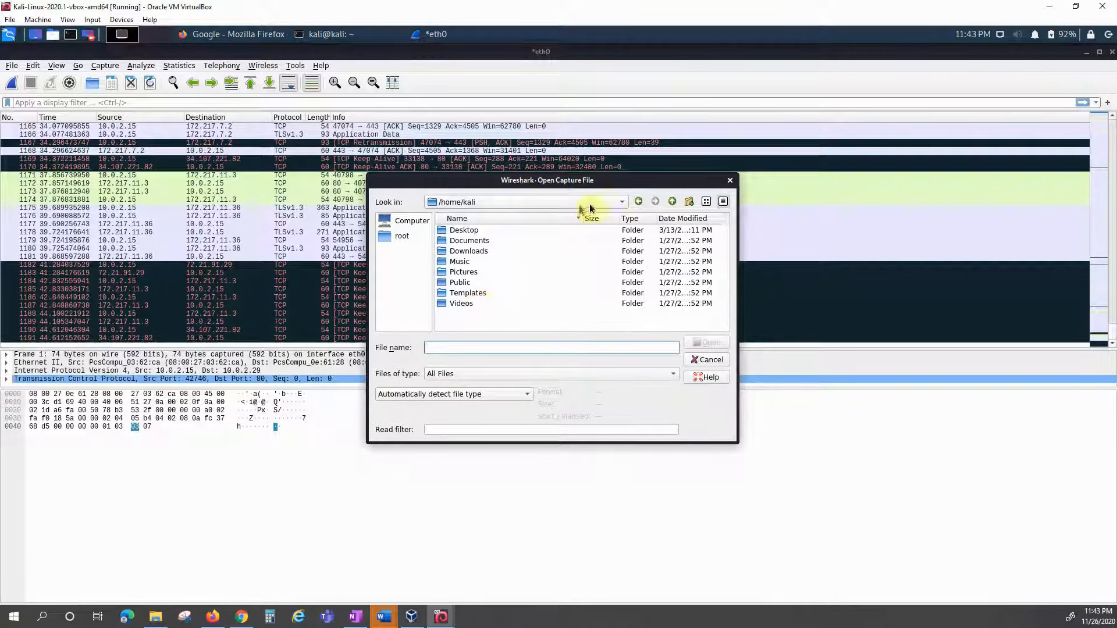
{"action": "left_click", "coordinate": [730, 180]}
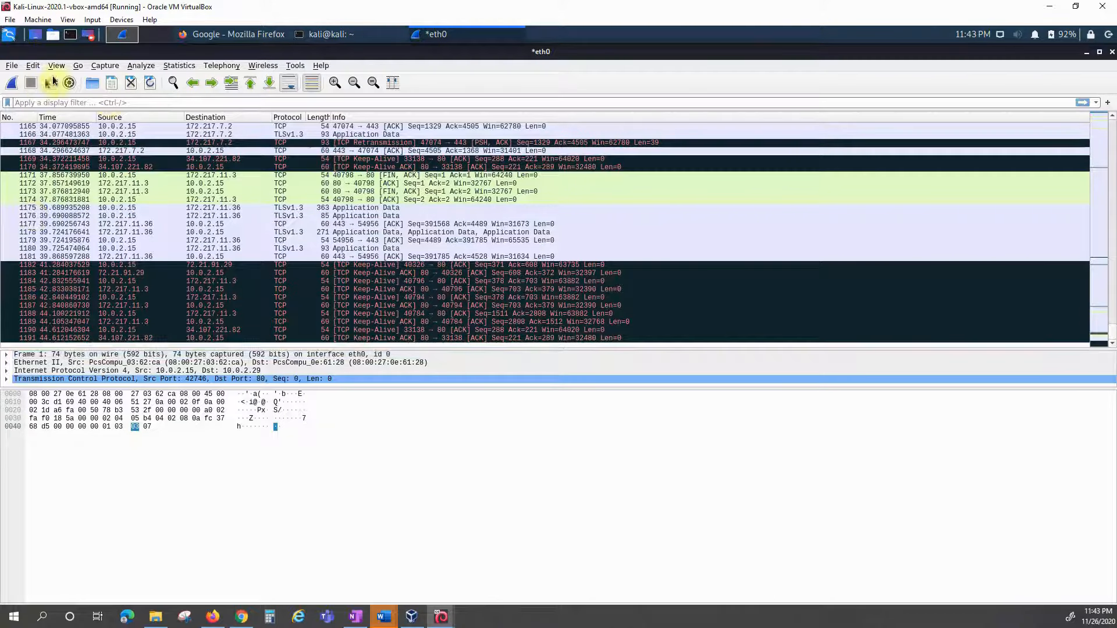
{"action": "left_click", "coordinate": [112, 82]}
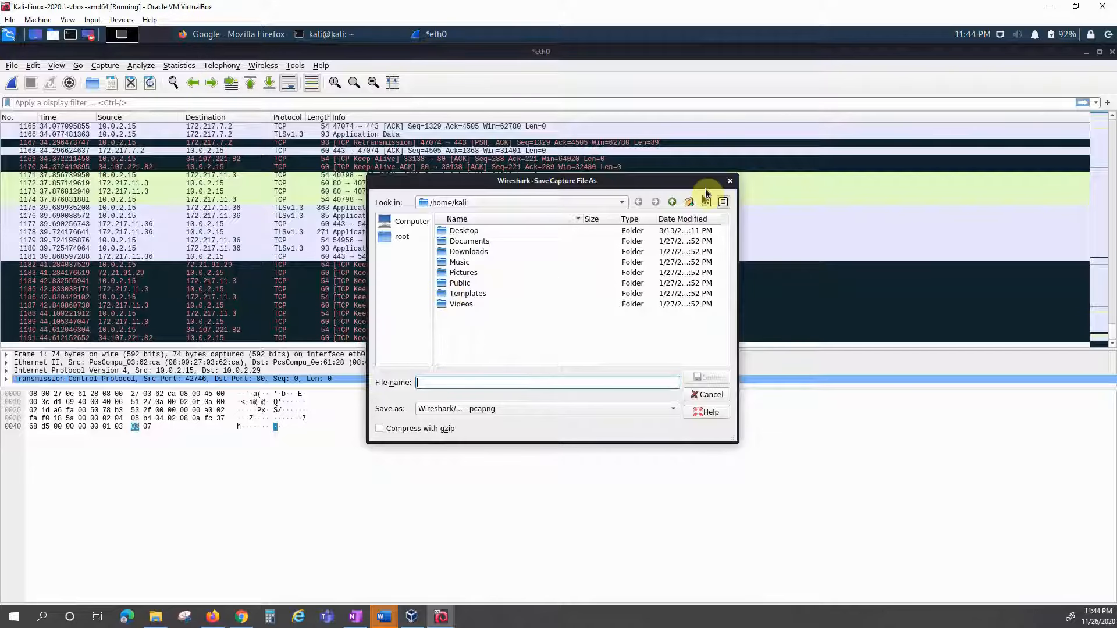
{"action": "left_click", "coordinate": [729, 183]}
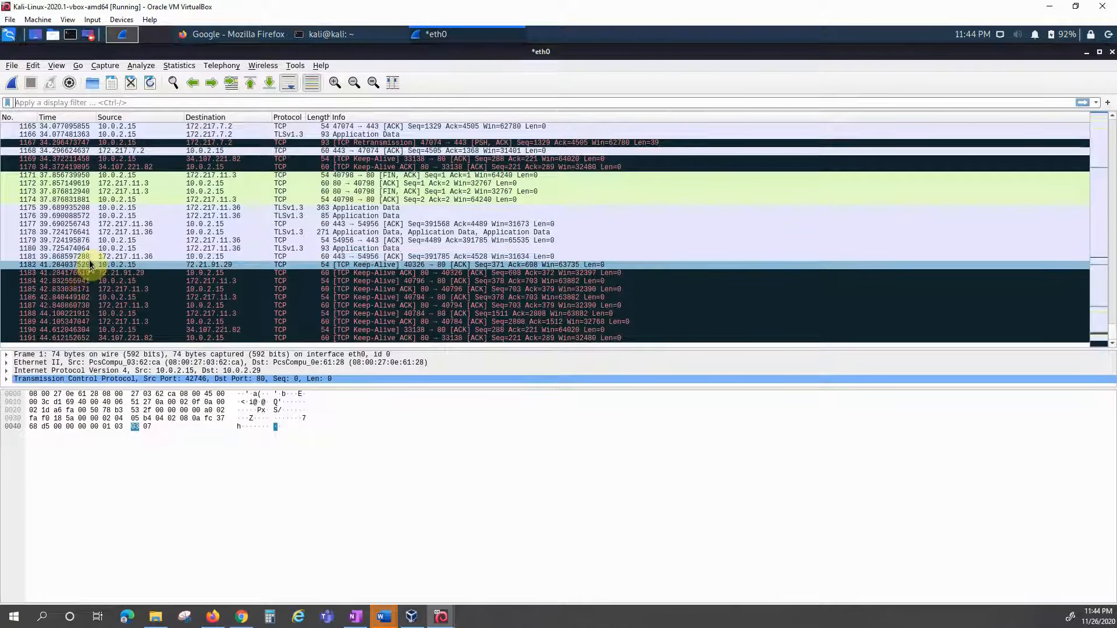
Step: Reload the capture from the first packet and scroll through the refreshed list
{"action": "left_click", "coordinate": [150, 83]}
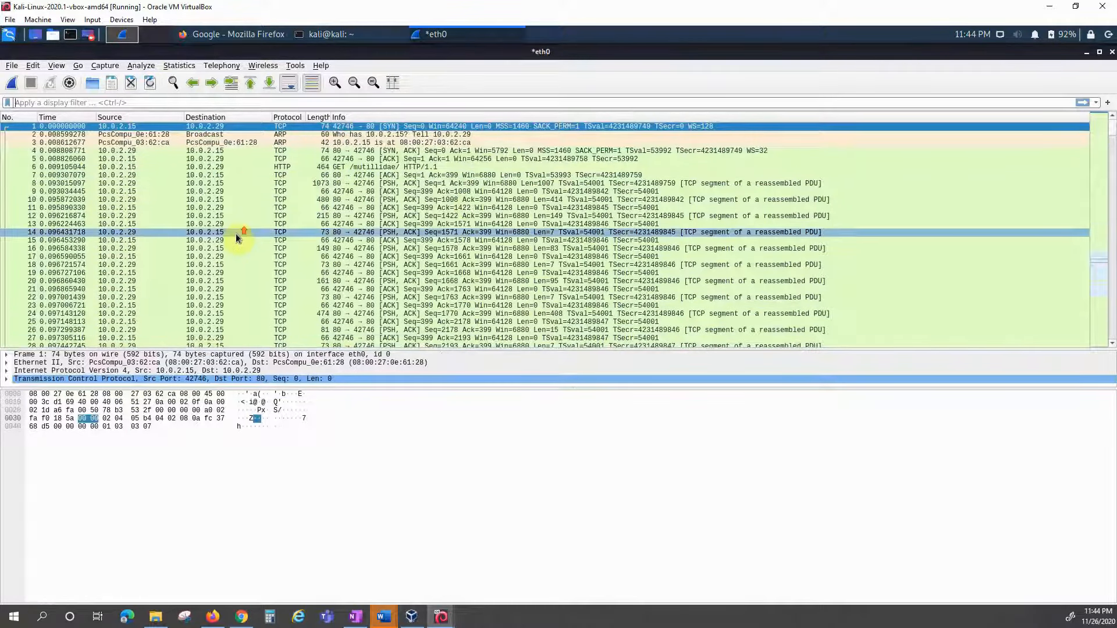
{"action": "scroll", "coordinate": [236, 235], "scroll_direction": "down", "scroll_amount": 7}
{"action": "scroll", "coordinate": [235, 236], "scroll_direction": "up", "scroll_amount": 3}
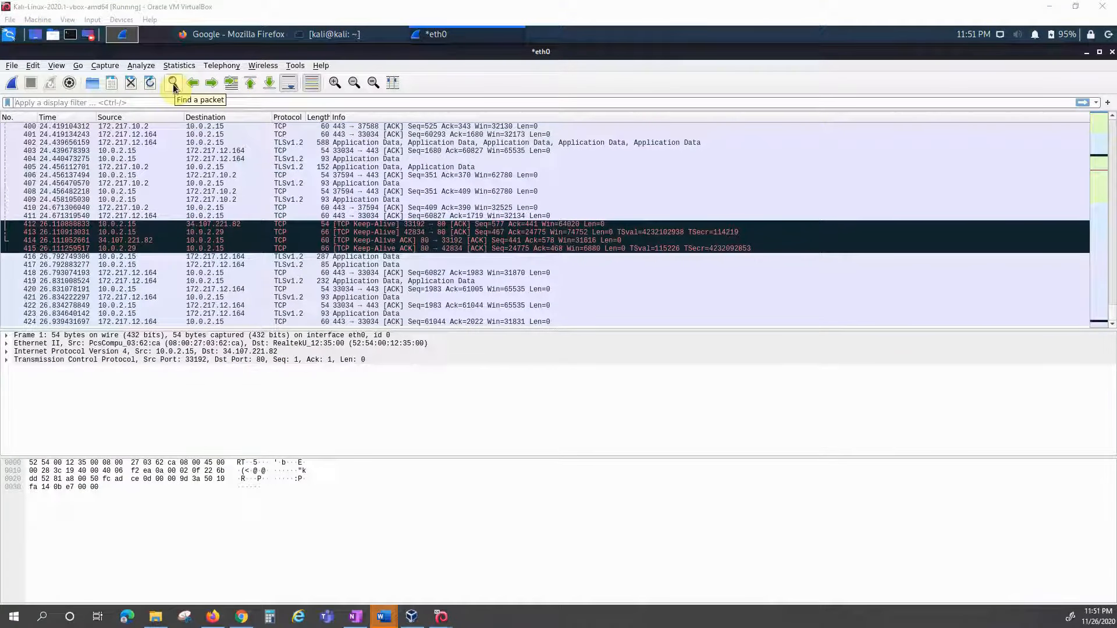
Step: Search packet details for the String 'password', locating frame 89, then close the find bar
{"action": "left_click", "coordinate": [173, 84]}
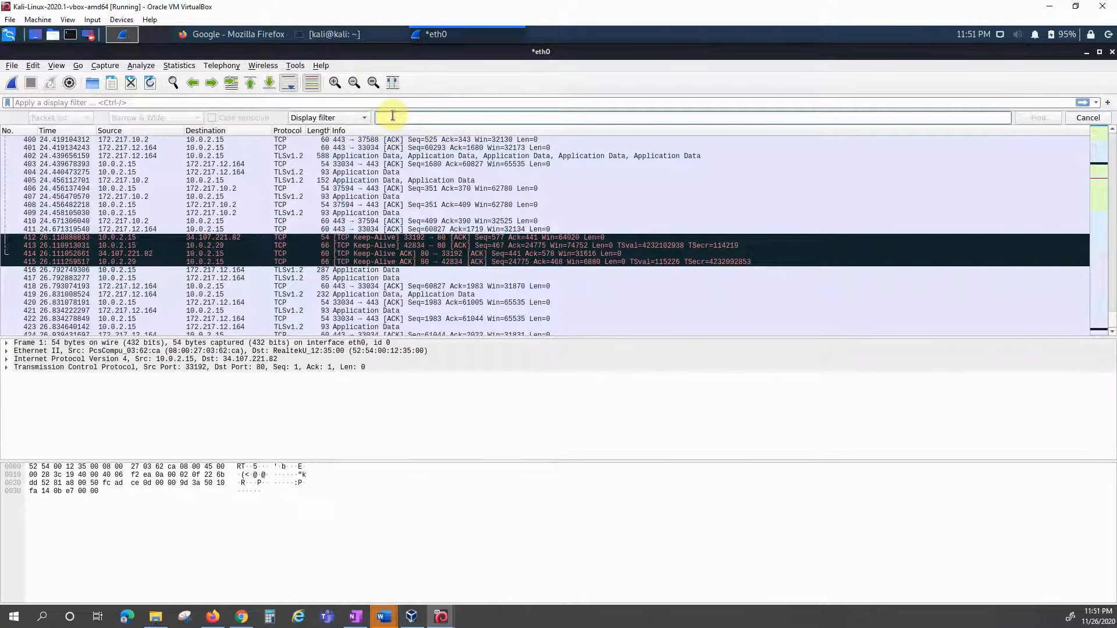
{"action": "type", "text": "password"}
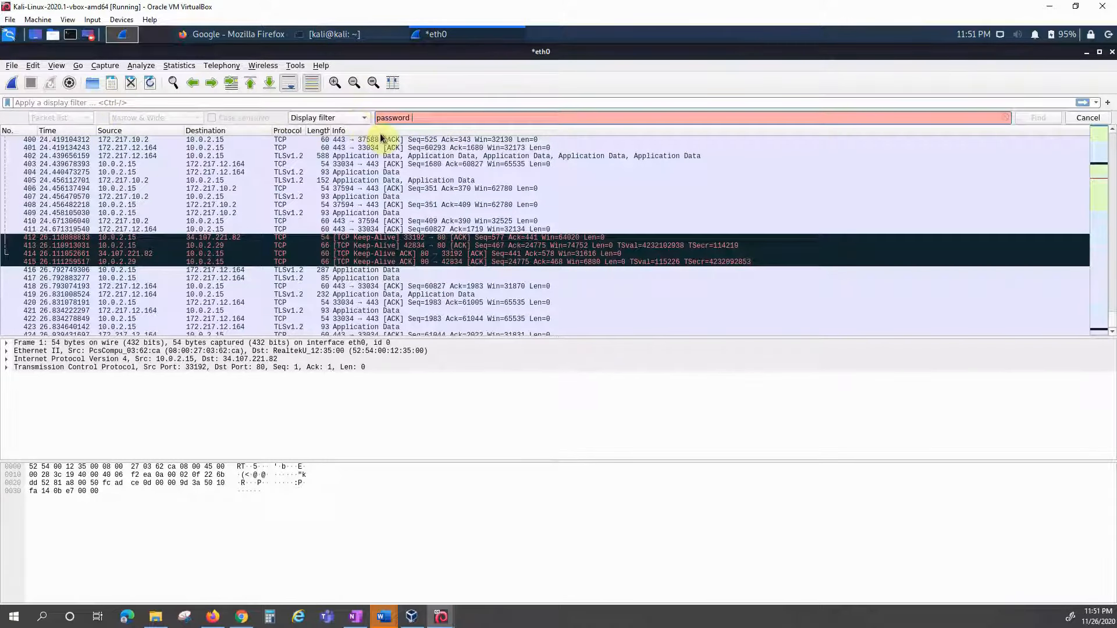
{"action": "left_click", "coordinate": [366, 120]}
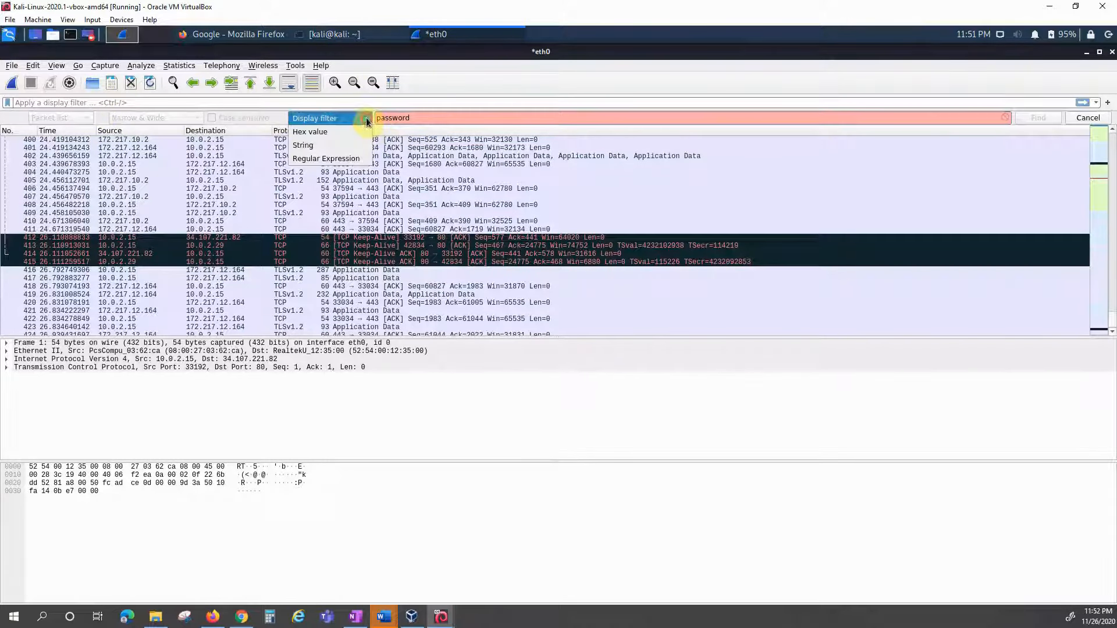
{"action": "left_click", "coordinate": [309, 145]}
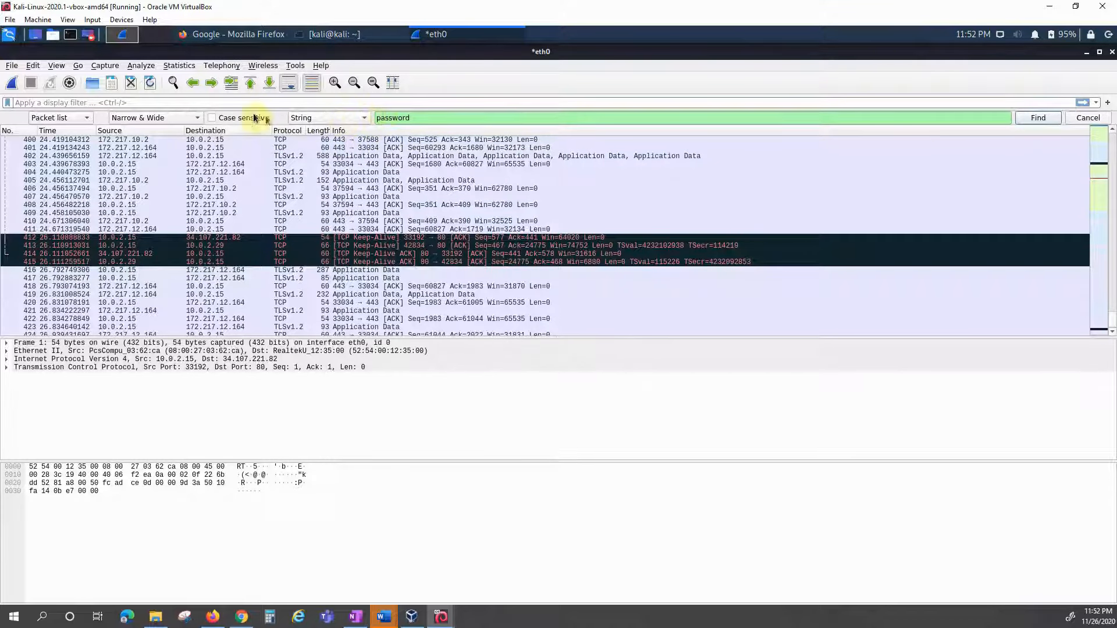
{"action": "left_click", "coordinate": [181, 120]}
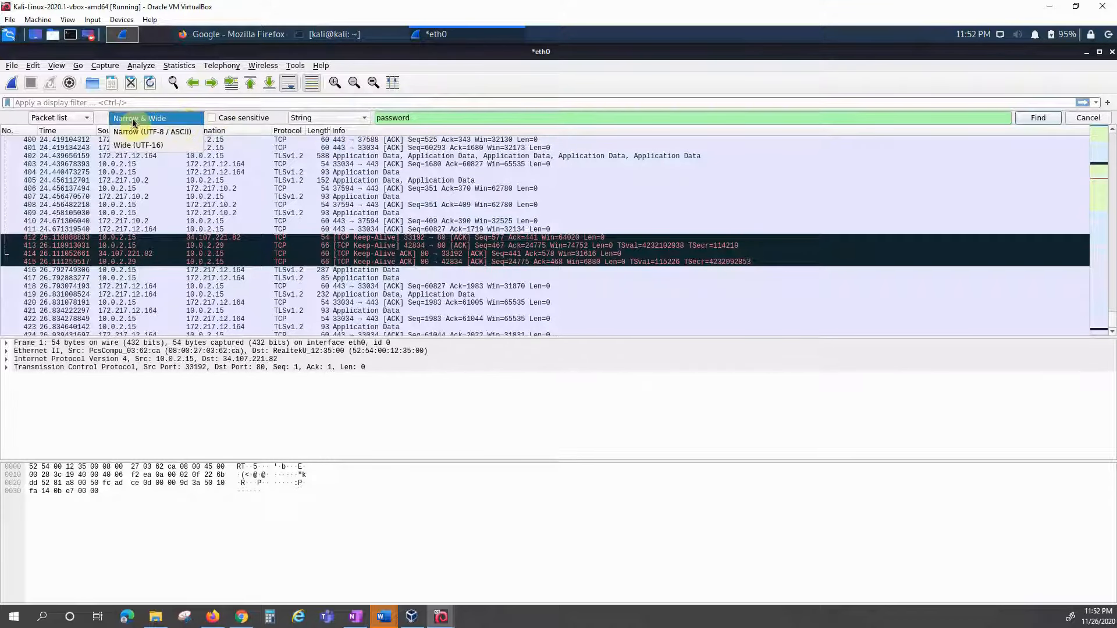
{"action": "left_click", "coordinate": [89, 120]}
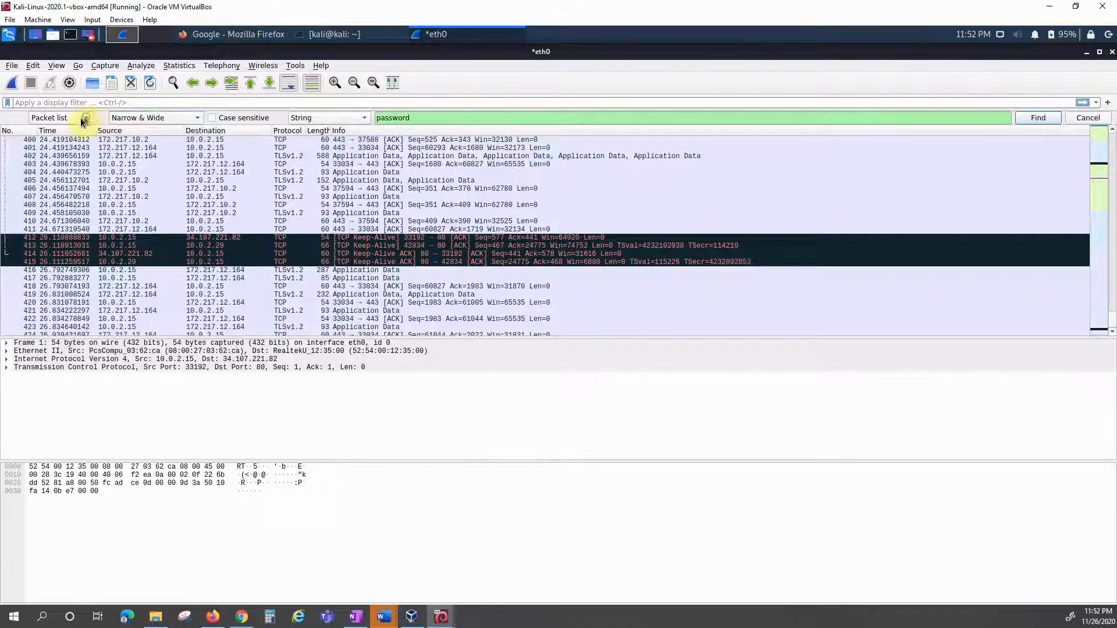
{"action": "left_click", "coordinate": [88, 118]}
{"action": "left_click", "coordinate": [68, 133]}
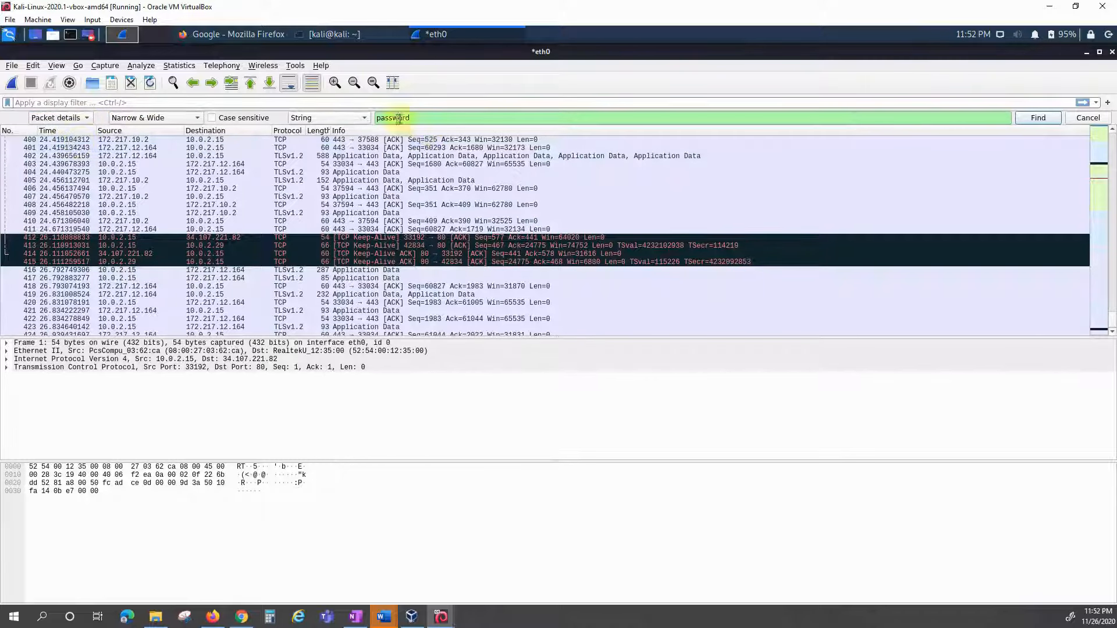
{"action": "left_click", "coordinate": [1038, 118]}
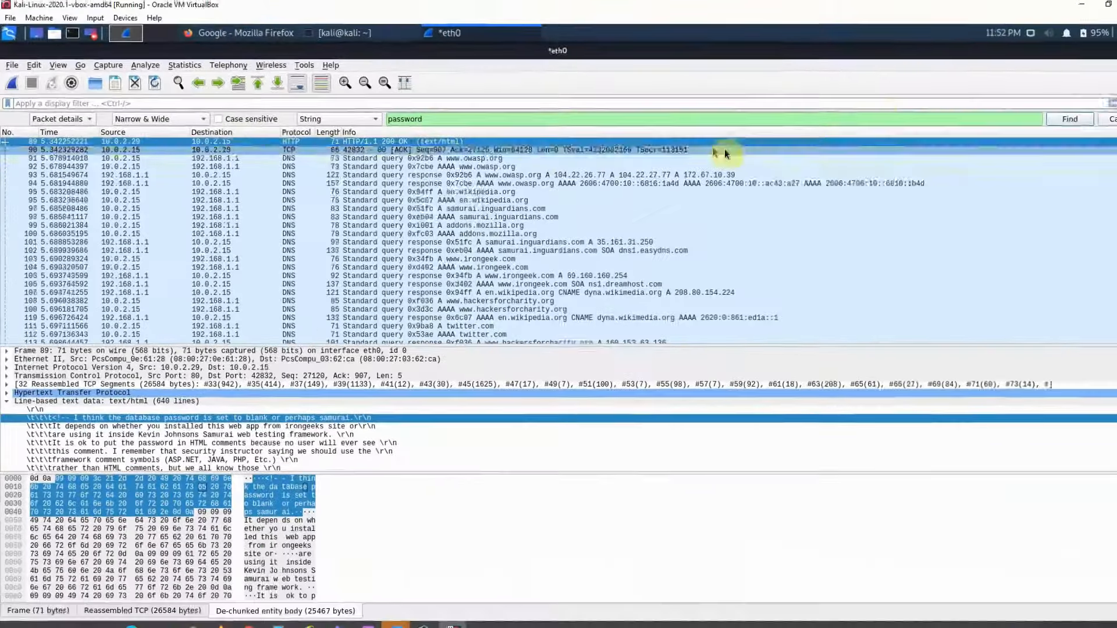
{"action": "left_click", "coordinate": [1111, 118]}
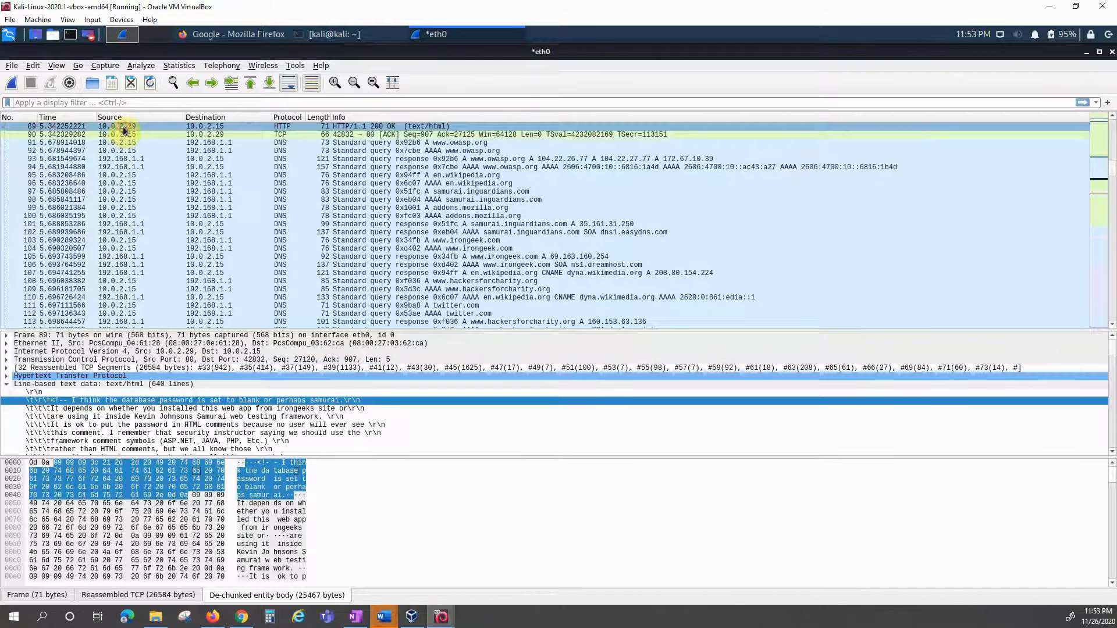
Step: From DNS packet 95, step back to packet 91, then forward to the samurai.inguardians.com query
{"action": "left_click", "coordinate": [117, 175]}
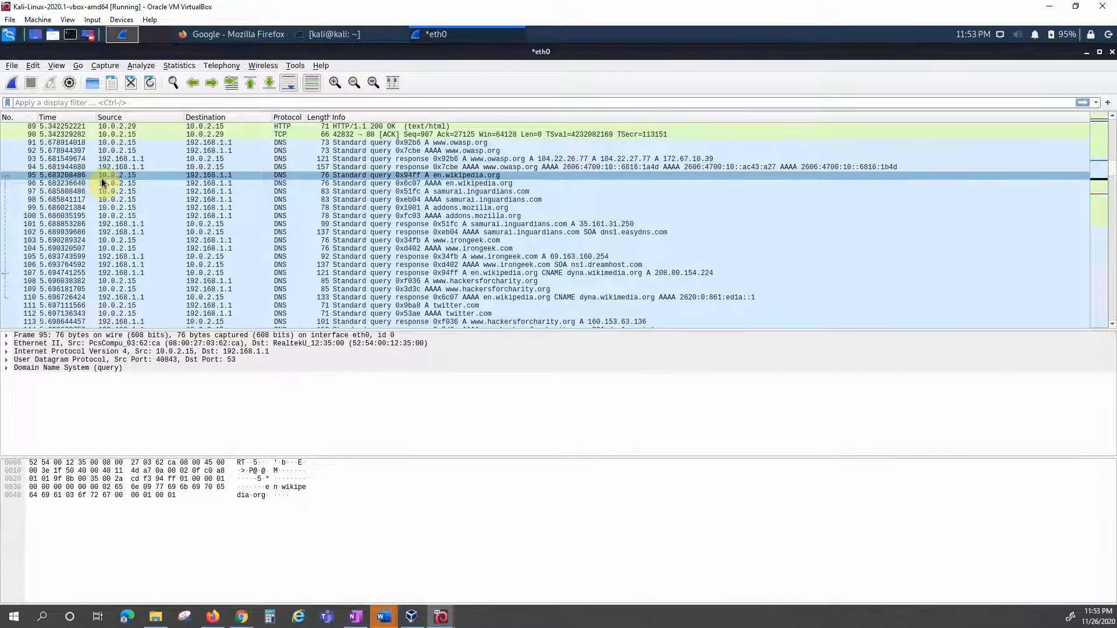
{"action": "left_click", "coordinate": [193, 83]}
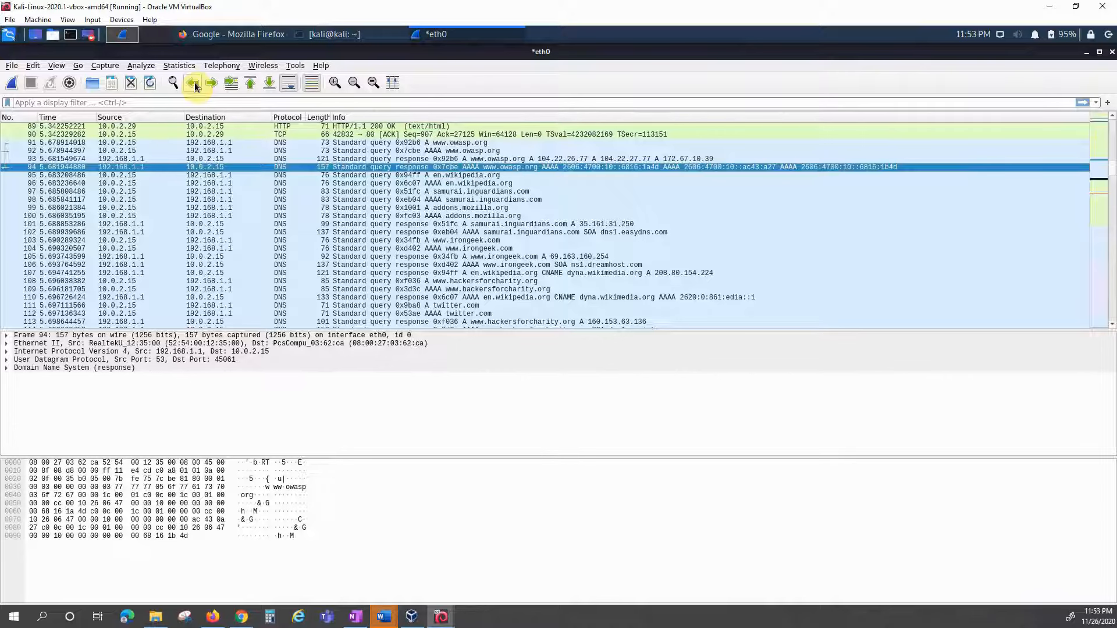
{"action": "left_click", "coordinate": [194, 84]}
{"action": "left_click", "coordinate": [195, 84]}
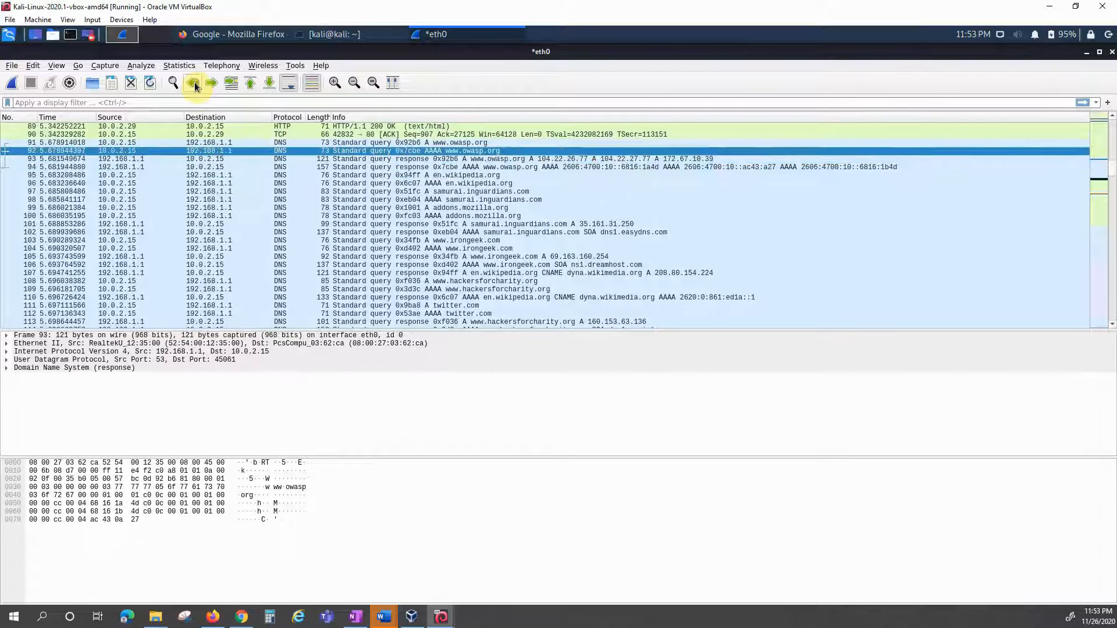
{"action": "left_click", "coordinate": [194, 84]}
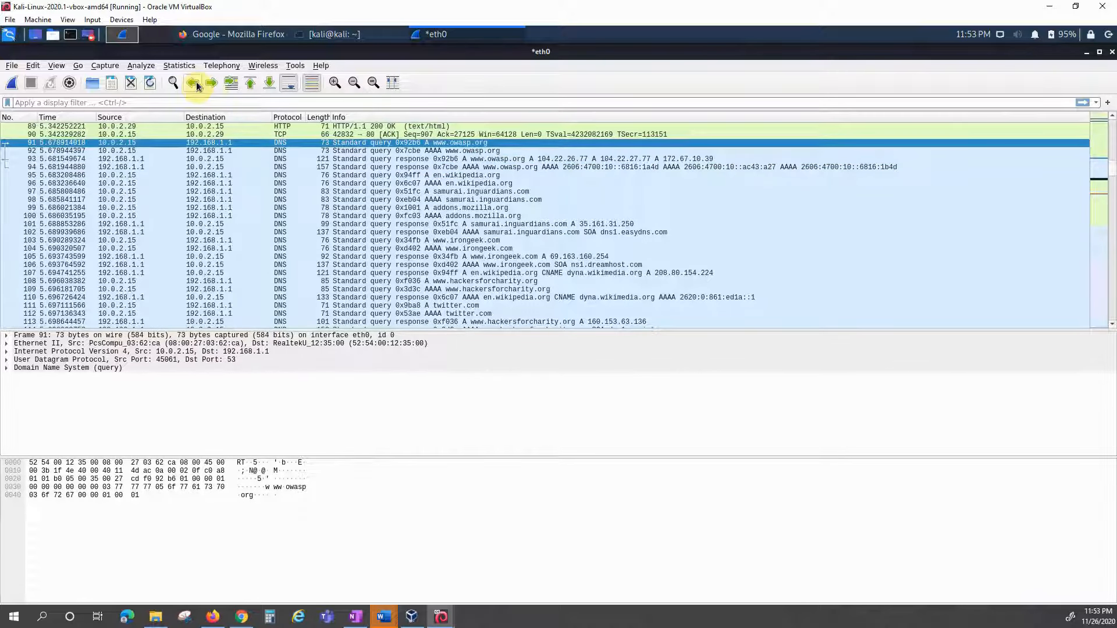
{"action": "left_click", "coordinate": [211, 84]}
{"action": "left_click", "coordinate": [211, 84]}
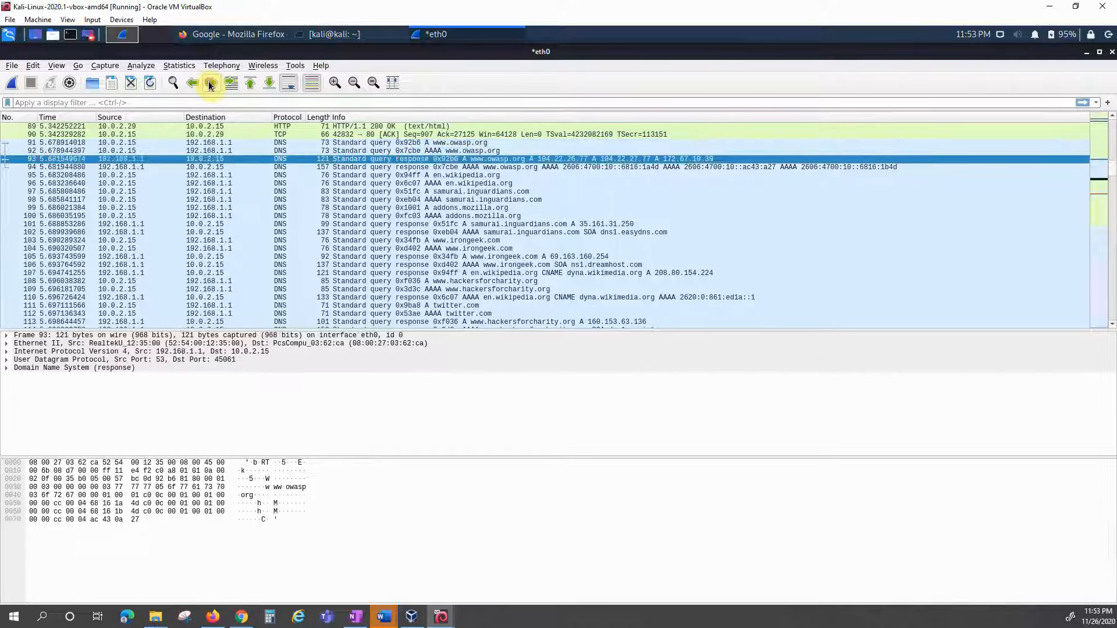
{"action": "left_click", "coordinate": [211, 84]}
{"action": "left_click", "coordinate": [211, 85]}
{"action": "left_click", "coordinate": [210, 84]}
{"action": "left_click", "coordinate": [210, 84]}
{"action": "left_click", "coordinate": [211, 84]}
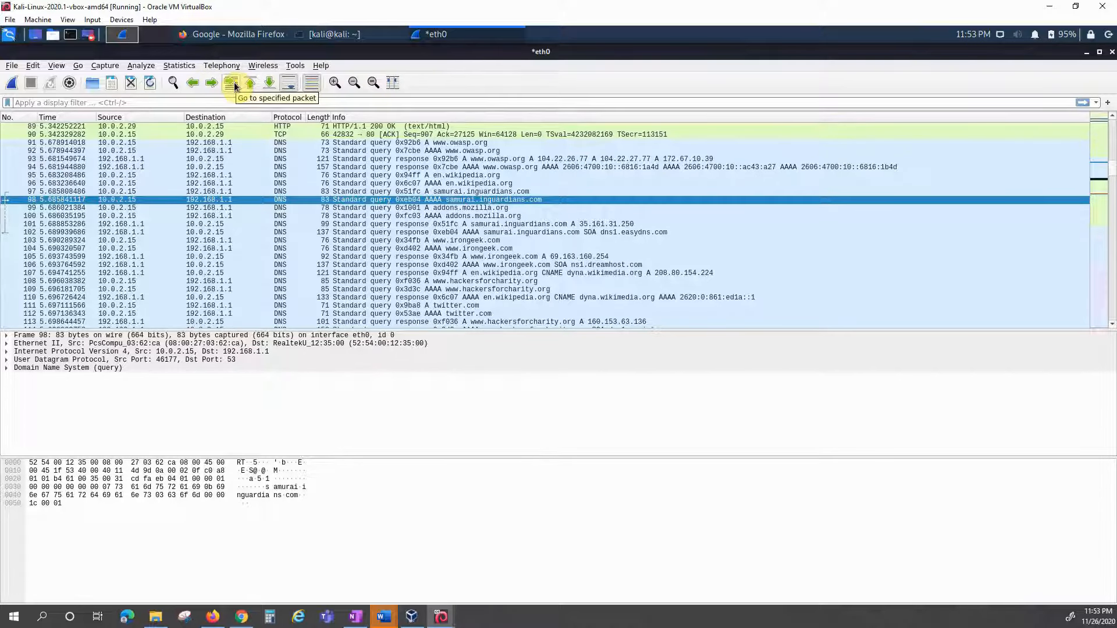
Step: Jump to packet 114, then to the first packet, then to the last packet, 424
{"action": "left_click", "coordinate": [233, 84]}
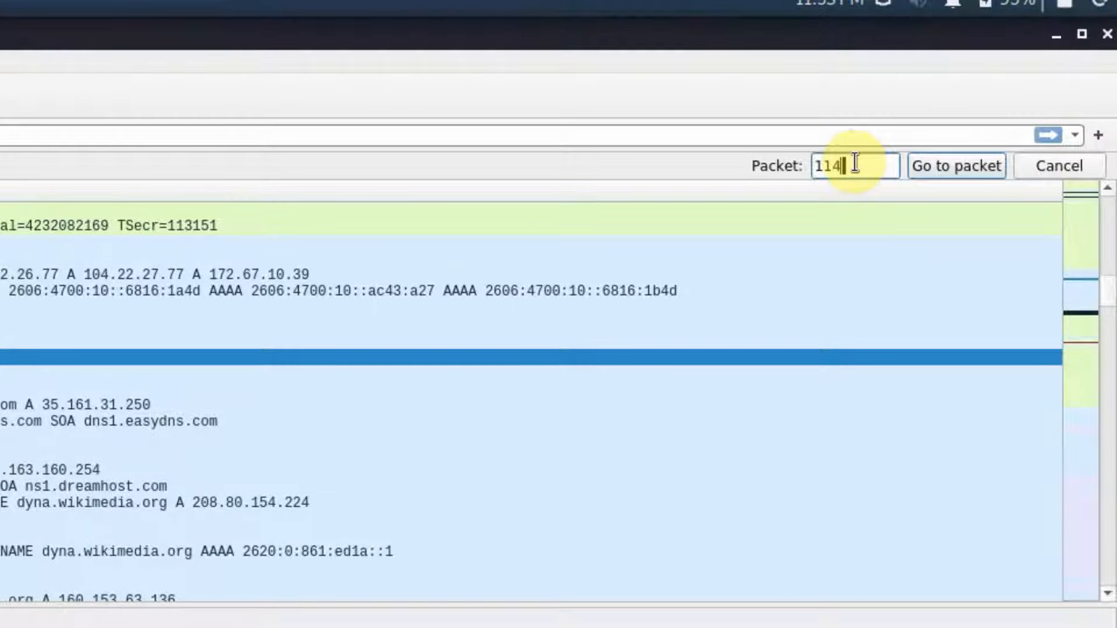
{"action": "left_click", "coordinate": [950, 164]}
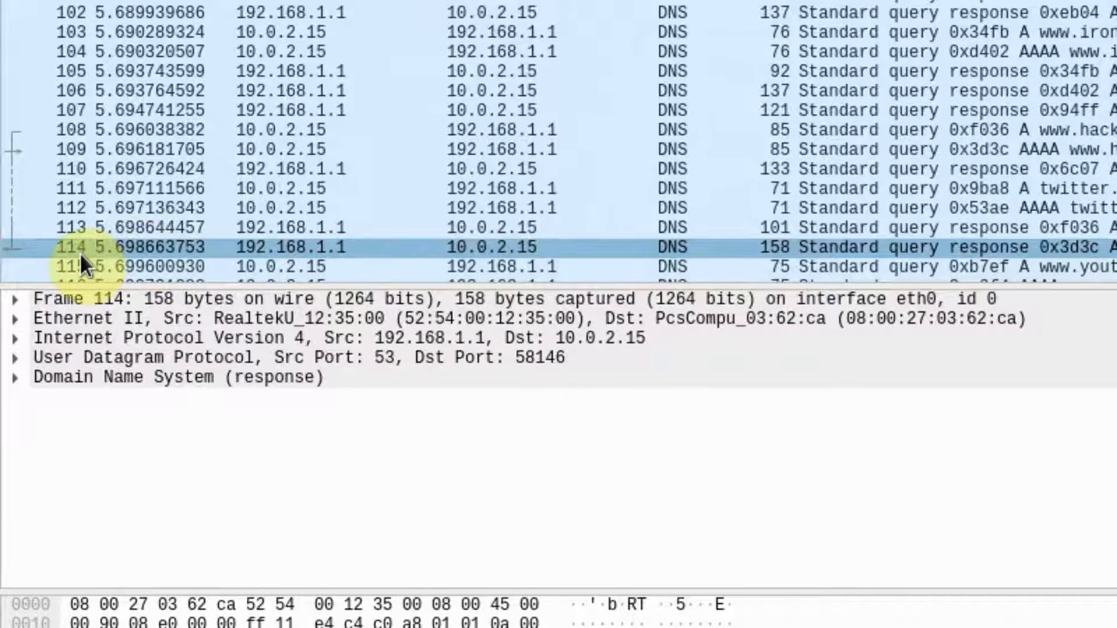
{"action": "left_click", "coordinate": [100, 240]}
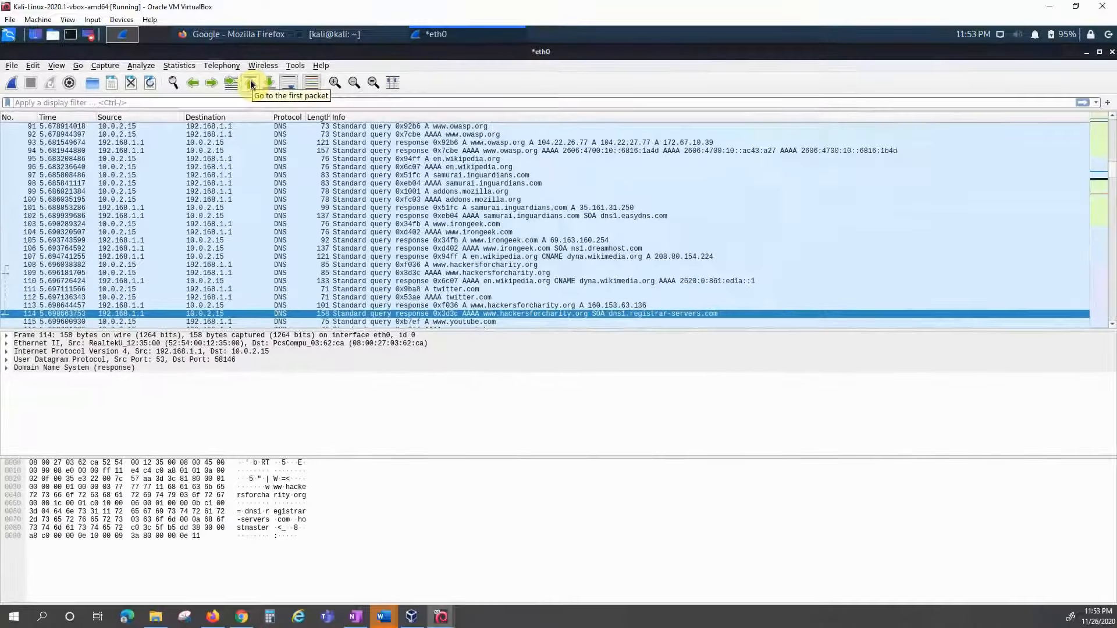
{"action": "left_click", "coordinate": [251, 85]}
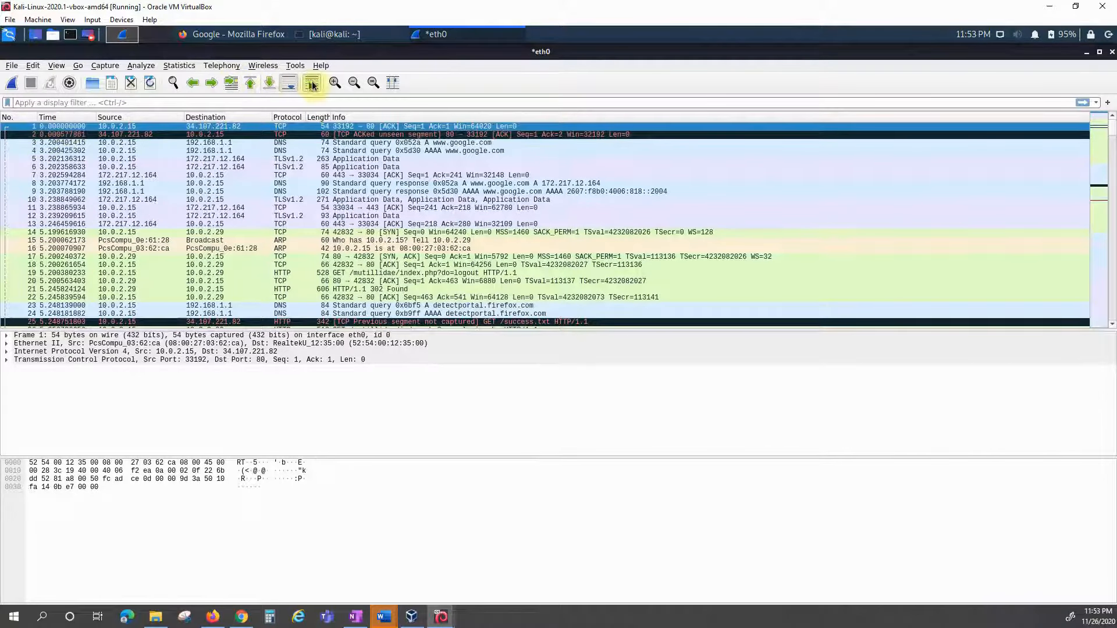
{"action": "left_click", "coordinate": [270, 84]}
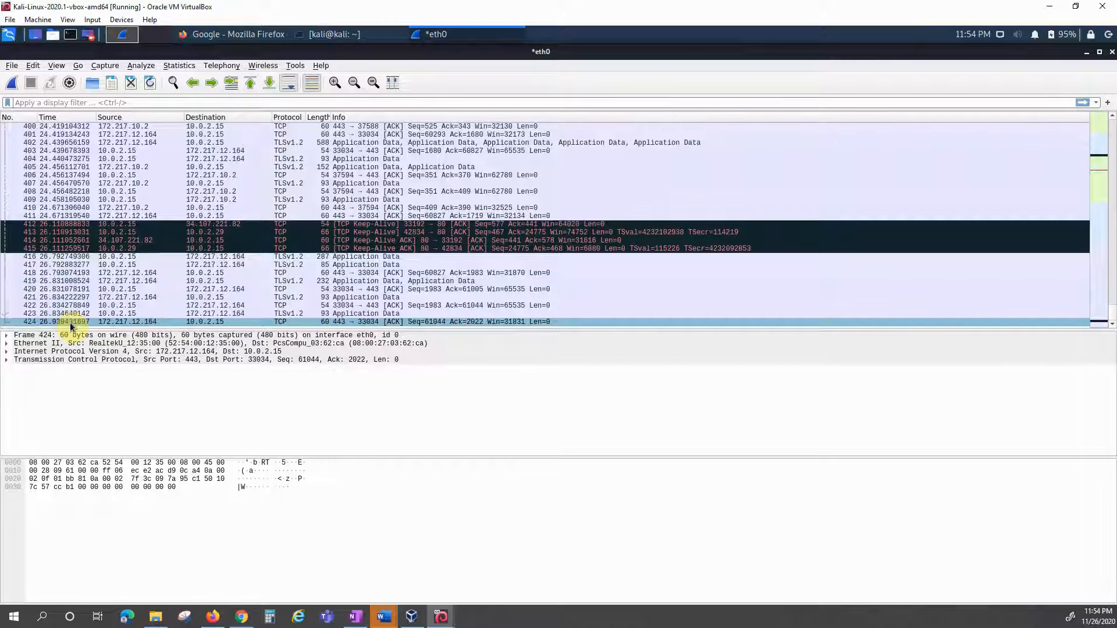
Step: Toggle auto-scroll and turn off packet list colouring
{"action": "left_click", "coordinate": [289, 86]}
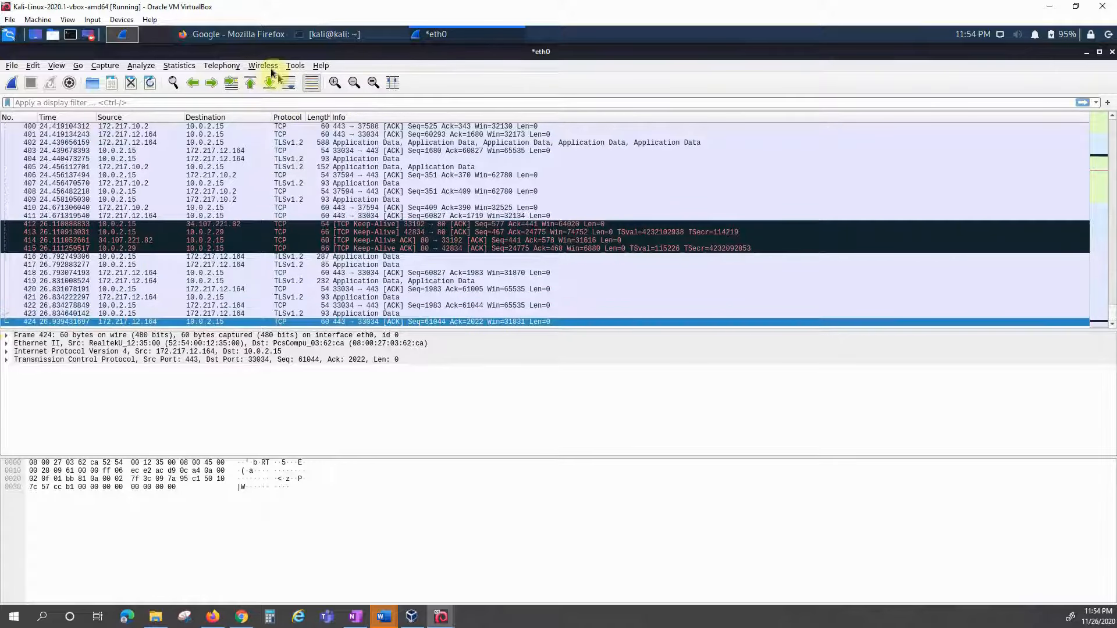
{"action": "left_click", "coordinate": [311, 82]}
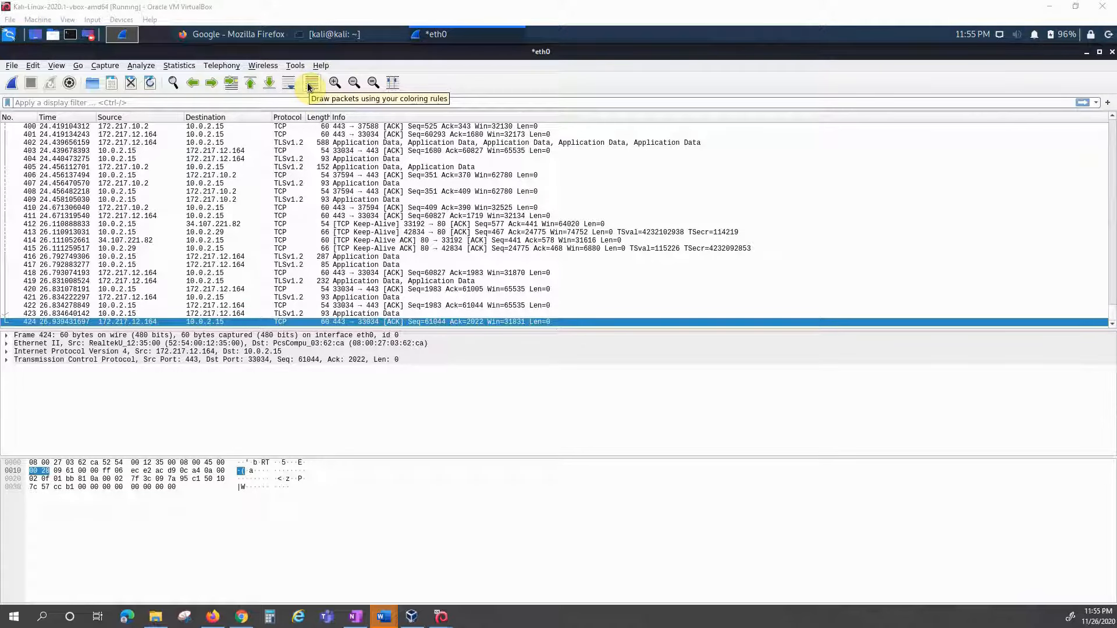
{"action": "left_click", "coordinate": [57, 66]}
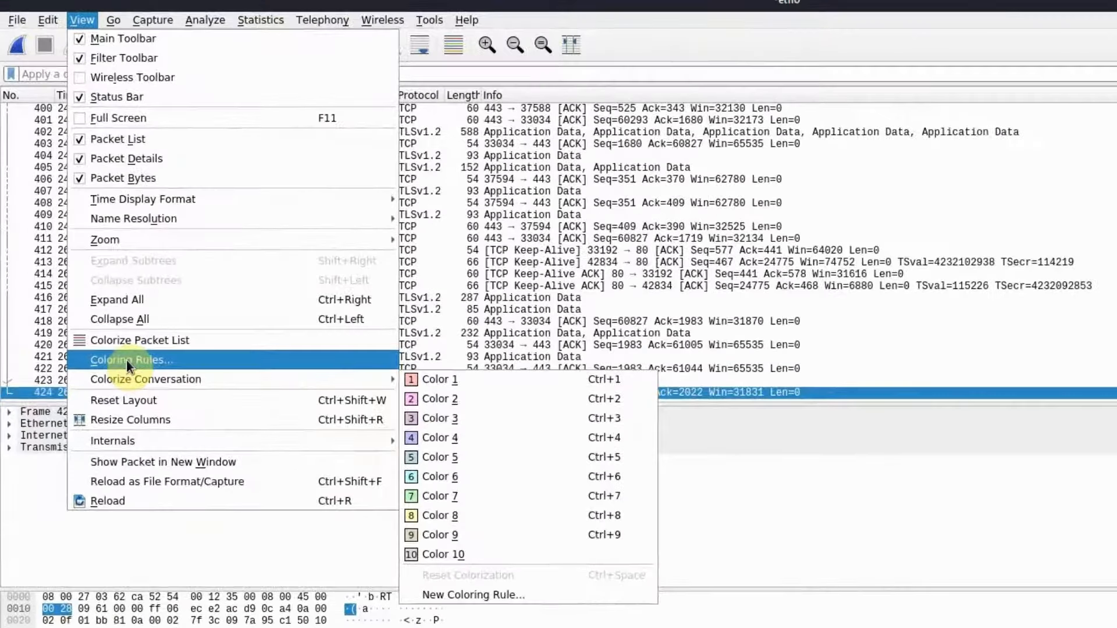
{"action": "left_click", "coordinate": [127, 359]}
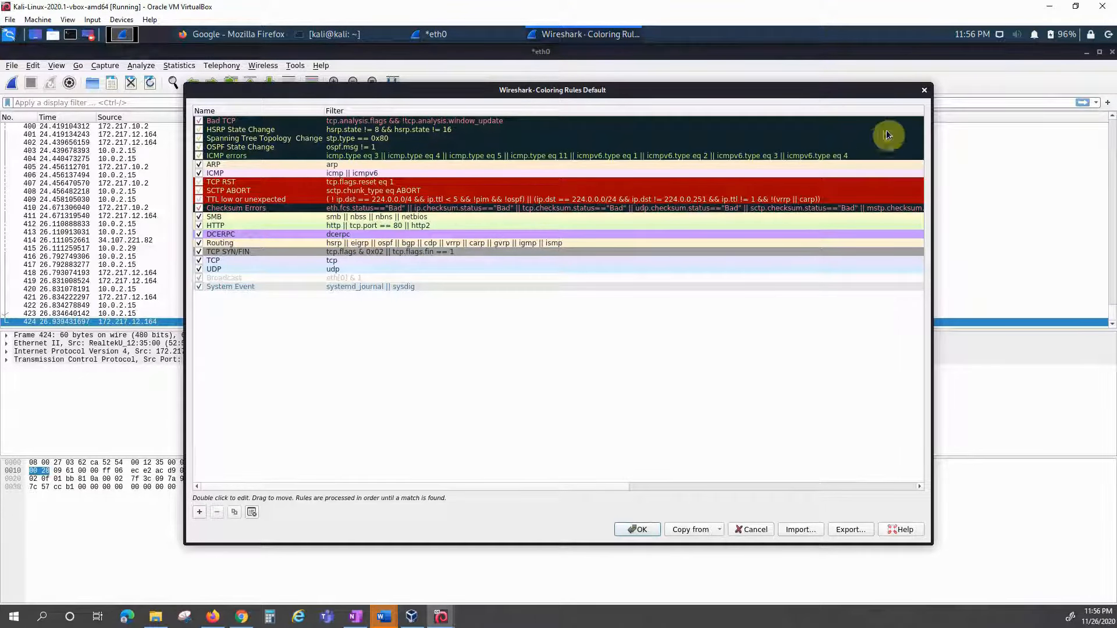
{"action": "left_click", "coordinate": [925, 91]}
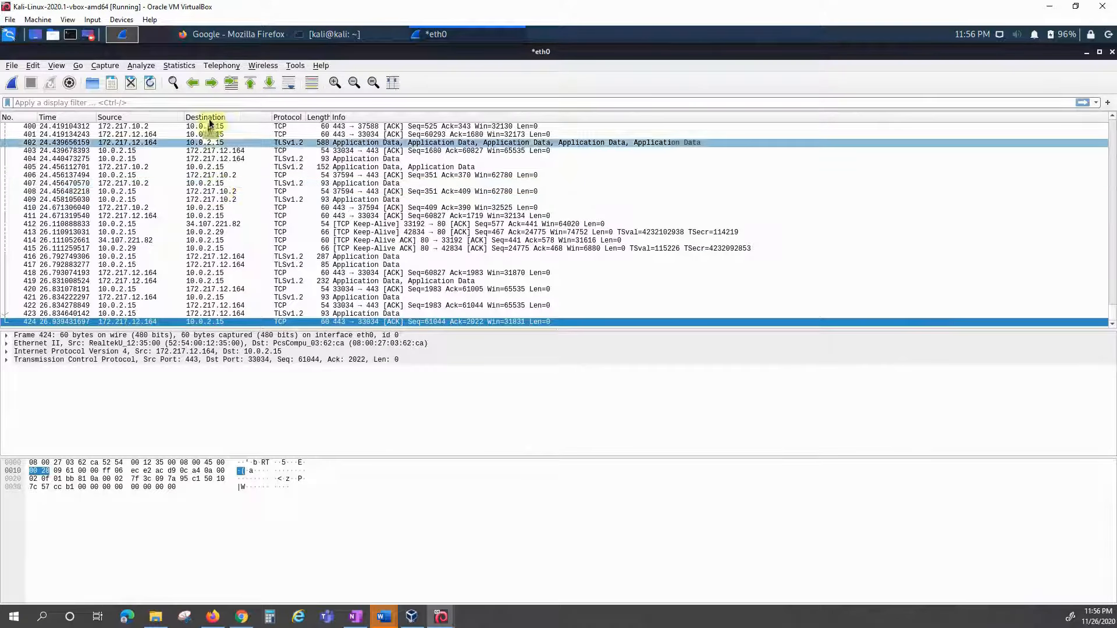
Step: Zoom the packet text in and out several times, then reset it to normal size
{"action": "left_click", "coordinate": [335, 85]}
{"action": "left_click", "coordinate": [336, 85]}
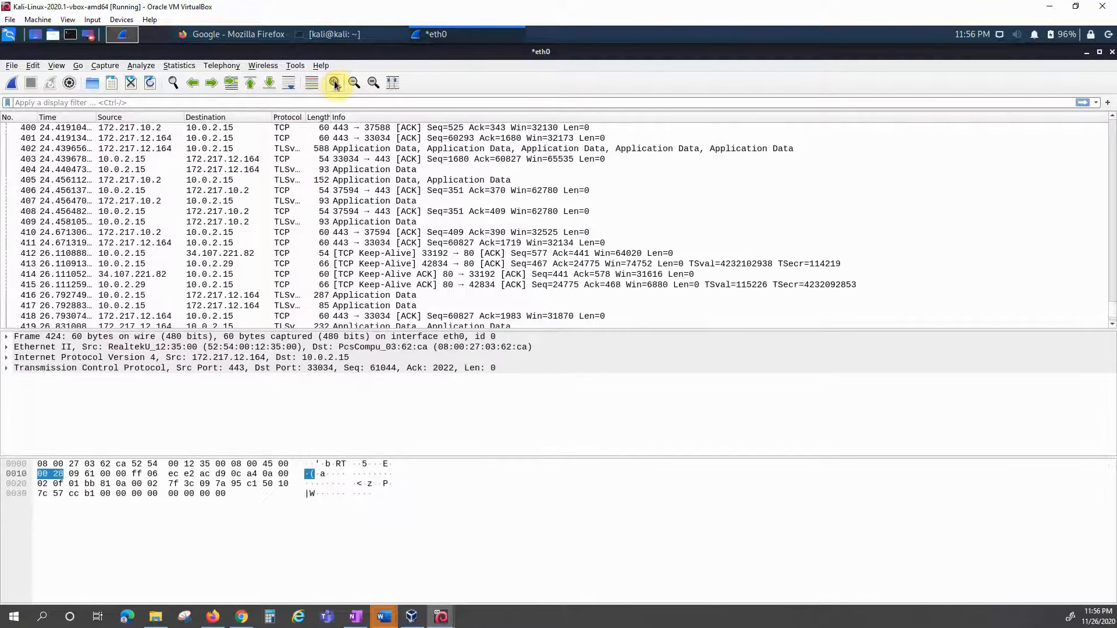
{"action": "left_click", "coordinate": [336, 85]}
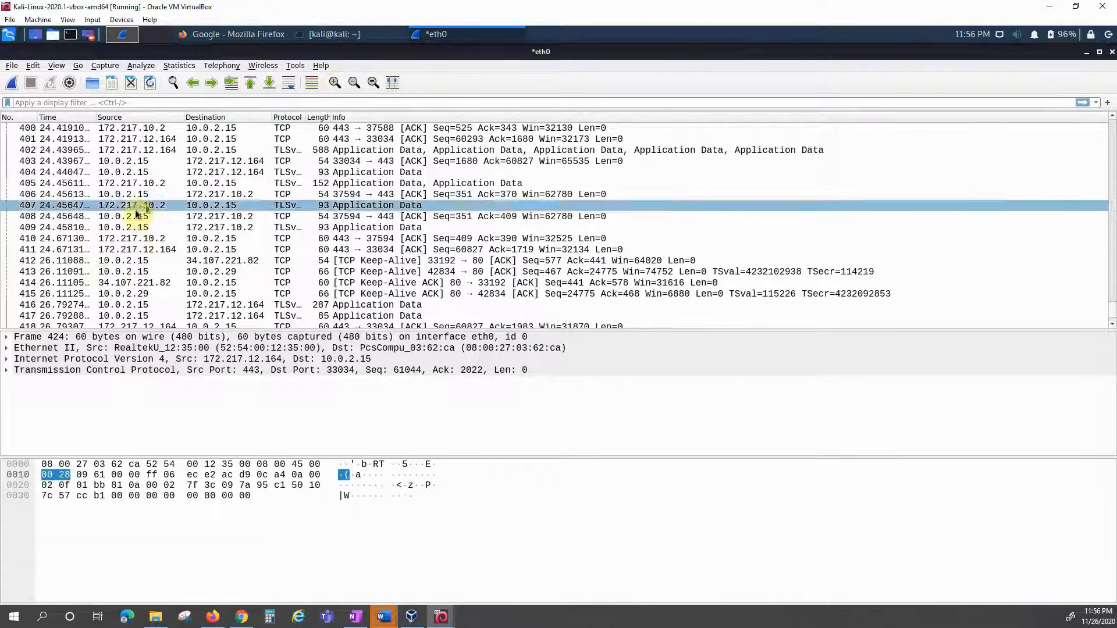
{"action": "left_click", "coordinate": [355, 84]}
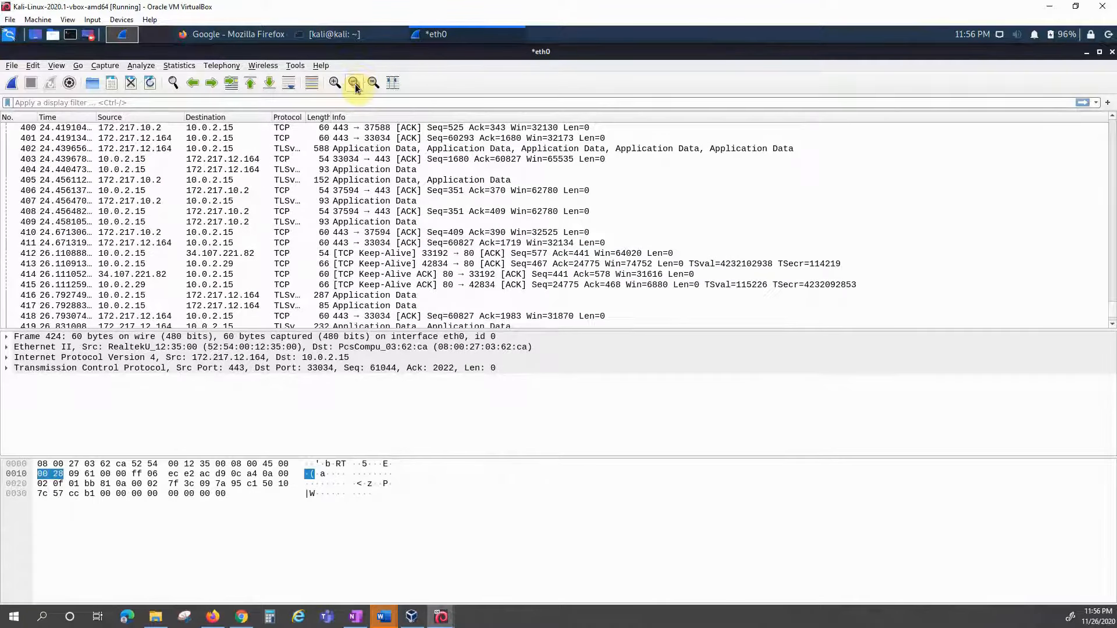
{"action": "left_click", "coordinate": [355, 85]}
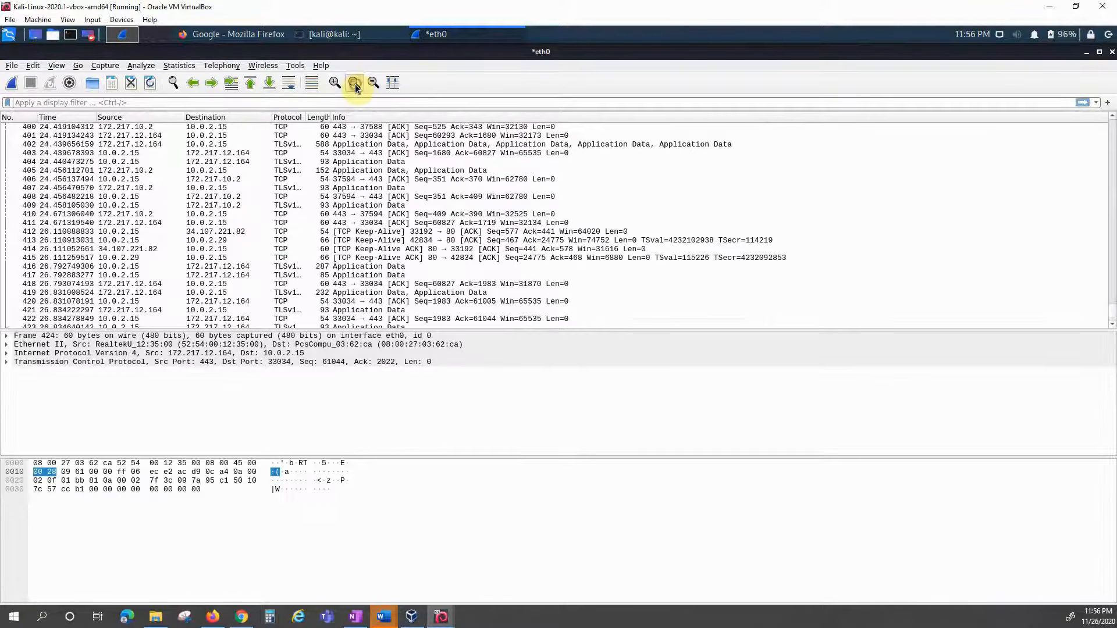
{"action": "left_click", "coordinate": [354, 85]}
{"action": "left_click", "coordinate": [355, 85]}
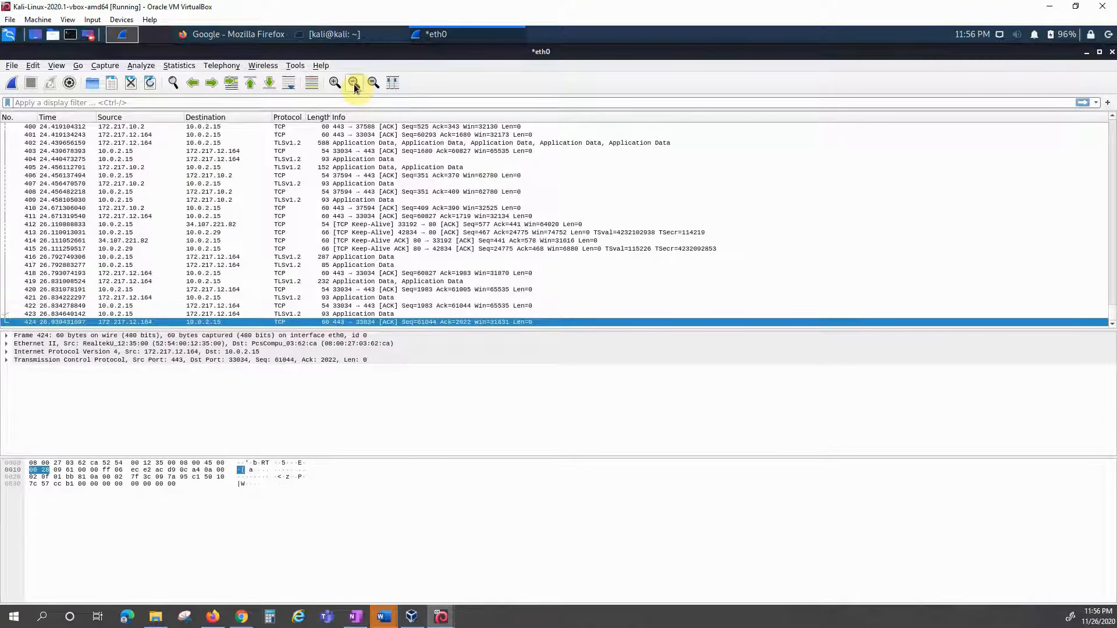
{"action": "left_click", "coordinate": [336, 83]}
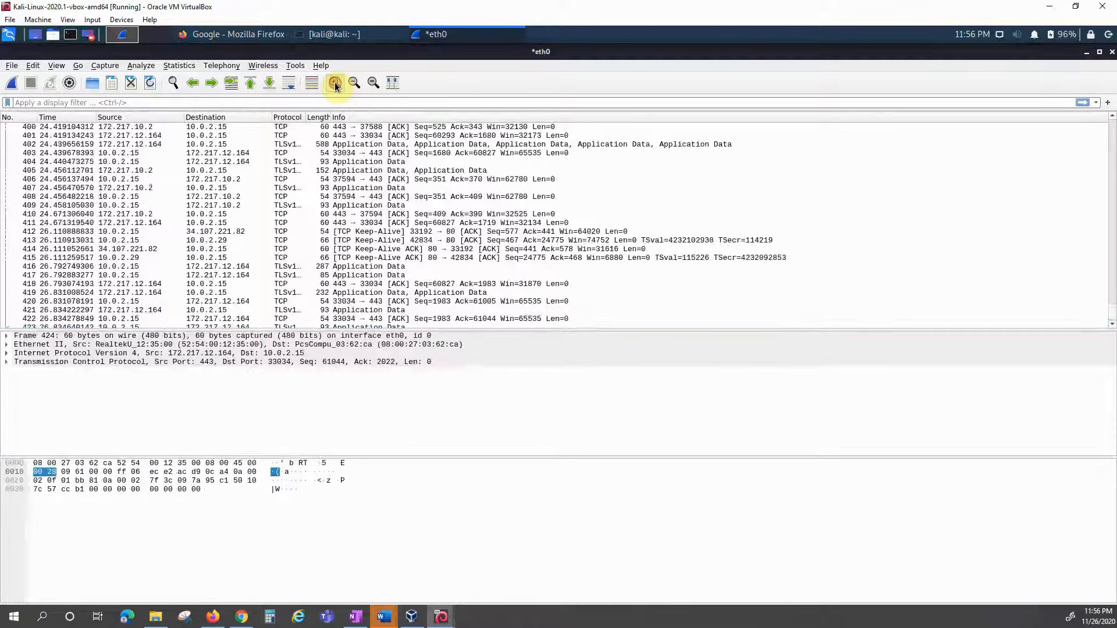
{"action": "left_click", "coordinate": [335, 84]}
{"action": "left_click", "coordinate": [336, 83]}
{"action": "left_click", "coordinate": [335, 83]}
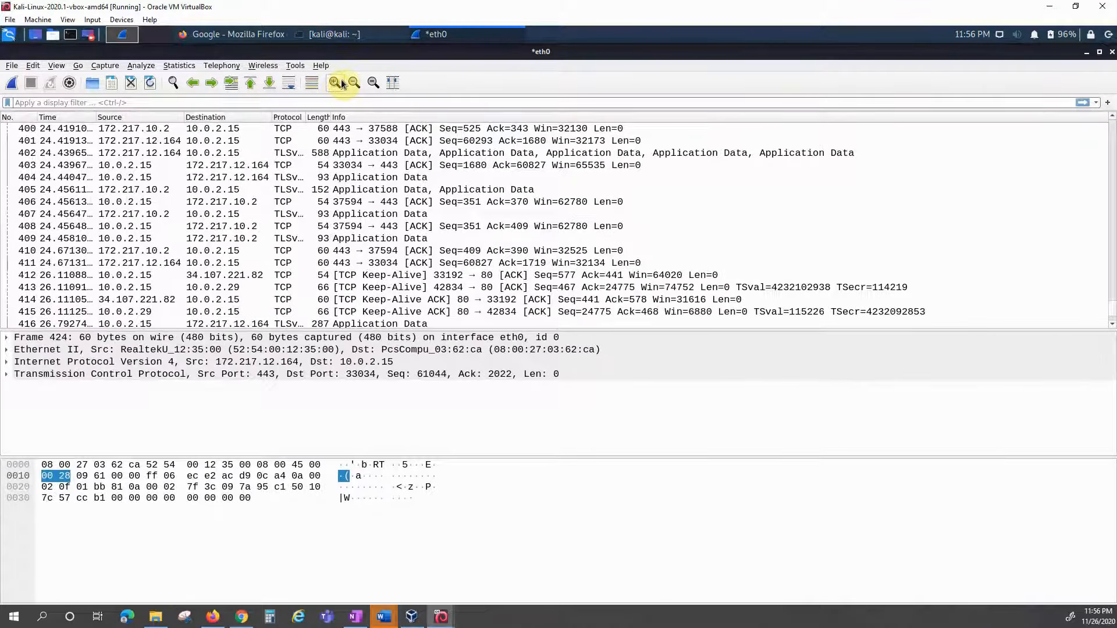
{"action": "left_click", "coordinate": [354, 85]}
{"action": "left_click", "coordinate": [355, 85]}
{"action": "left_click", "coordinate": [355, 85]}
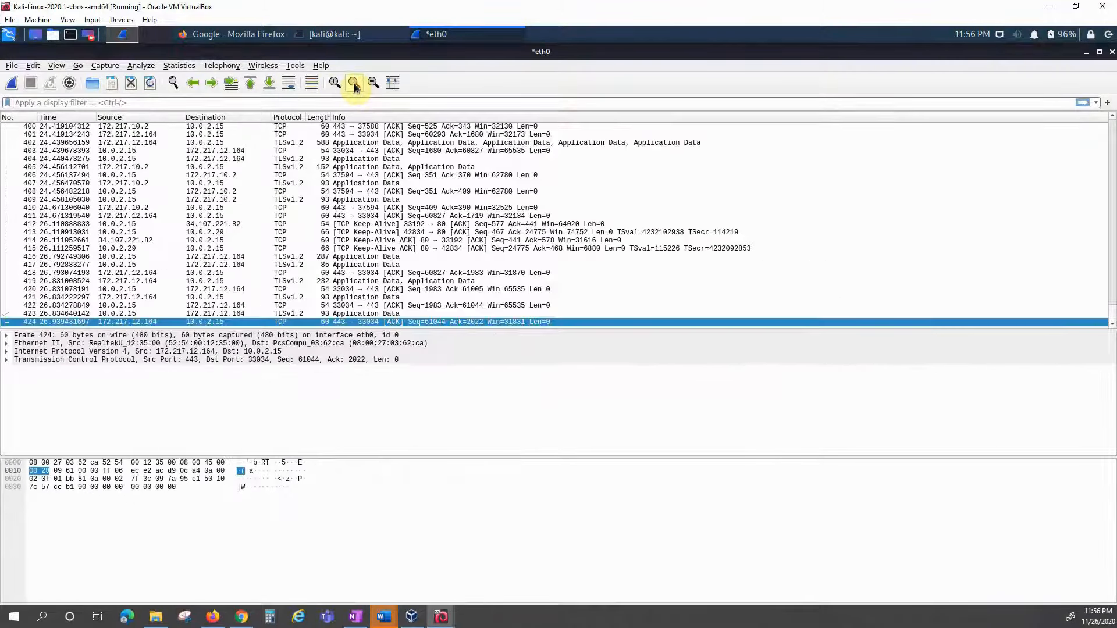
{"action": "left_click", "coordinate": [373, 84]}
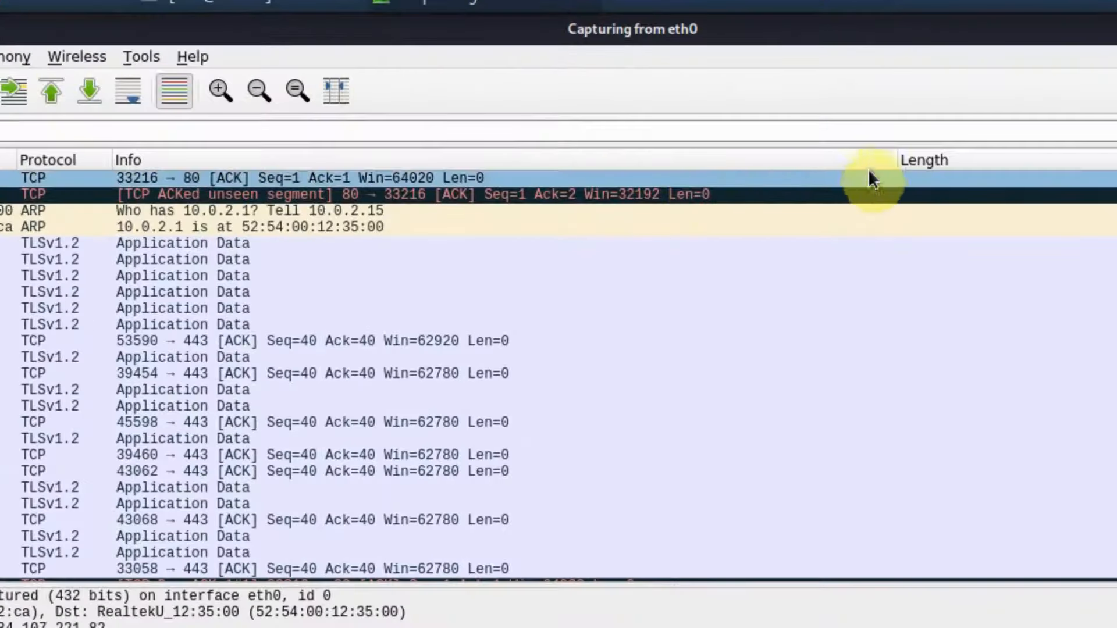
Step: Narrow and auto-fit the Info column, then widen the Protocol, Destination and Source columns
{"action": "left_click_drag", "start_coordinate": [894, 158], "coordinate": [692, 171]}
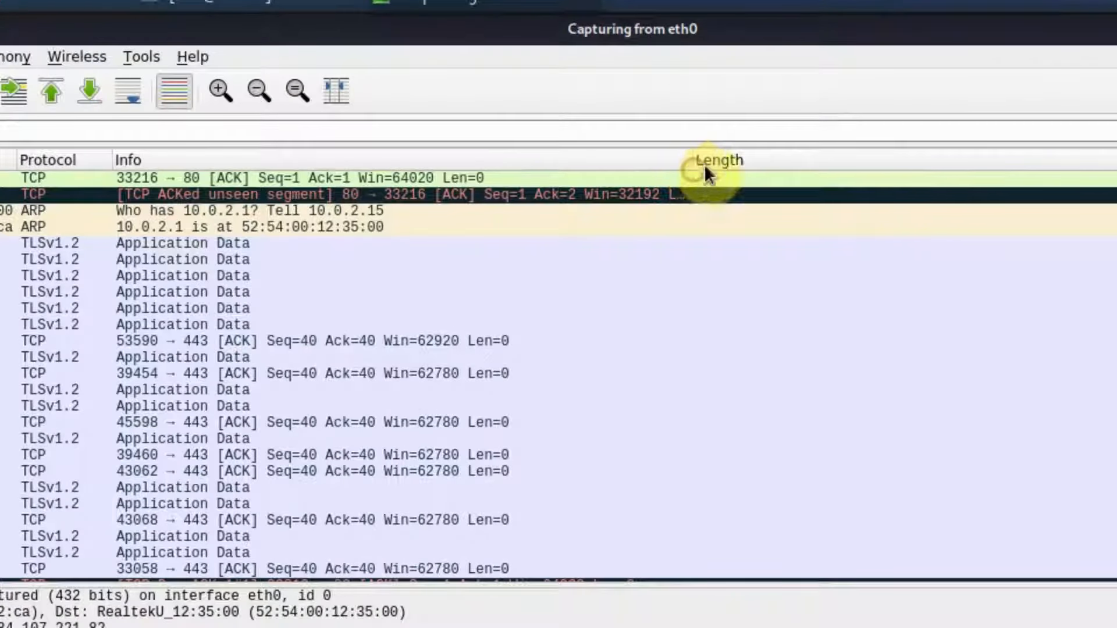
{"action": "double_click", "coordinate": [693, 166]}
{"action": "left_click", "coordinate": [281, 192]}
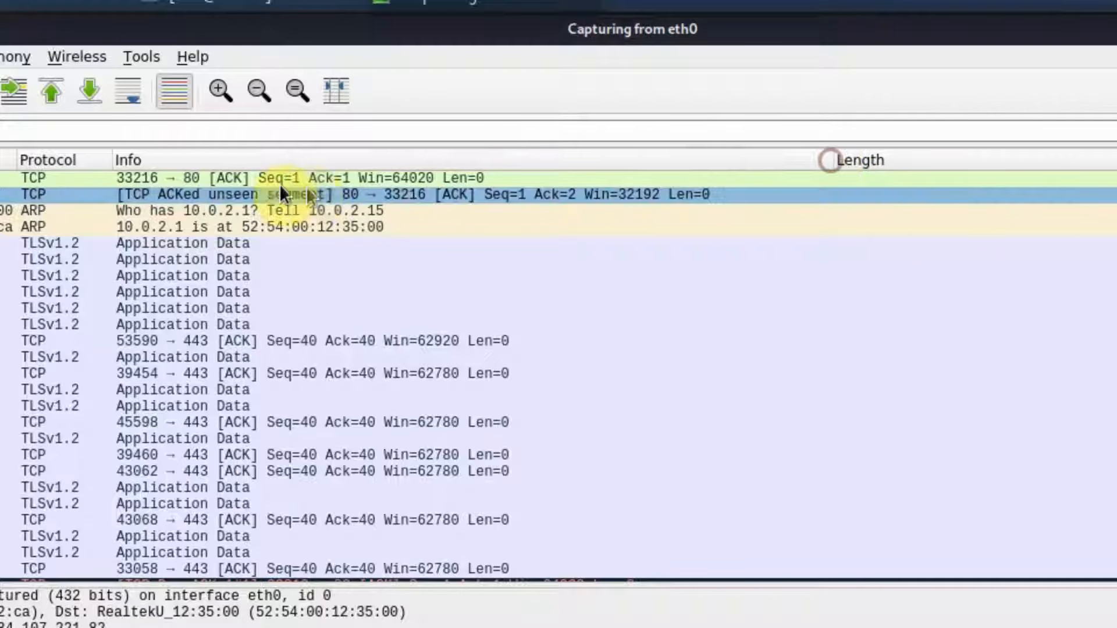
{"action": "left_click_drag", "start_coordinate": [112, 159], "coordinate": [225, 161]}
{"action": "left_click_drag", "start_coordinate": [17, 159], "coordinate": [162, 159]}
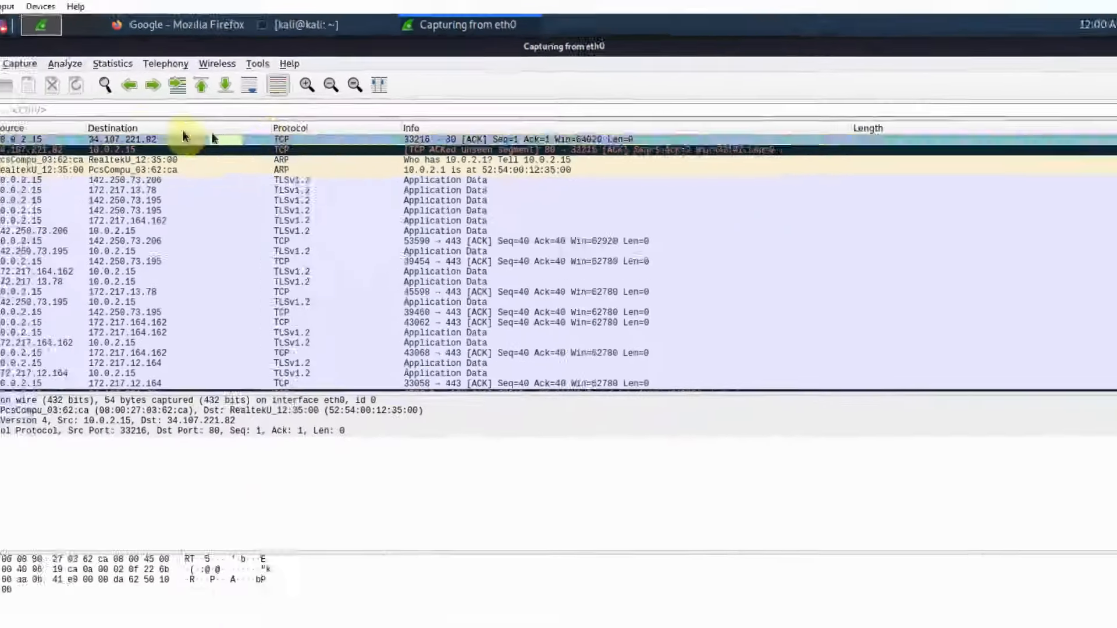
{"action": "left_click_drag", "start_coordinate": [86, 128], "coordinate": [136, 129]}
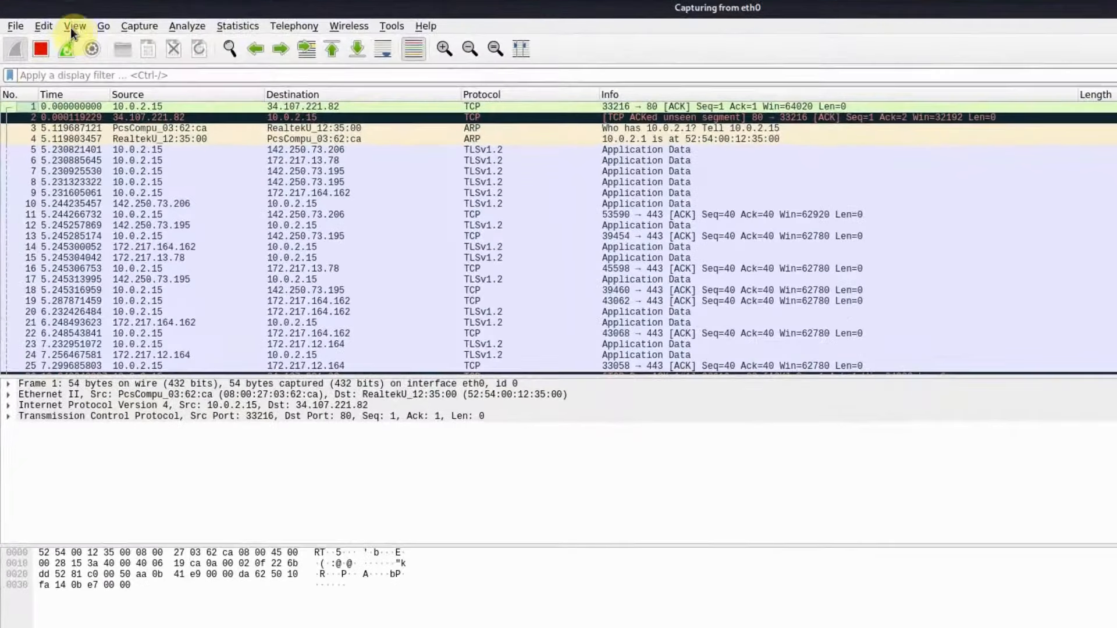
{"action": "left_click", "coordinate": [56, 65]}
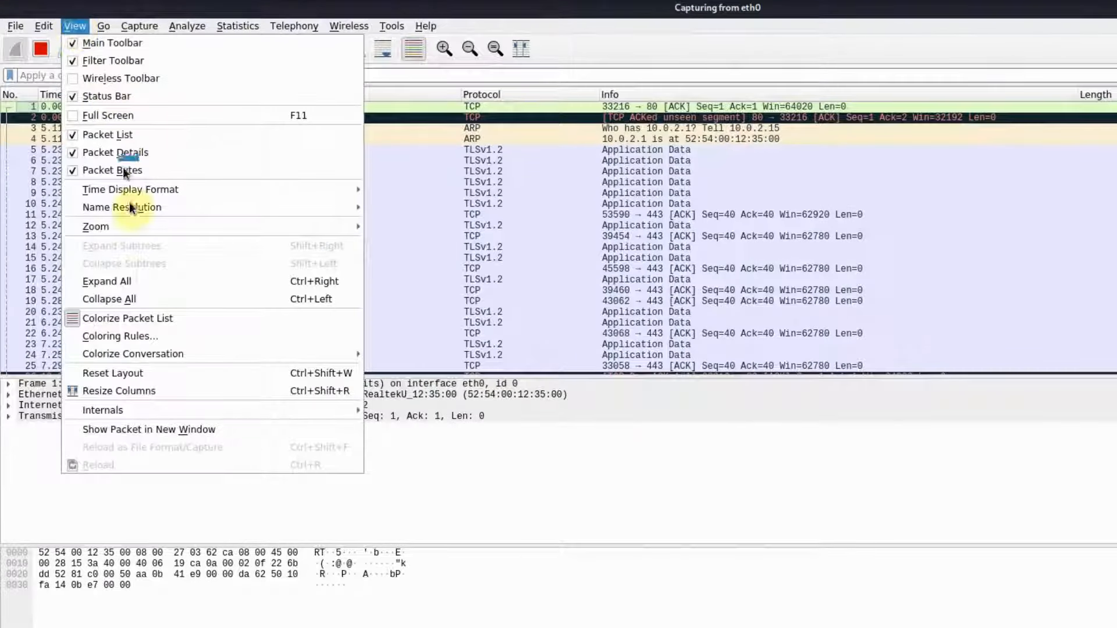
{"action": "mouse_move", "coordinate": [114, 190]}
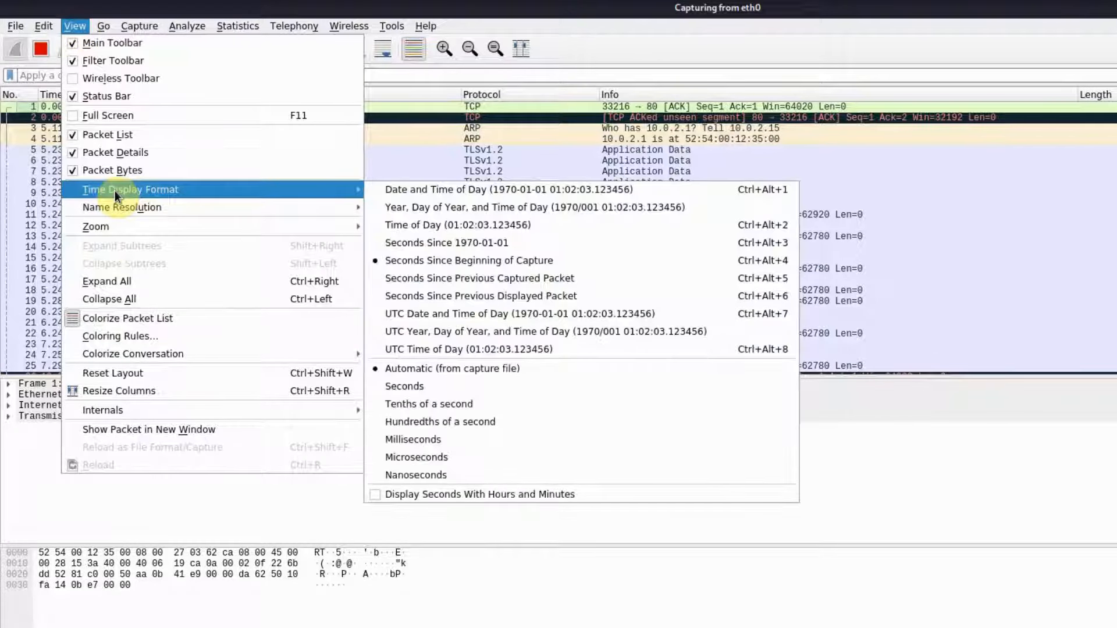
{"action": "left_click", "coordinate": [436, 190]}
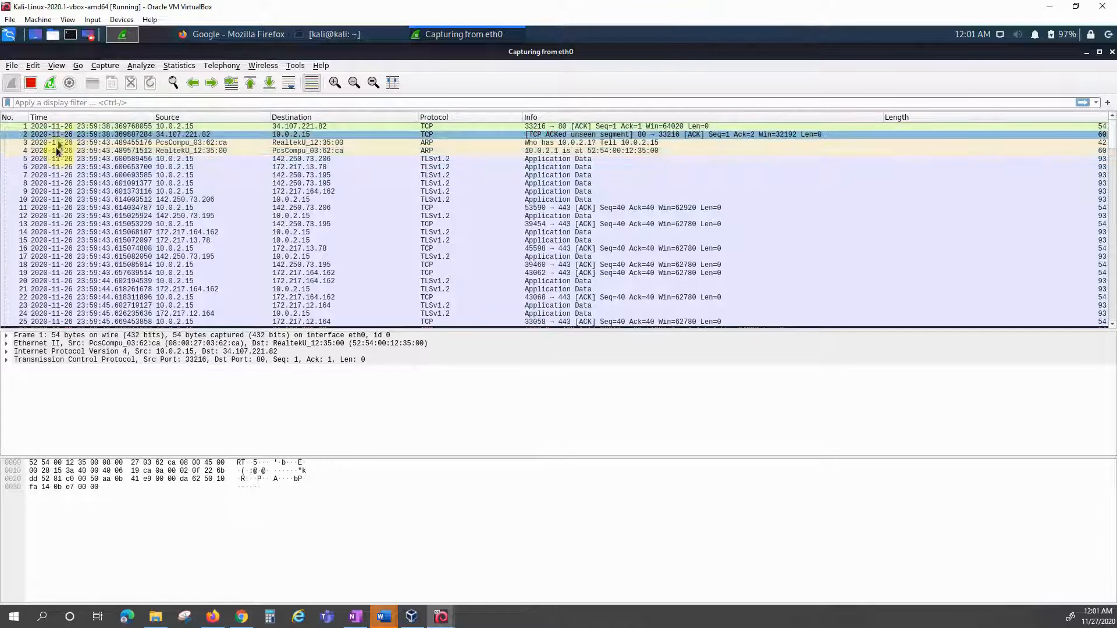
Step: Set the time display precision to Seconds so timestamps drop fractional parts
{"action": "left_click", "coordinate": [56, 67]}
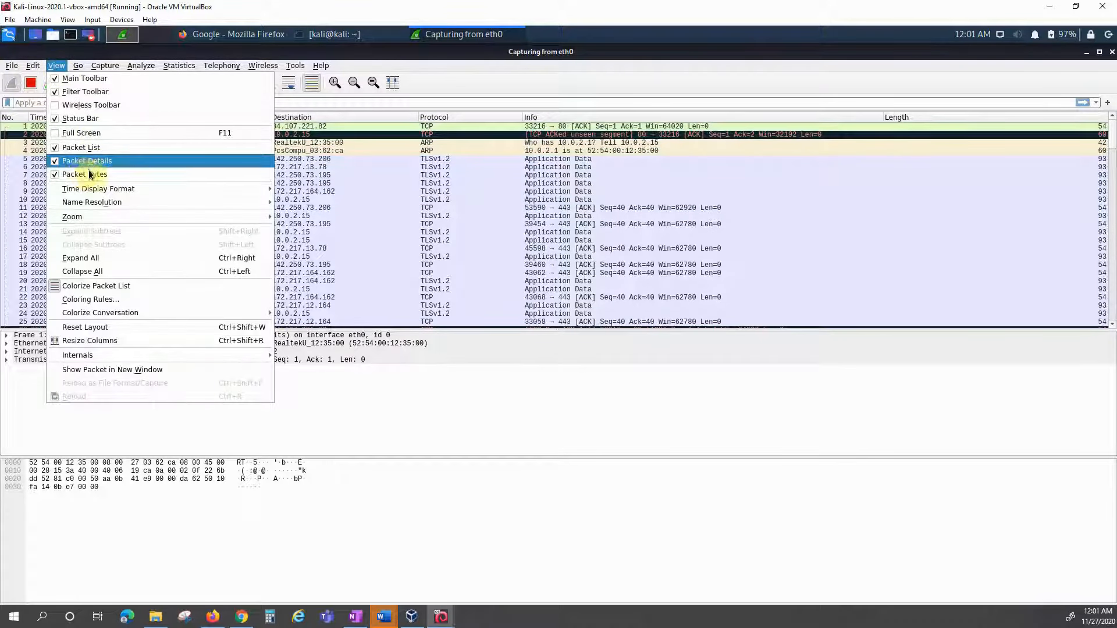
{"action": "mouse_move", "coordinate": [251, 203]}
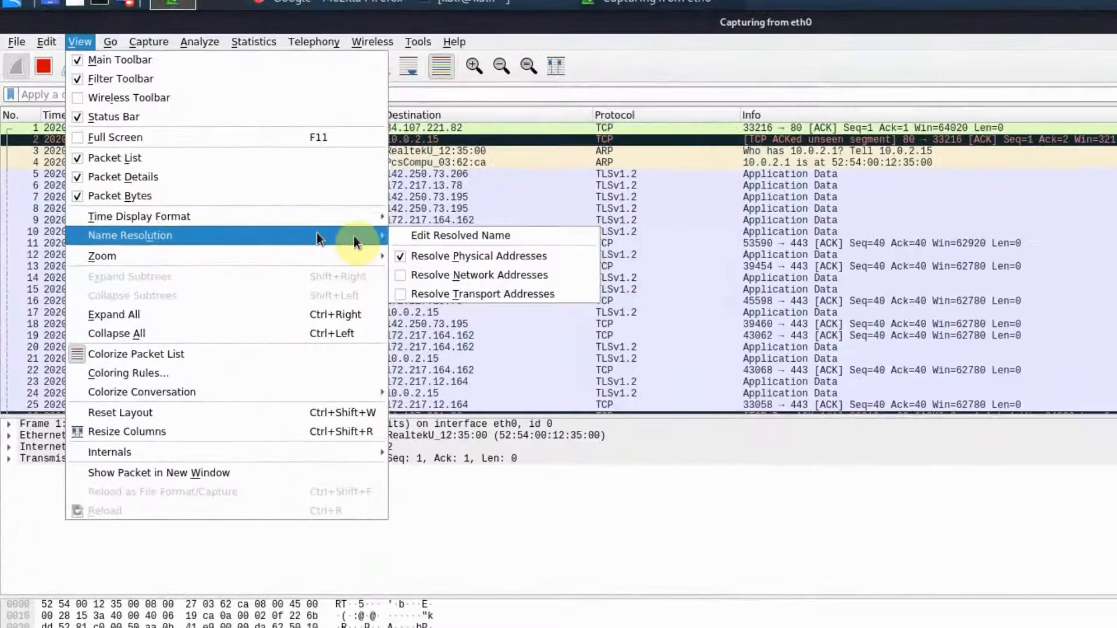
{"action": "mouse_move", "coordinate": [362, 217]}
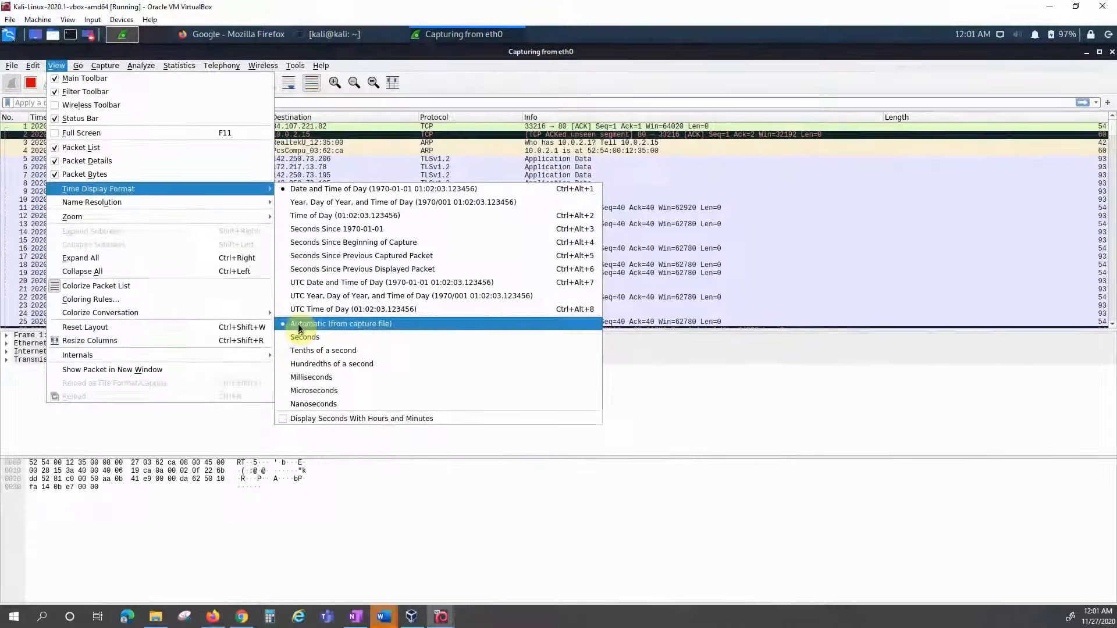
{"action": "left_click", "coordinate": [423, 427]}
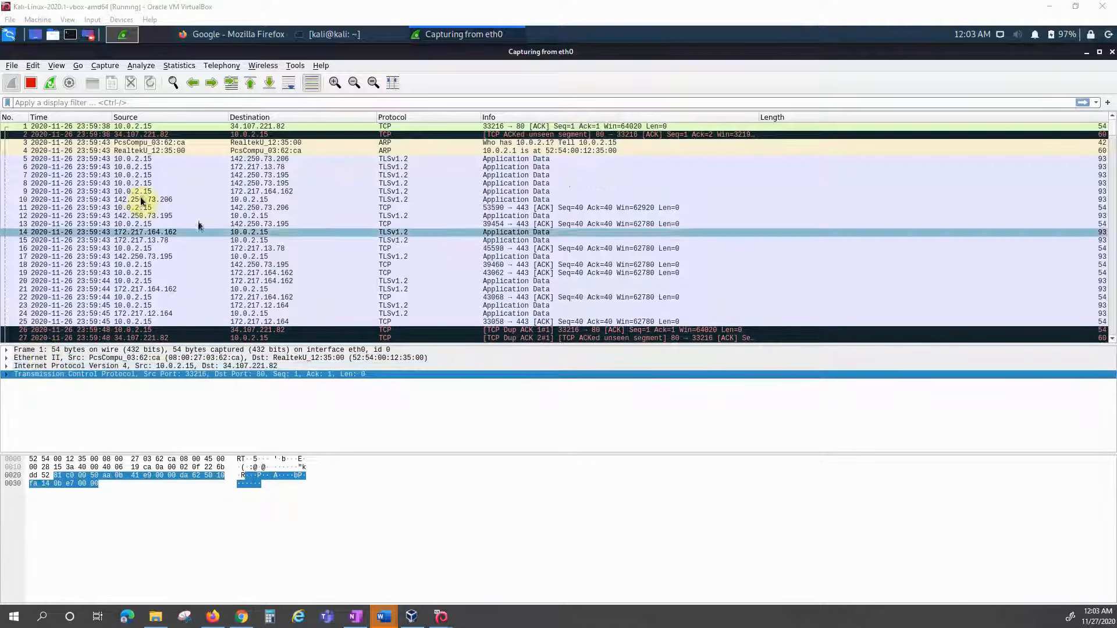
Step: Select TLSv1.2 packet 5, expand its Frame, Ethernet II and IP layers, then collapse them
{"action": "left_click", "coordinate": [100, 160]}
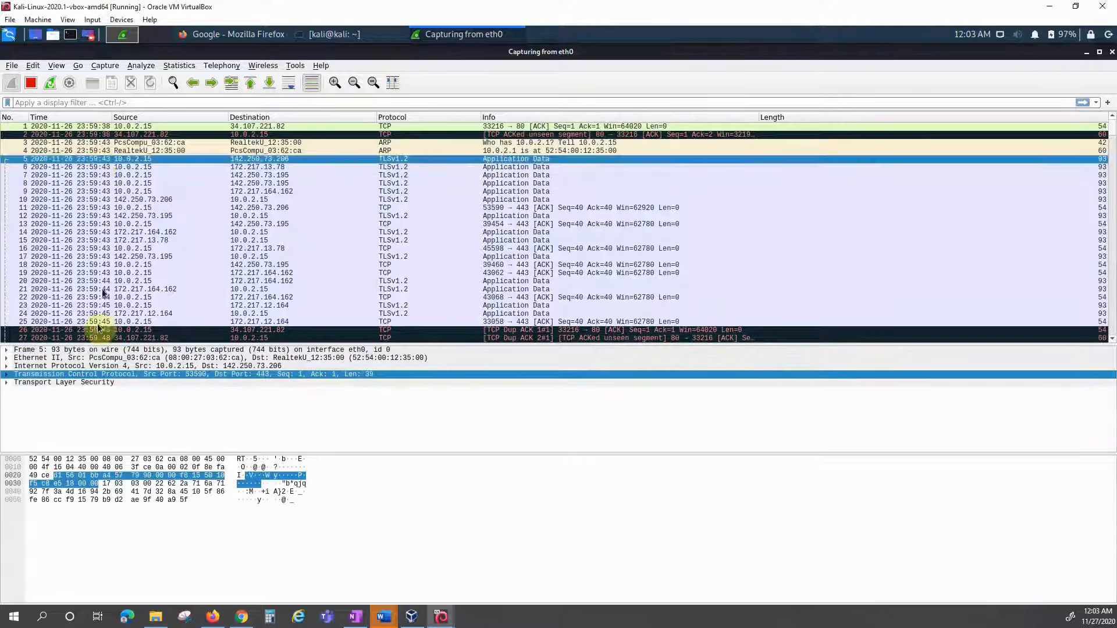
{"action": "left_click", "coordinate": [6, 366]}
{"action": "left_click", "coordinate": [7, 358]}
{"action": "left_click", "coordinate": [6, 350]}
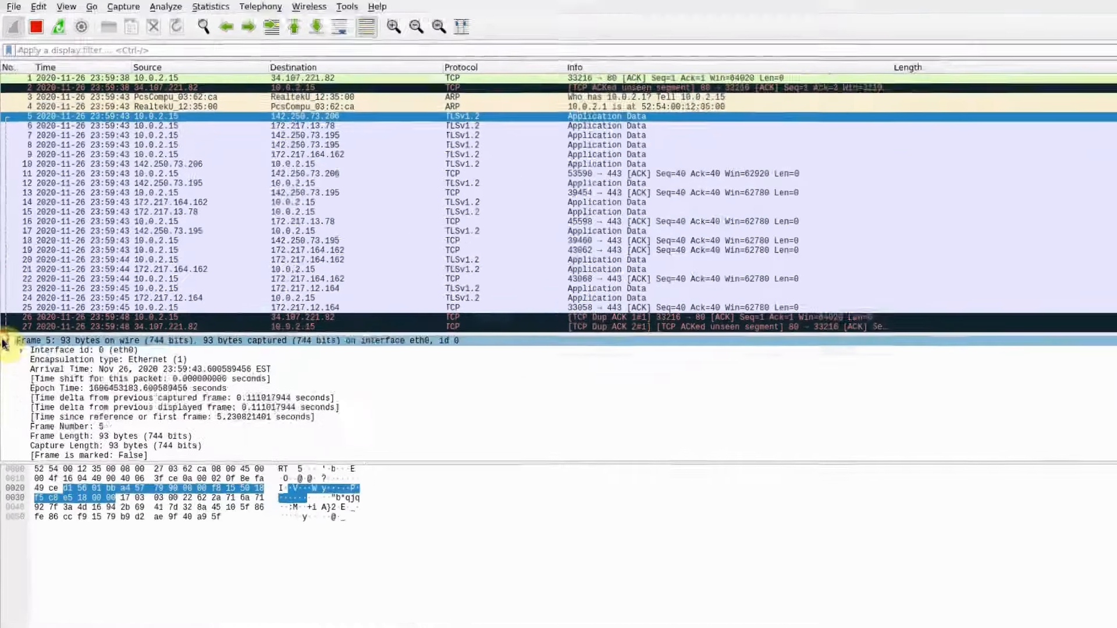
{"action": "left_click", "coordinate": [7, 351]}
{"action": "left_click", "coordinate": [6, 359]}
{"action": "left_click", "coordinate": [6, 368]}
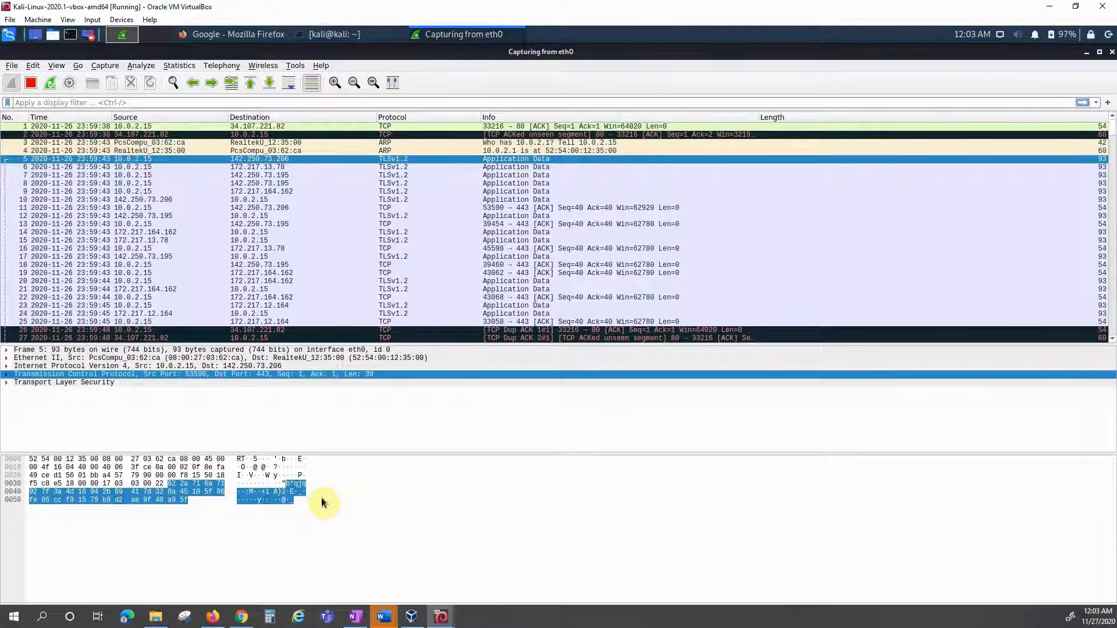
Step: Switch the packet bytes pane to display bits, then back to hexadecimal
{"action": "right_click", "coordinate": [325, 487]}
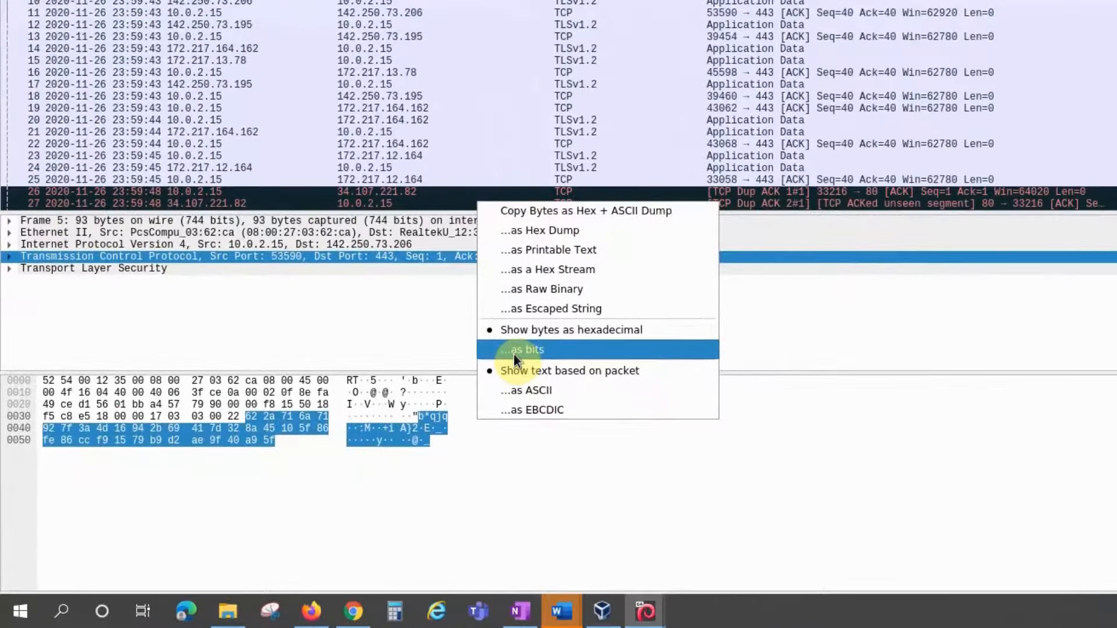
{"action": "left_click", "coordinate": [163, 499]}
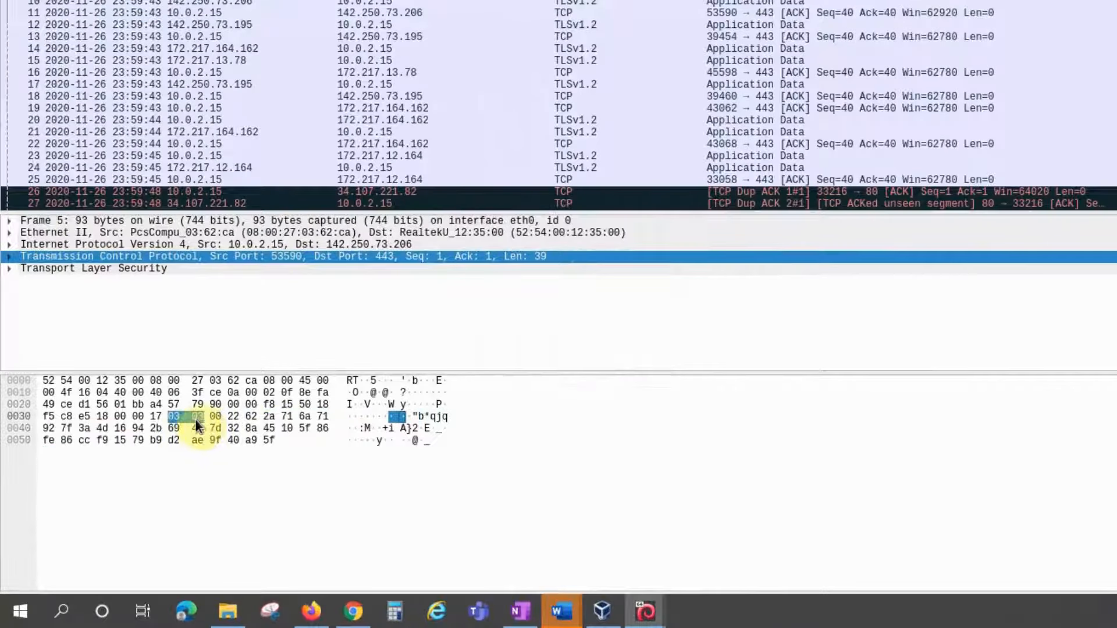
{"action": "right_click", "coordinate": [238, 427]}
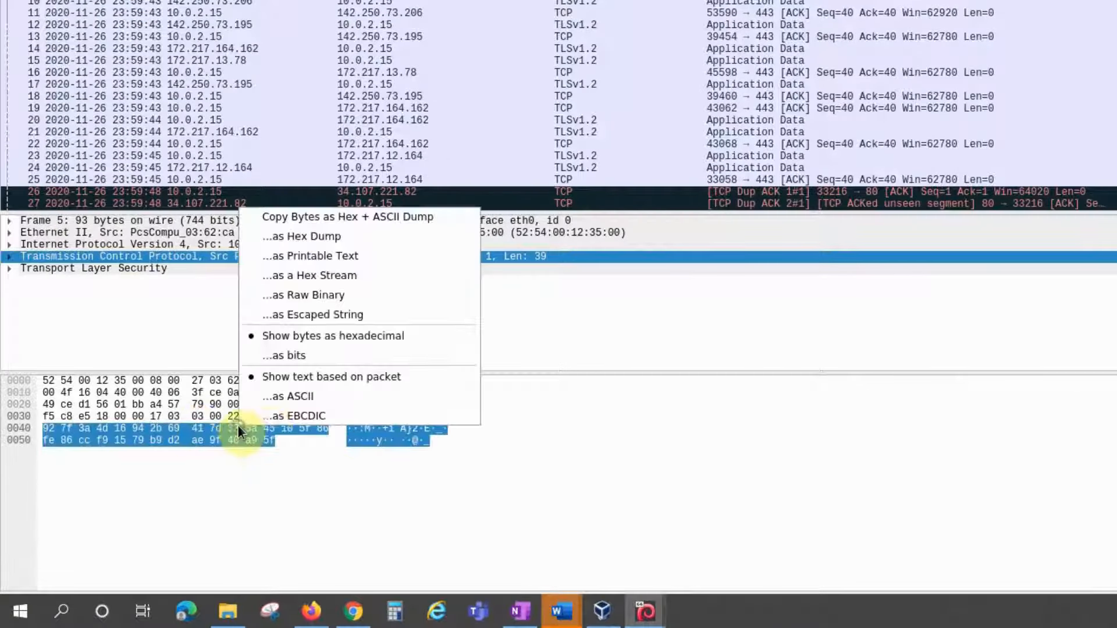
{"action": "left_click", "coordinate": [298, 355]}
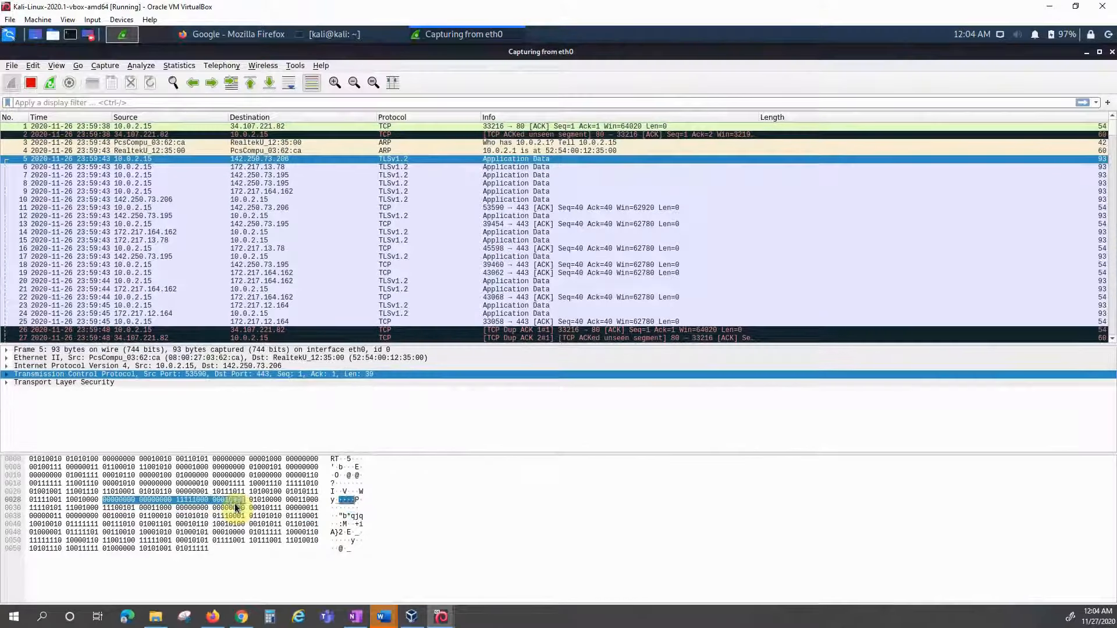
{"action": "right_click", "coordinate": [236, 508]}
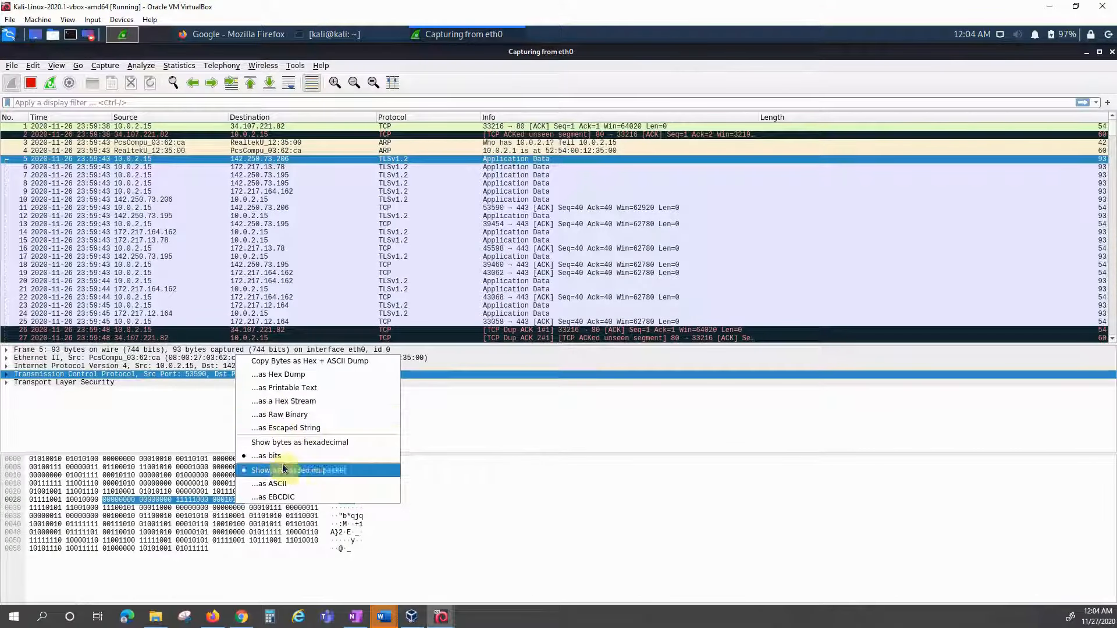
{"action": "left_click", "coordinate": [298, 444]}
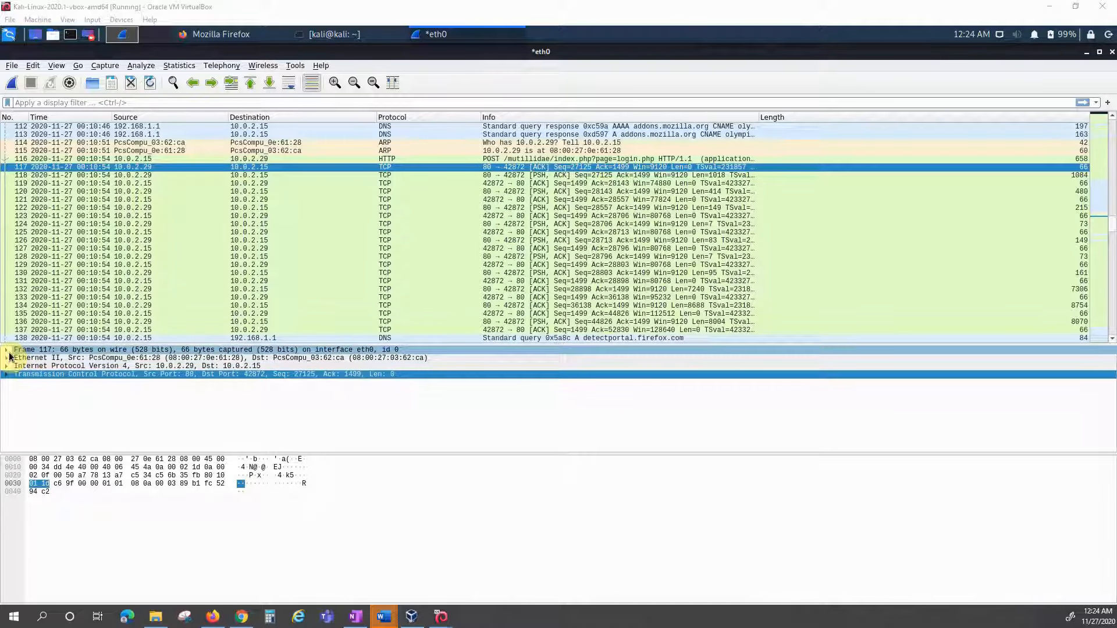
Step: Check frame 117's arrival time, then expand its Ethernet II layer showing source and destination MACs
{"action": "left_click", "coordinate": [7, 350]}
{"action": "left_click", "coordinate": [81, 374]}
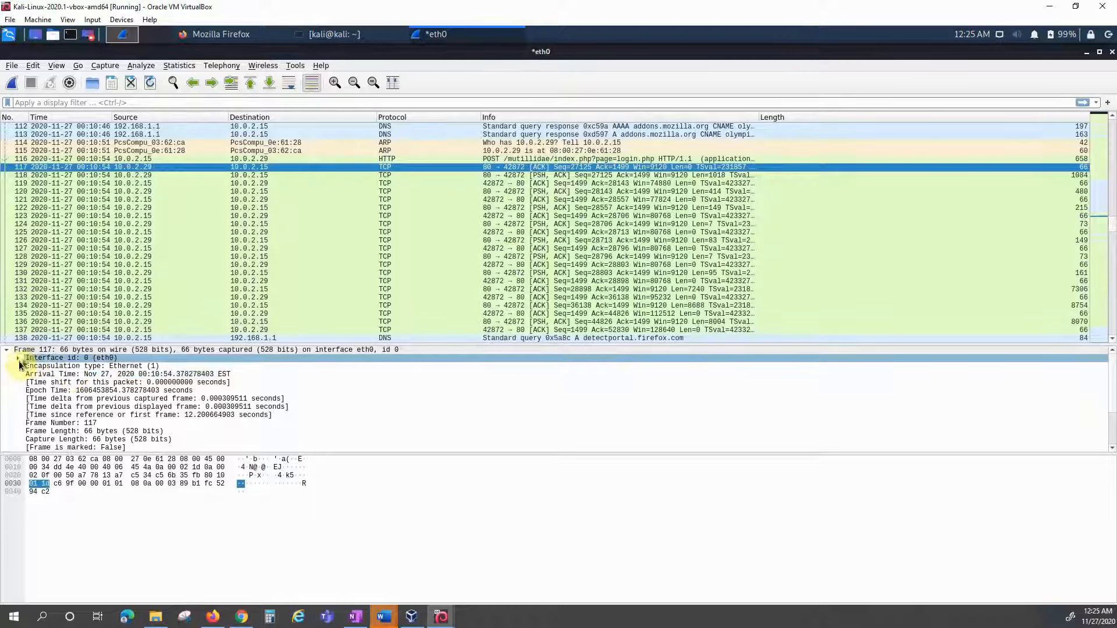
{"action": "left_click", "coordinate": [6, 350]}
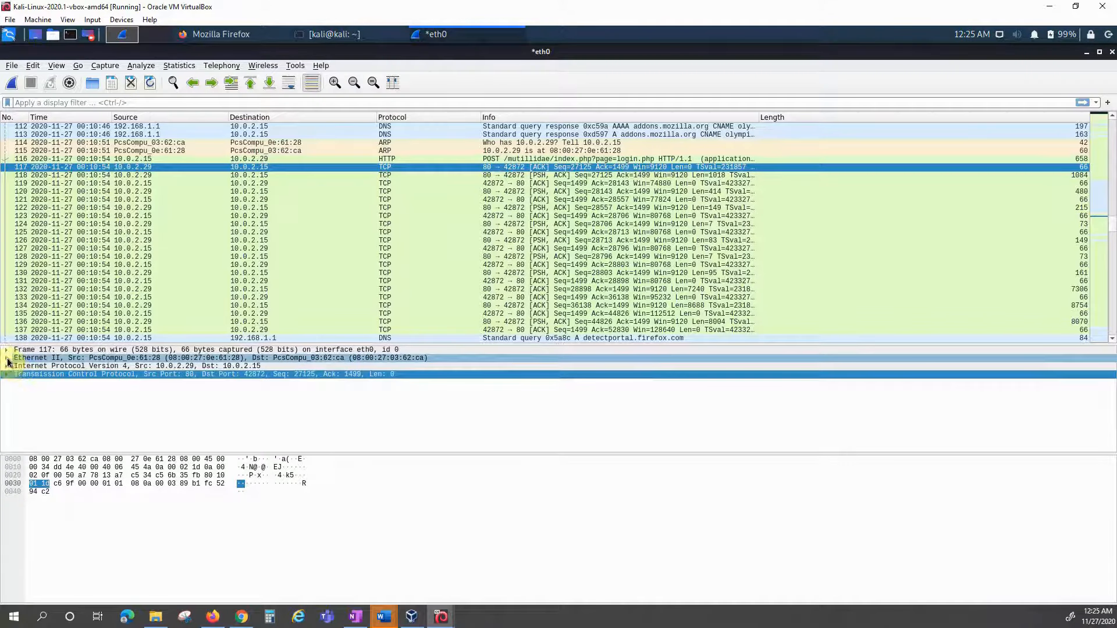
{"action": "left_click", "coordinate": [7, 358]}
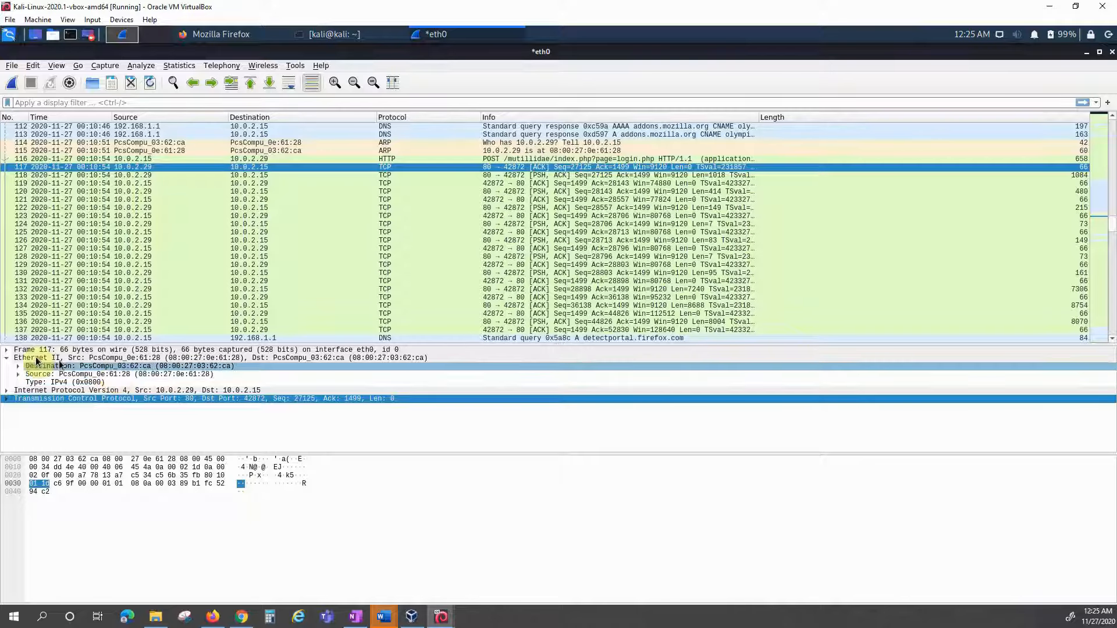
Step: Collapse Ethernet II and expand the IPv4 header, selecting its Version field before folding it
{"action": "left_click", "coordinate": [6, 358]}
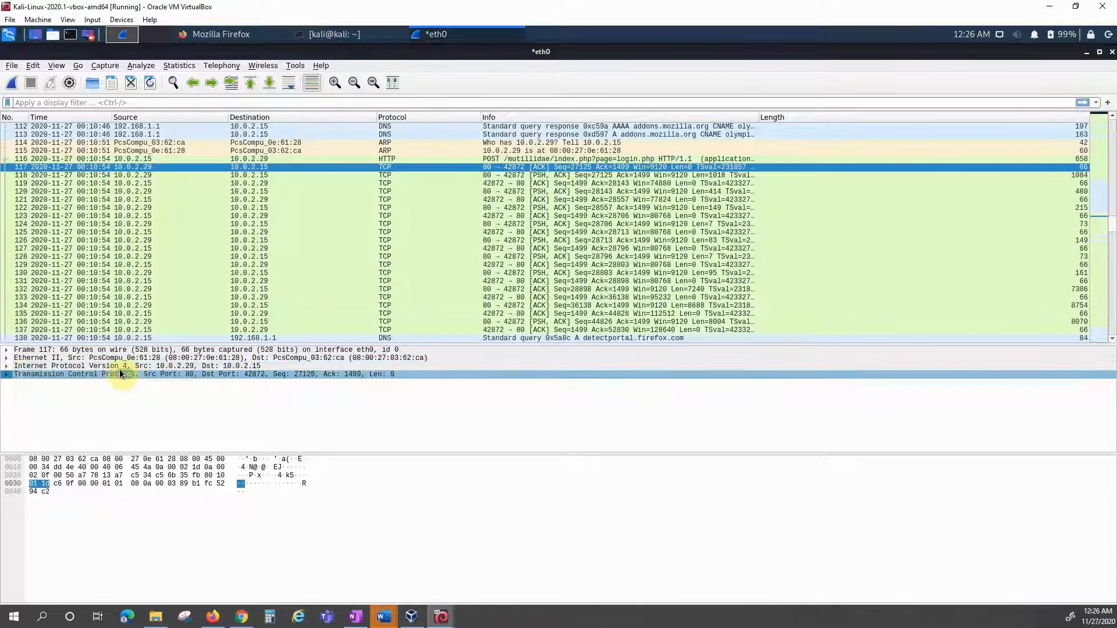
{"action": "left_click", "coordinate": [6, 366]}
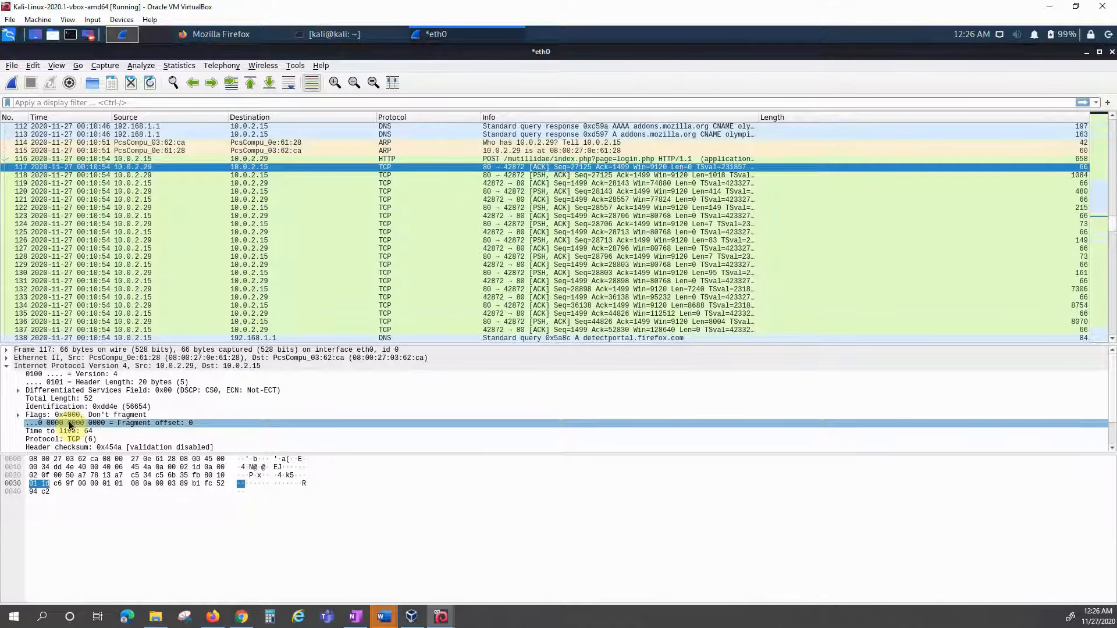
{"action": "scroll", "coordinate": [72, 426], "scroll_direction": "down", "scroll_amount": 1}
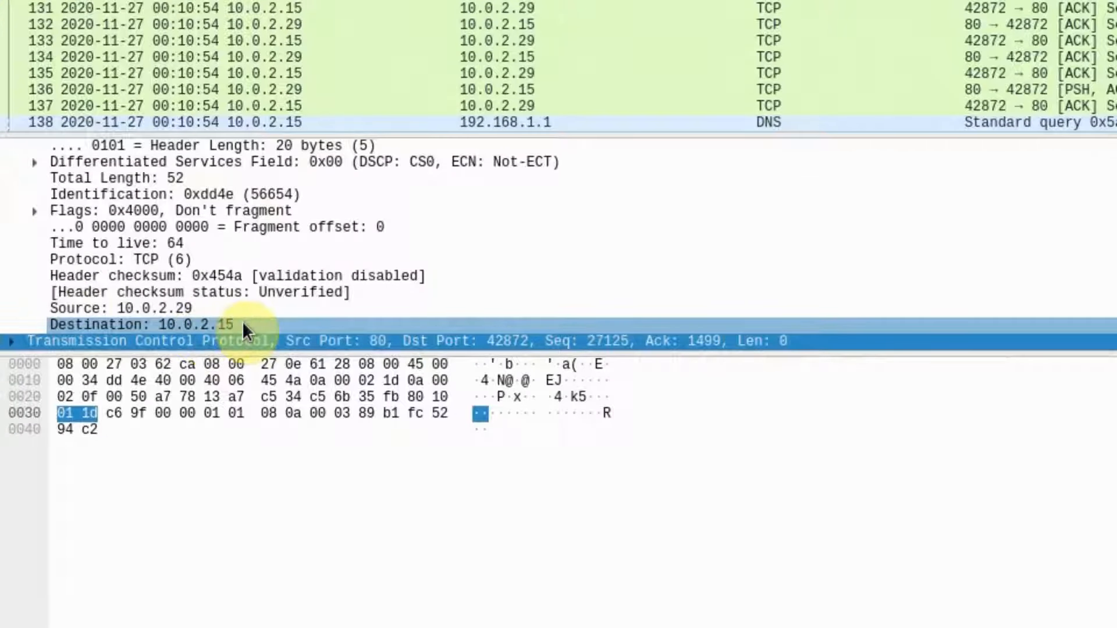
{"action": "scroll", "coordinate": [59, 230], "scroll_direction": "up", "scroll_amount": 2}
{"action": "left_click", "coordinate": [19, 189]}
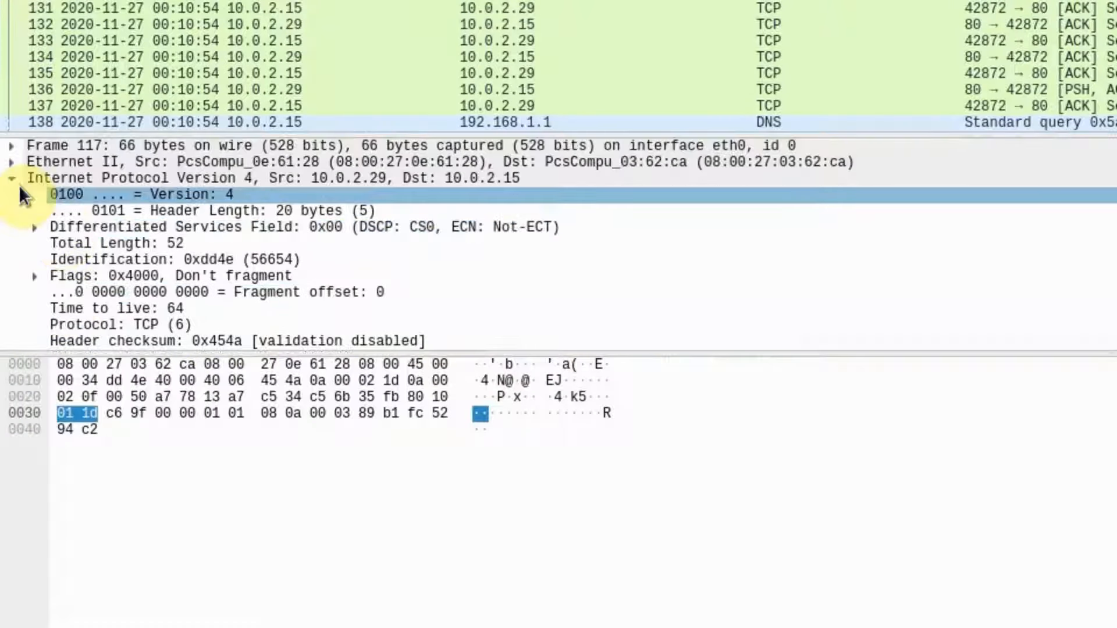
{"action": "left_click", "coordinate": [14, 179]}
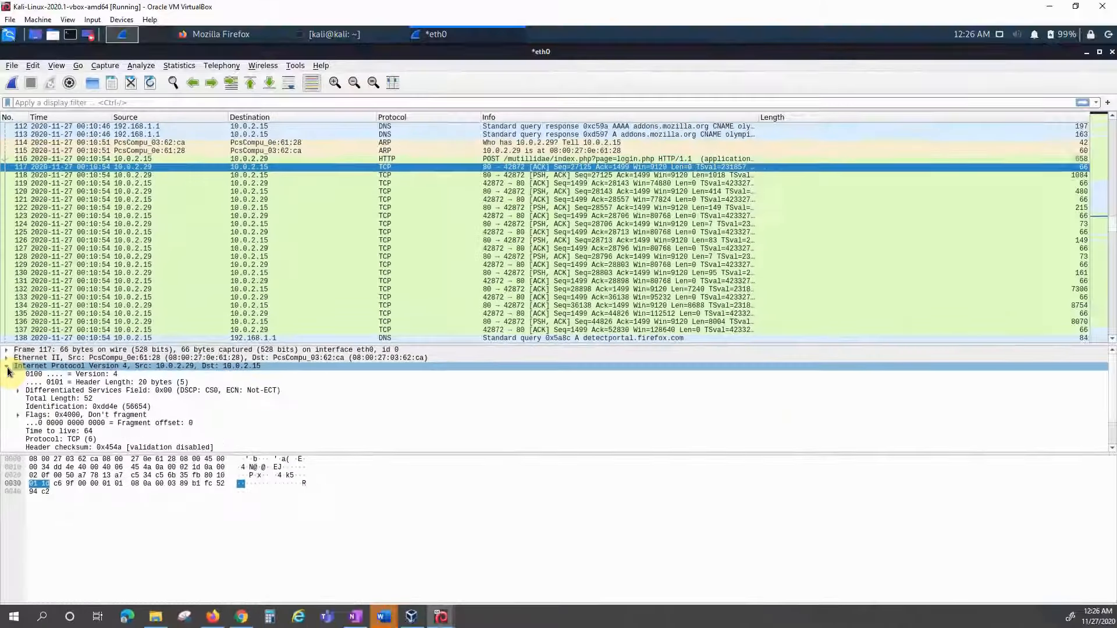
{"action": "left_click", "coordinate": [11, 180]}
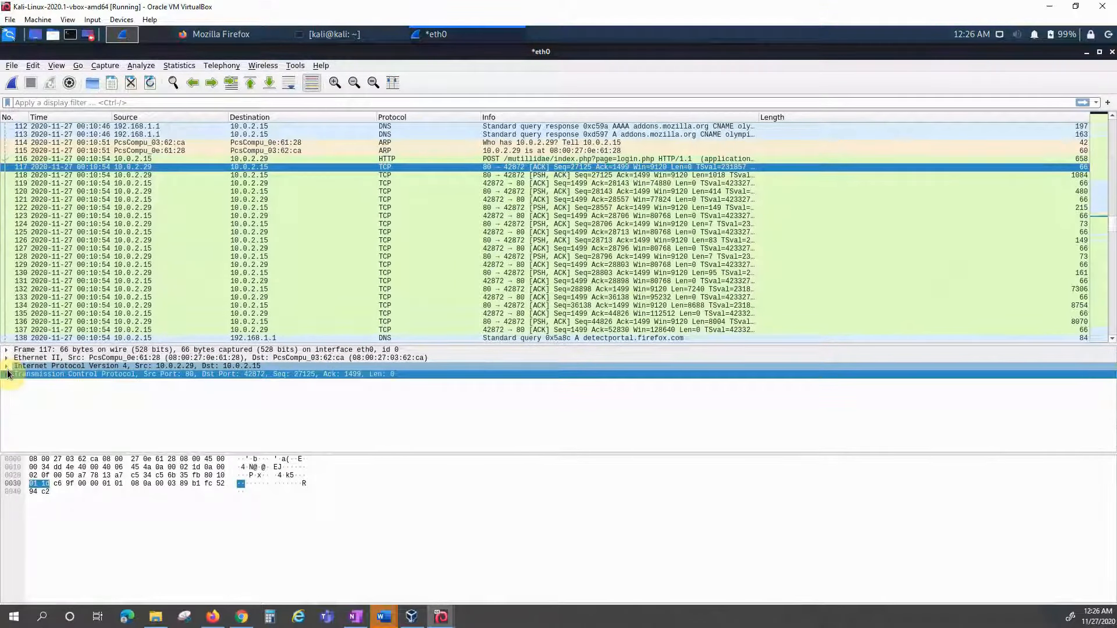
Step: Expand the TCP header to review its fields, then collapse it again
{"action": "left_click", "coordinate": [7, 374]}
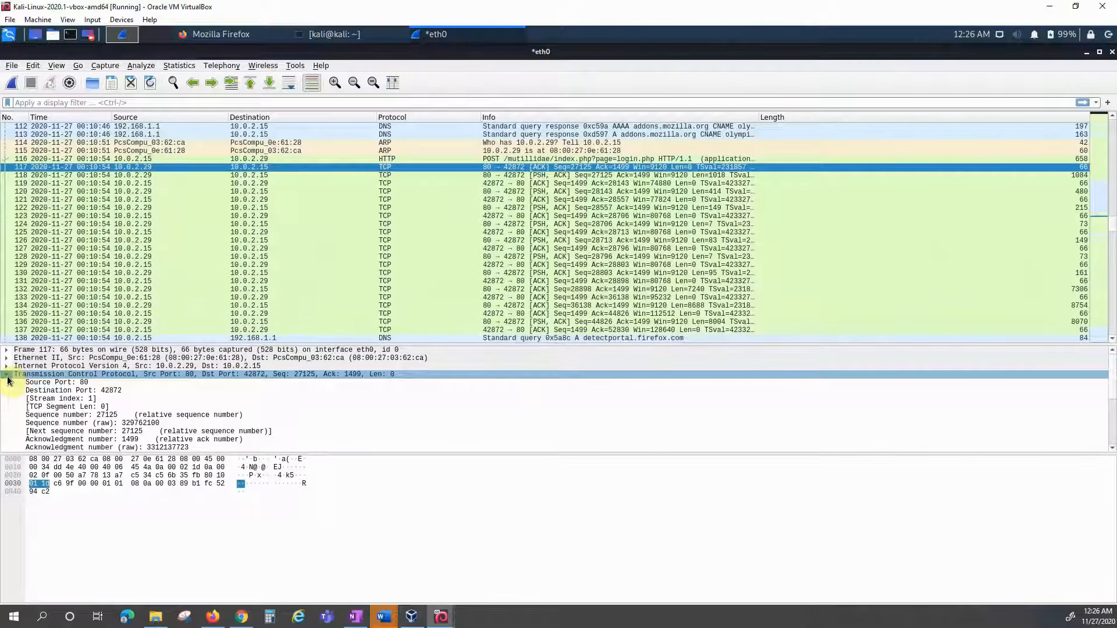
{"action": "left_click", "coordinate": [7, 375]}
{"action": "left_click", "coordinate": [38, 378]}
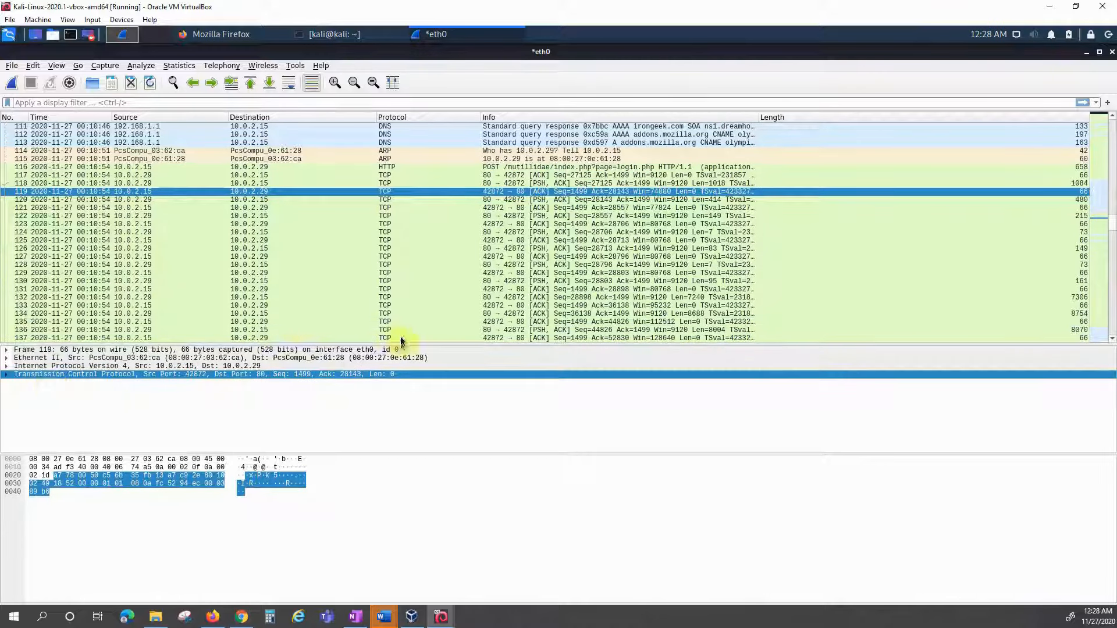
Step: Select login POST packet 116, expand its HTTP headers to read cookie, referrer and user agent, then browse later packets
{"action": "left_click", "coordinate": [405, 168]}
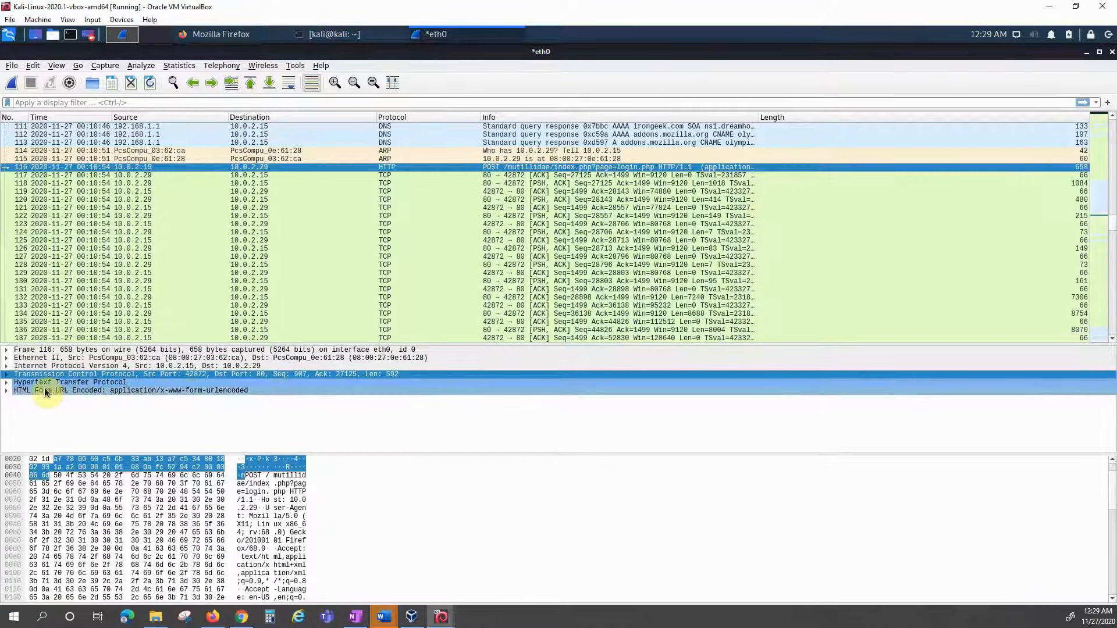
{"action": "left_click", "coordinate": [7, 383]}
{"action": "scroll", "coordinate": [109, 408], "scroll_direction": "down", "scroll_amount": 3}
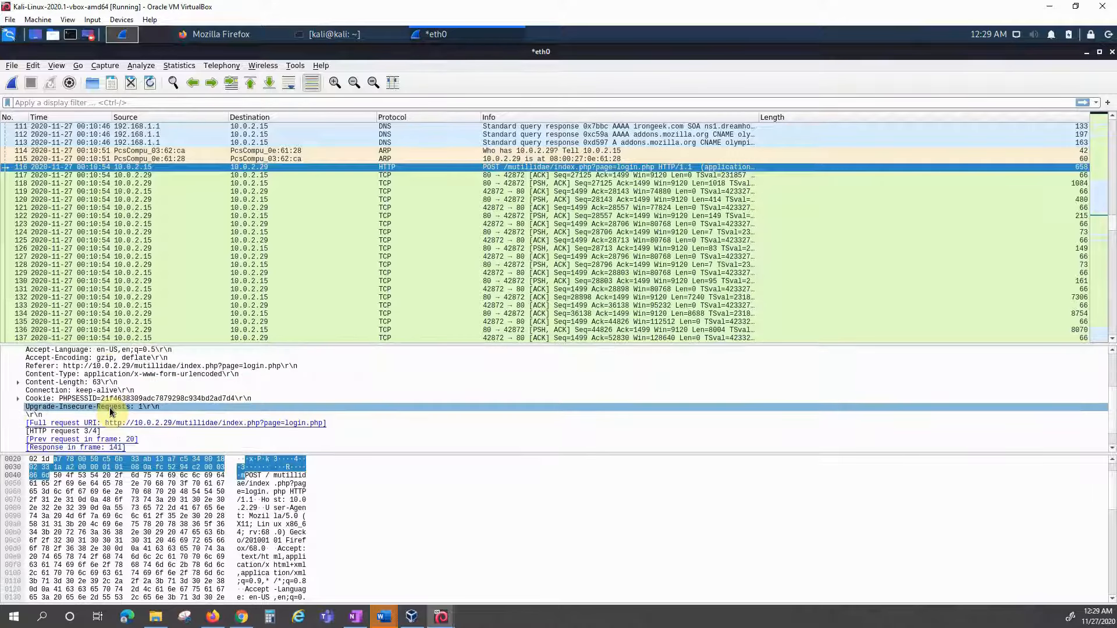
{"action": "scroll", "coordinate": [109, 408], "scroll_direction": "down", "scroll_amount": 1}
{"action": "scroll", "coordinate": [109, 407], "scroll_direction": "up", "scroll_amount": 4}
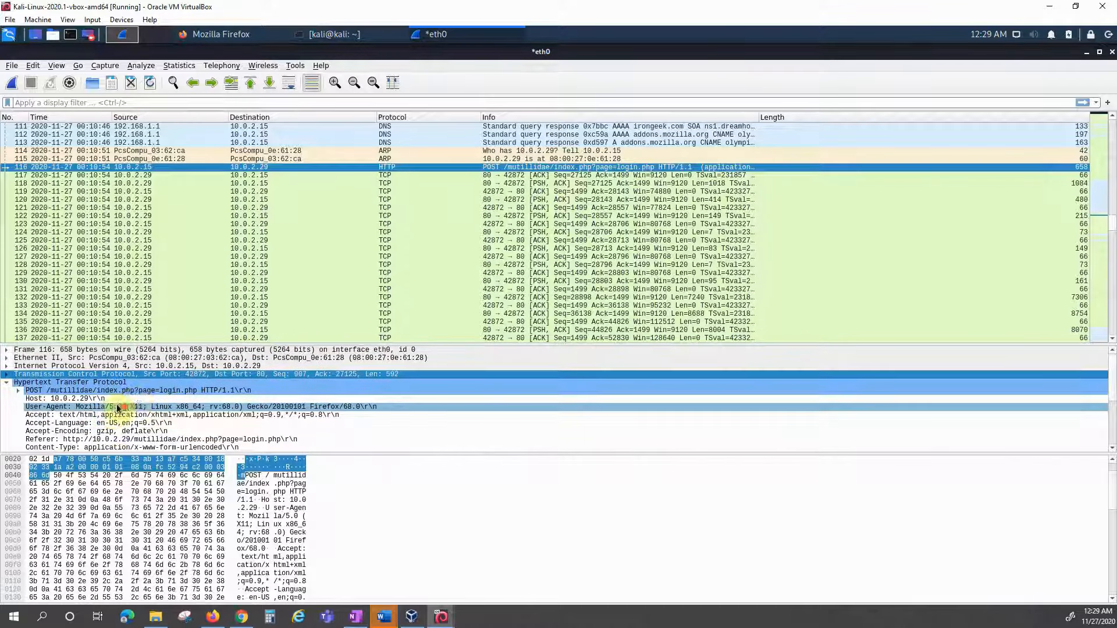
{"action": "left_click", "coordinate": [269, 322]}
{"action": "left_click", "coordinate": [199, 337]}
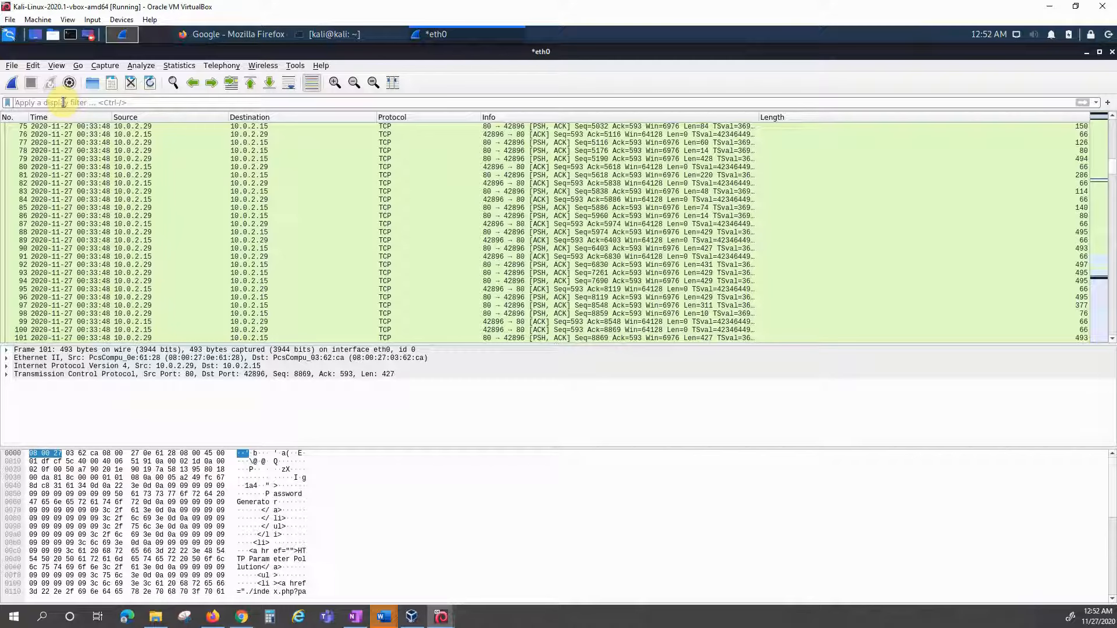
Step: Apply an 'http' display filter, showing the bar turn red when incomplete and green when valid
{"action": "type", "text": "http"}
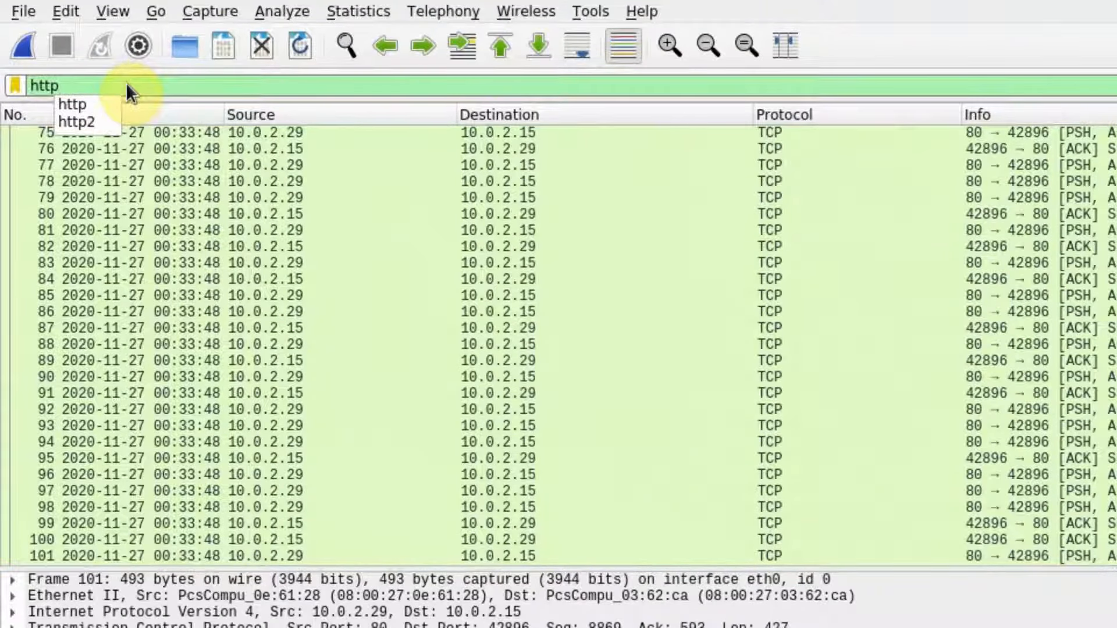
{"action": "key", "text": "BackSpace"}
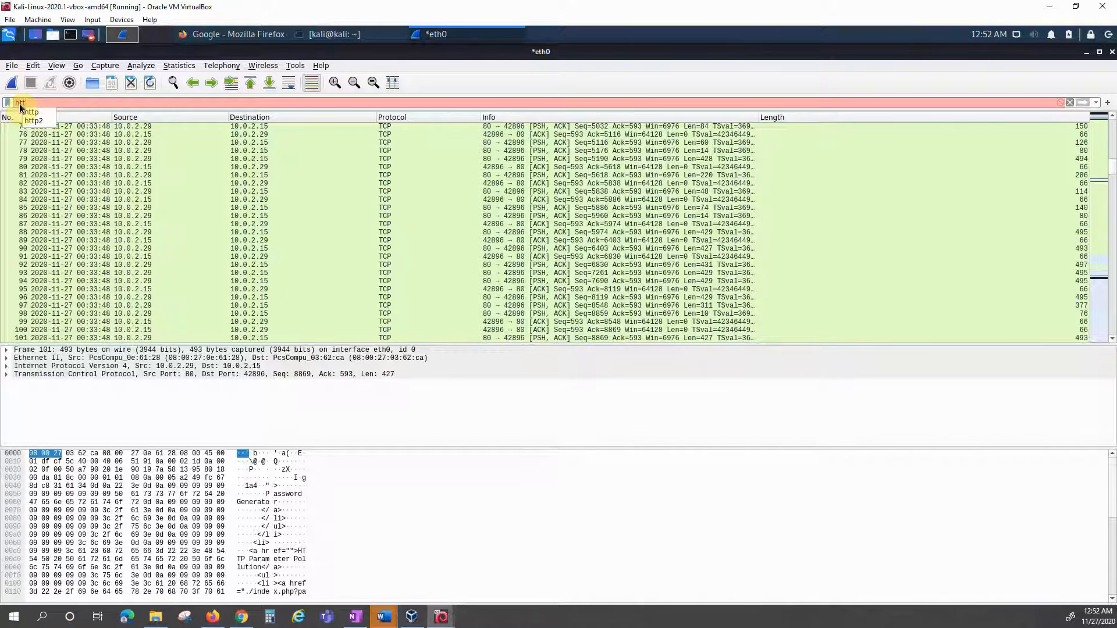
{"action": "type", "text": "p"}
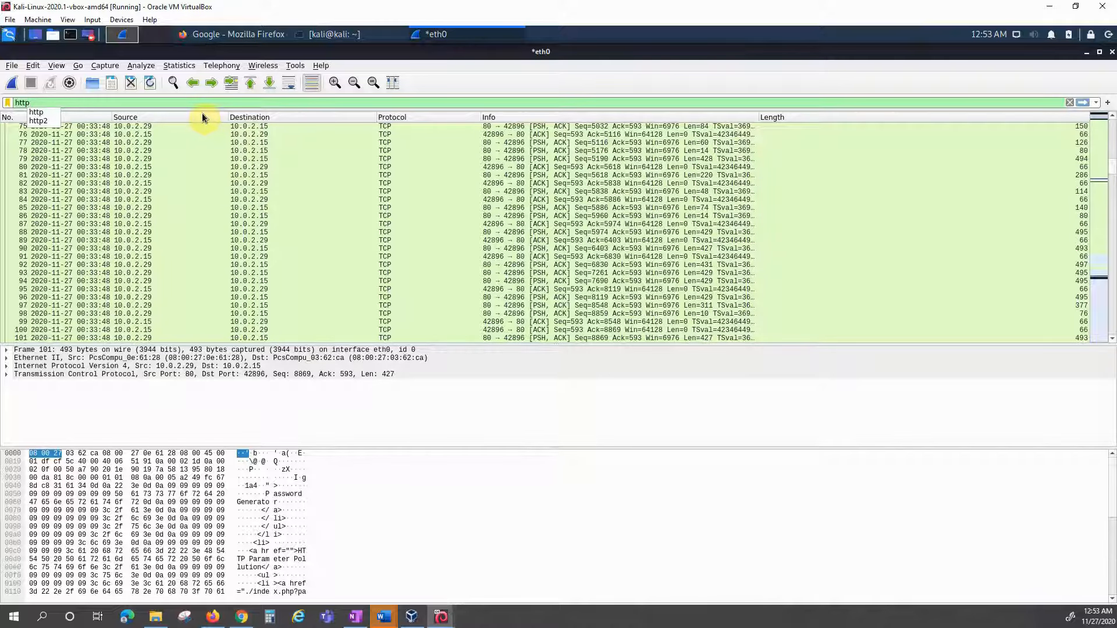
{"action": "key", "text": "Return"}
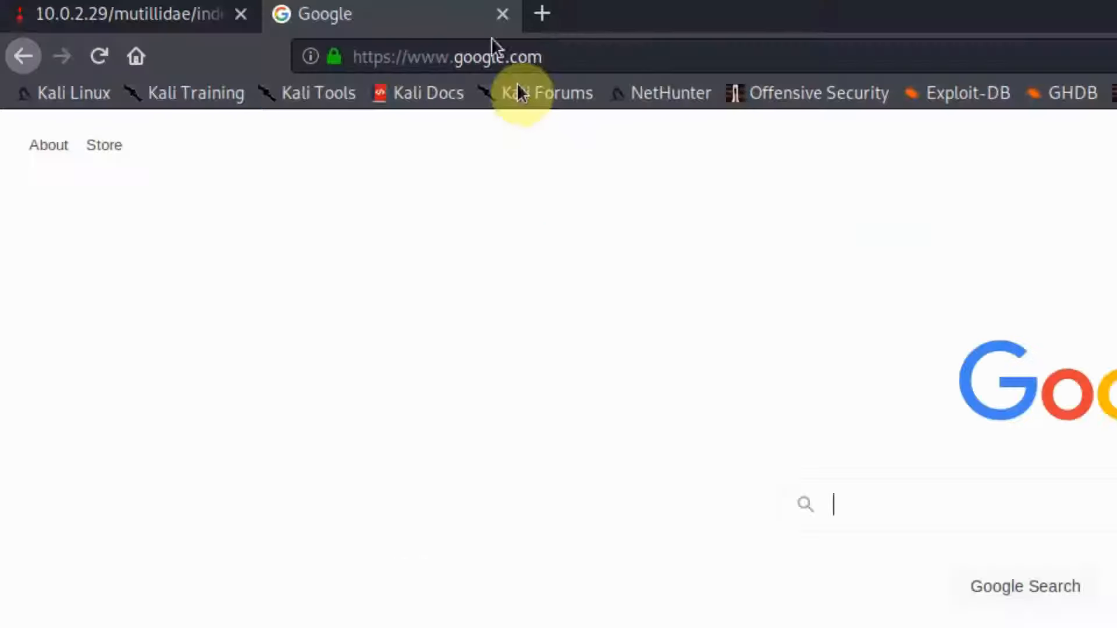
Step: Bring the Mutillidae tab forward in Firefox, then switch back to the *eth0 Wireshark capture
{"action": "left_click", "coordinate": [165, 22]}
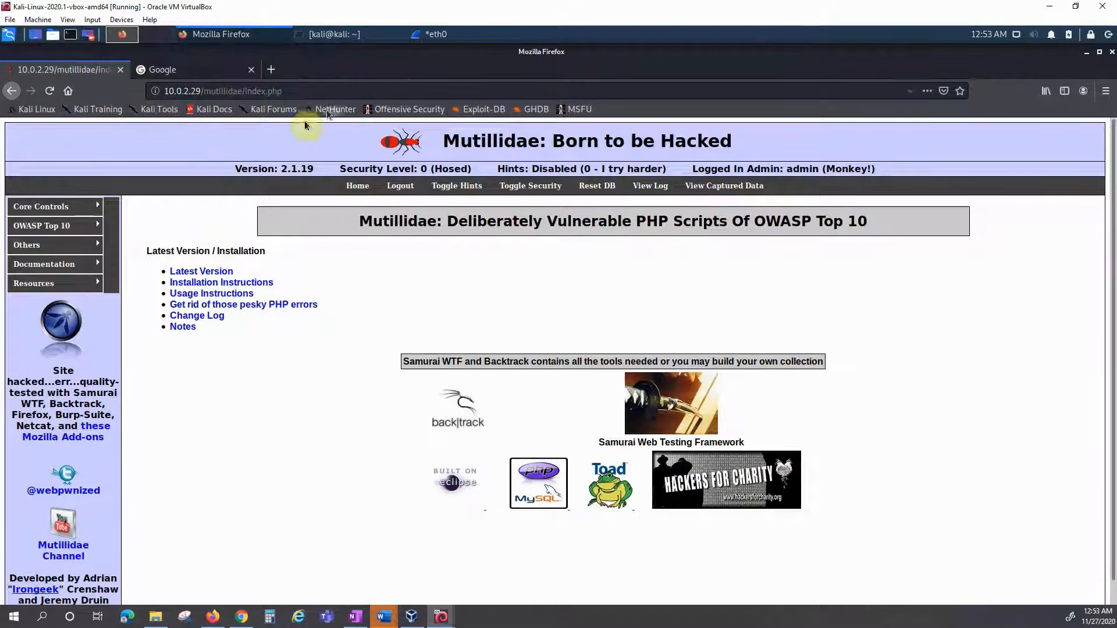
{"action": "left_click", "coordinate": [441, 34]}
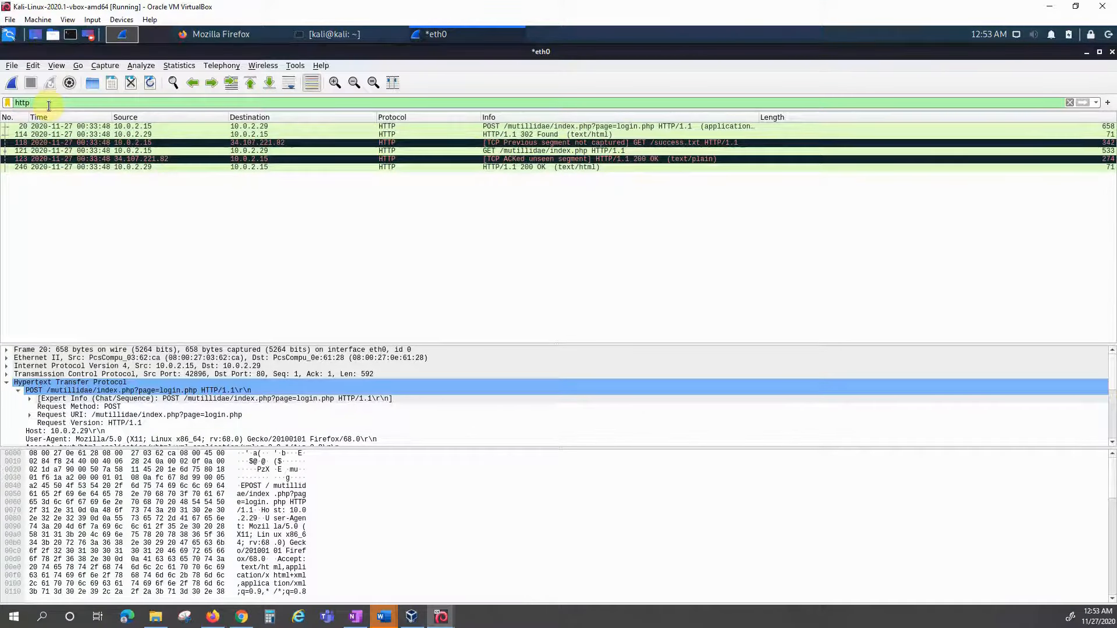
Step: Replace the invalid 'https' filter with 'tls', apply it, and switch over to Firefox
{"action": "type", "text": "s"}
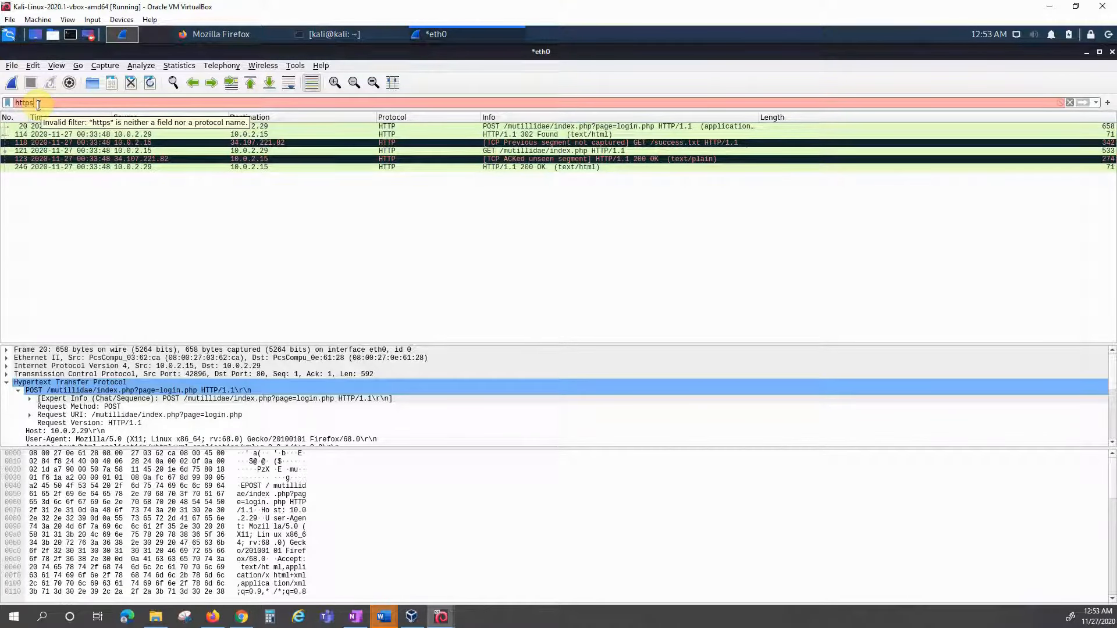
{"action": "key", "text": "BackSpace"}
{"action": "key", "text": "BackSpace"}
{"action": "key", "text": "BackSpace"}
{"action": "key", "text": "BackSpace"}
{"action": "key", "text": "BackSpace"}
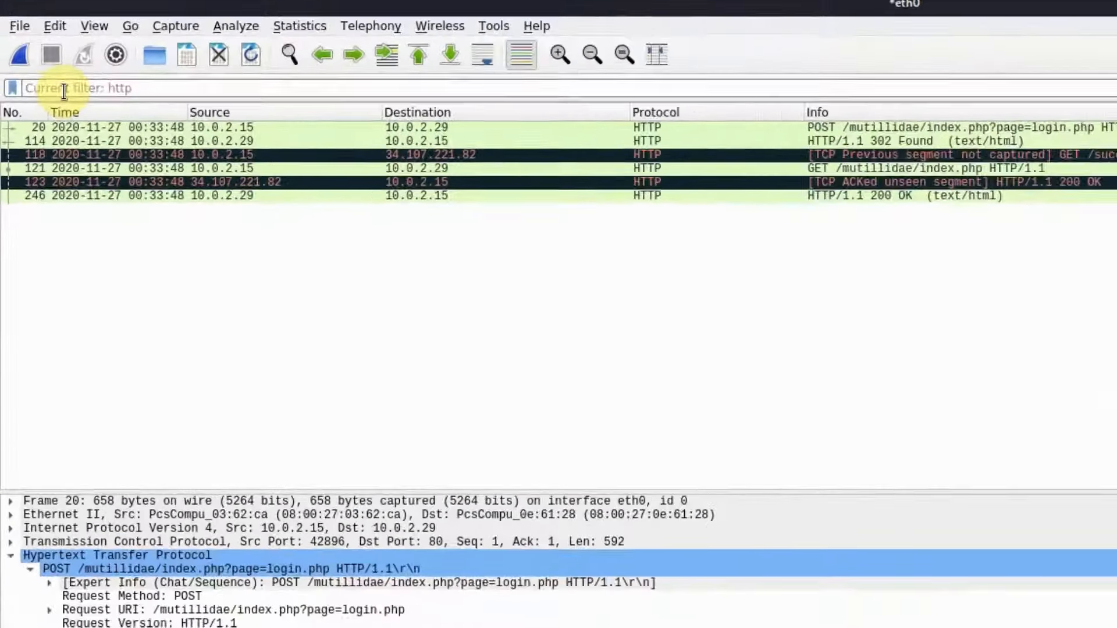
{"action": "type", "text": "tls"}
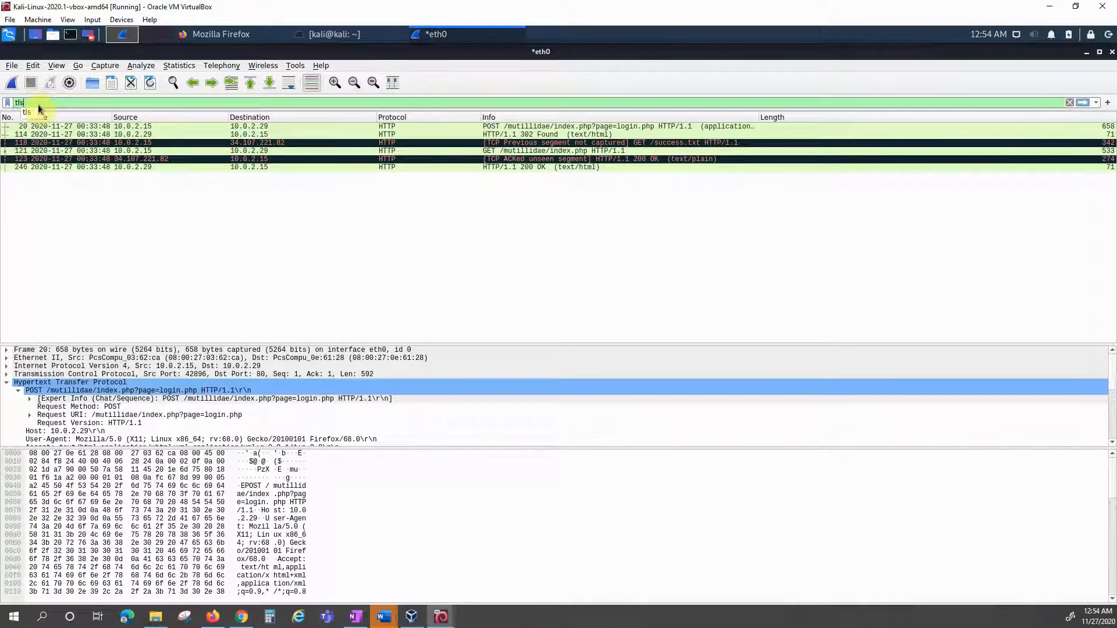
{"action": "key", "text": "Return"}
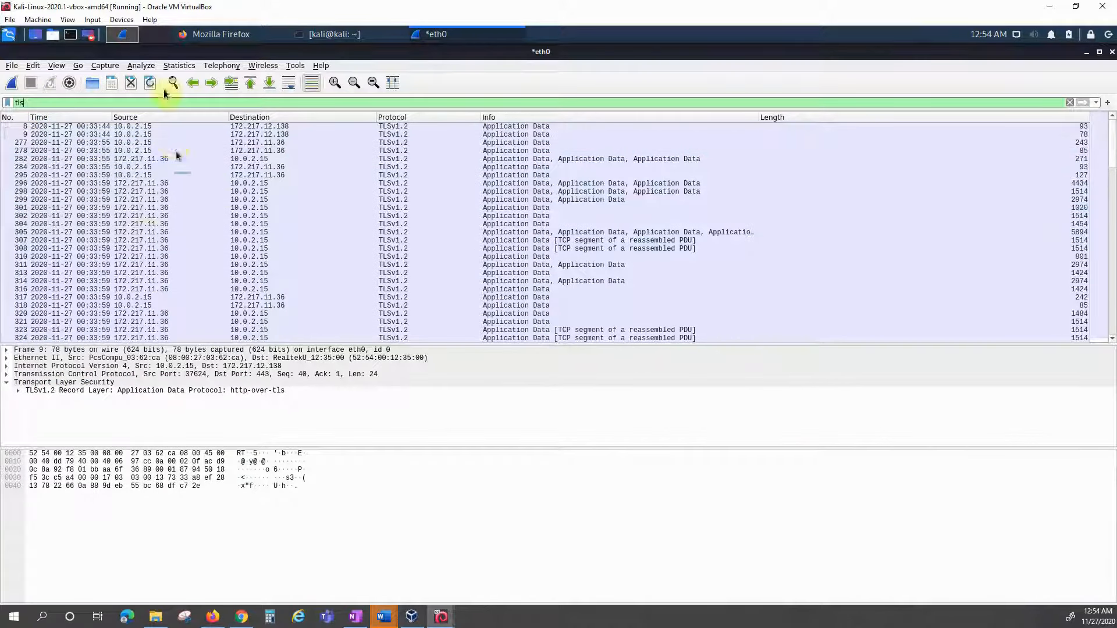
{"action": "left_click", "coordinate": [201, 33]}
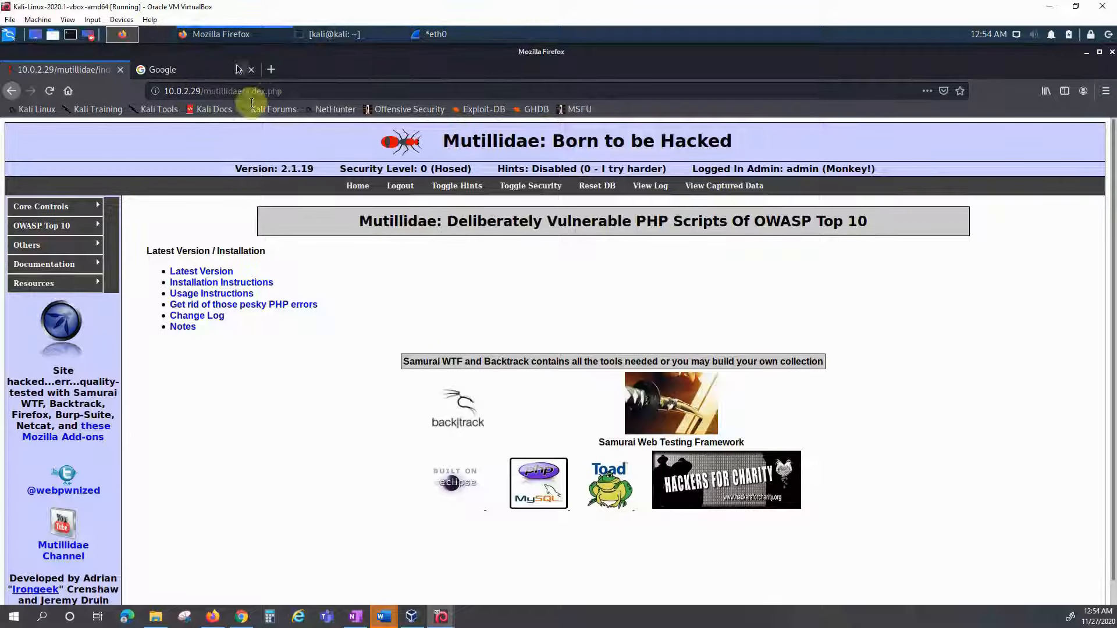
Step: View Firefox's Google tab and its secure address, then bring the eth0 Wireshark capture back to the front
{"action": "left_click", "coordinate": [193, 69]}
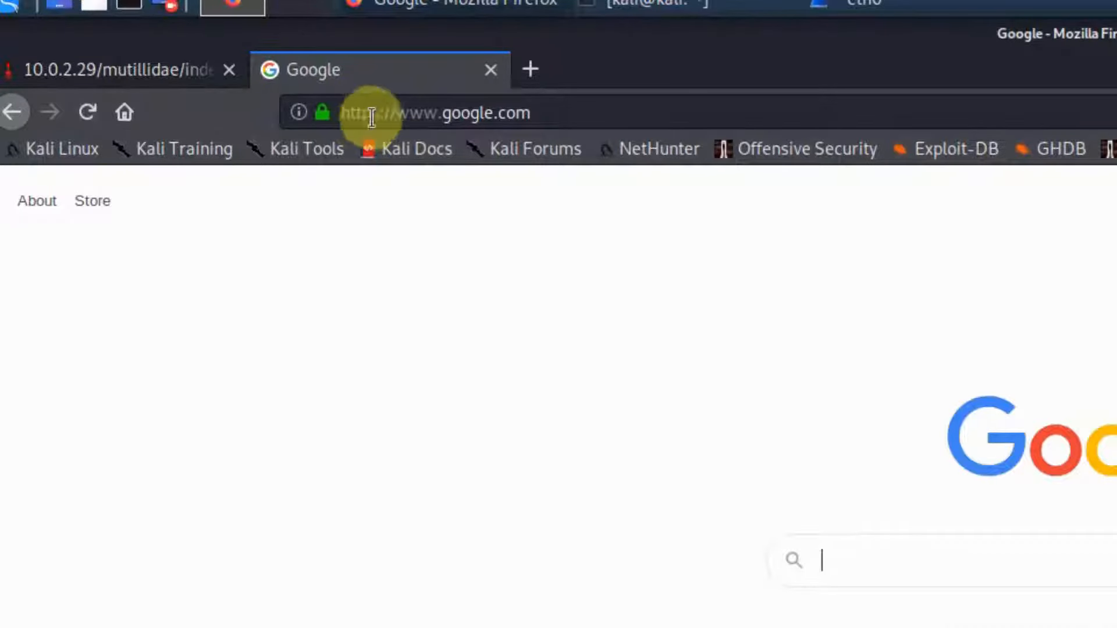
{"action": "left_click", "coordinate": [866, 7]}
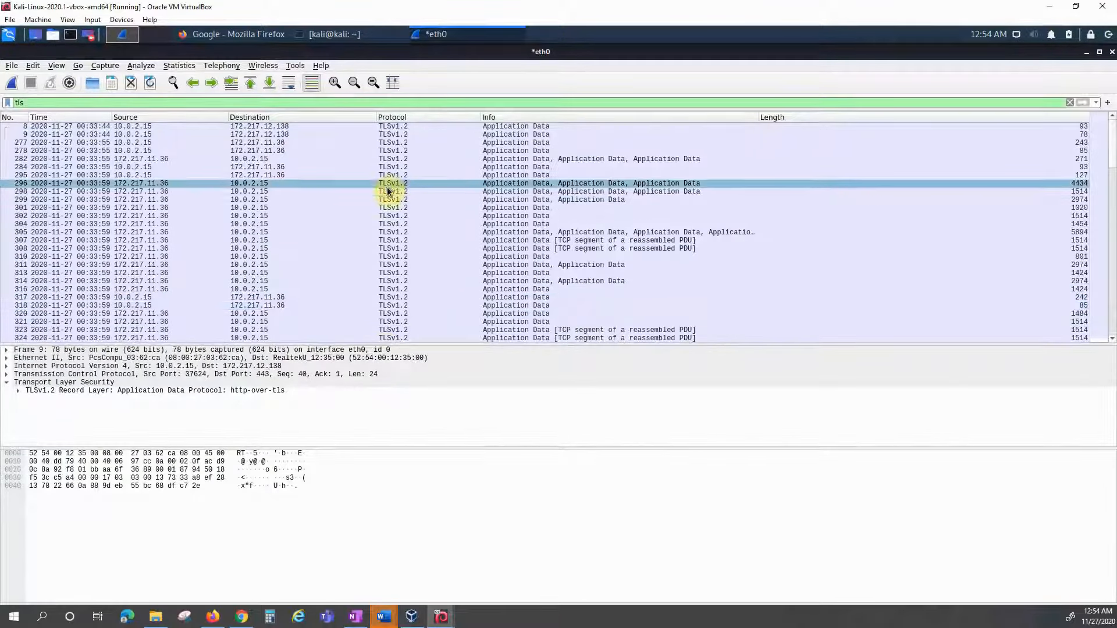
Step: Clear the tls display filter so the full capture is listed from frame 1
{"action": "double_click", "coordinate": [24, 103]}
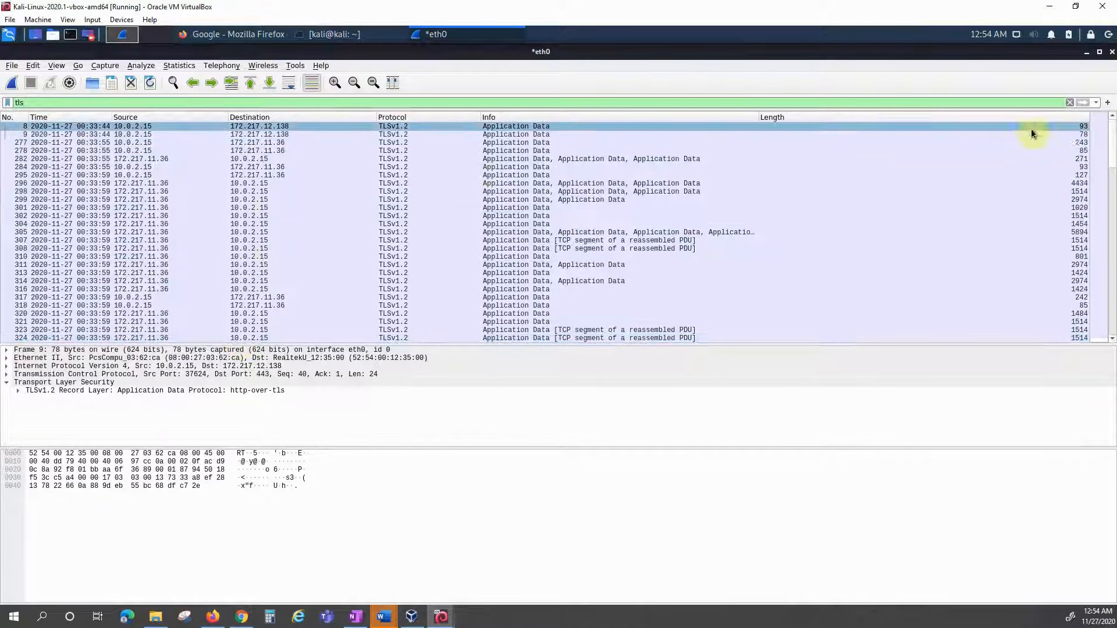
{"action": "left_click", "coordinate": [1071, 102]}
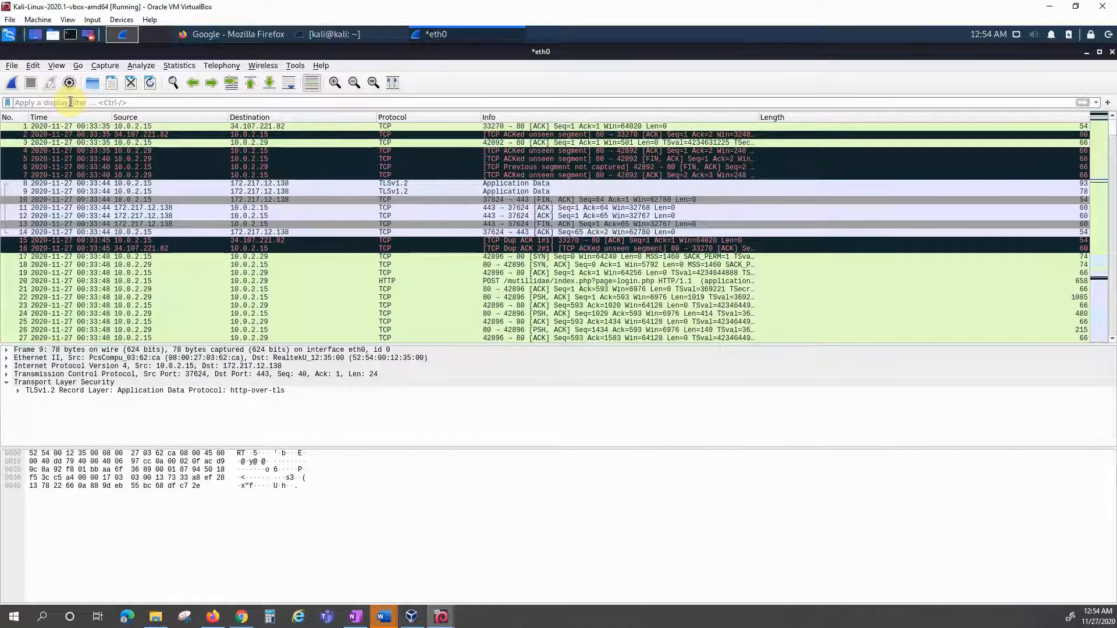
Step: Apply the ip.addr==10.0.2.29 filter, then start deleting addr from the field name
{"action": "type", "text": "ip.add"}
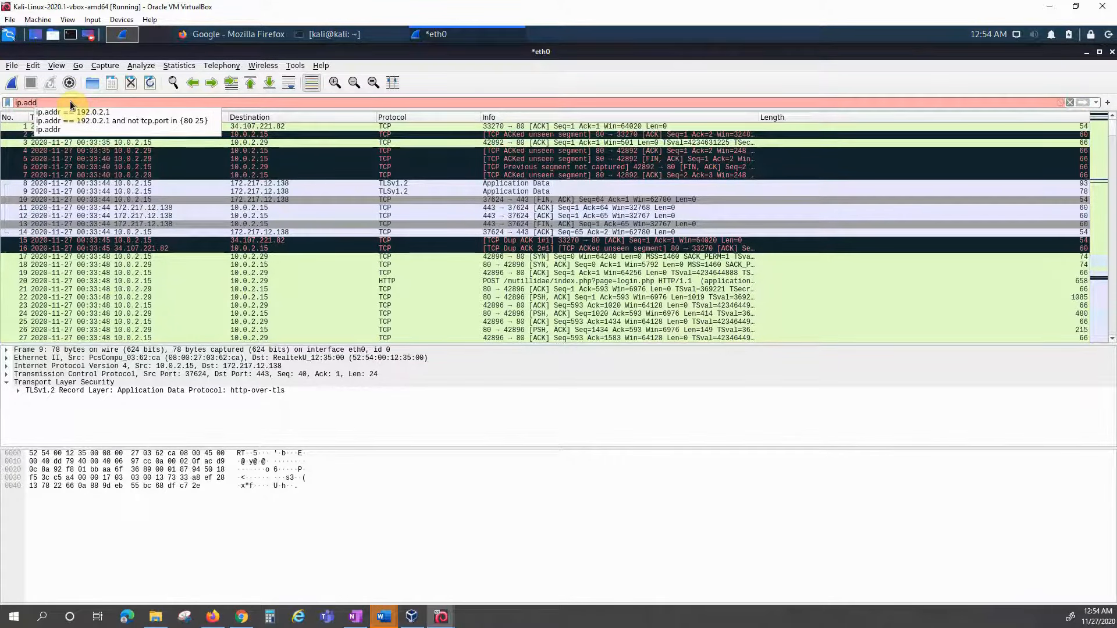
{"action": "type", "text": "r"}
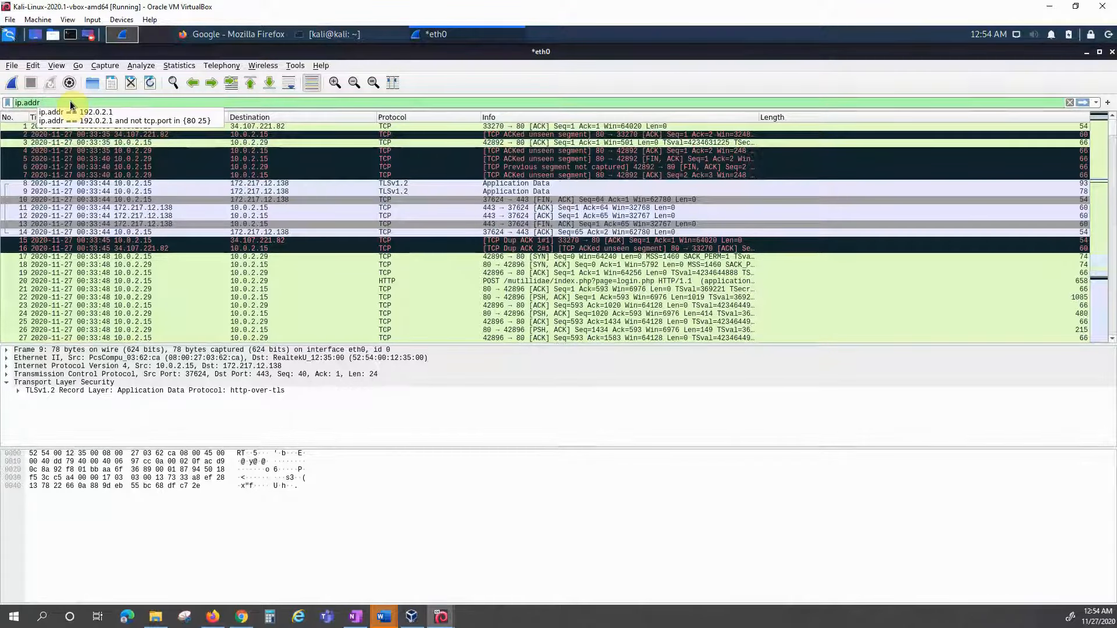
{"action": "type", "text": "=="}
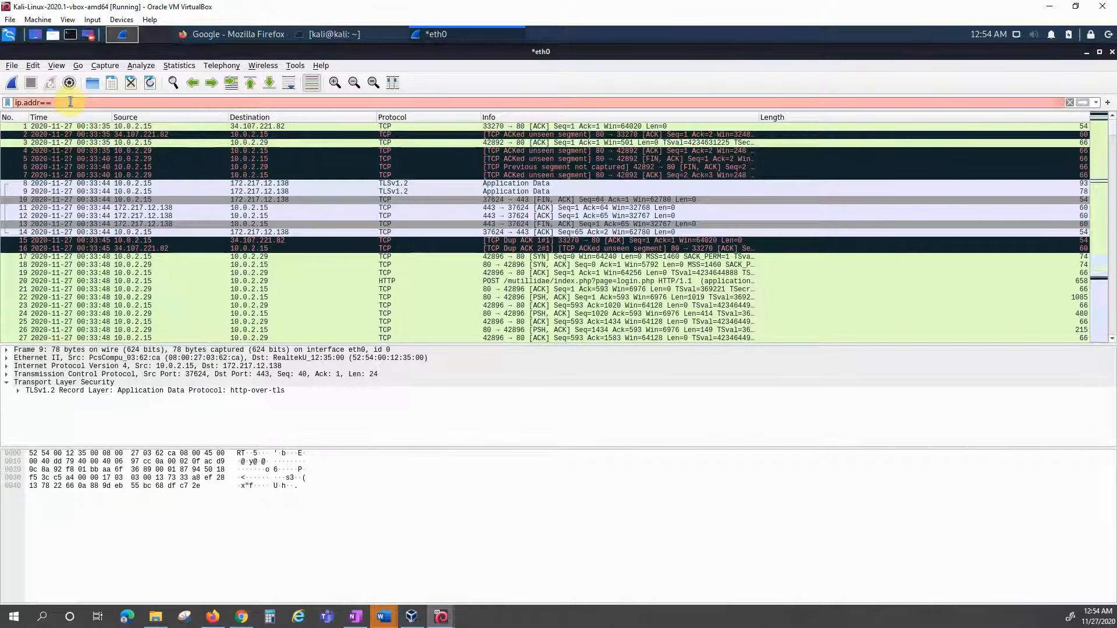
{"action": "type", "text": "10."}
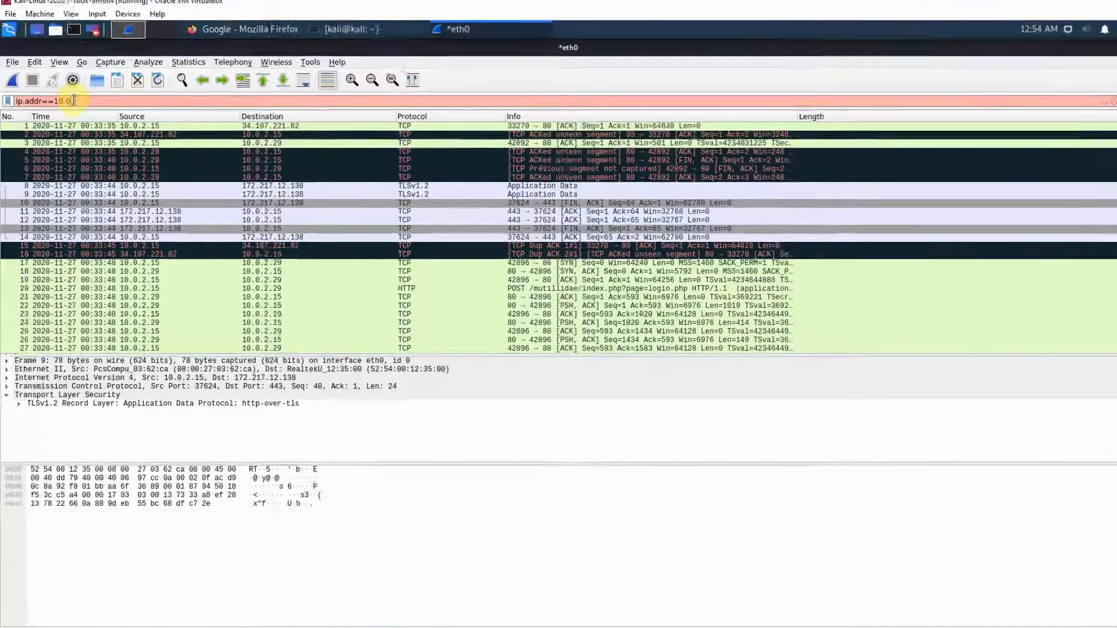
{"action": "type", "text": "0.2.29"}
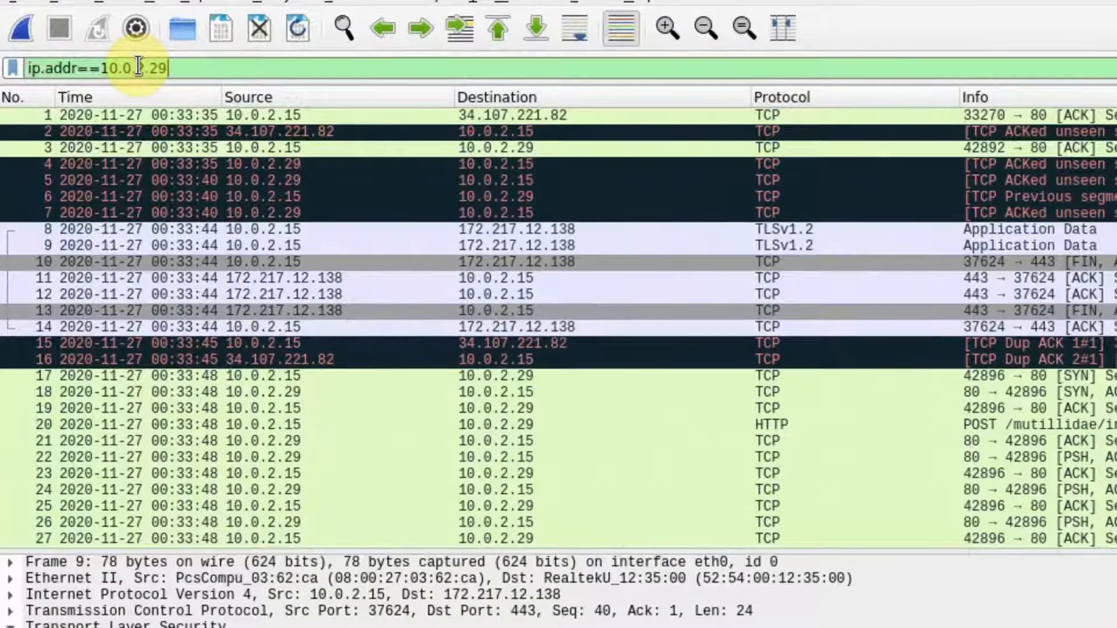
{"action": "key", "text": "Return"}
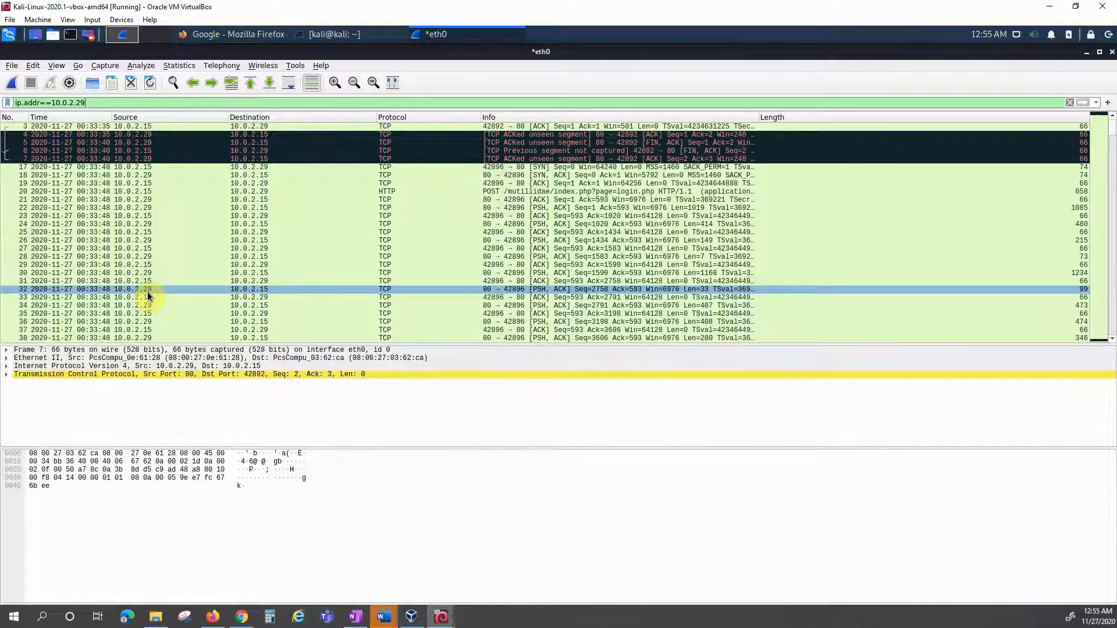
{"action": "left_click", "coordinate": [47, 125]}
{"action": "left_click", "coordinate": [42, 102]}
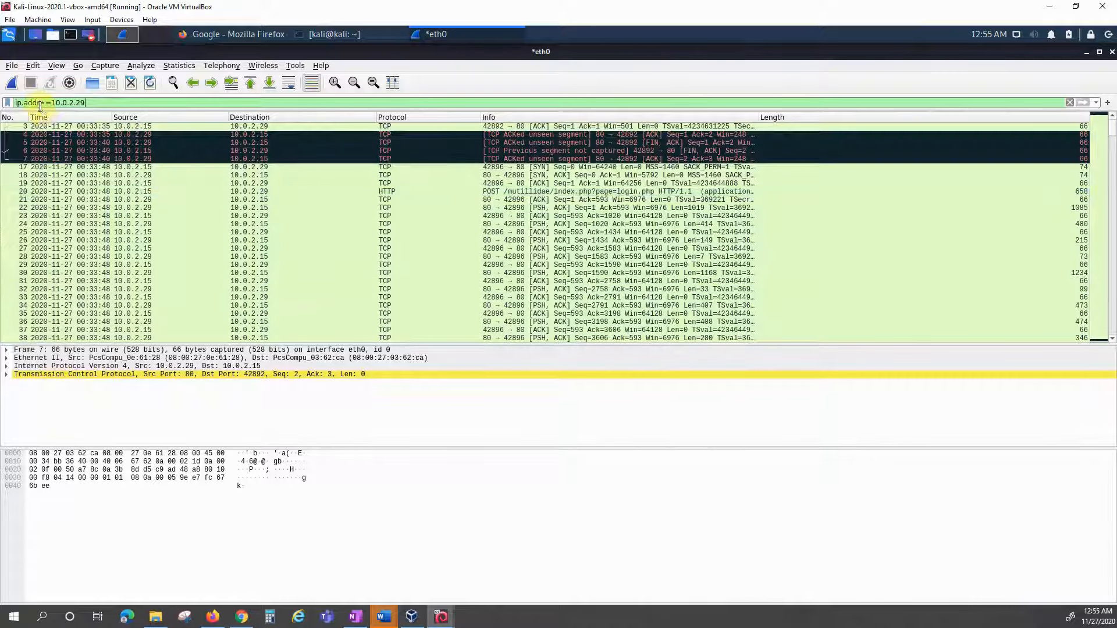
{"action": "key", "text": "BackSpace"}
{"action": "key", "text": "BackSpace"}
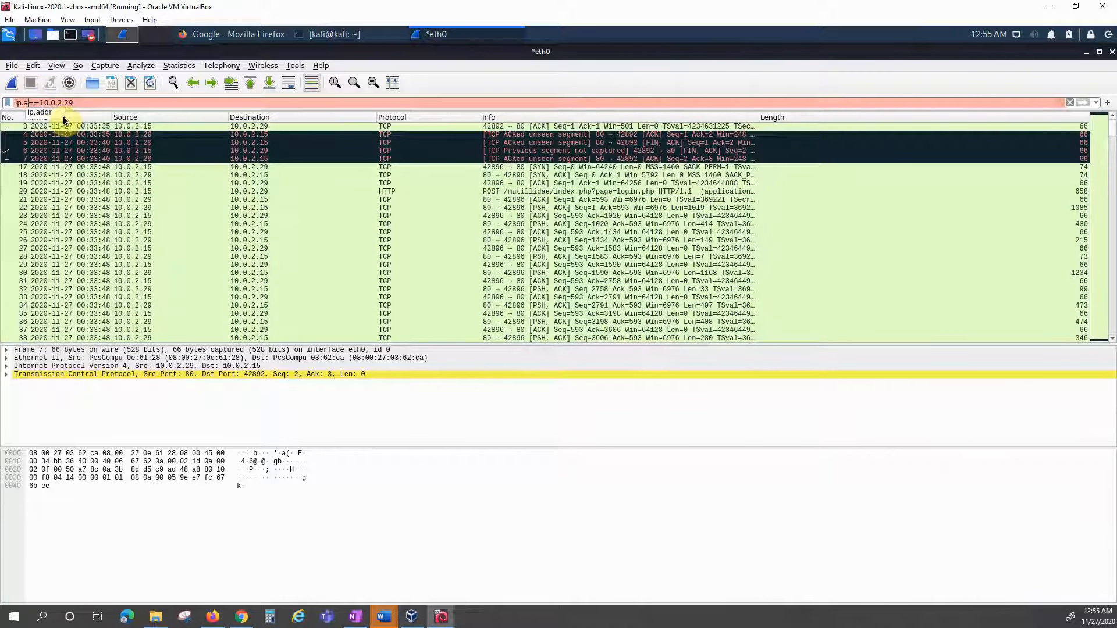
{"action": "key", "text": "BackSpace"}
{"action": "key", "text": "BackSpace"}
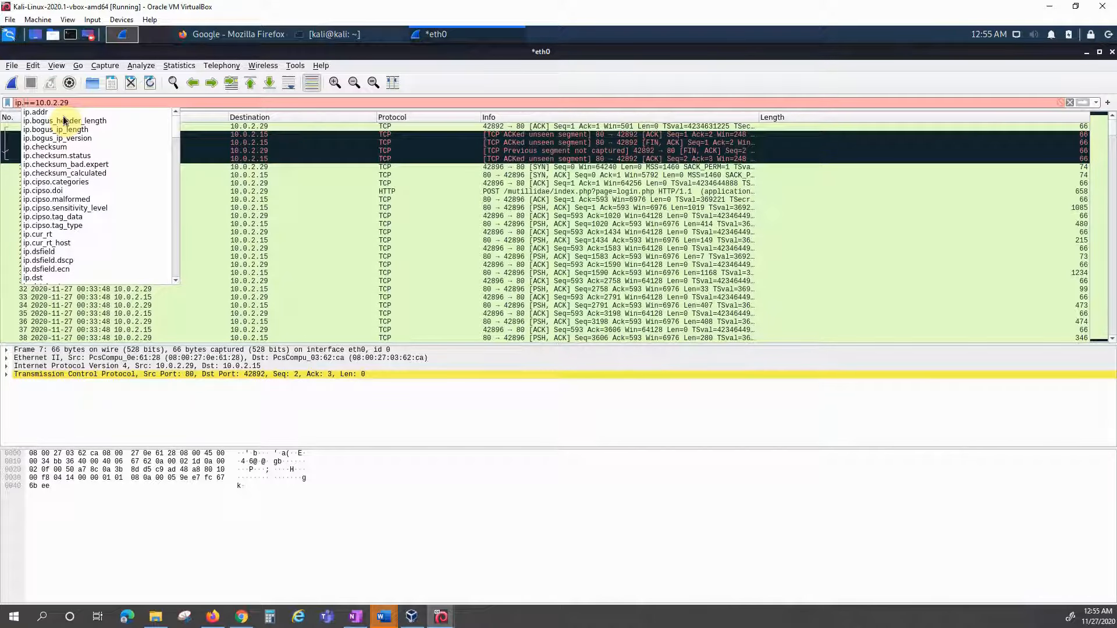
Step: Apply ip.src==10.0.2.29, then ip.dst==10.0.2.29, then clear the filter entirely
{"action": "type", "text": "src"}
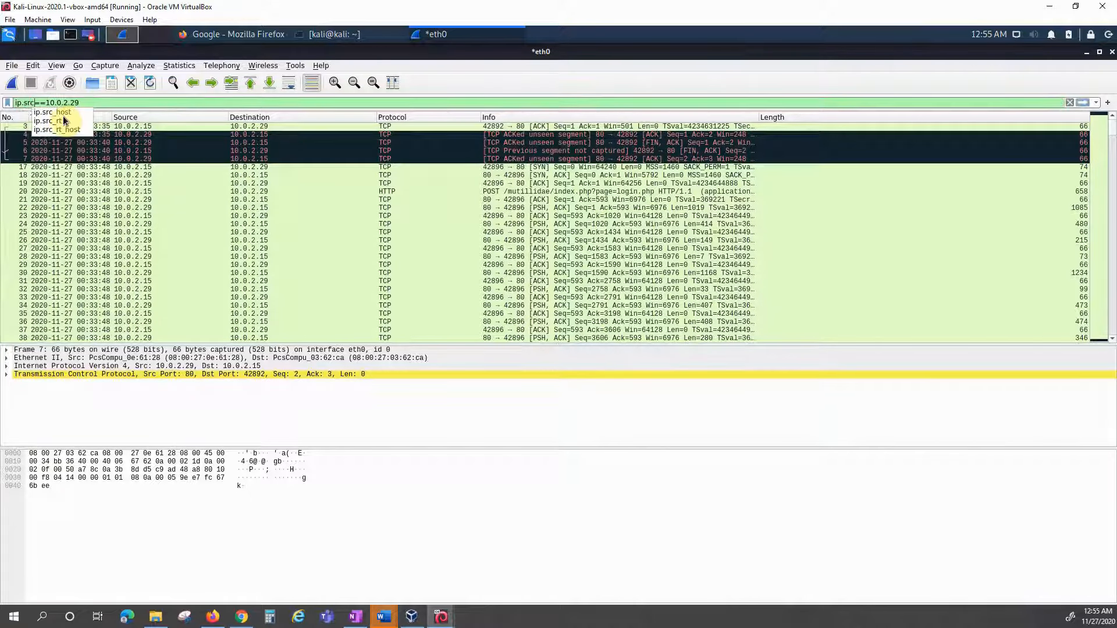
{"action": "key", "text": "Return"}
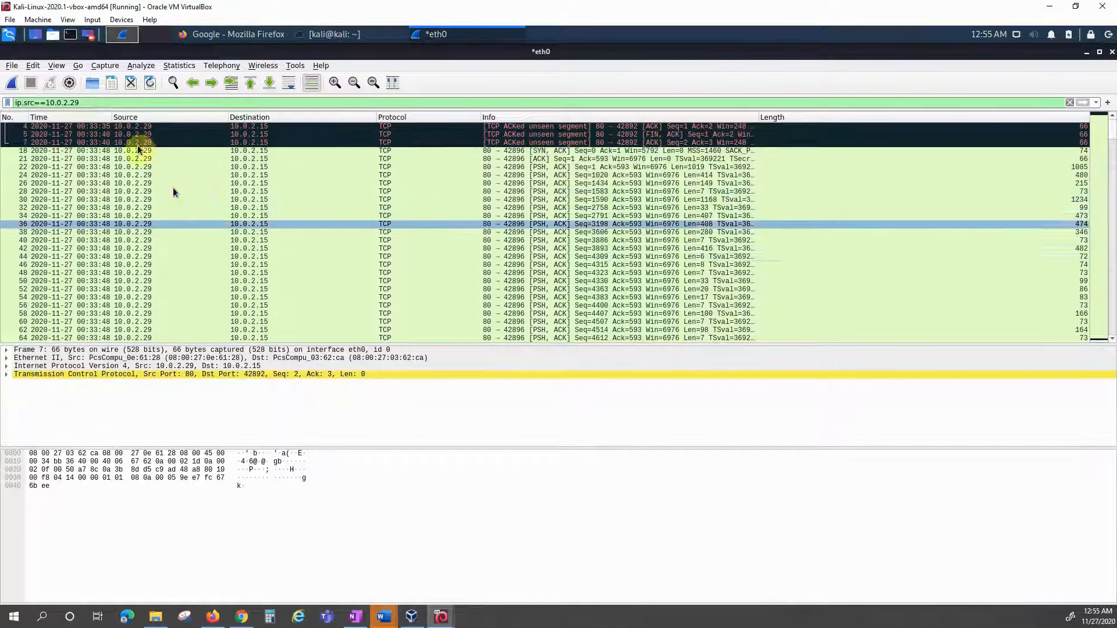
{"action": "left_click", "coordinate": [34, 103]}
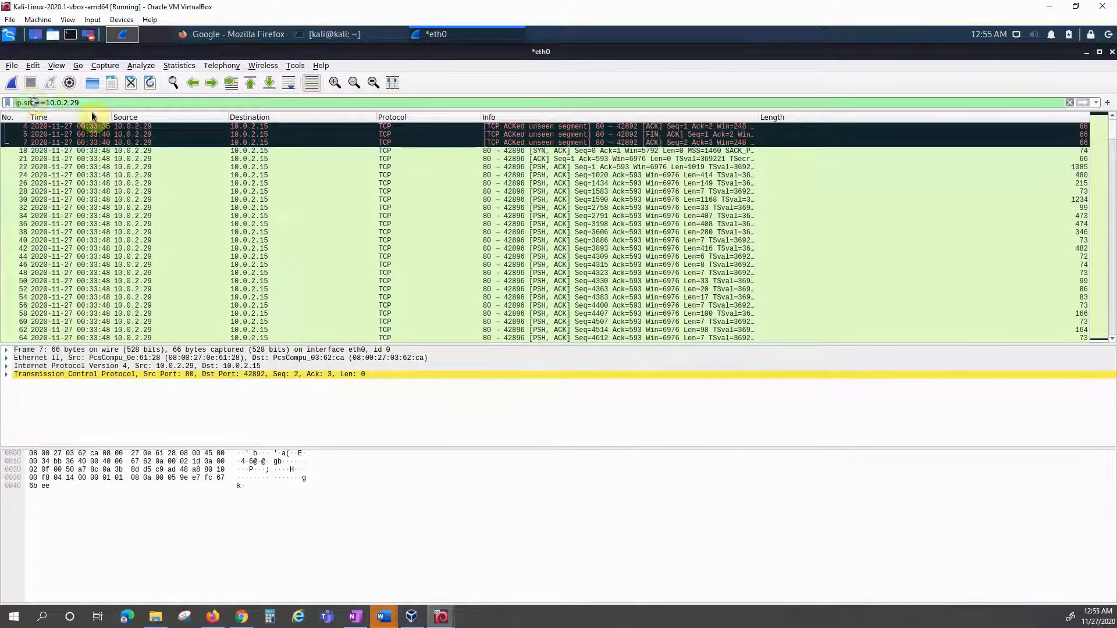
{"action": "key", "text": "BackSpace"}
{"action": "key", "text": "BackSpace"}
{"action": "key", "text": "BackSpace"}
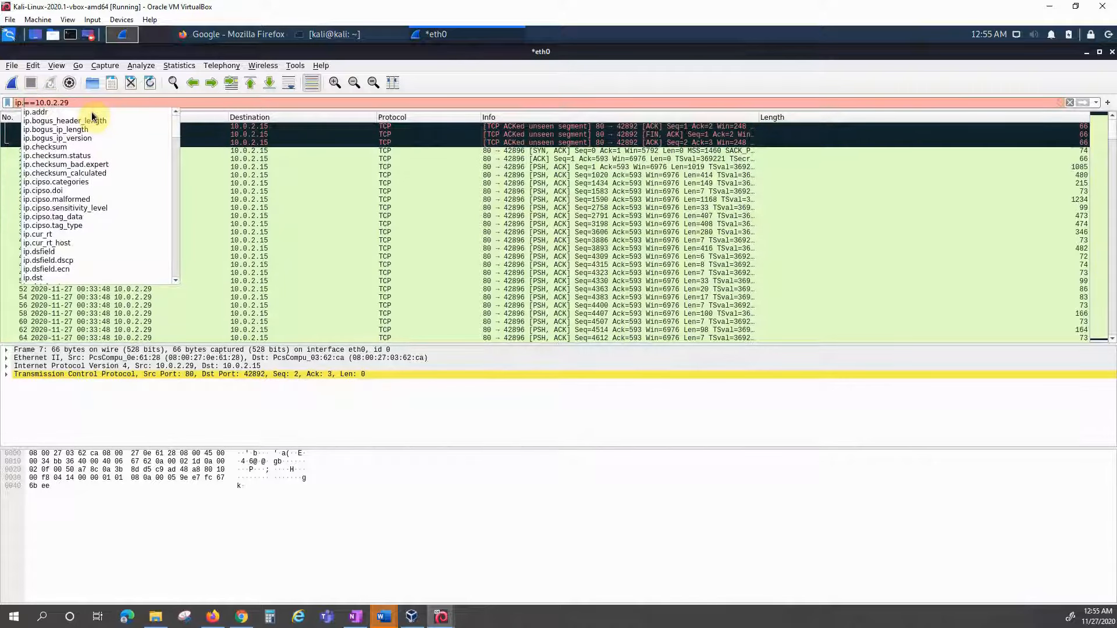
{"action": "type", "text": "dst"}
{"action": "key", "text": "Return"}
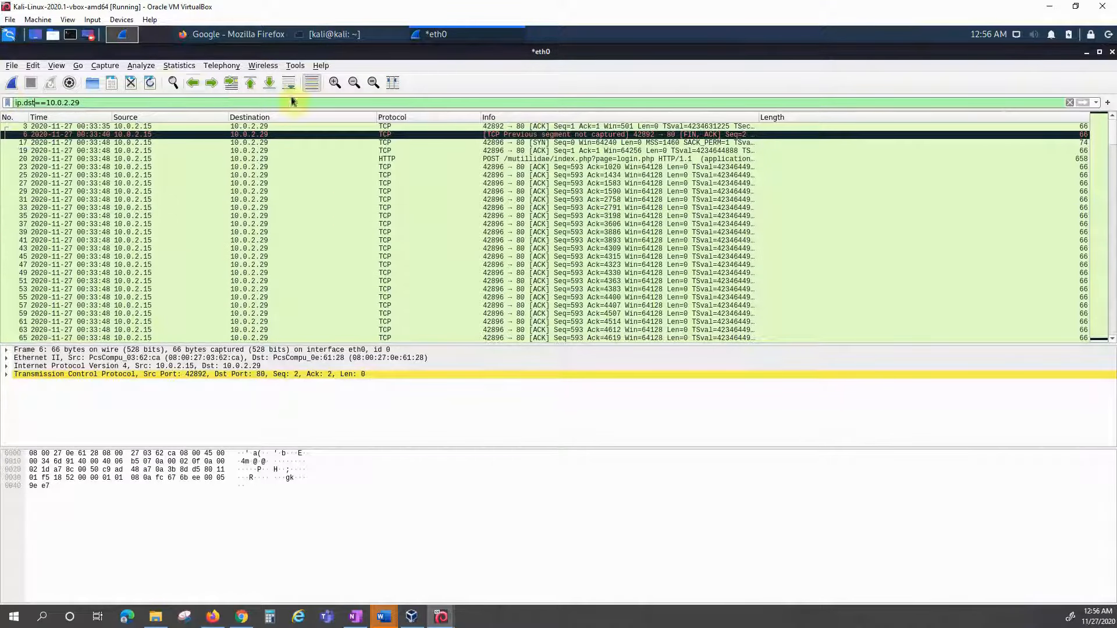
{"action": "left_click", "coordinate": [1069, 102]}
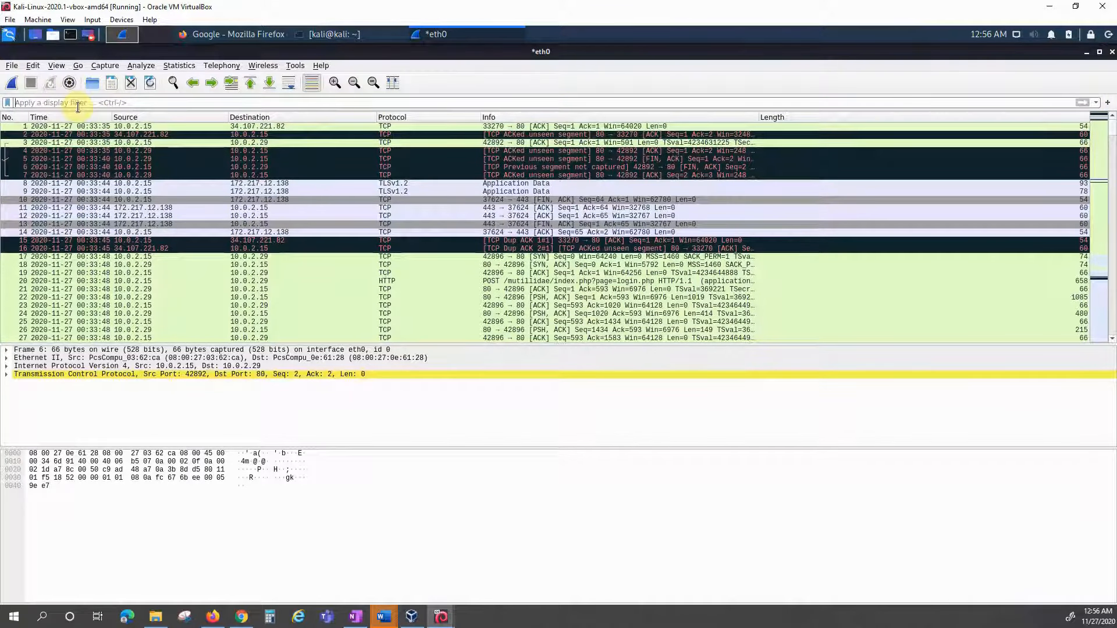
Step: Filter the list with tcp.port ==80, then start erasing that filter text
{"action": "type", "text": "tcp"}
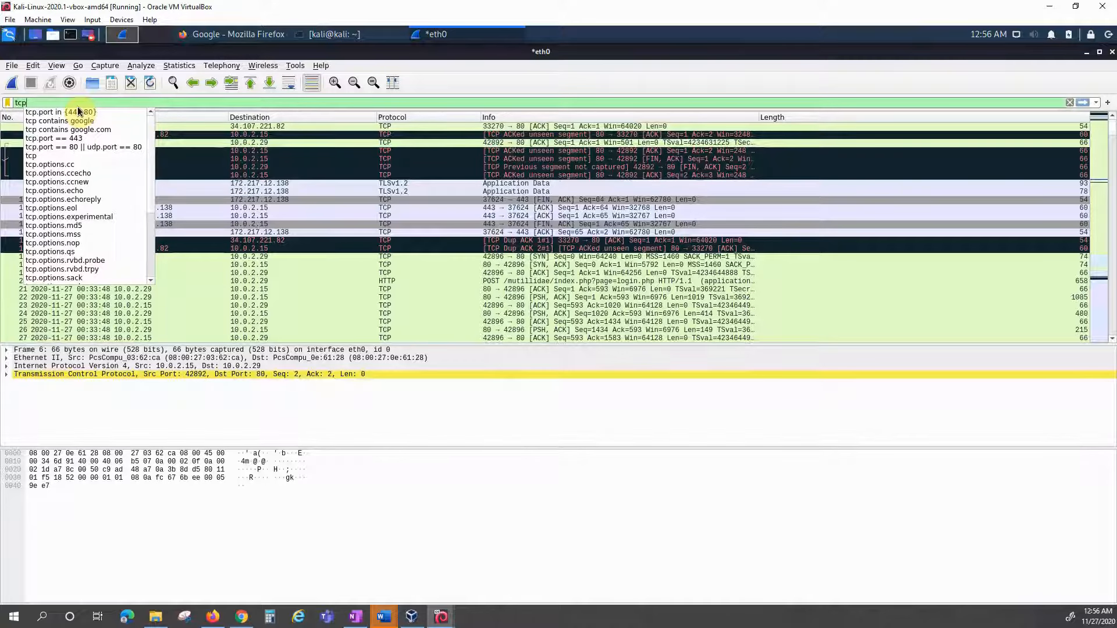
{"action": "type", "text": ".port"}
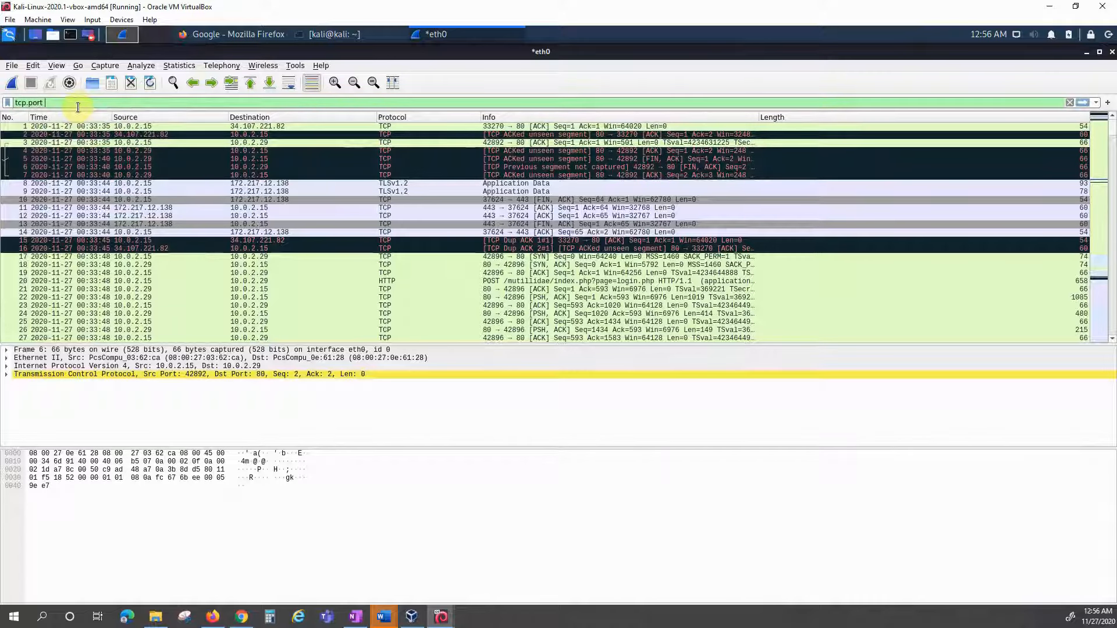
{"action": "type", "text": " =="}
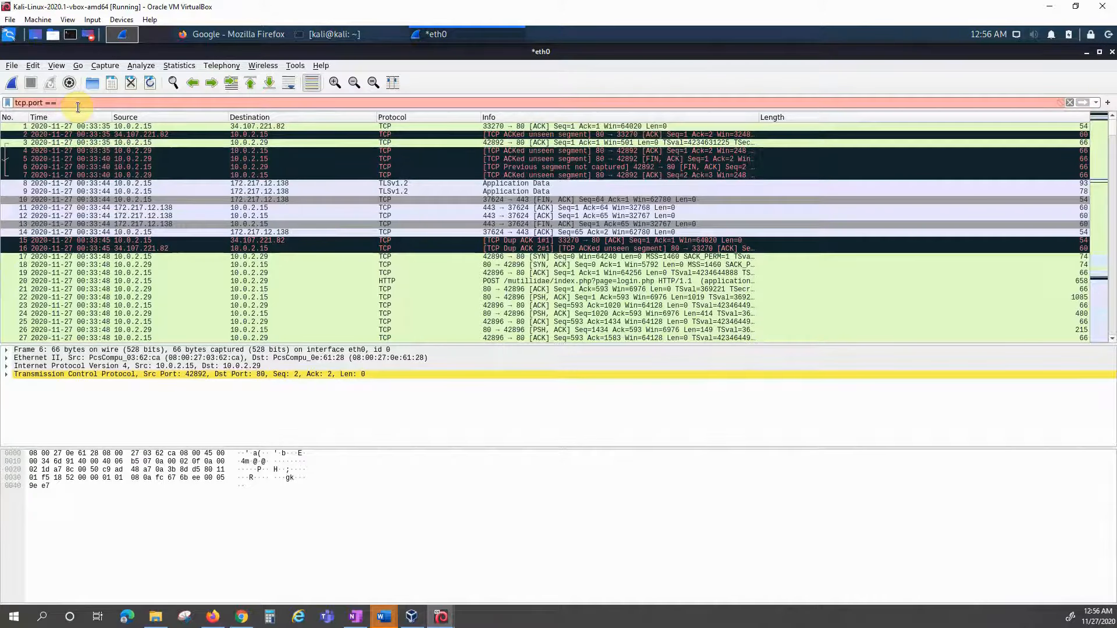
{"action": "type", "text": "80"}
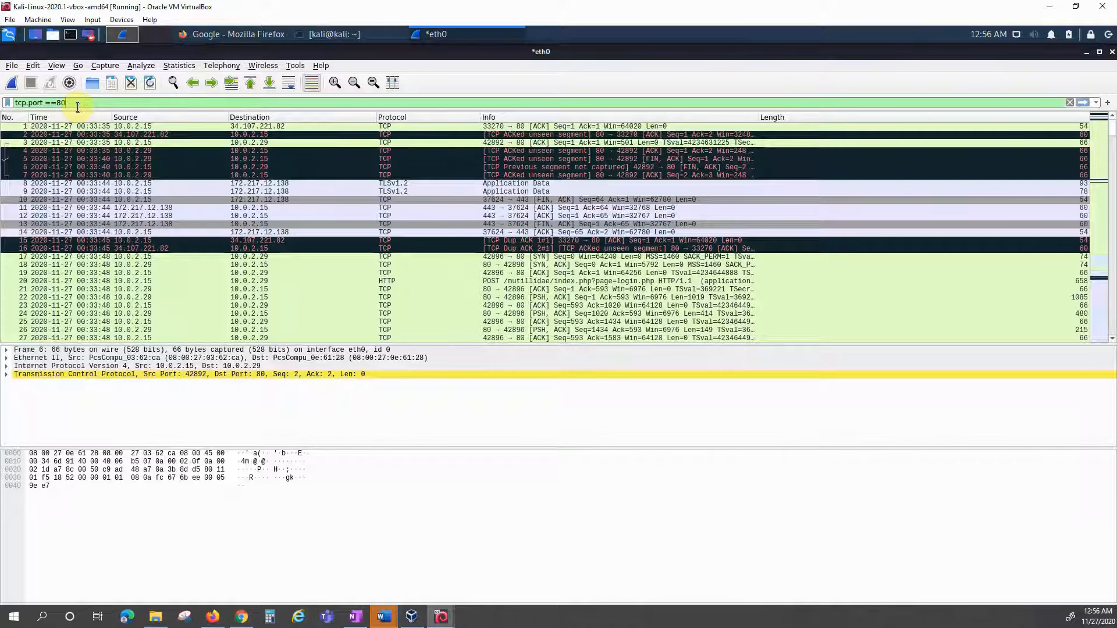
{"action": "key", "text": "Return"}
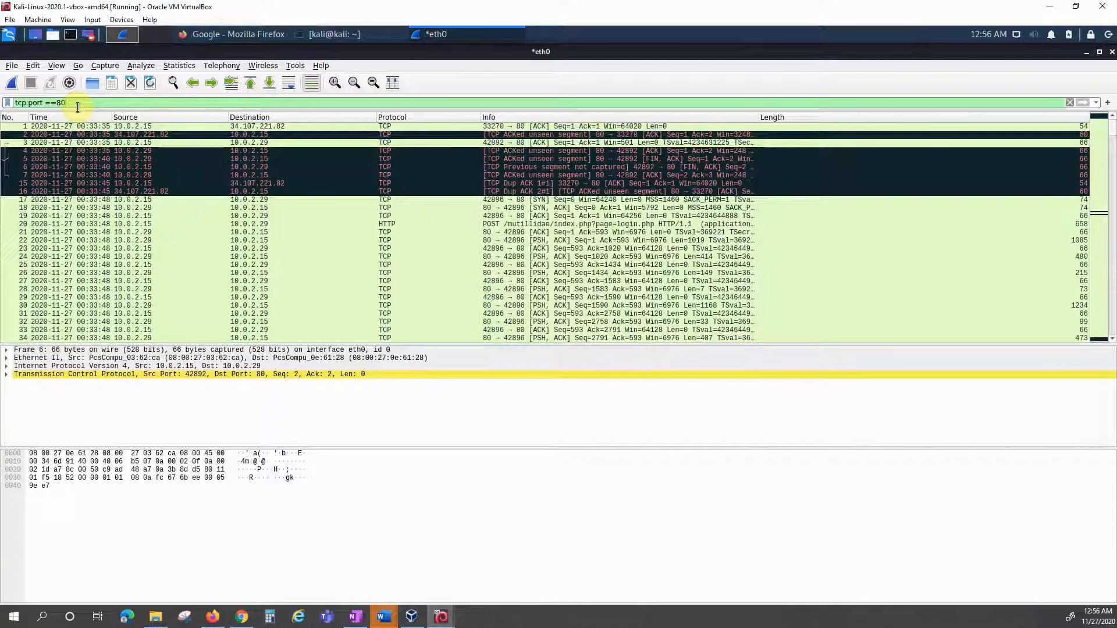
{"action": "key", "text": "BackSpace"}
{"action": "key", "text": "BackSpace"}
{"action": "key", "text": "BackSpace"}
{"action": "key", "text": "BackSpace"}
{"action": "key", "text": "BackSpace"}
{"action": "key", "text": "BackSpace"}
{"action": "key", "text": "BackSpace"}
{"action": "key", "text": "BackSpace"}
{"action": "key", "text": "BackSpace"}
{"action": "key", "text": "BackSpace"}
{"action": "key", "text": "BackSpace"}
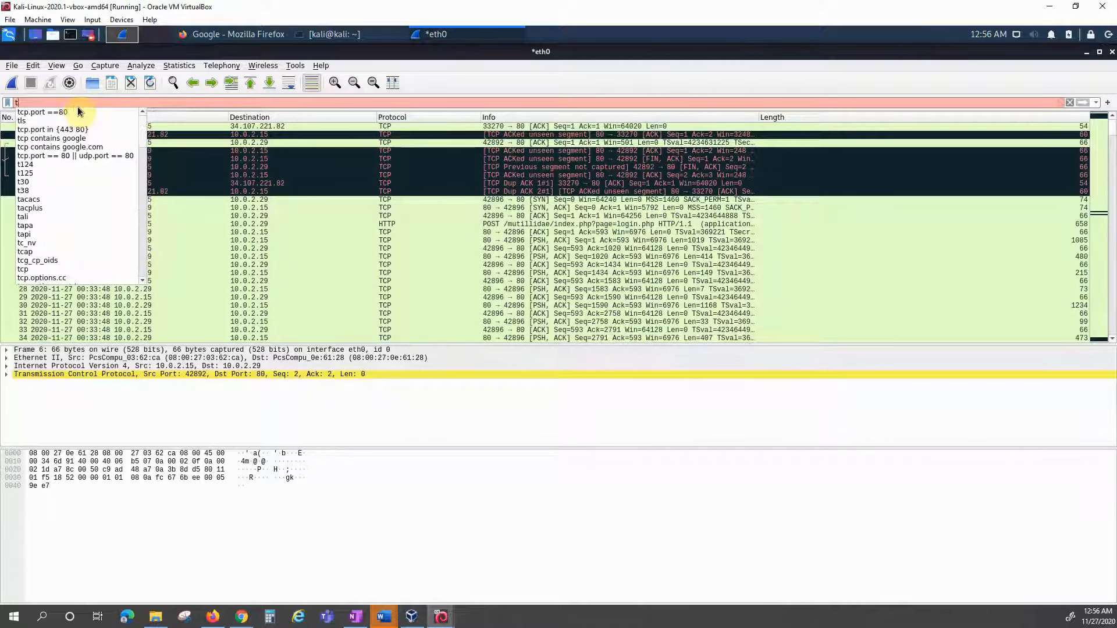
Step: Apply tcp.port in {80 443} to add port-443 TLSv1.2 packets, then begin editing it
{"action": "type", "text": "p"}
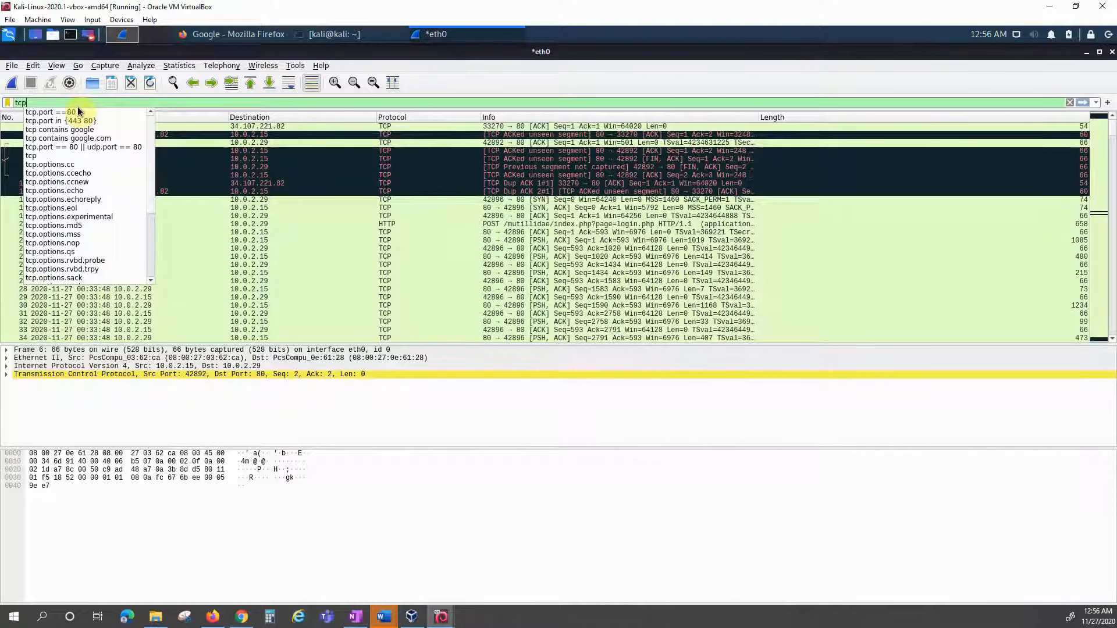
{"action": "type", "text": ".port"}
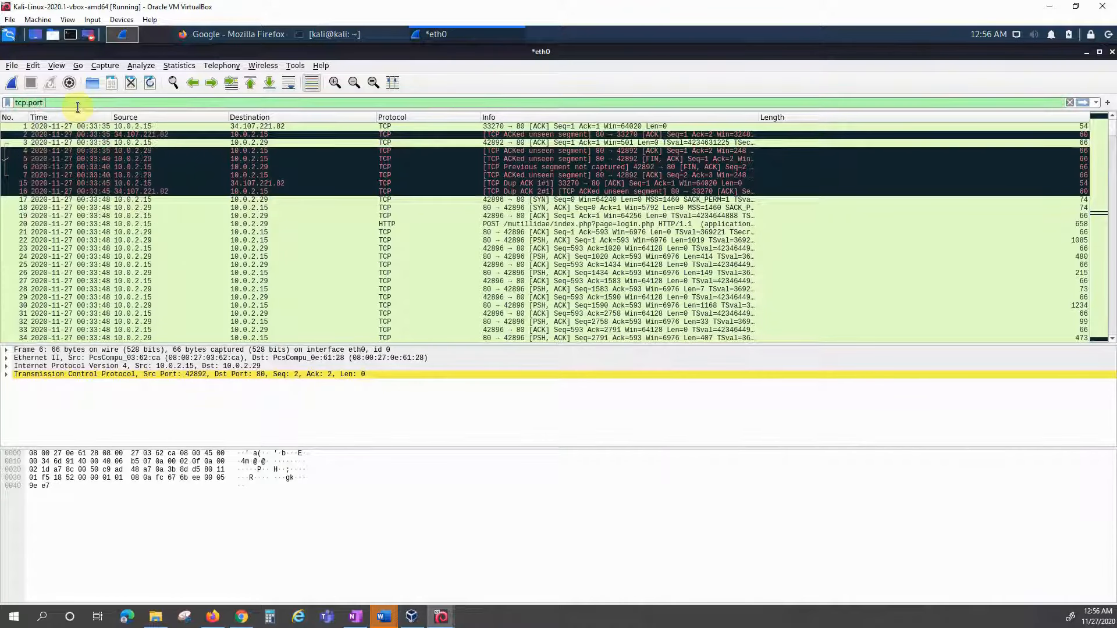
{"action": "type", "text": " in "}
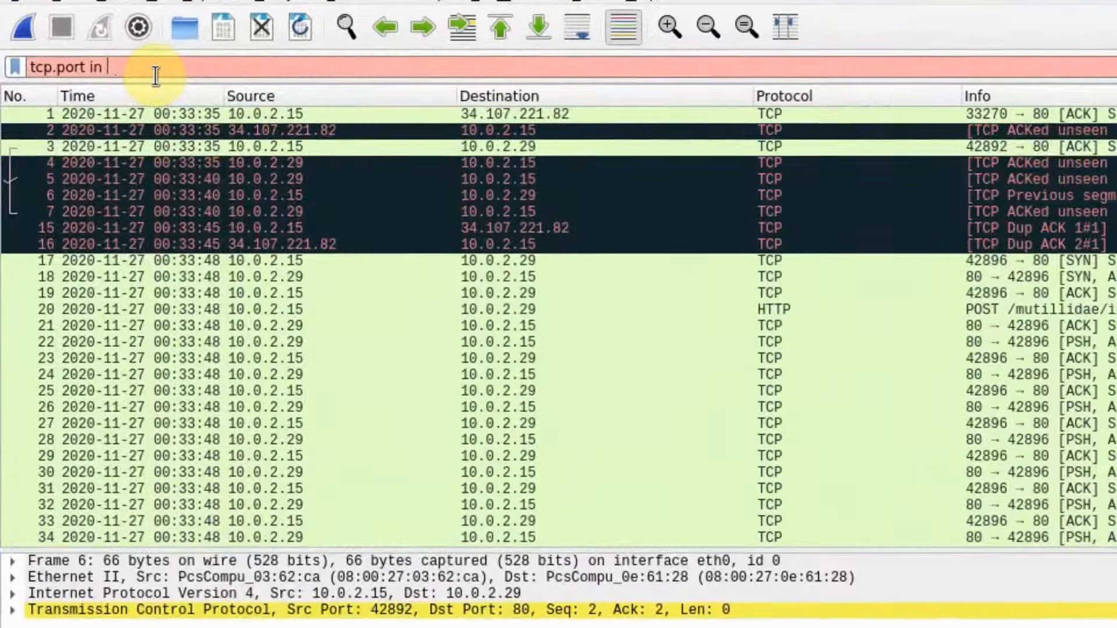
{"action": "type", "text": "{80"}
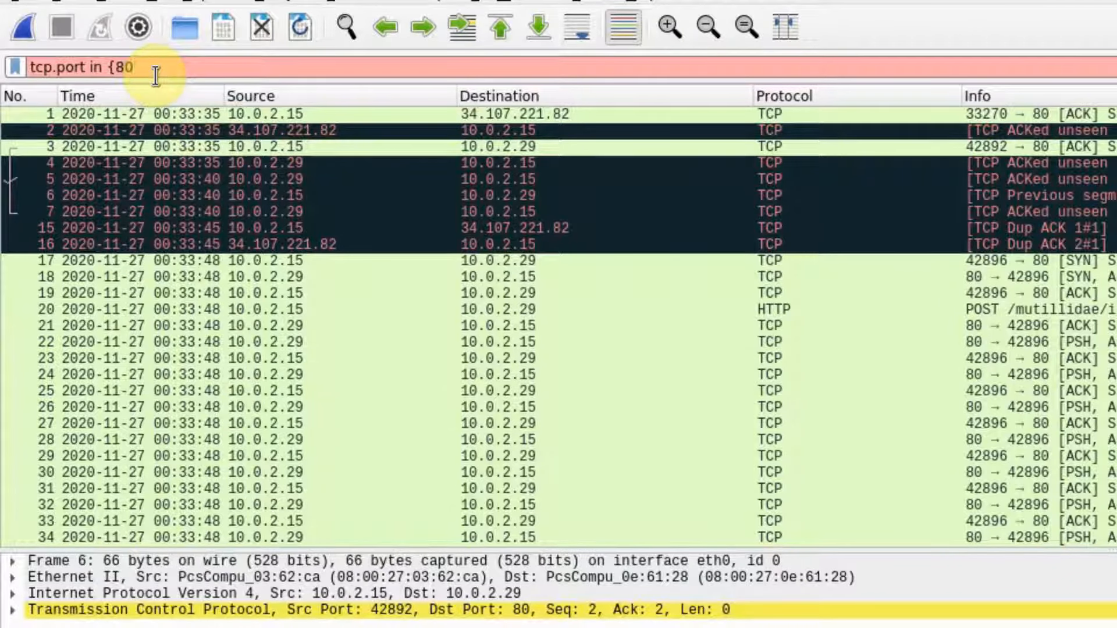
{"action": "type", "text": " 443}"}
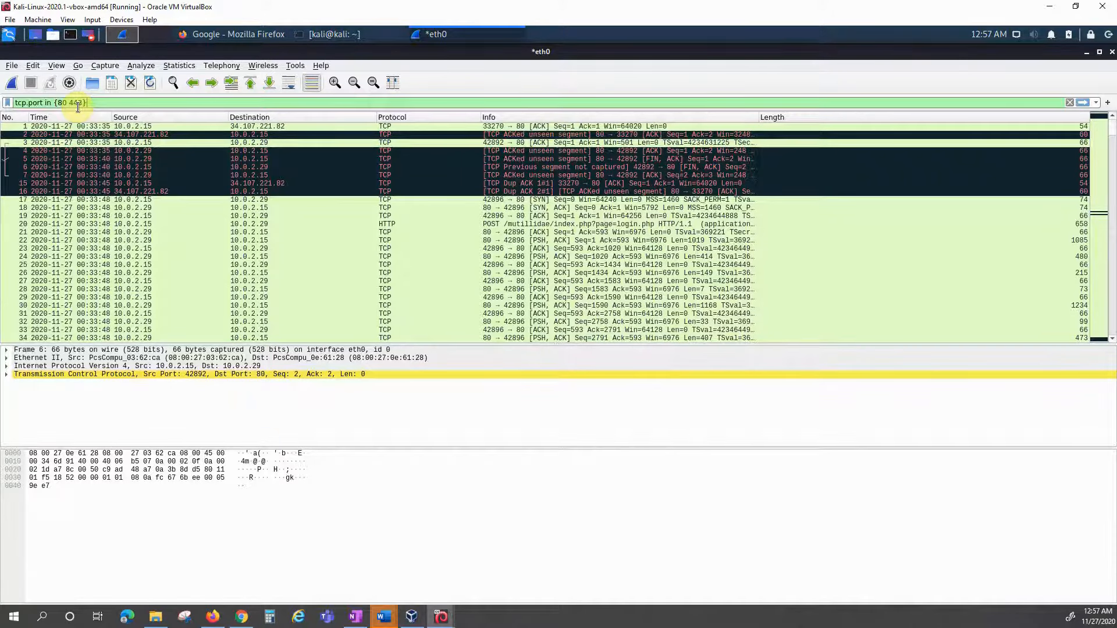
{"action": "key", "text": "Return"}
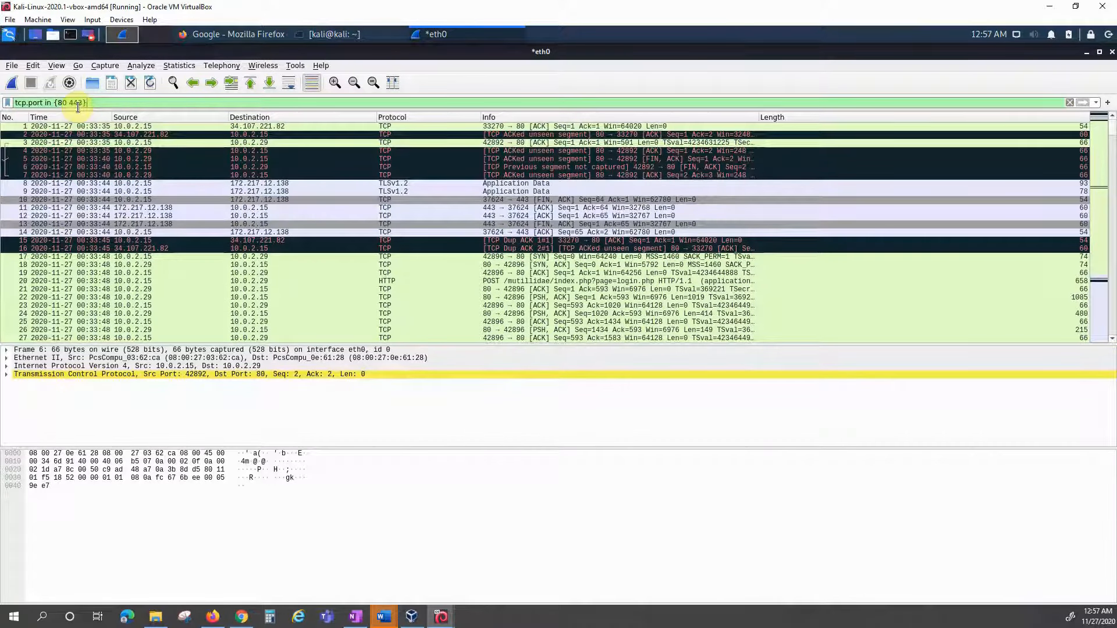
{"action": "key", "text": "BackSpace"}
{"action": "key", "text": "BackSpace"}
{"action": "key", "text": "BackSpace"}
{"action": "key", "text": "BackSpace"}
{"action": "key", "text": "BackSpace"}
{"action": "key", "text": "BackSpace"}
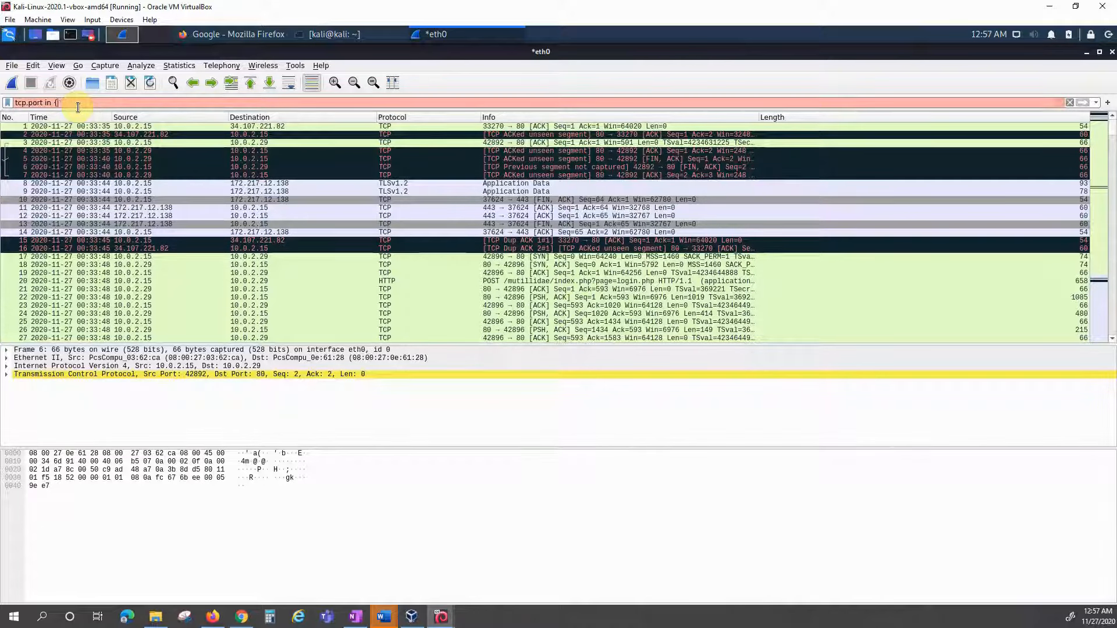
Step: Build and apply the filter http or tcp or udp, then trim it back to http or tcp
{"action": "key", "text": "BackSpace"}
{"action": "key", "text": "BackSpace"}
{"action": "key", "text": "BackSpace"}
{"action": "key", "text": "BackSpace"}
{"action": "key", "text": "BackSpace"}
{"action": "key", "text": "BackSpace"}
{"action": "key", "text": "BackSpace"}
{"action": "key", "text": "BackSpace"}
{"action": "key", "text": "BackSpace"}
{"action": "key", "text": "BackSpace"}
{"action": "key", "text": "BackSpace"}
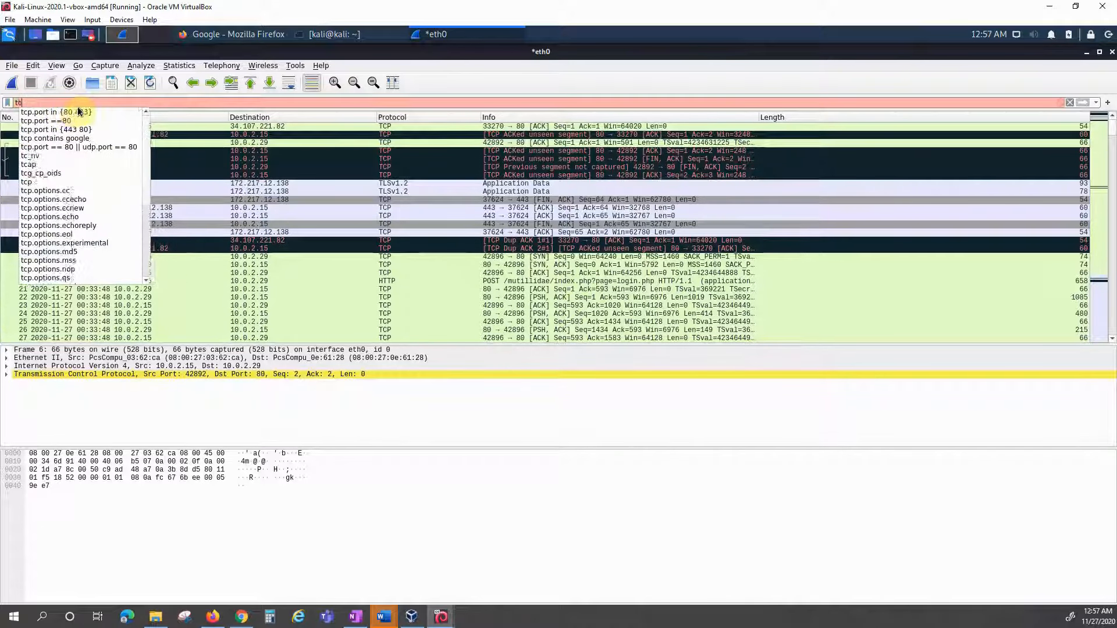
{"action": "type", "text": "http"}
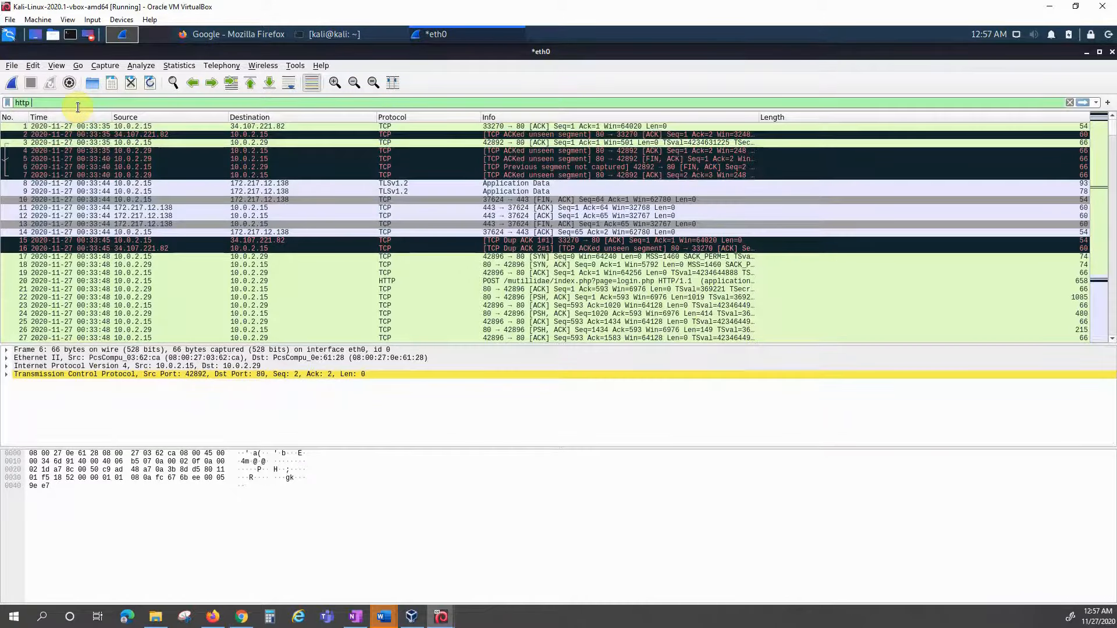
{"action": "type", "text": " o"}
{"action": "type", "text": "r "}
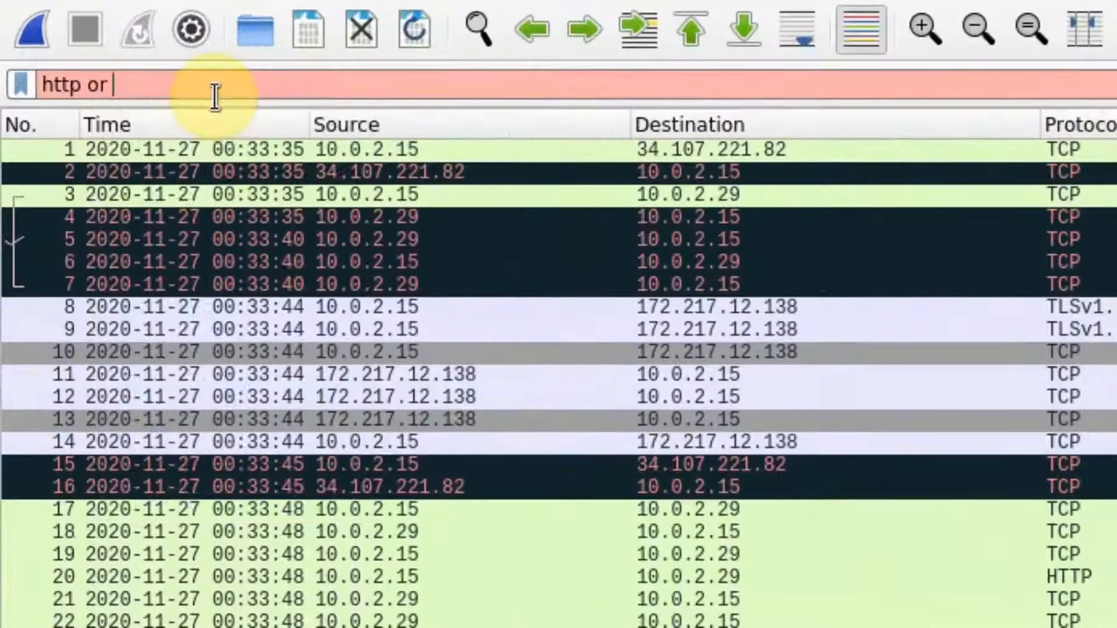
{"action": "type", "text": "tc"}
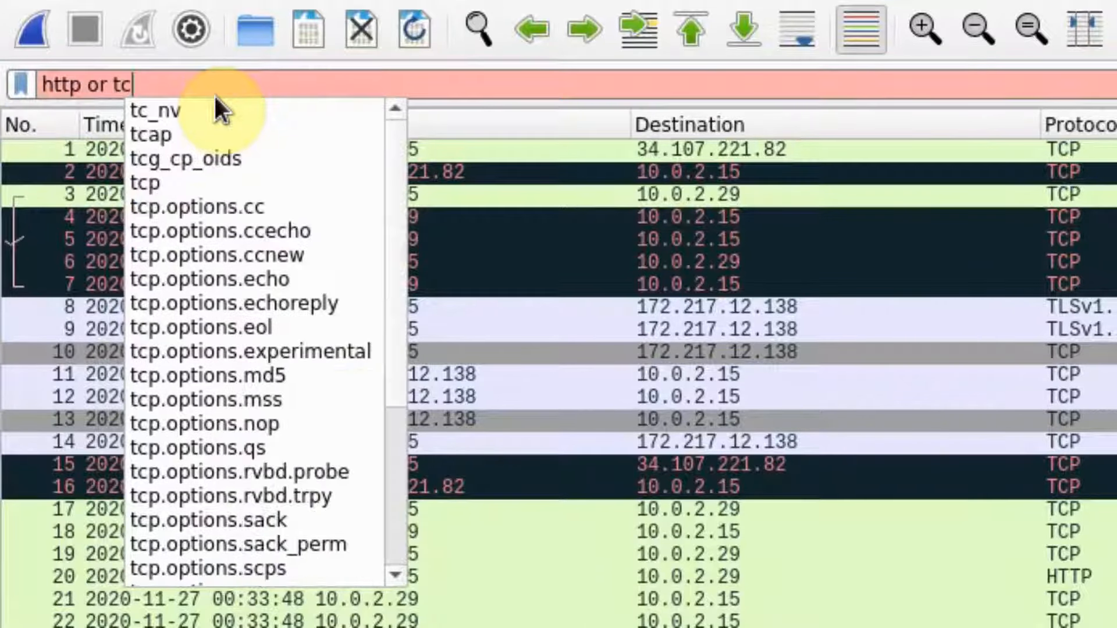
{"action": "type", "text": "p"}
{"action": "key", "text": "Return"}
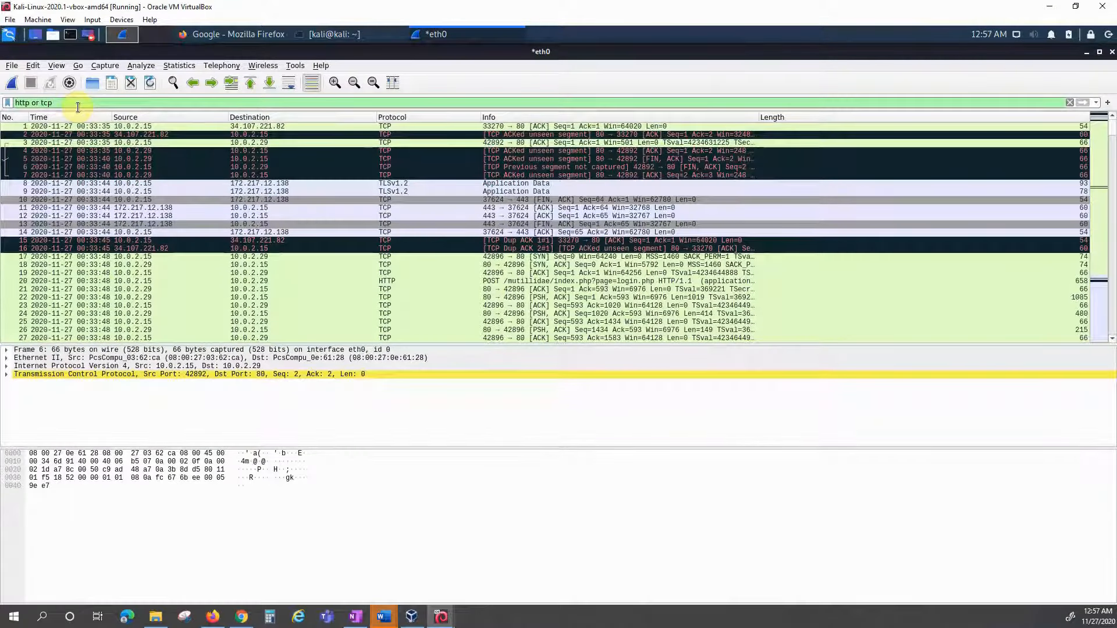
{"action": "type", "text": "or"}
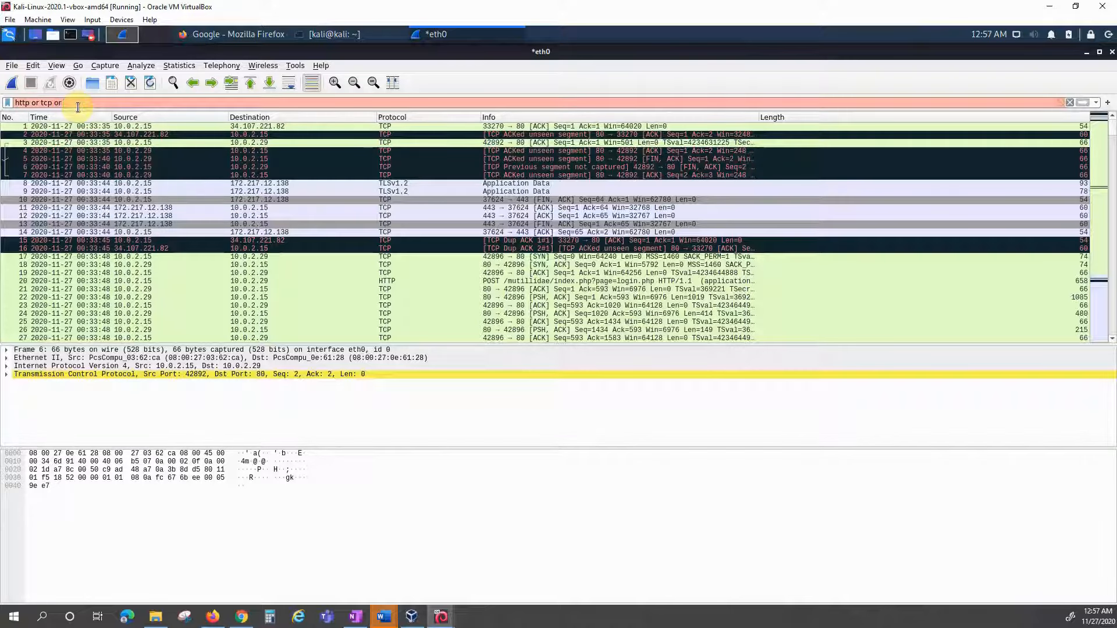
{"action": "type", "text": " udp"}
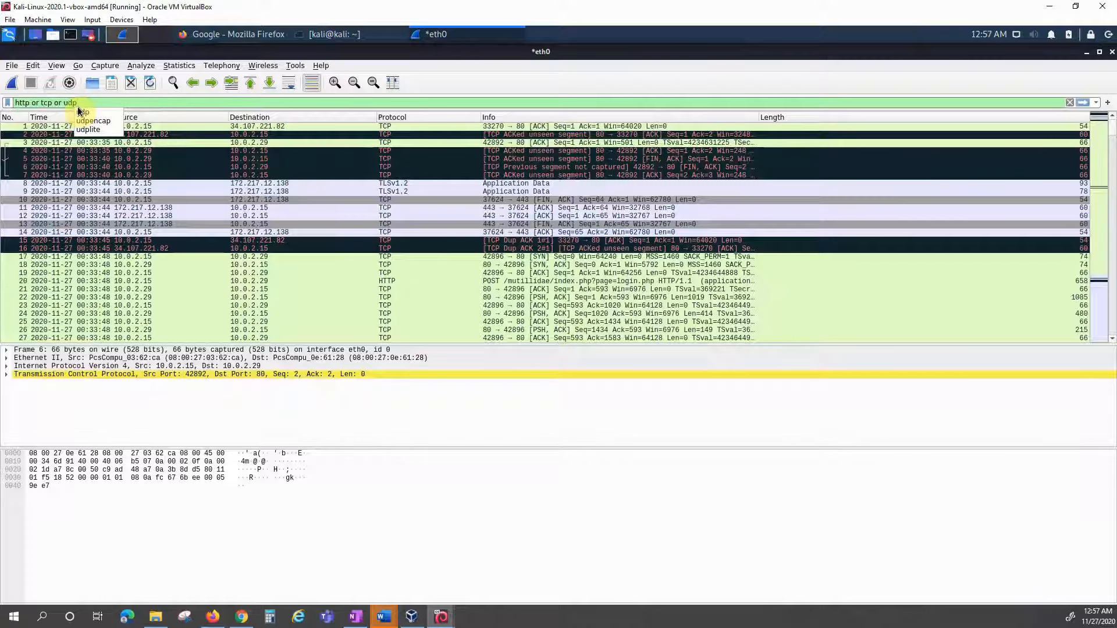
{"action": "key", "text": "Return"}
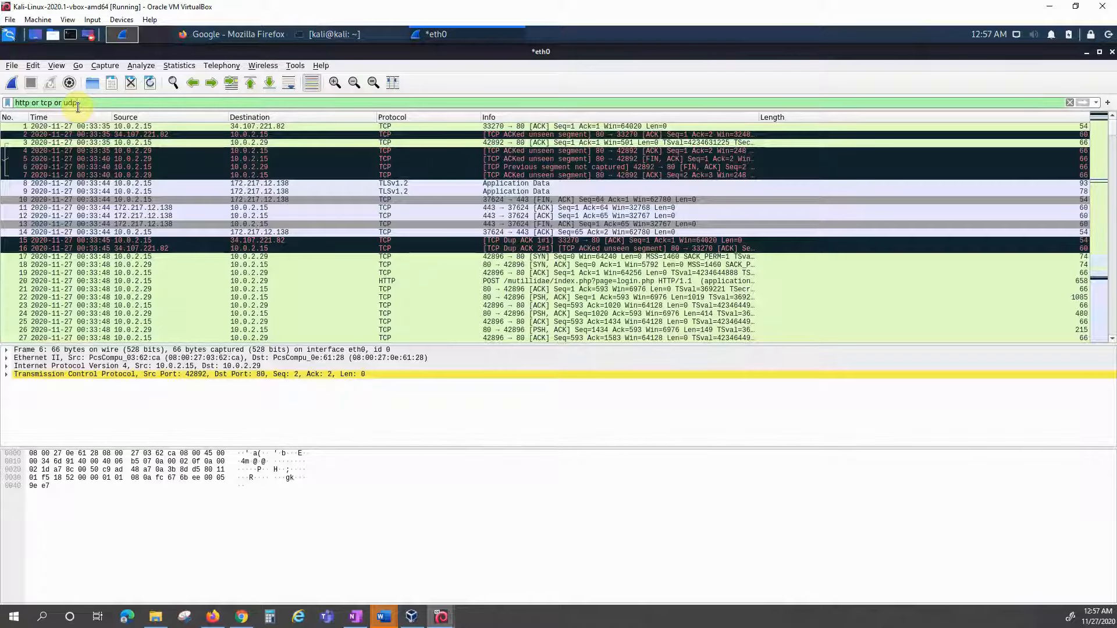
{"action": "key", "text": "BackSpace"}
{"action": "key", "text": "BackSpace"}
{"action": "key", "text": "BackSpace"}
{"action": "key", "text": "BackSpace"}
{"action": "key", "text": "BackSpace"}
{"action": "key", "text": "BackSpace"}
{"action": "key", "text": "BackSpace"}
{"action": "key", "text": "BackSpace"}
{"action": "key", "text": "BackSpace"}
{"action": "key", "text": "BackSpace"}
{"action": "key", "text": "BackSpace"}
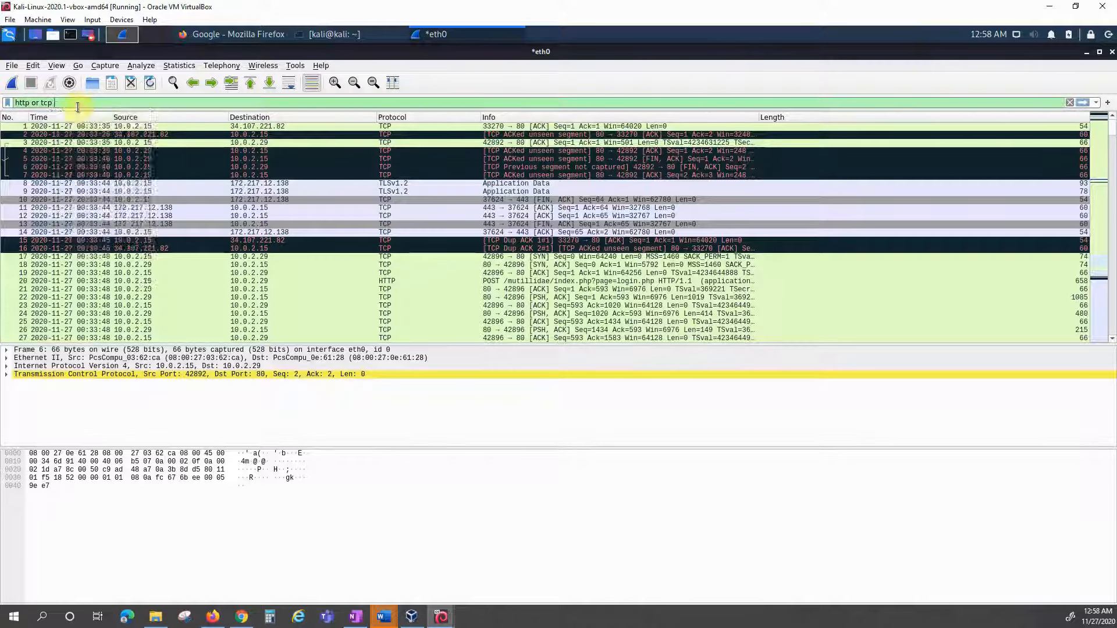
Step: Replace the filter with ssh, which matches no packets
{"action": "key", "text": "BackSpace"}
{"action": "key", "text": "BackSpace"}
{"action": "key", "text": "BackSpace"}
{"action": "key", "text": "BackSpace"}
{"action": "key", "text": "BackSpace"}
{"action": "key", "text": "BackSpace"}
{"action": "key", "text": "BackSpace"}
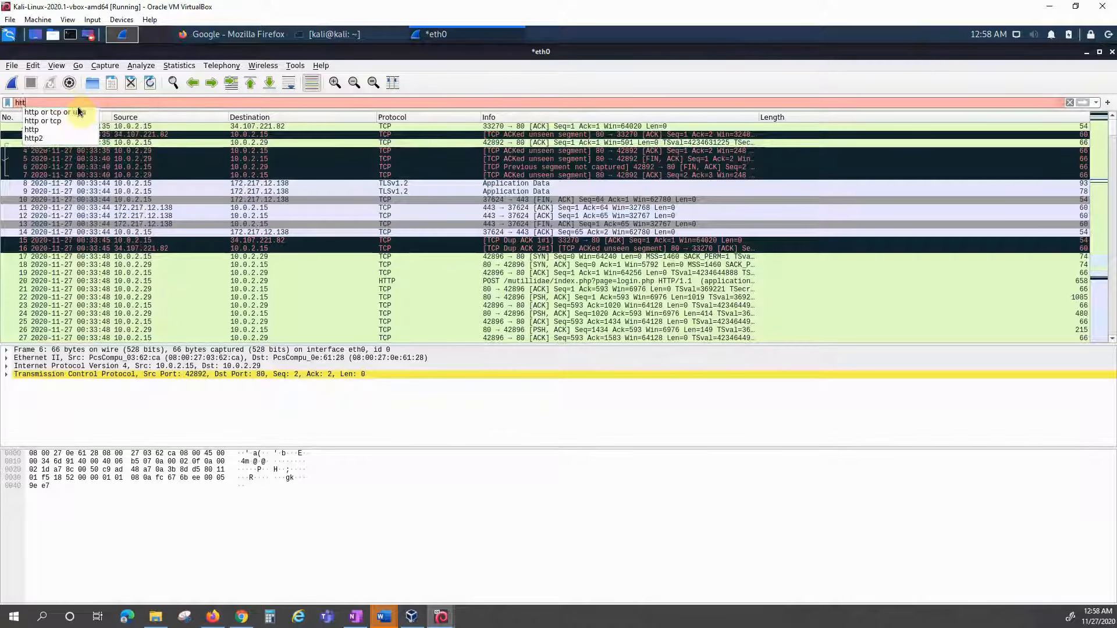
{"action": "type", "text": "ssh"}
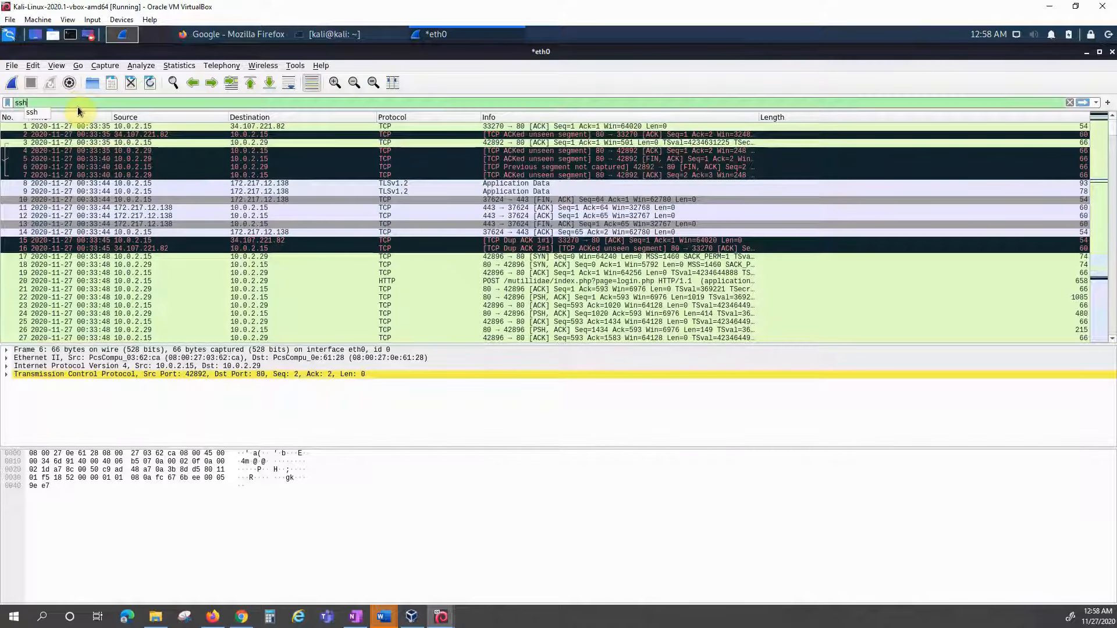
{"action": "key", "text": "Return"}
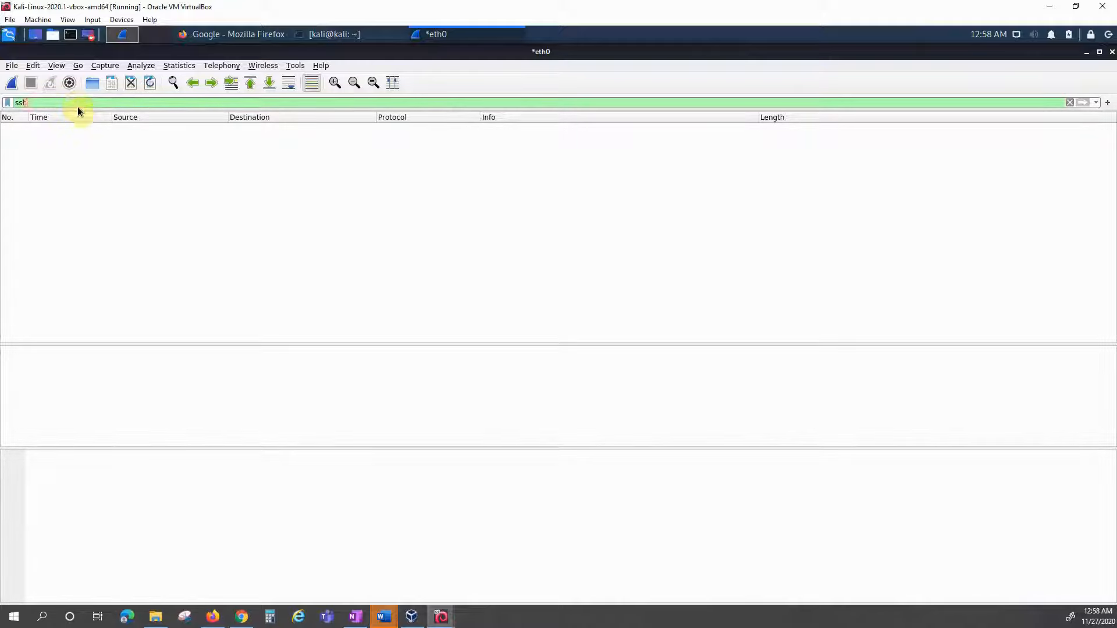
Step: Switch the filter to udp to list only the DNS packets
{"action": "key", "text": "BackSpace"}
{"action": "key", "text": "BackSpace"}
{"action": "key", "text": "BackSpace"}
{"action": "type", "text": "udp"}
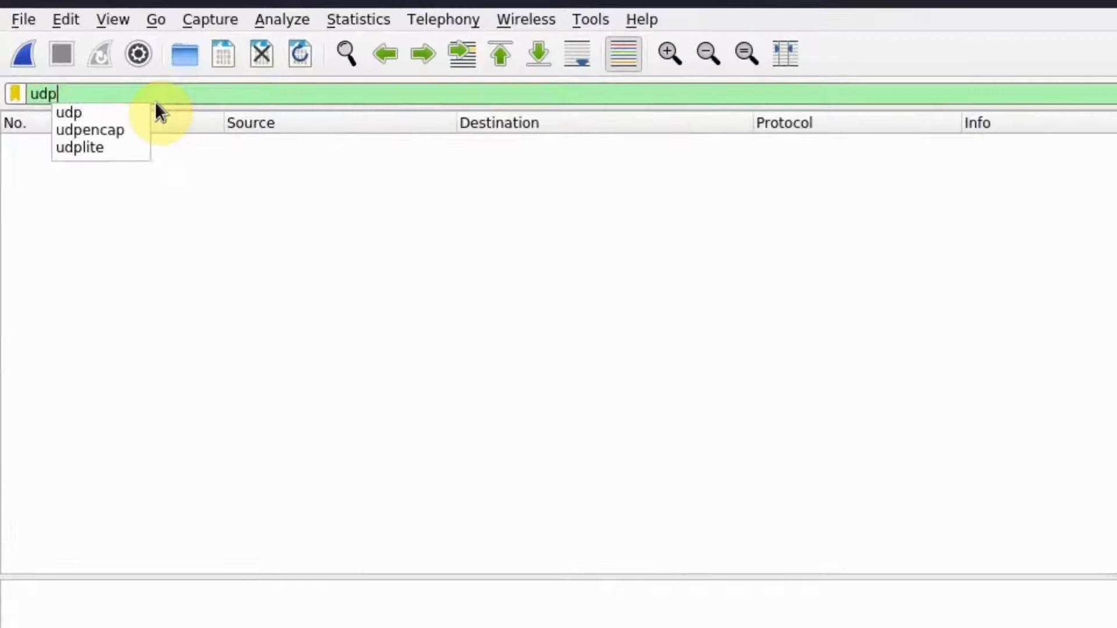
{"action": "key", "text": "Return"}
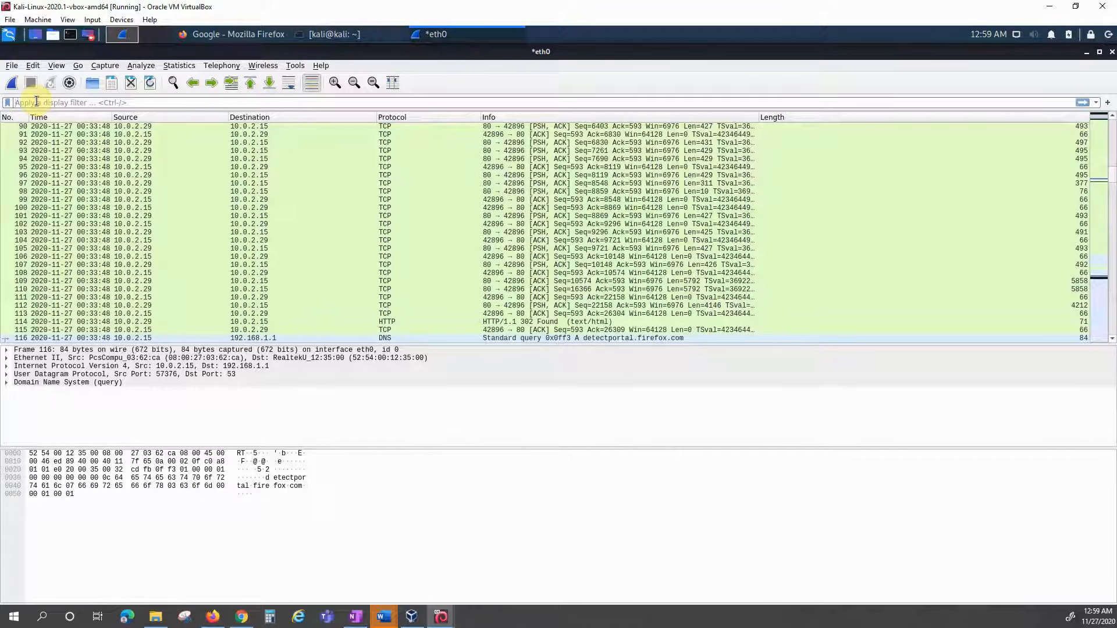
Step: Apply tcp contains google and select the only match, HTTP frame 123
{"action": "type", "text": "tcp "}
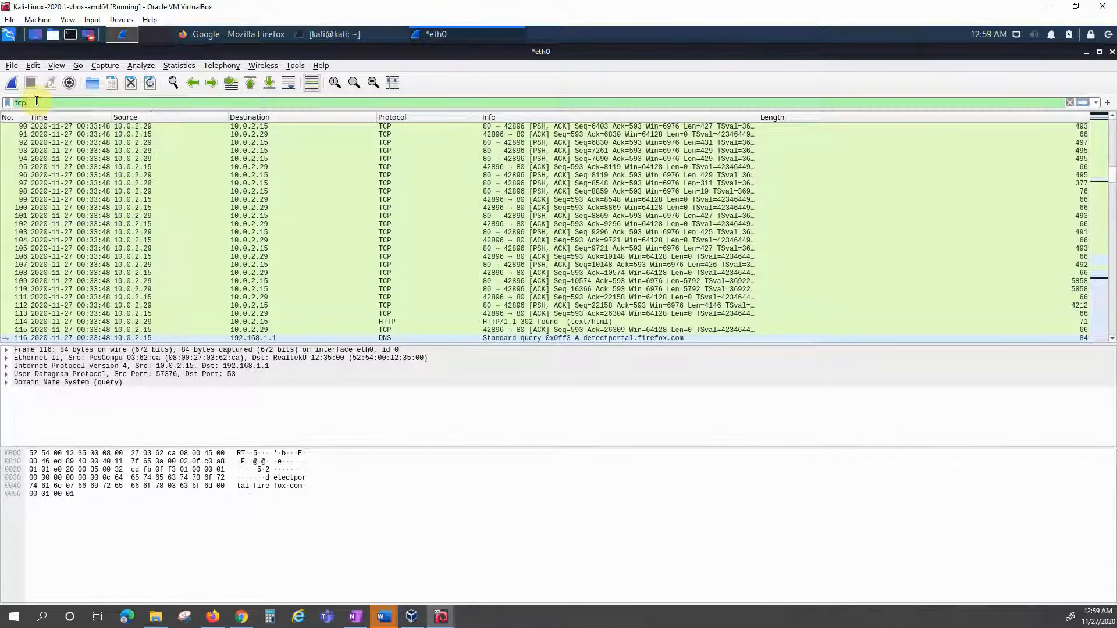
{"action": "type", "text": "contain"}
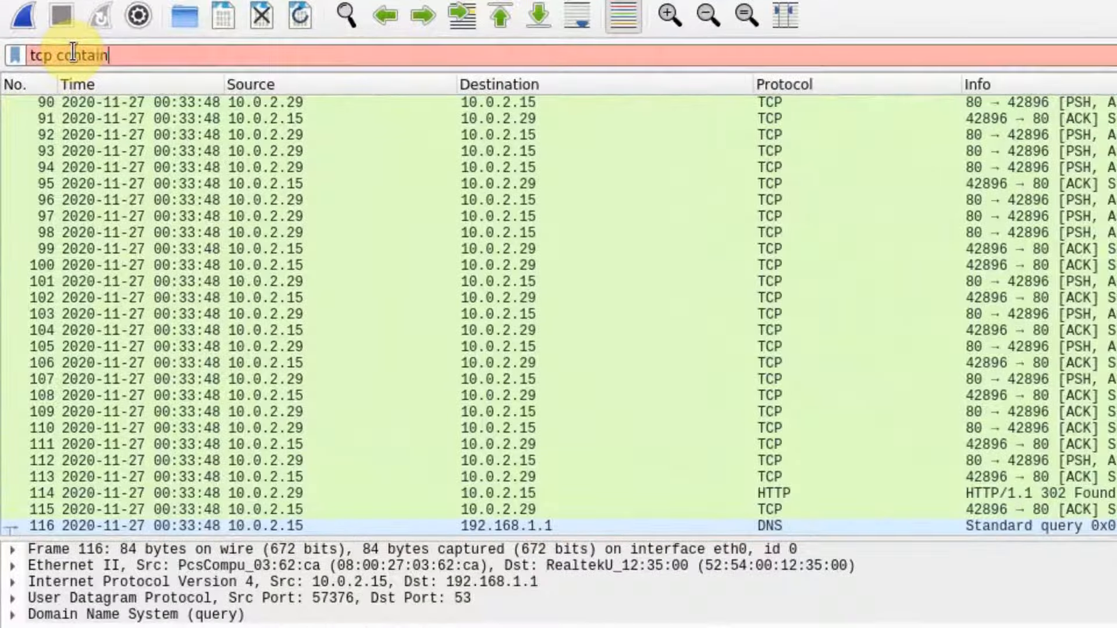
{"action": "type", "text": "s"}
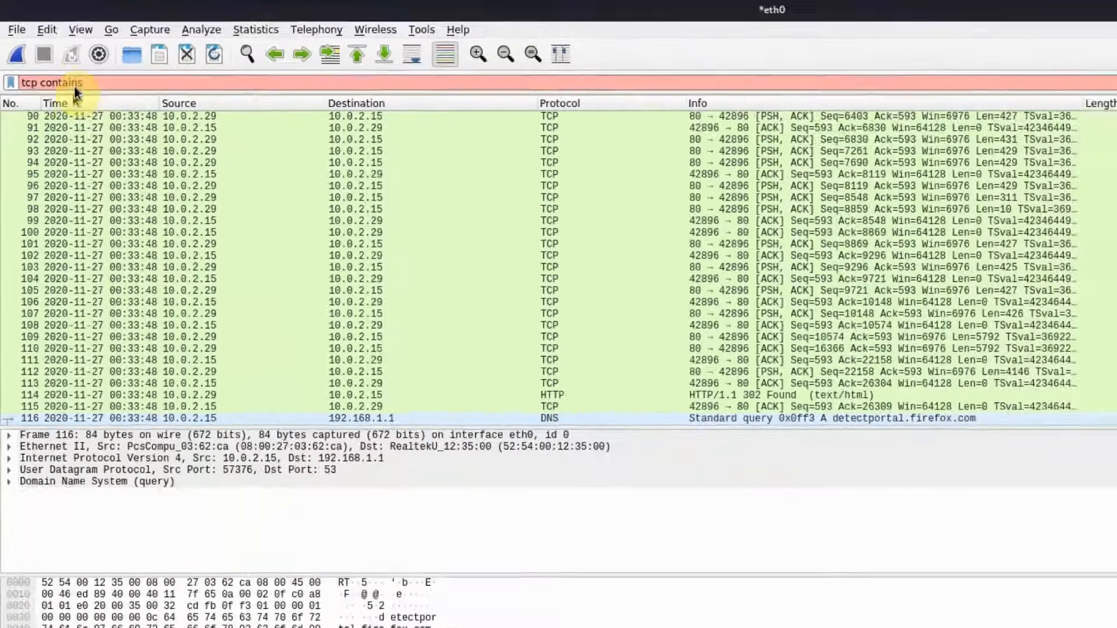
{"action": "type", "text": "google"}
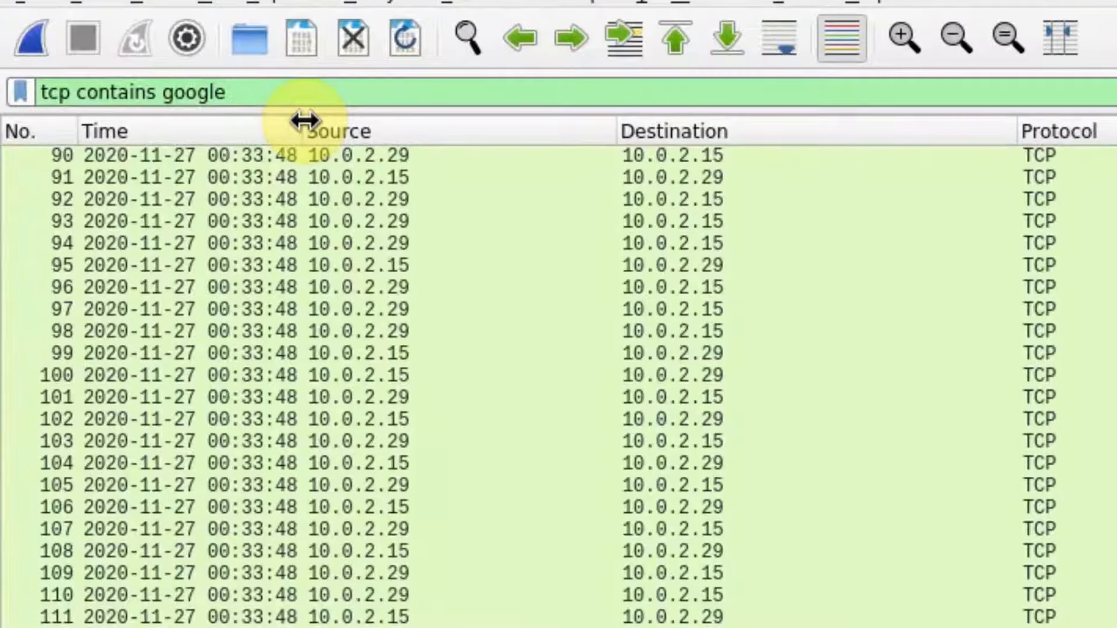
{"action": "key", "text": "Return"}
{"action": "left_click", "coordinate": [232, 153]}
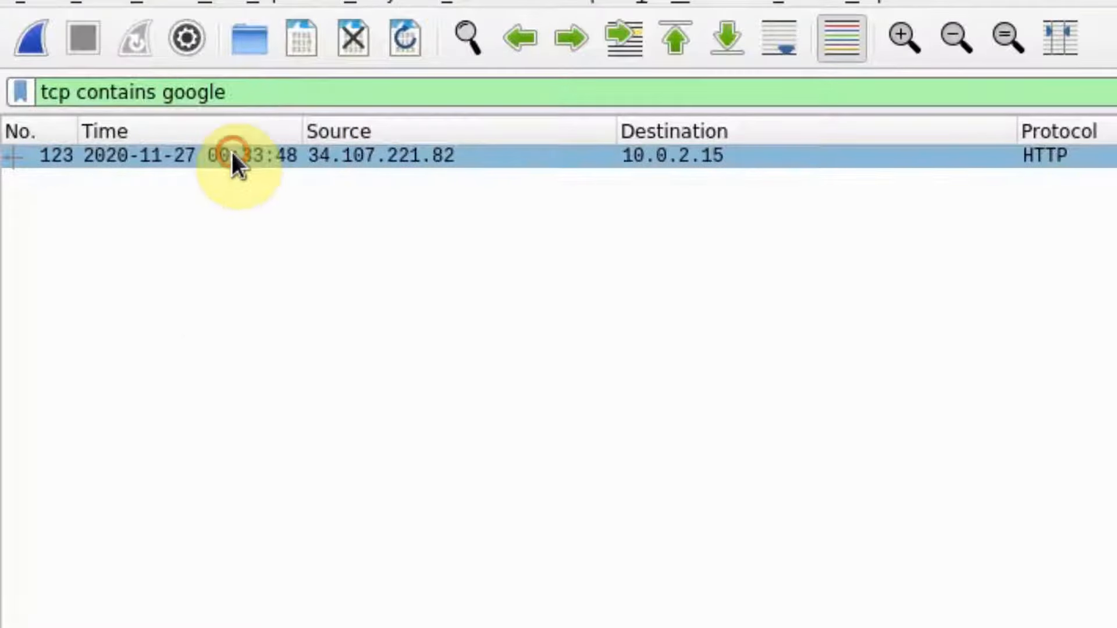
{"action": "left_click", "coordinate": [231, 152]}
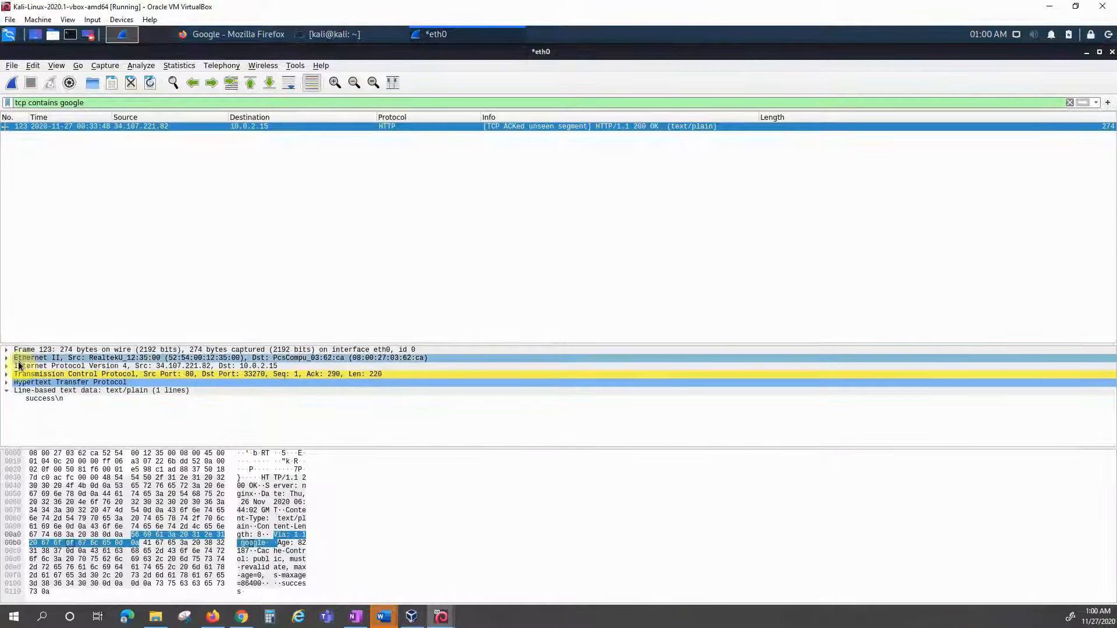
Step: Expand and collapse frame 123's Ethernet II and IPv4 detail nodes to inspect their fields
{"action": "left_click", "coordinate": [7, 359]}
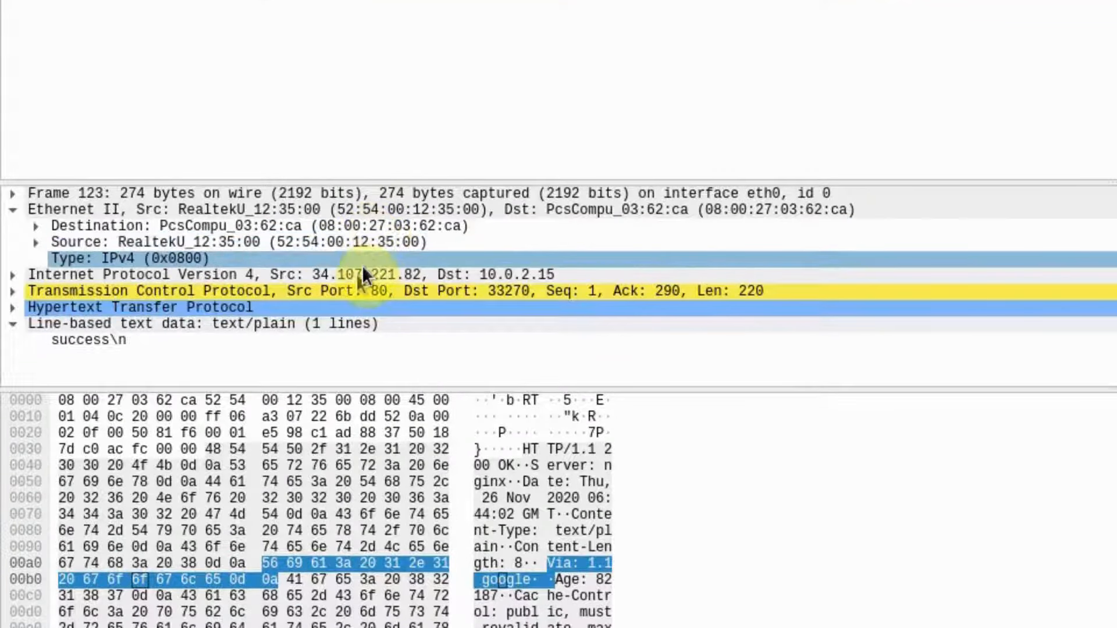
{"action": "left_click", "coordinate": [13, 275]}
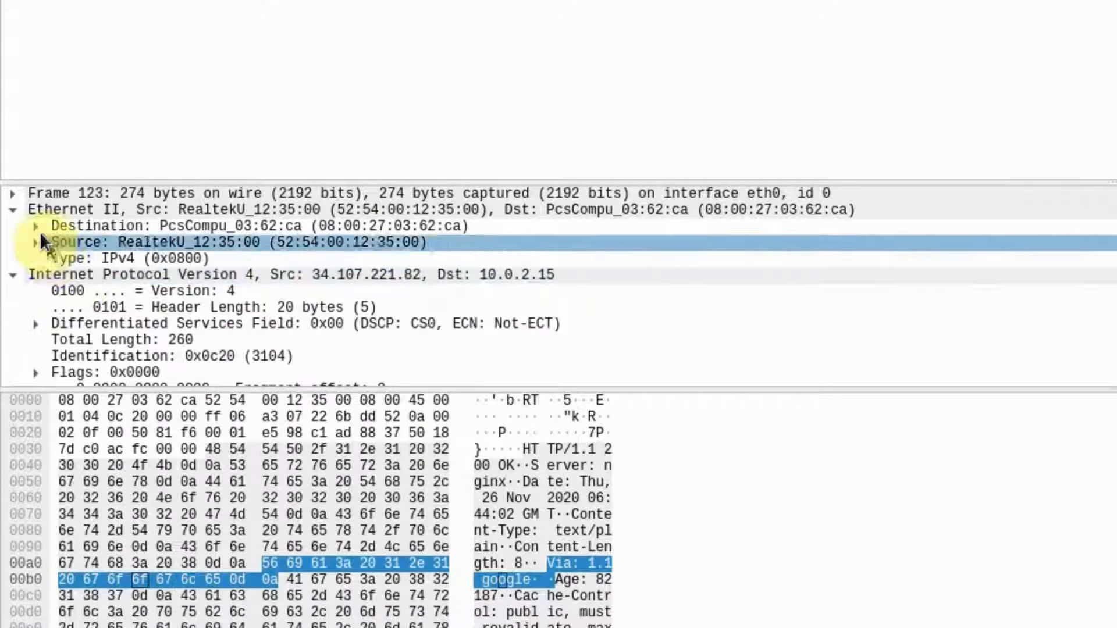
{"action": "left_click", "coordinate": [13, 210]}
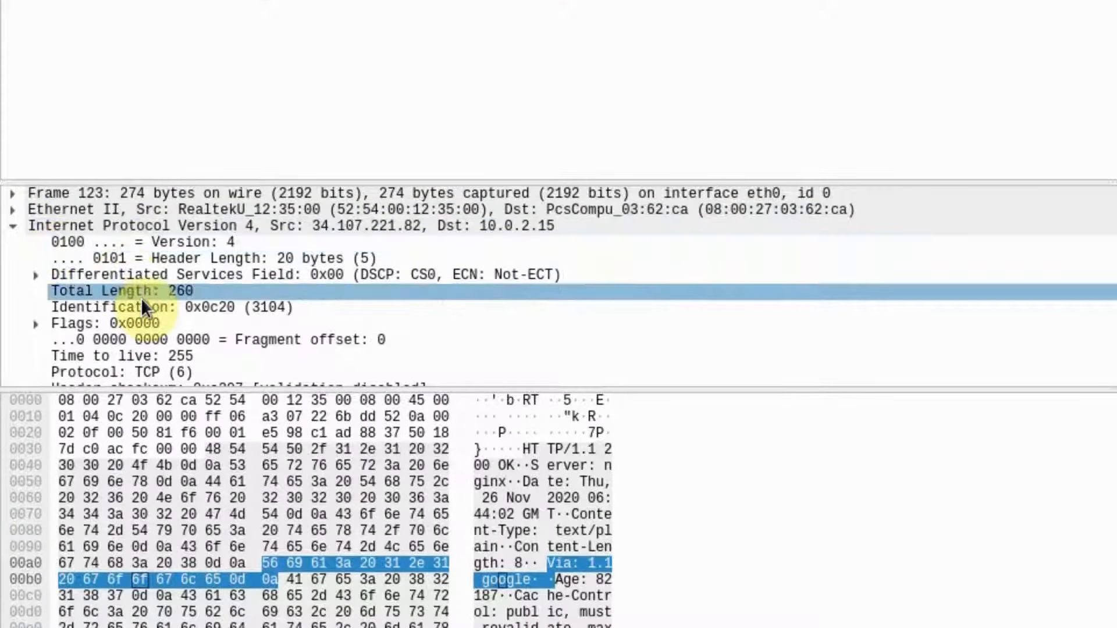
{"action": "scroll", "coordinate": [136, 314], "scroll_direction": "down", "scroll_amount": 3}
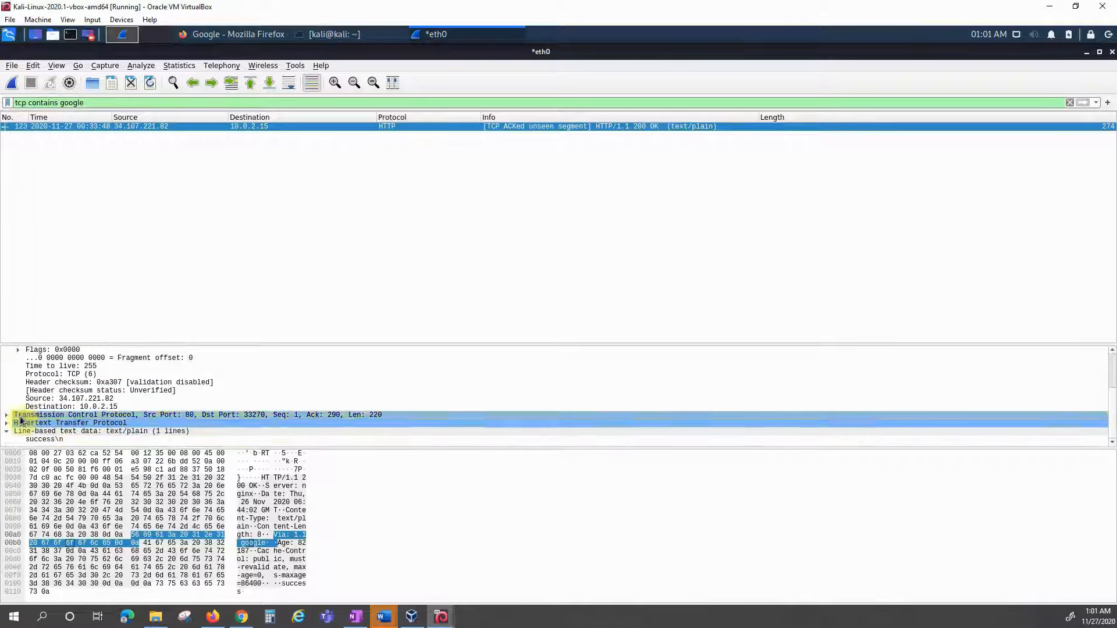
{"action": "scroll", "coordinate": [16, 378], "scroll_direction": "up", "scroll_amount": 3}
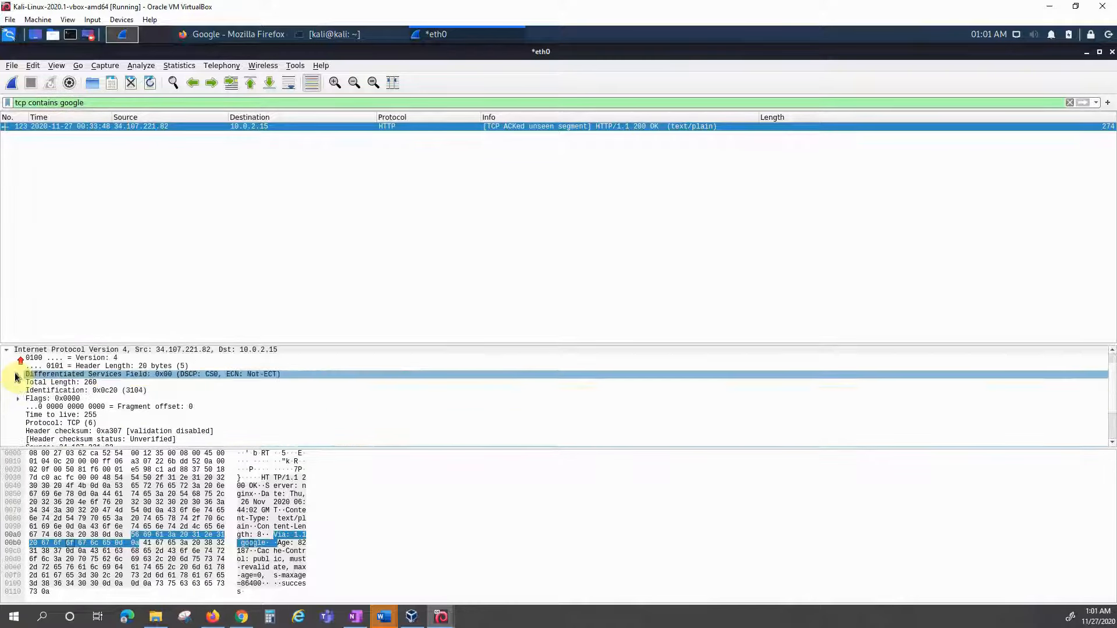
{"action": "left_click", "coordinate": [7, 367]}
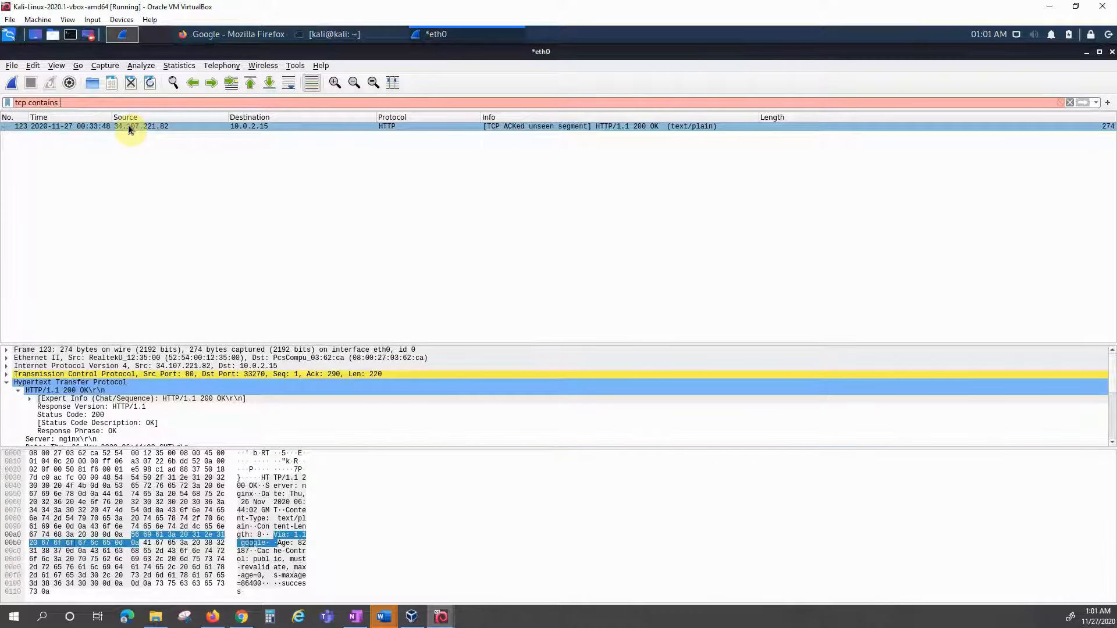
Step: Apply the display filter 'tcp contains password' to list packets carrying that string
{"action": "type", "text": "password"}
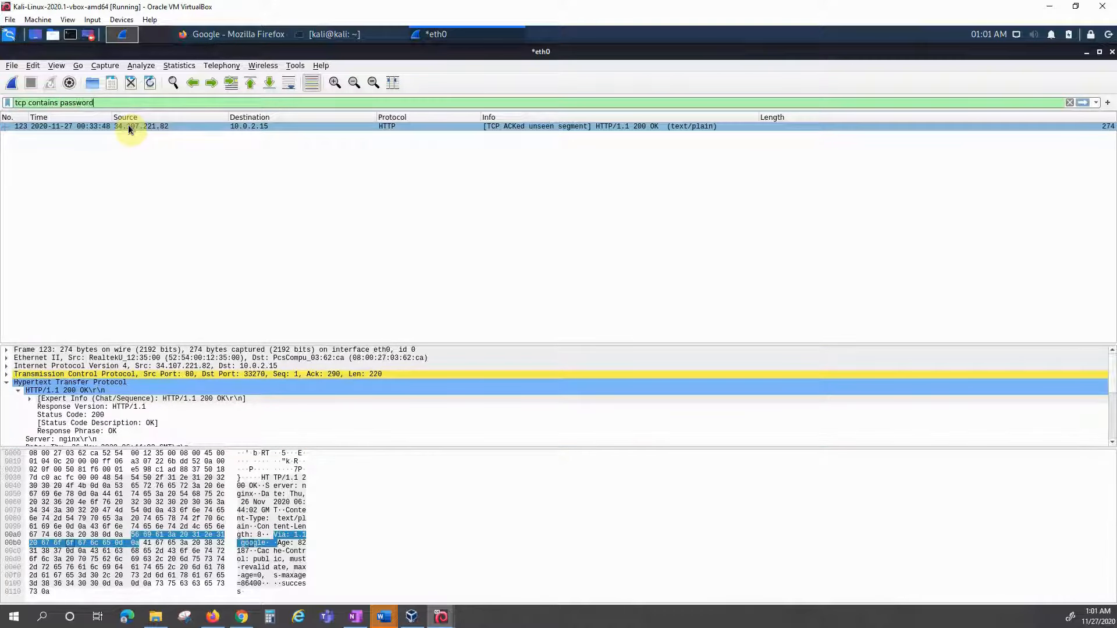
{"action": "key", "text": "Return"}
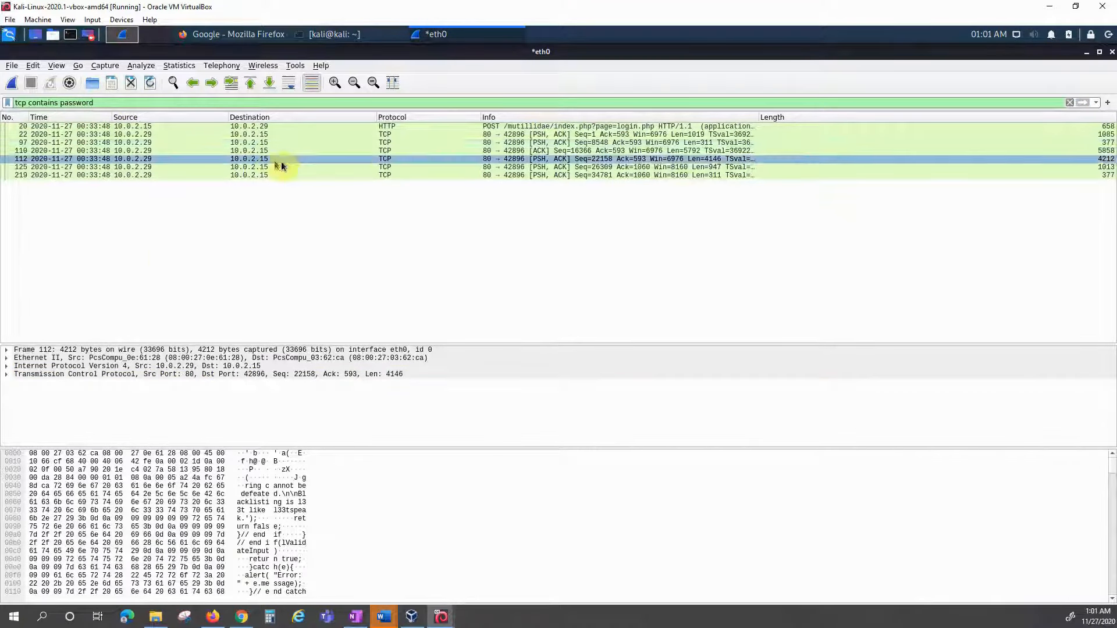
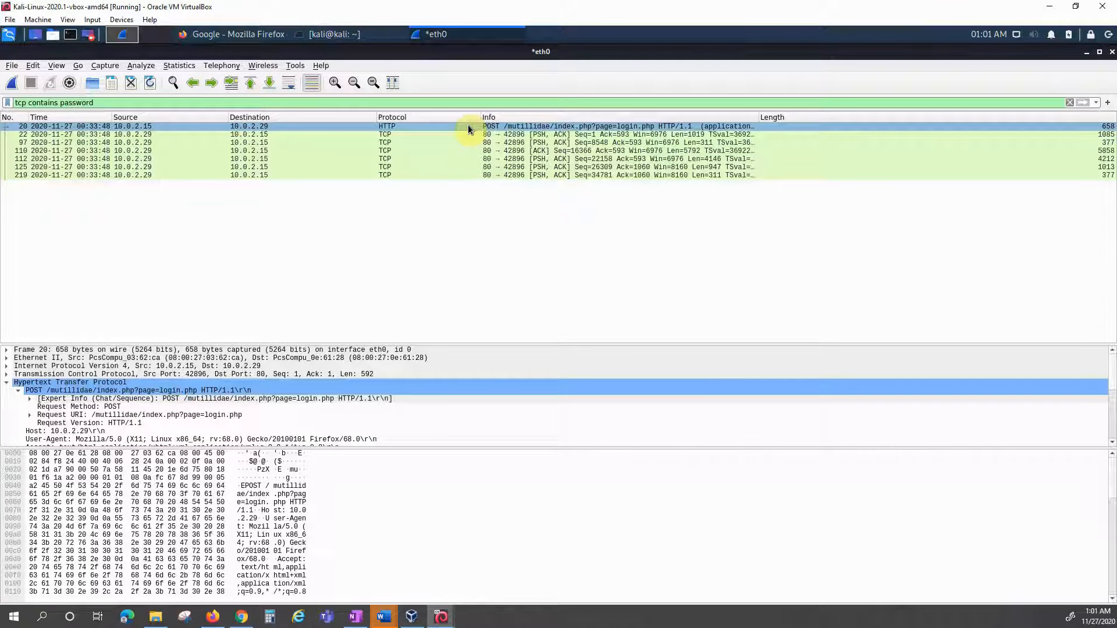
Step: Select POST login packet 20 and expand its Hypertext Transfer Protocol request headers
{"action": "left_click", "coordinate": [468, 125]}
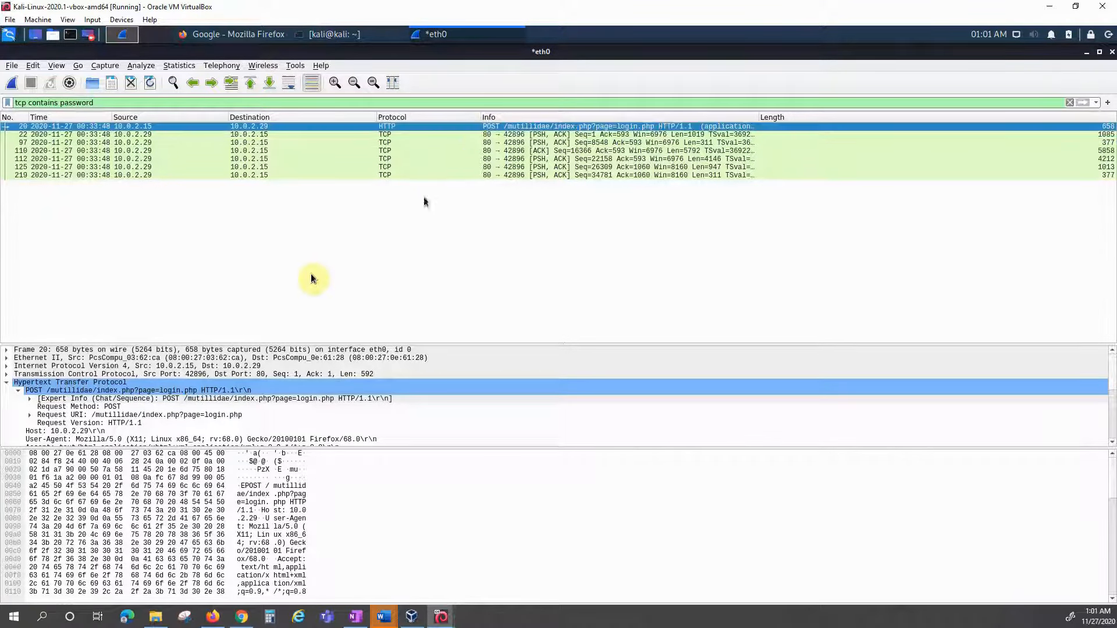
{"action": "left_click", "coordinate": [6, 384]}
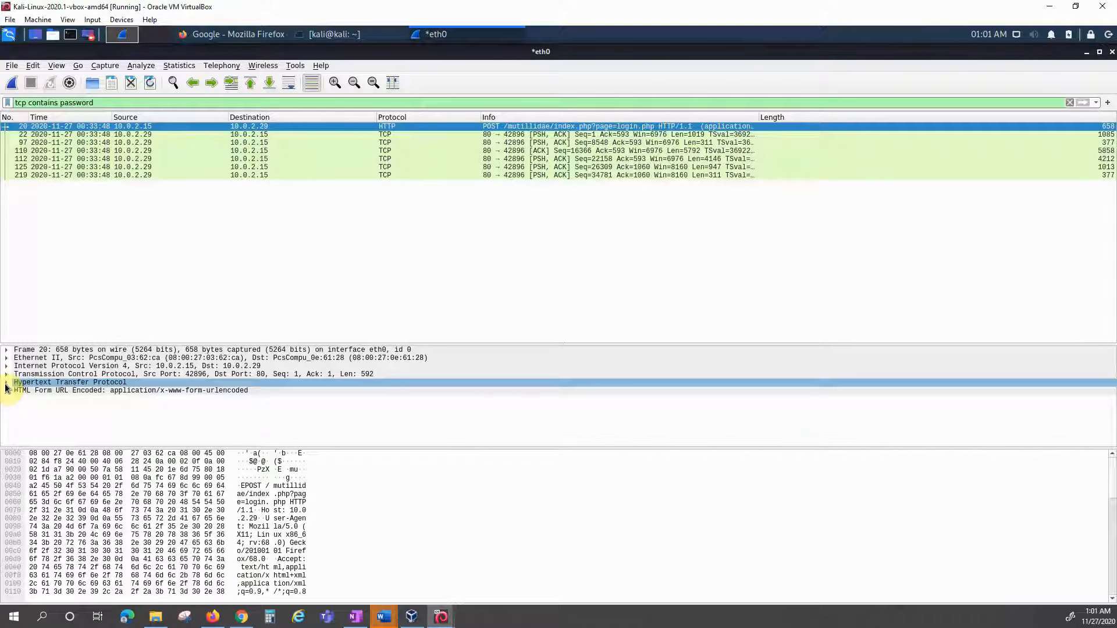
{"action": "left_click", "coordinate": [7, 383]}
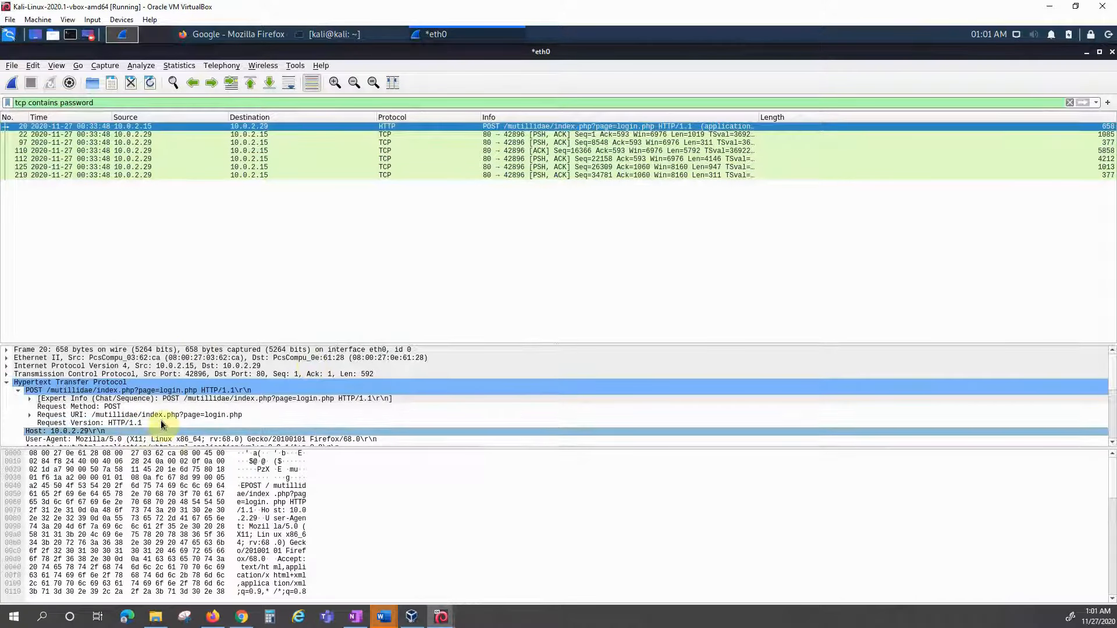
{"action": "scroll", "coordinate": [142, 414], "scroll_direction": "down", "scroll_amount": 4}
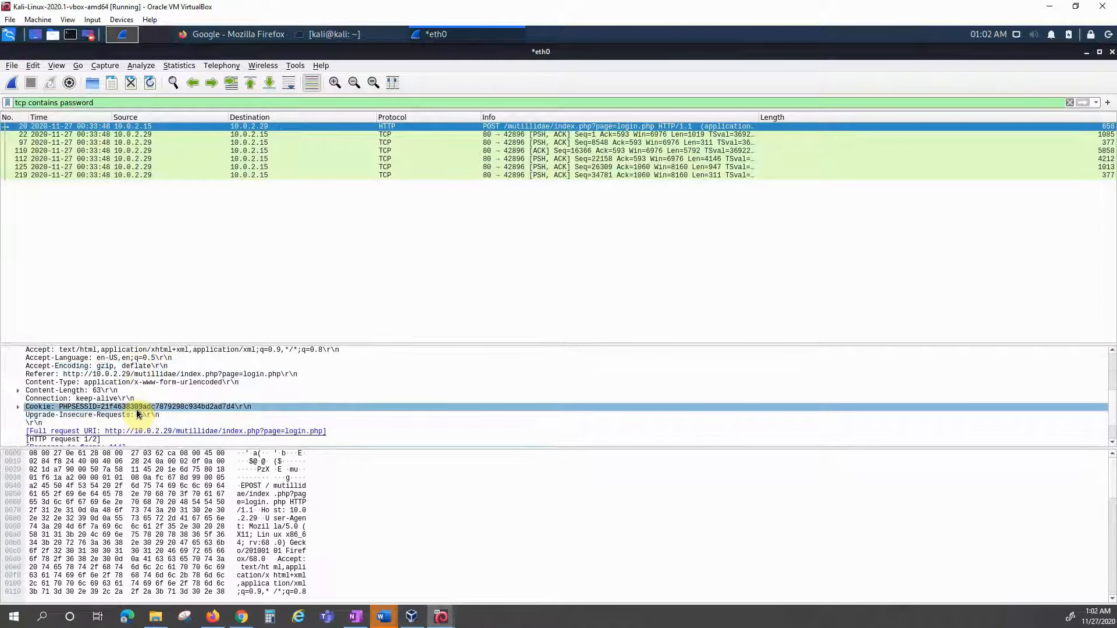
{"action": "scroll", "coordinate": [137, 414], "scroll_direction": "down", "scroll_amount": 2}
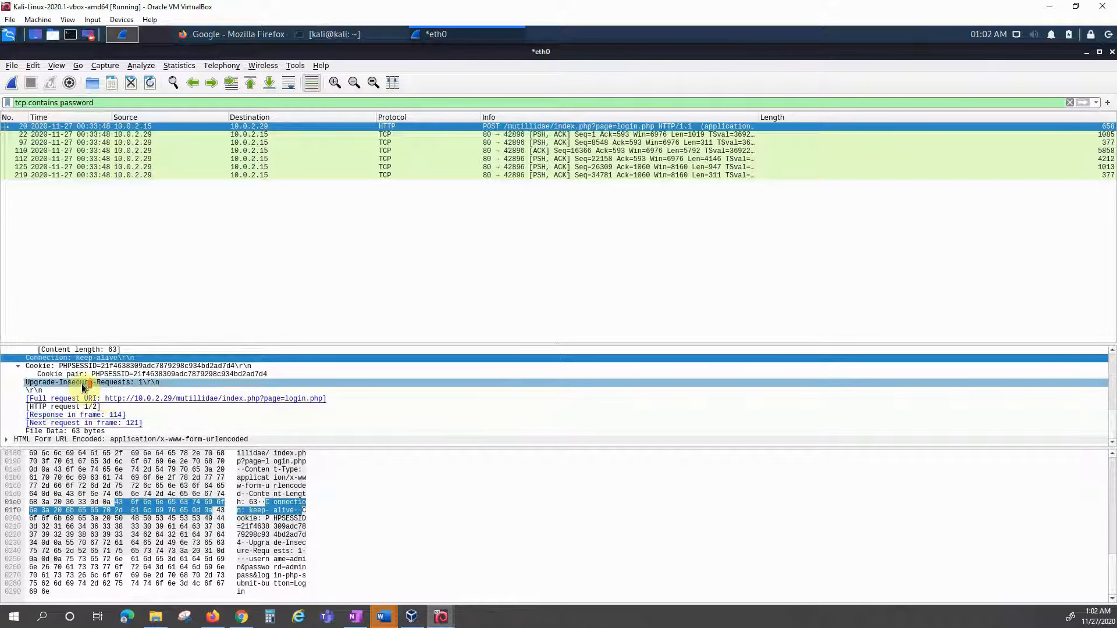
{"action": "scroll", "coordinate": [84, 388], "scroll_direction": "up", "scroll_amount": 3}
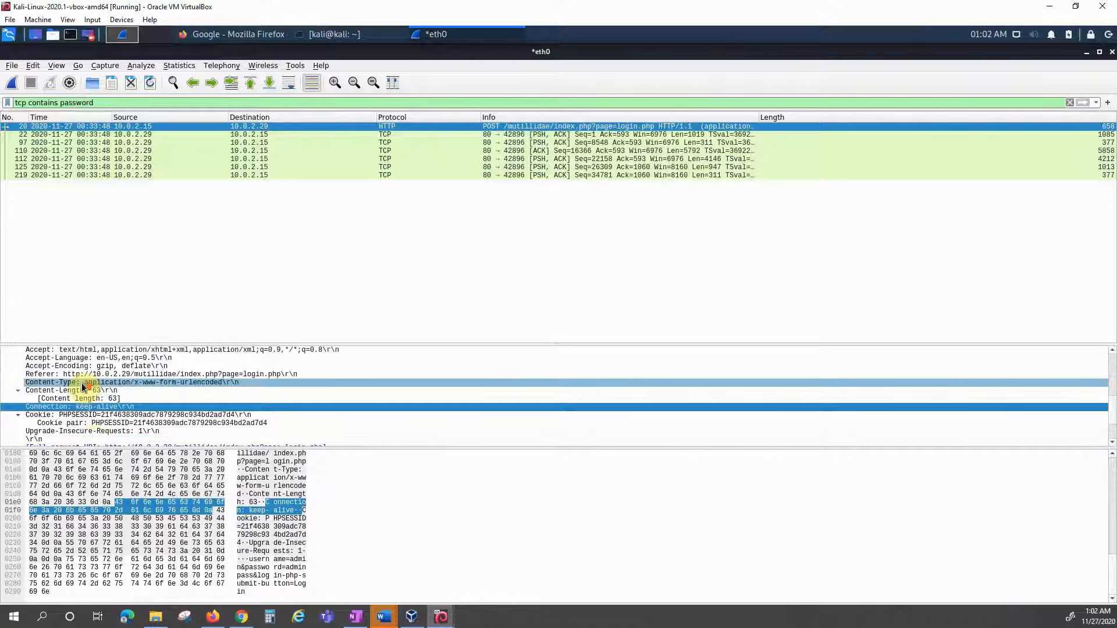
{"action": "scroll", "coordinate": [83, 388], "scroll_direction": "down", "scroll_amount": 3}
Step: Expand the HTML Form URL Encoded node to show the username and password items, then return to Mutillidae in Firefox
{"action": "left_click", "coordinate": [6, 439]}
{"action": "scroll", "coordinate": [70, 429], "scroll_direction": "down", "scroll_amount": 1}
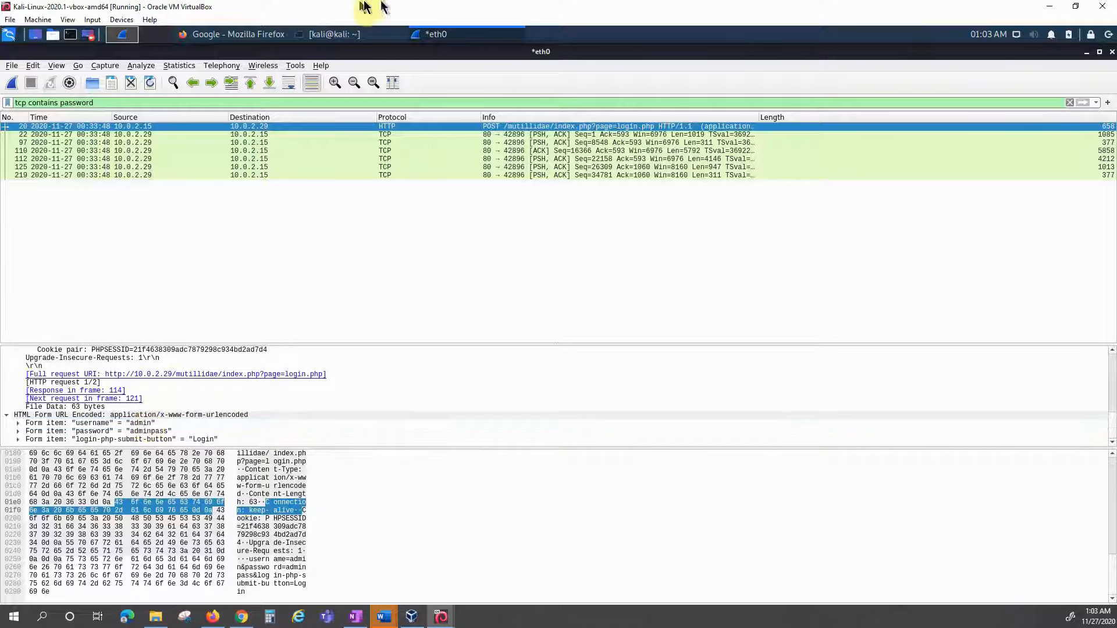
{"action": "left_click", "coordinate": [241, 33]}
{"action": "left_click", "coordinate": [69, 70]}
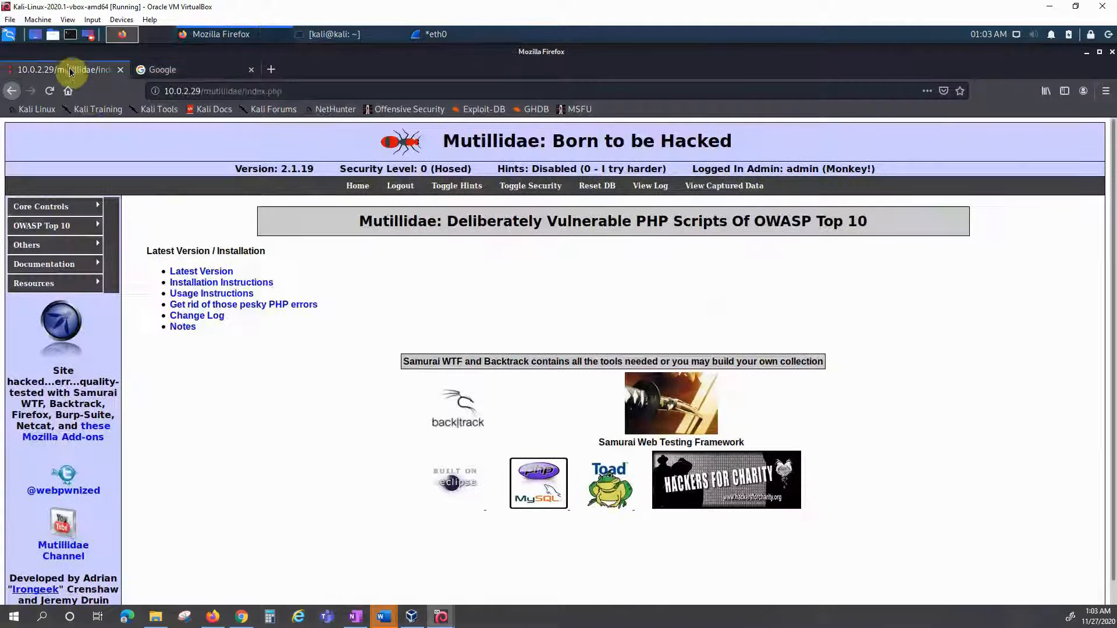
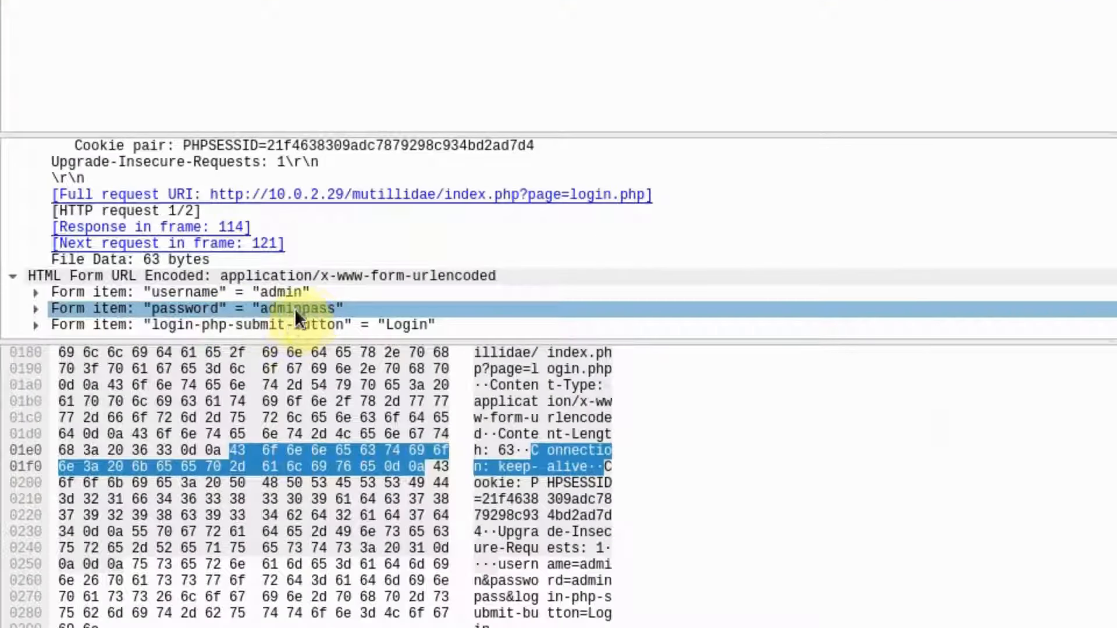
Step: Review the submit and password form items, then inspect the HTTP 302 Found response and its preceding packet
{"action": "left_click", "coordinate": [292, 319]}
{"action": "left_click", "coordinate": [293, 308]}
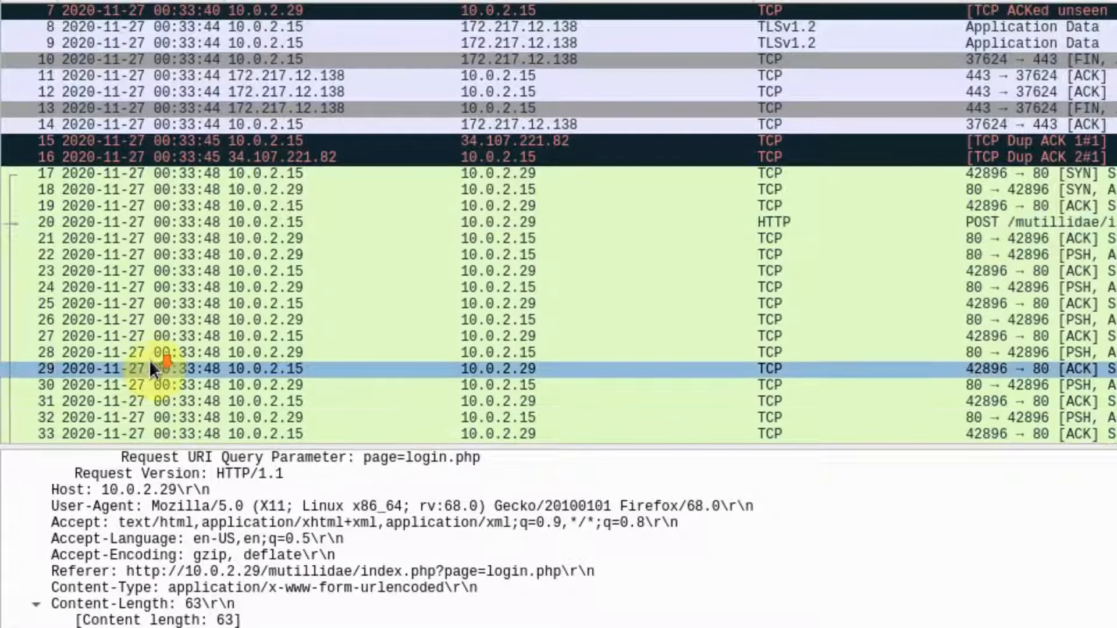
{"action": "scroll", "coordinate": [147, 358], "scroll_direction": "down", "scroll_amount": 5}
{"action": "scroll", "coordinate": [145, 353], "scroll_direction": "down", "scroll_amount": 20}
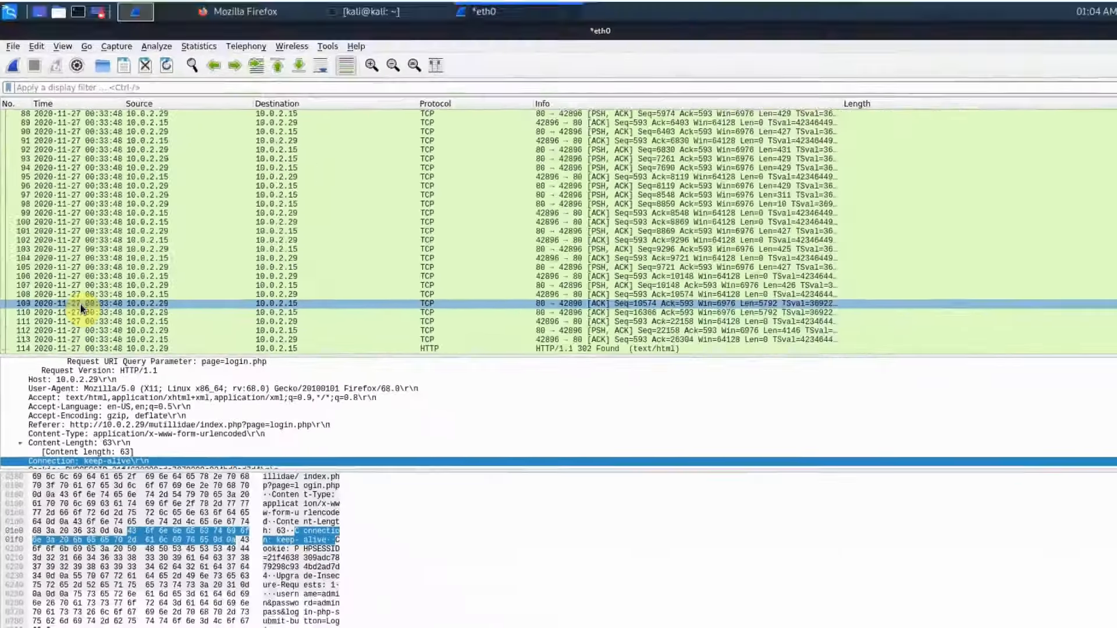
{"action": "scroll", "coordinate": [80, 305], "scroll_direction": "down", "scroll_amount": 1}
{"action": "left_click", "coordinate": [8, 324]}
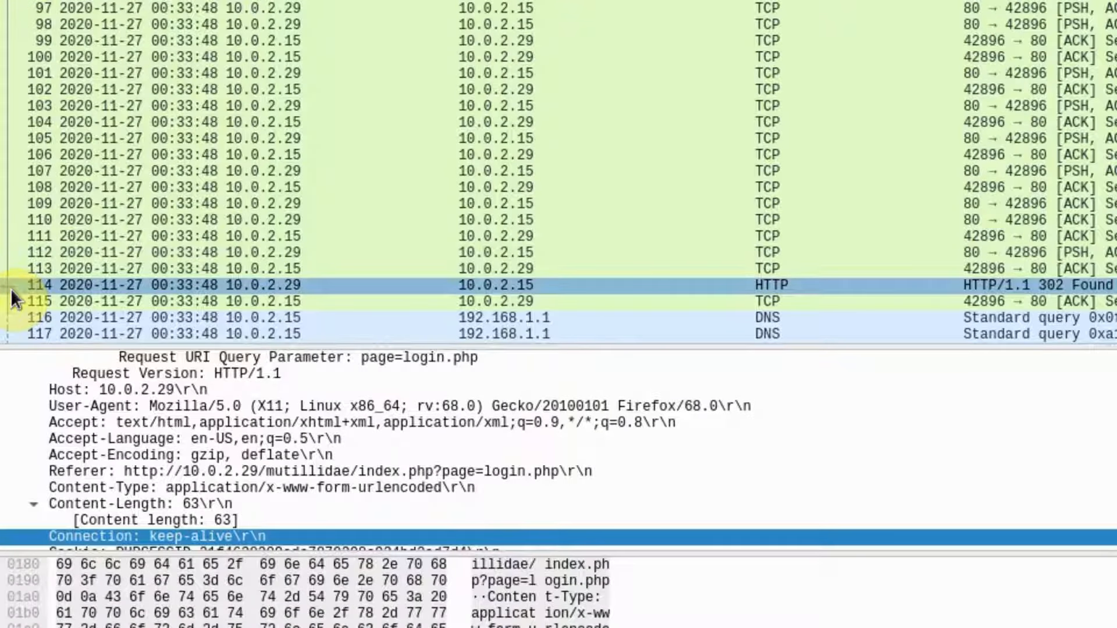
{"action": "left_click", "coordinate": [76, 272]}
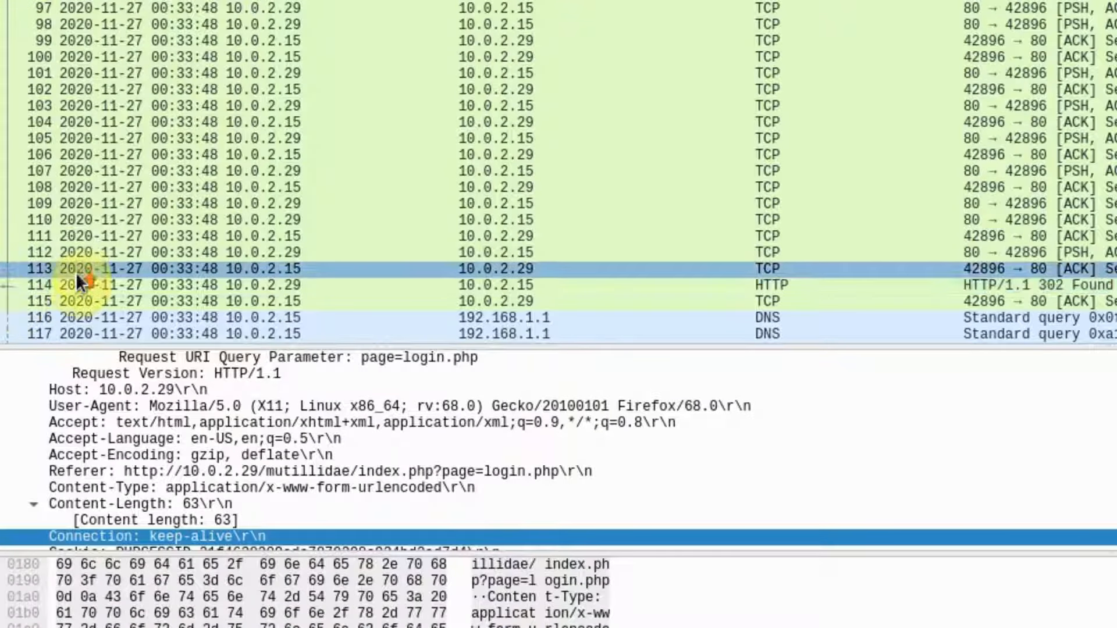
{"action": "scroll", "coordinate": [878, 120], "scroll_direction": "up", "scroll_amount": 1}
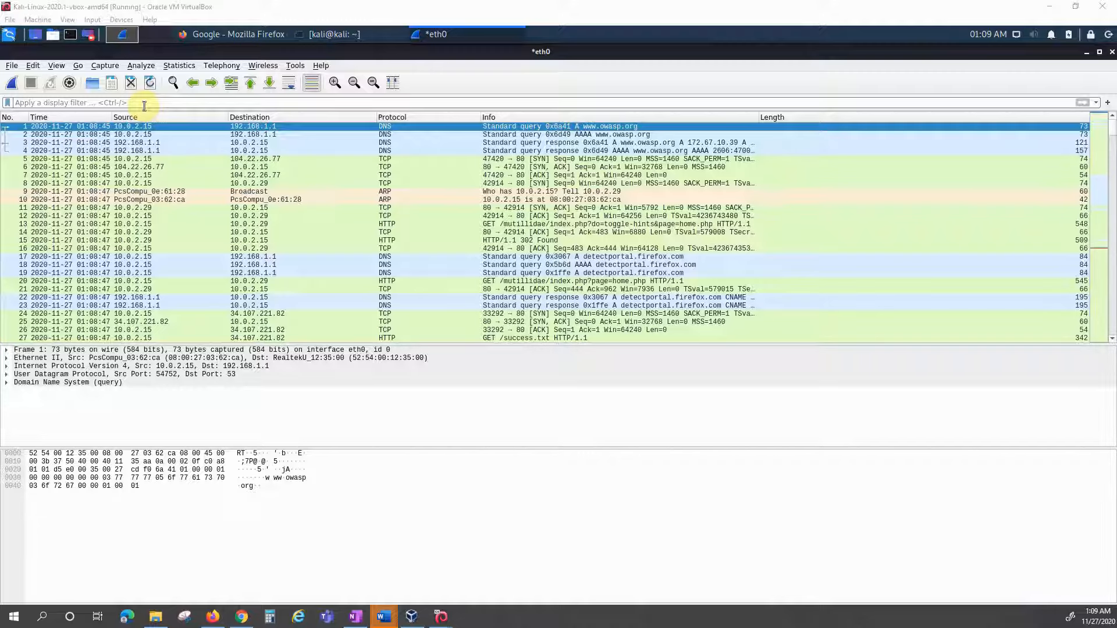
Step: Discard the unsaved packets by starting and immediately stopping an empty capture
{"action": "left_click", "coordinate": [11, 83]}
{"action": "left_click", "coordinate": [562, 327]}
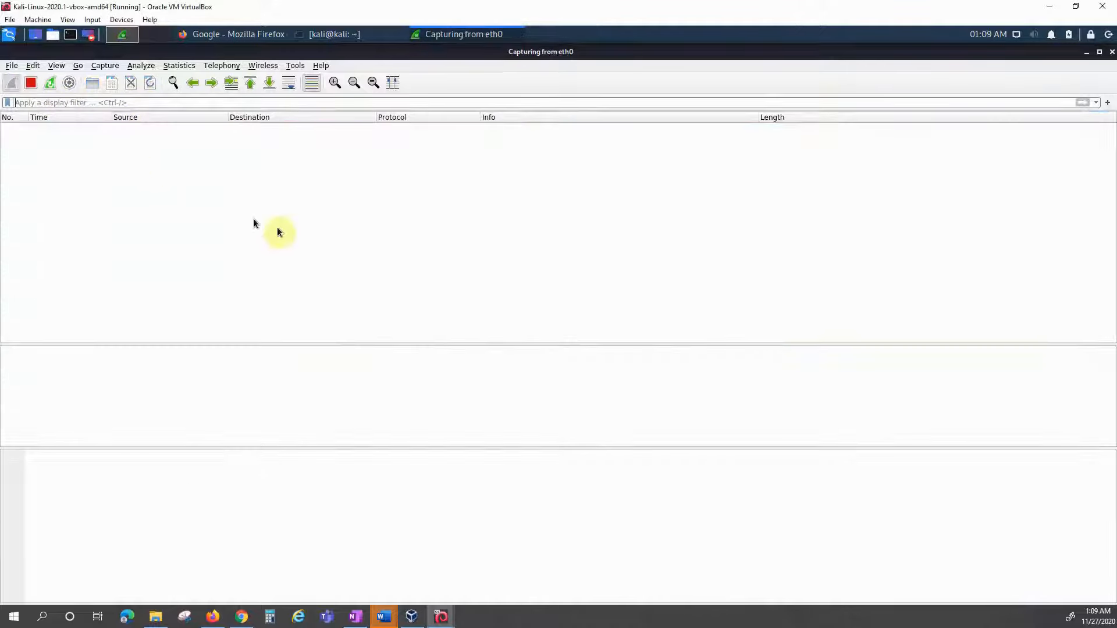
{"action": "left_click", "coordinate": [32, 88]}
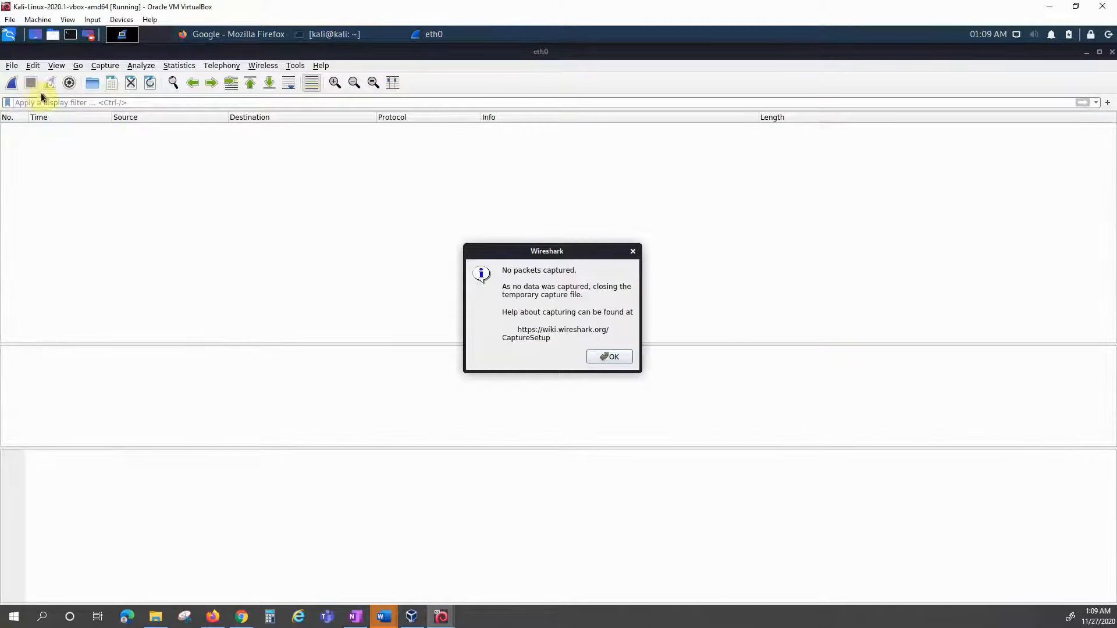
{"action": "left_click", "coordinate": [599, 358]}
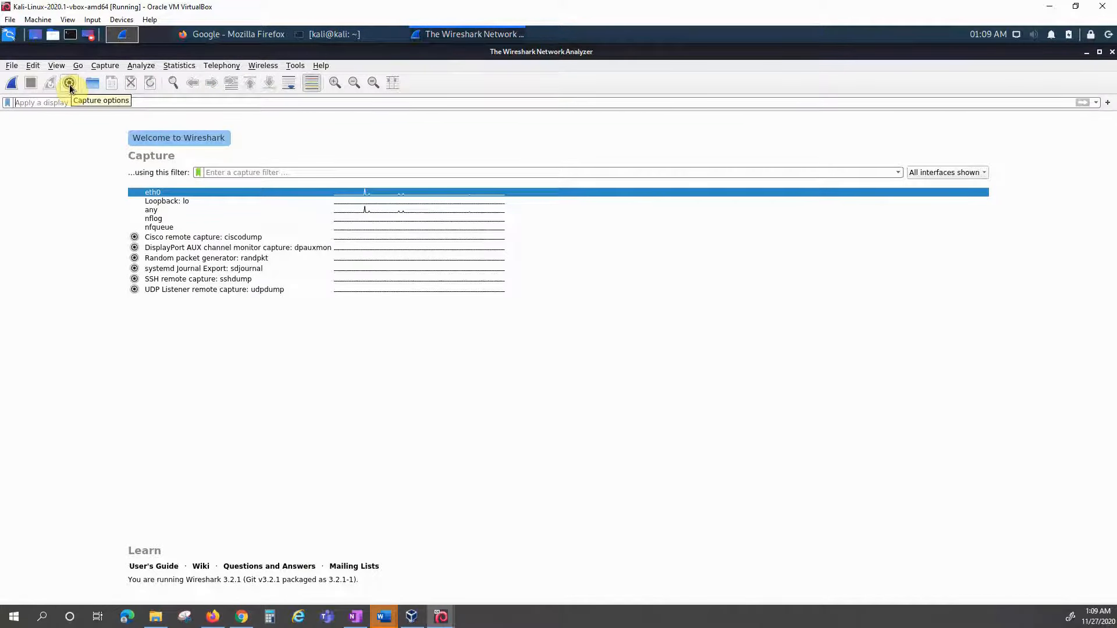
Step: Open the Capture Interfaces settings from the Capture toolbar
{"action": "left_click", "coordinate": [105, 66]}
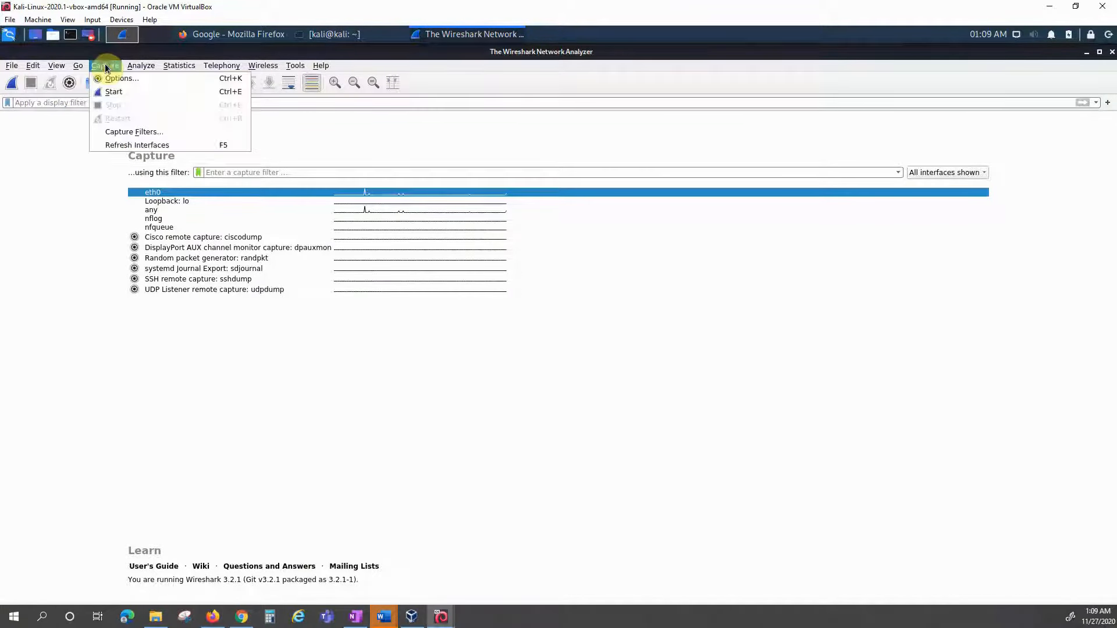
{"action": "left_click", "coordinate": [68, 85]}
{"action": "left_click", "coordinate": [69, 85]}
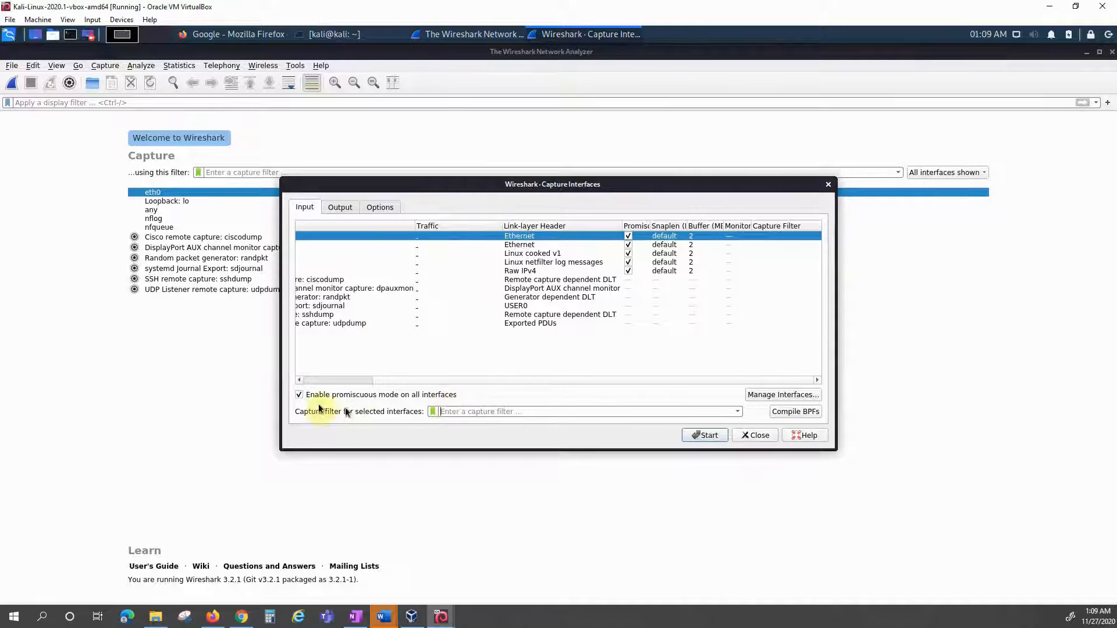
Step: Set eth0's capture filter to 'tcp port 80', replacing an invalid 'http', and start capturing
{"action": "left_click", "coordinate": [447, 412]}
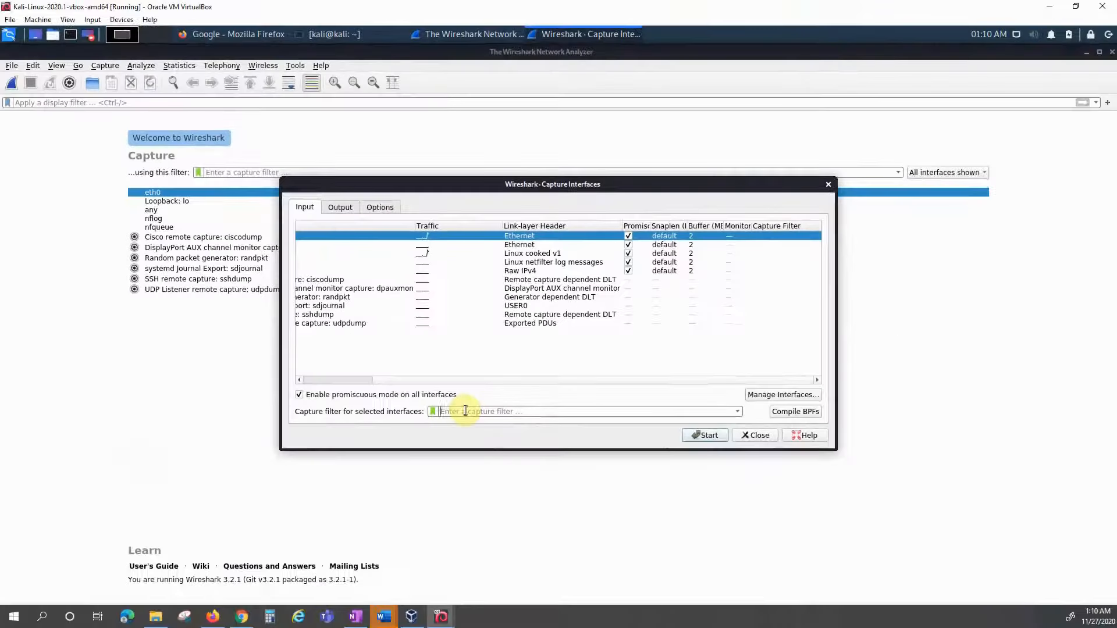
{"action": "type", "text": "http"}
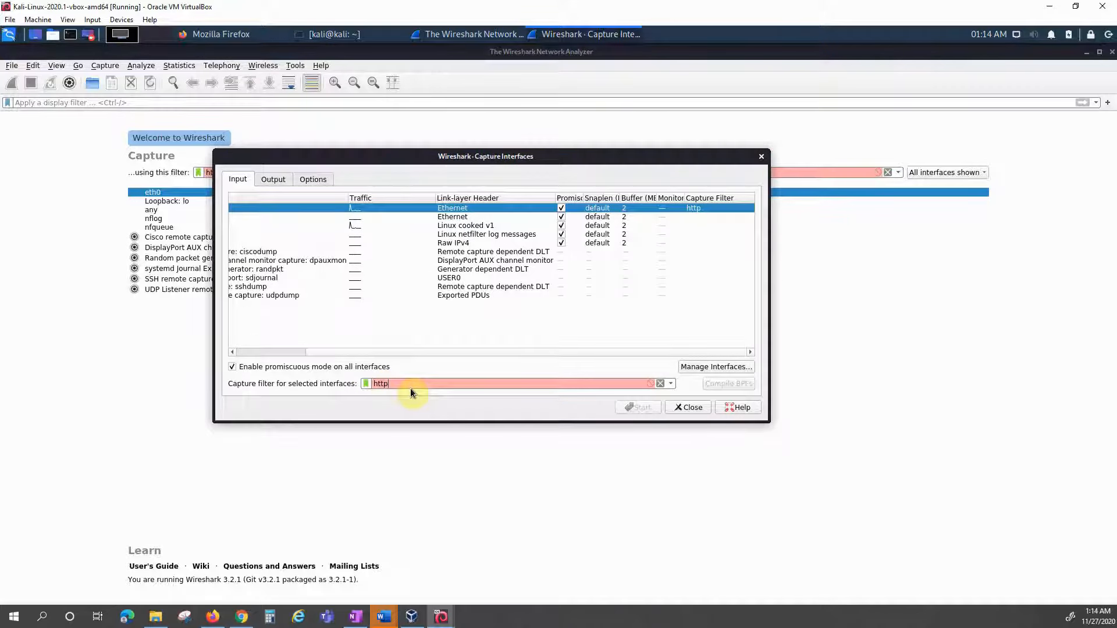
{"action": "key", "text": "BackSpace"}
{"action": "key", "text": "BackSpace"}
{"action": "key", "text": "BackSpace"}
{"action": "key", "text": "BackSpace"}
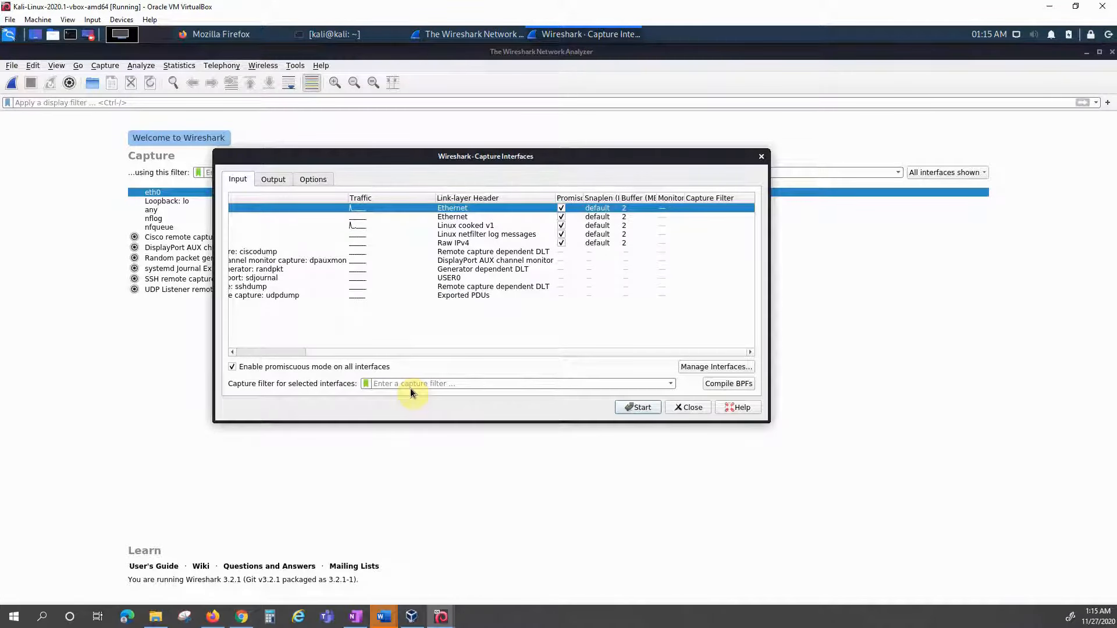
{"action": "type", "text": "tc"}
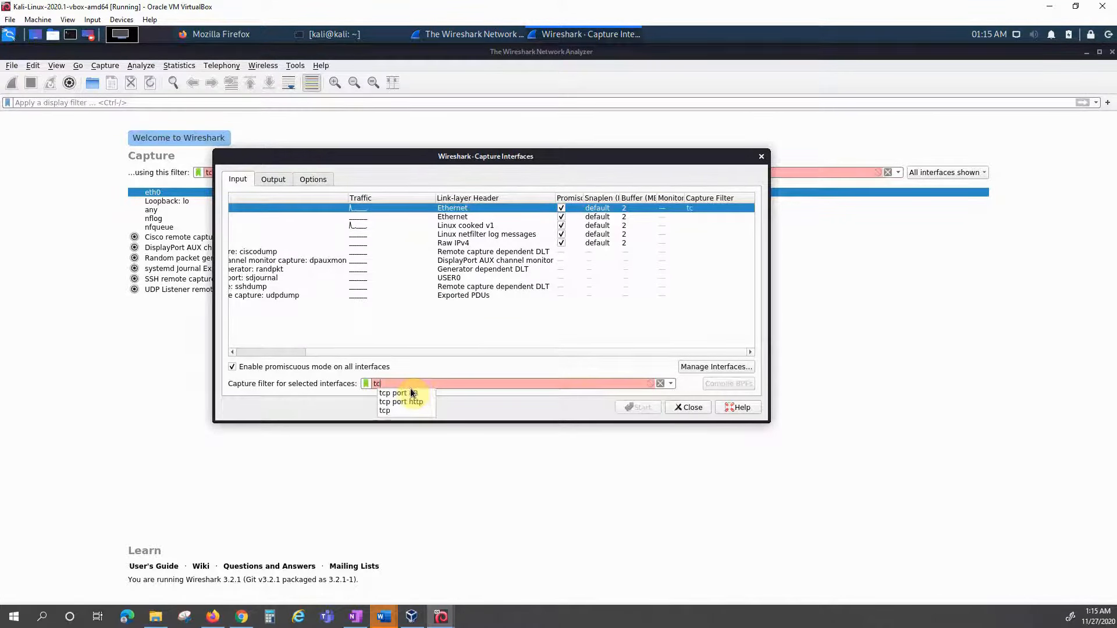
{"action": "type", "text": "p po"}
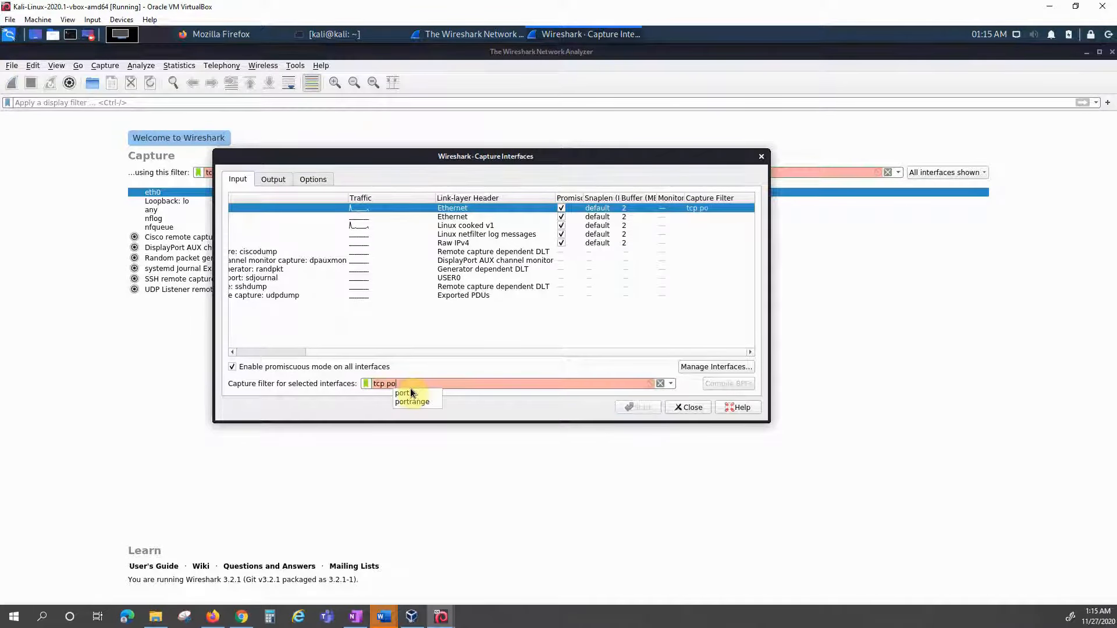
{"action": "type", "text": "rt 80"}
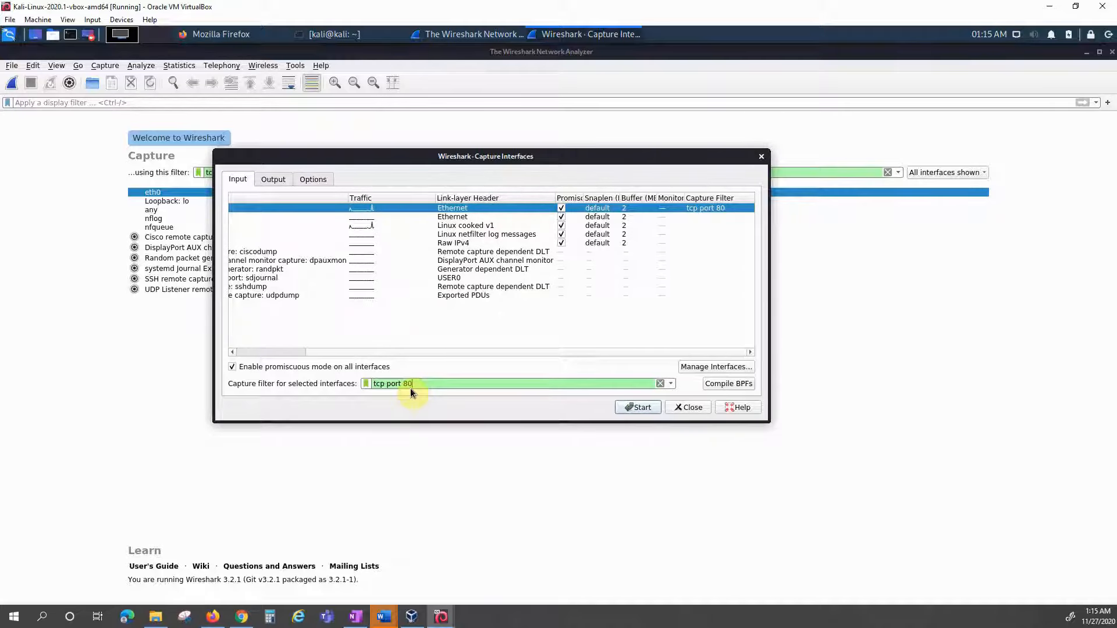
{"action": "left_click", "coordinate": [640, 409]}
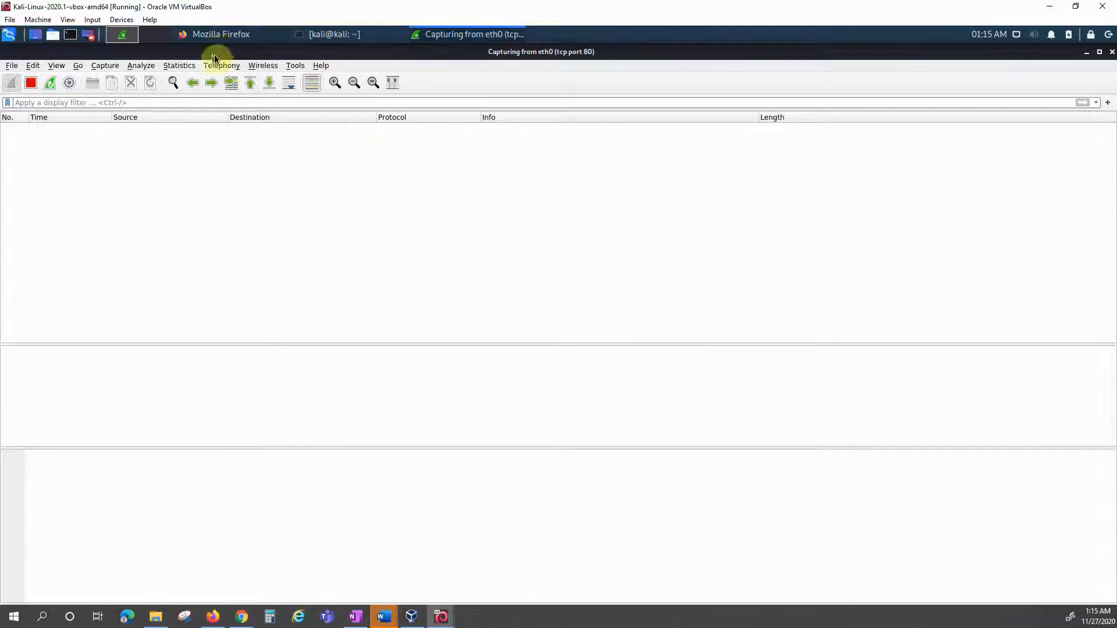
Step: Load yahoo.com in a new Firefox tab, then go back to the Wireshark capture
{"action": "left_click", "coordinate": [248, 36]}
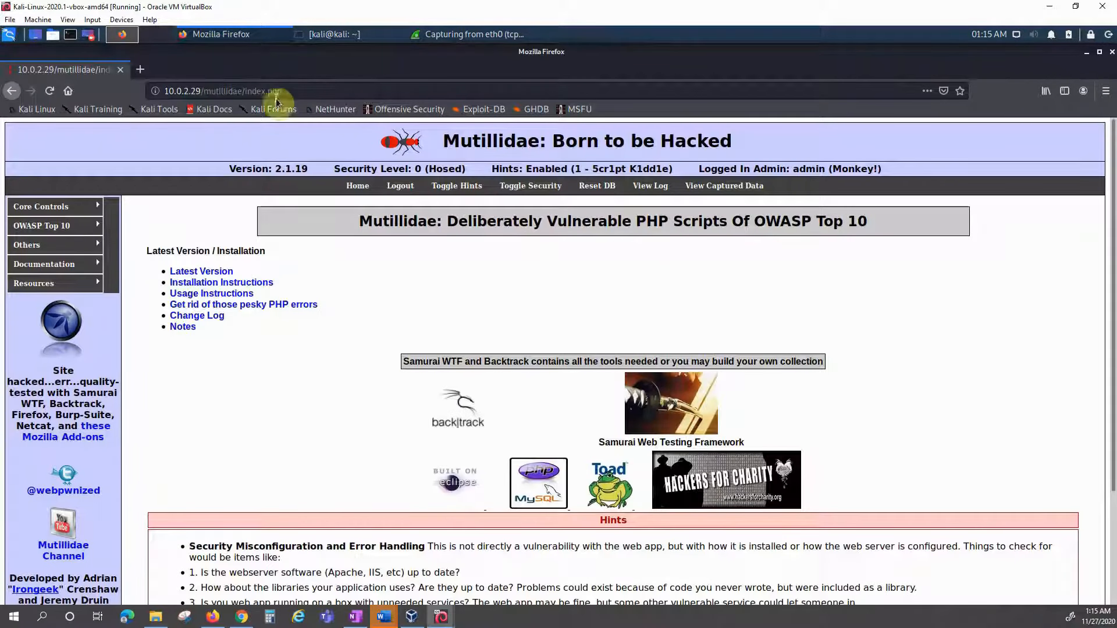
{"action": "left_click", "coordinate": [140, 69]}
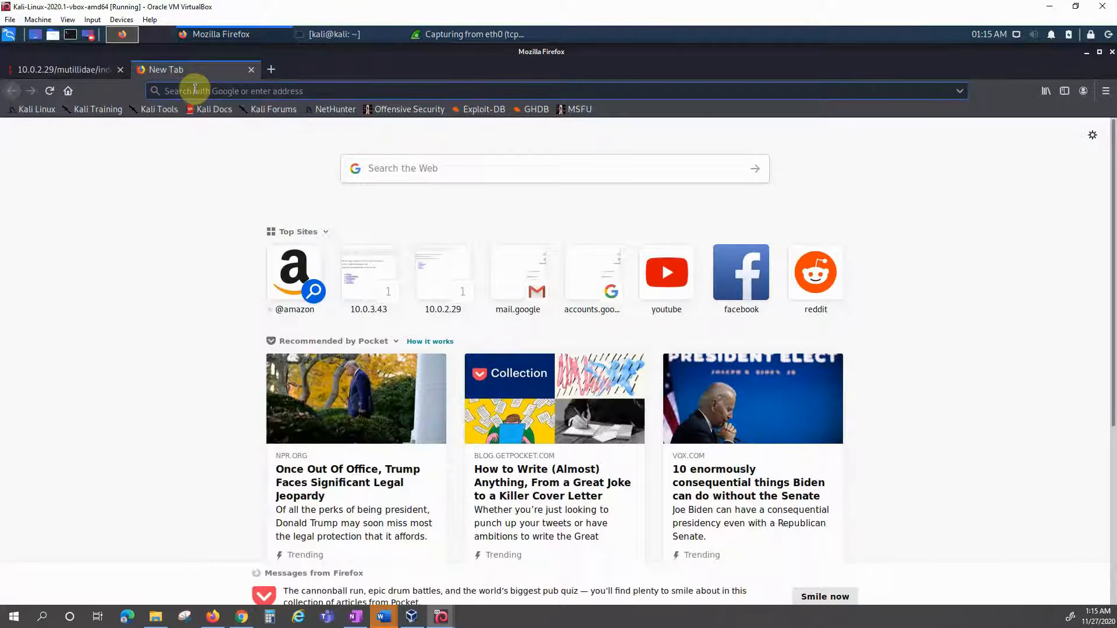
{"action": "type", "text": "yha"}
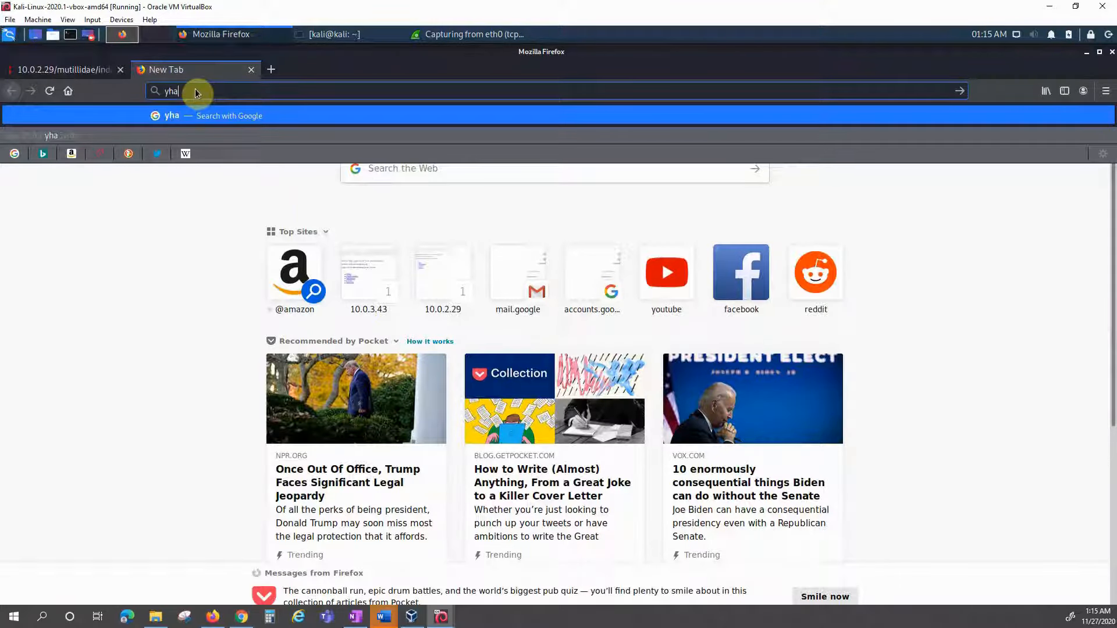
{"action": "key", "text": "BackSpace"}
{"action": "key", "text": "BackSpace"}
{"action": "type", "text": "aho"}
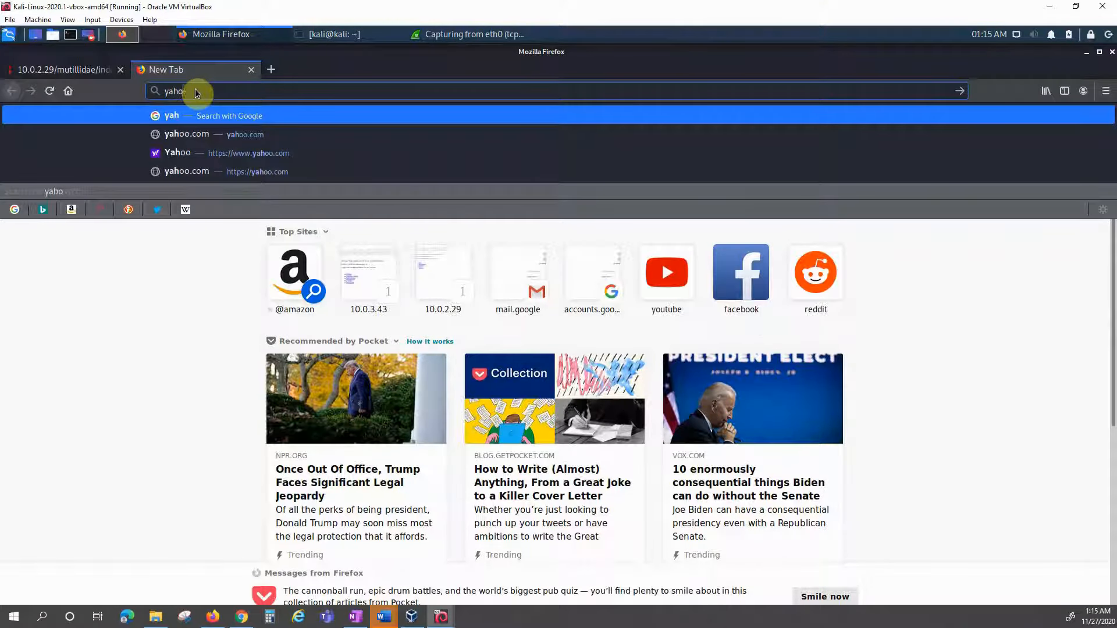
{"action": "type", "text": "o.com"}
{"action": "key", "text": "Return"}
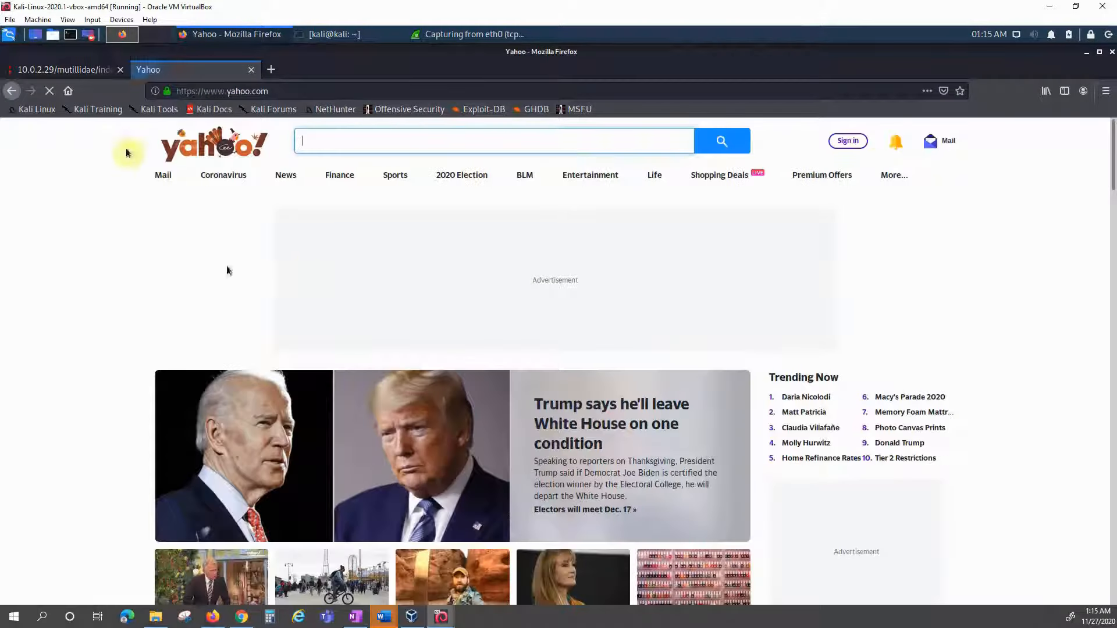
{"action": "left_click", "coordinate": [481, 35]}
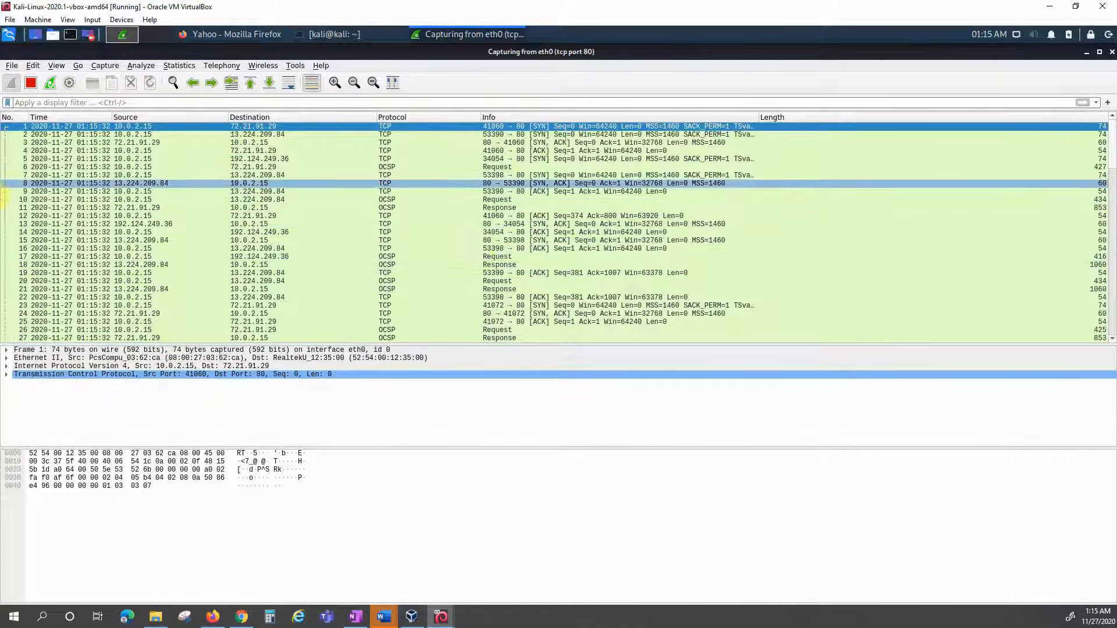
Step: Apply the display filter tcp.port ==443, which shows no matching packets
{"action": "left_click", "coordinate": [64, 102]}
{"action": "type", "text": "tcp"}
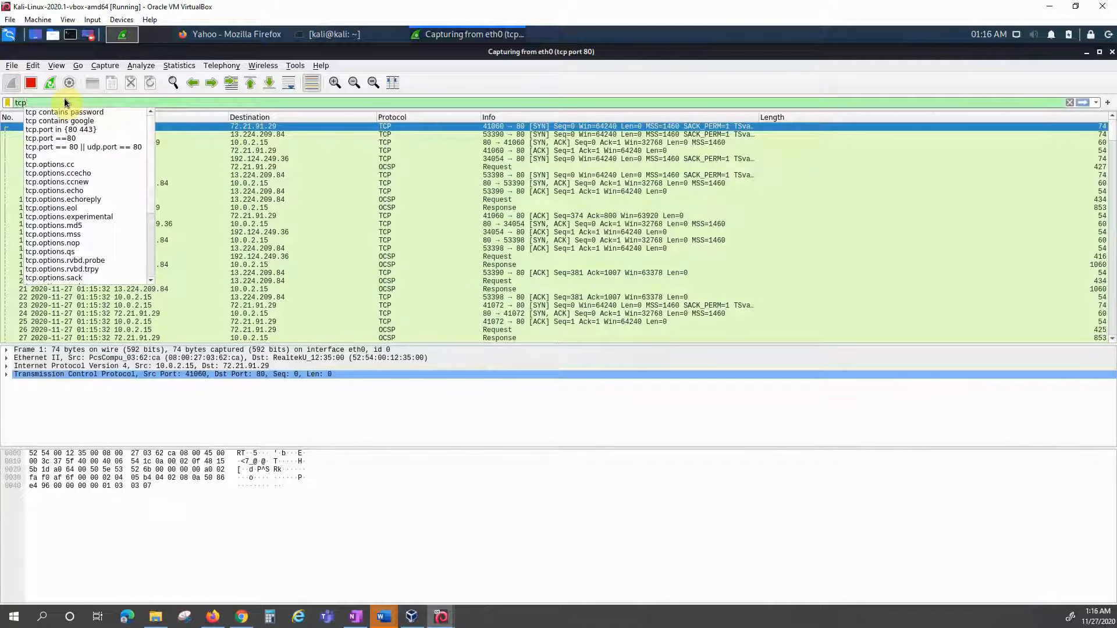
{"action": "type", "text": ".port =="}
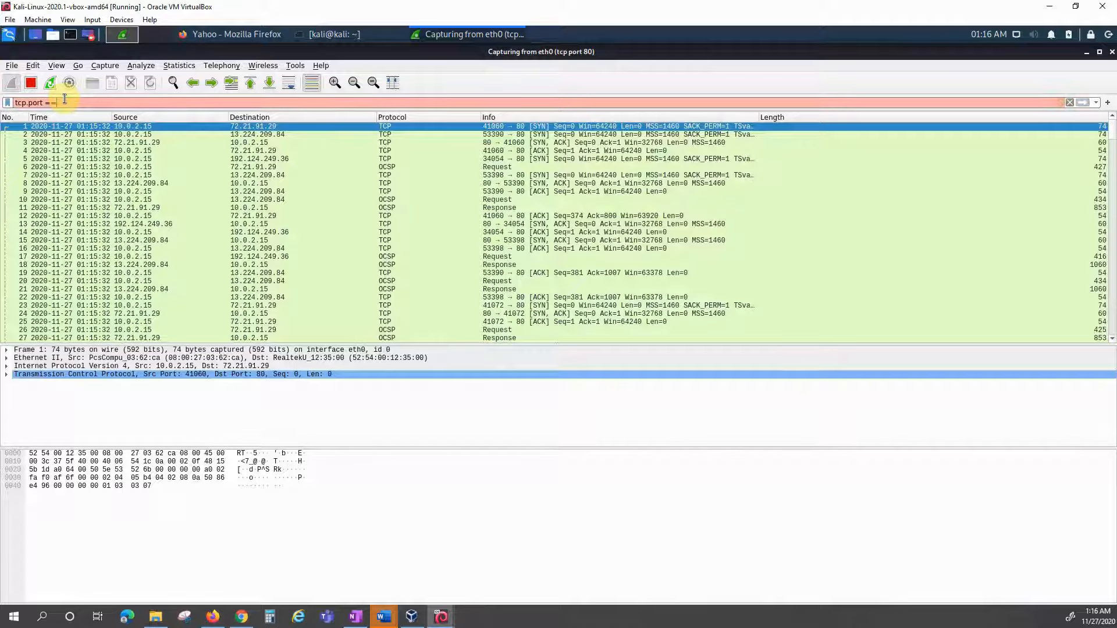
{"action": "type", "text": "443"}
{"action": "key", "text": "Return"}
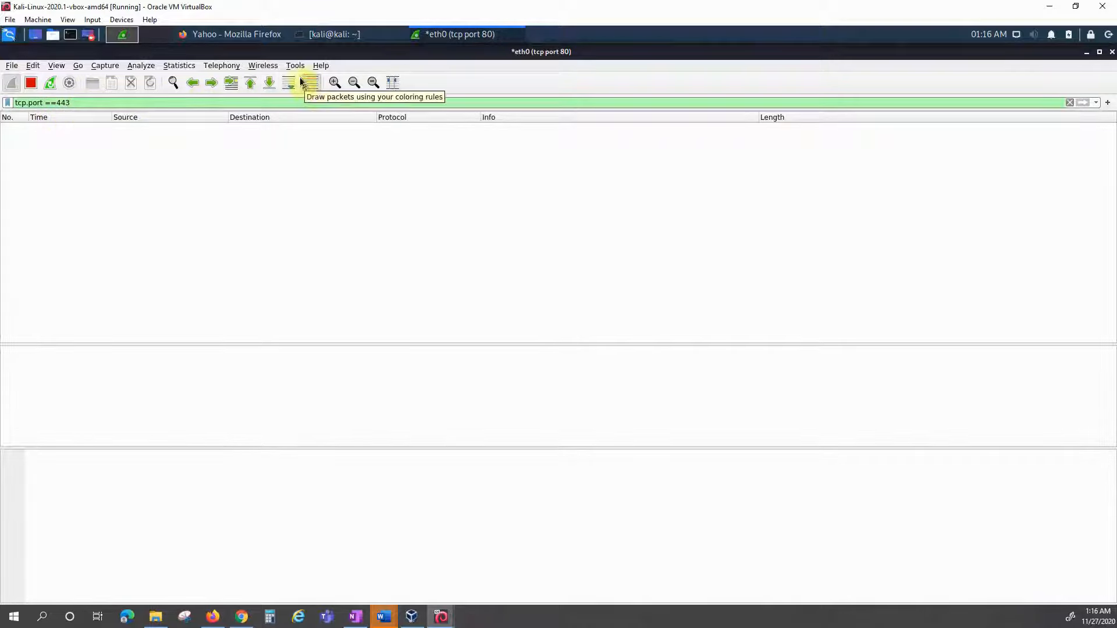
Step: Restart the eth0 capture with filter 'tcp port 80', discarding old packets, and clear the display filter
{"action": "left_click", "coordinate": [31, 82]}
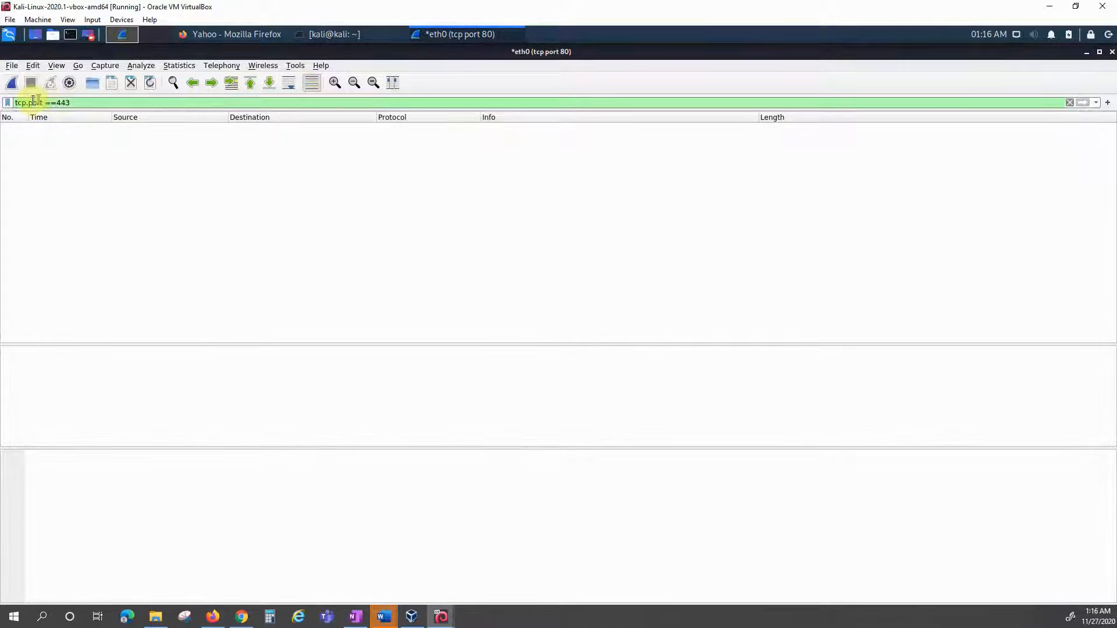
{"action": "left_click", "coordinate": [69, 82]}
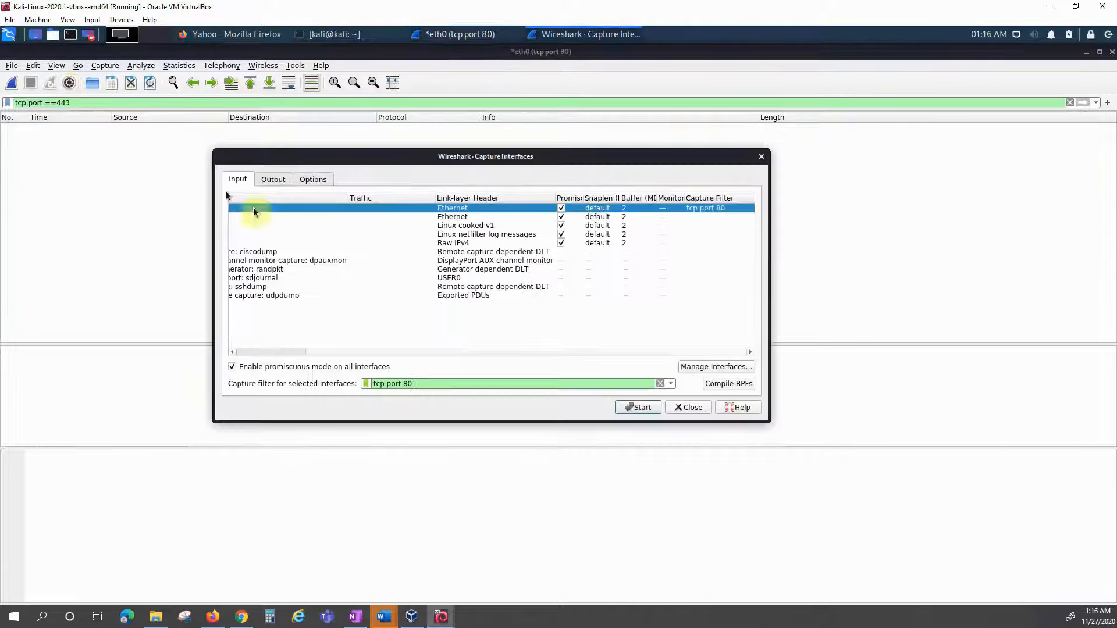
{"action": "left_click", "coordinate": [660, 383]}
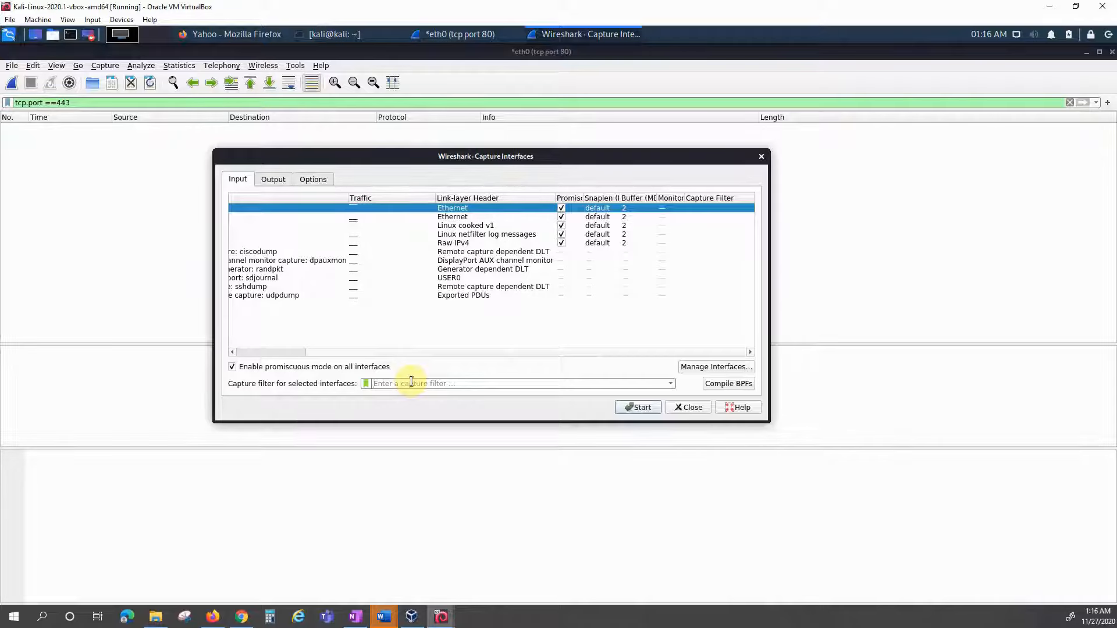
{"action": "type", "text": "tcp"}
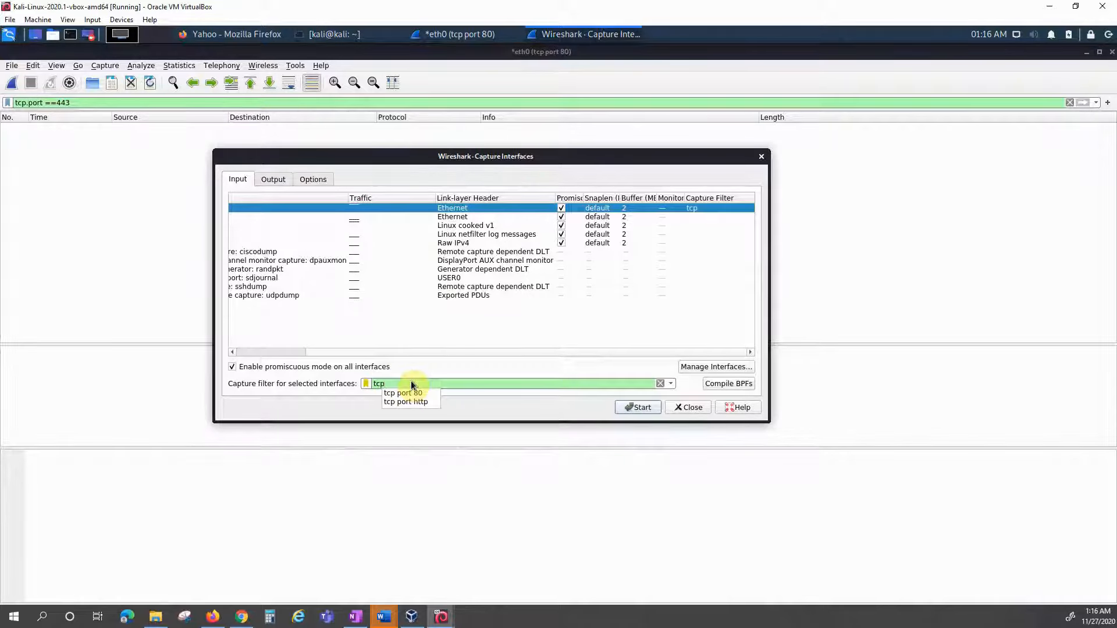
{"action": "type", "text": " port "}
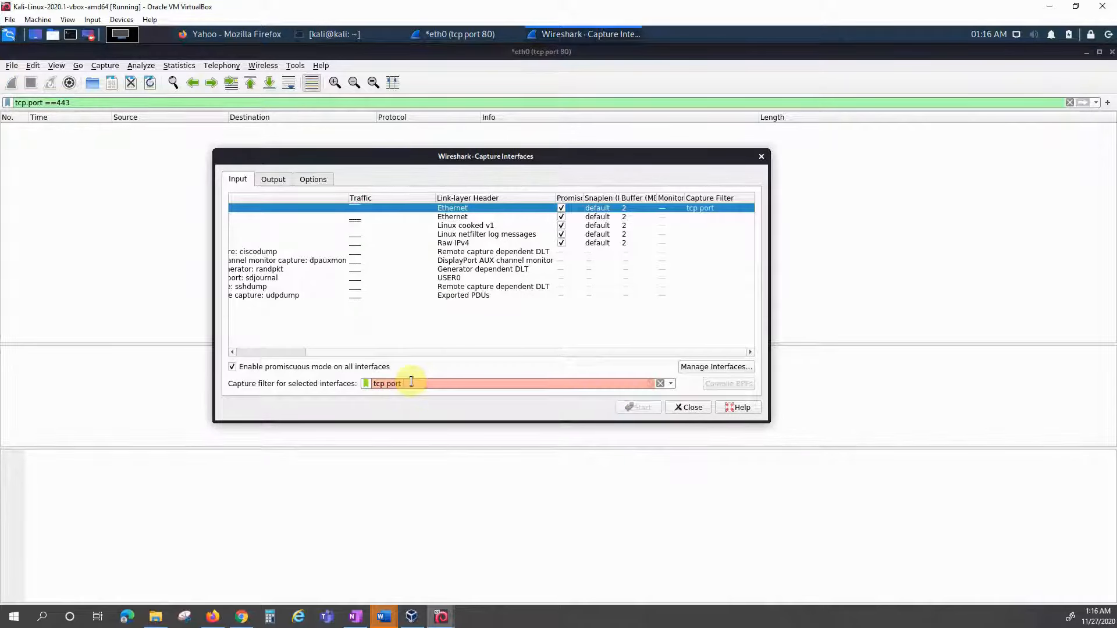
{"action": "type", "text": "80"}
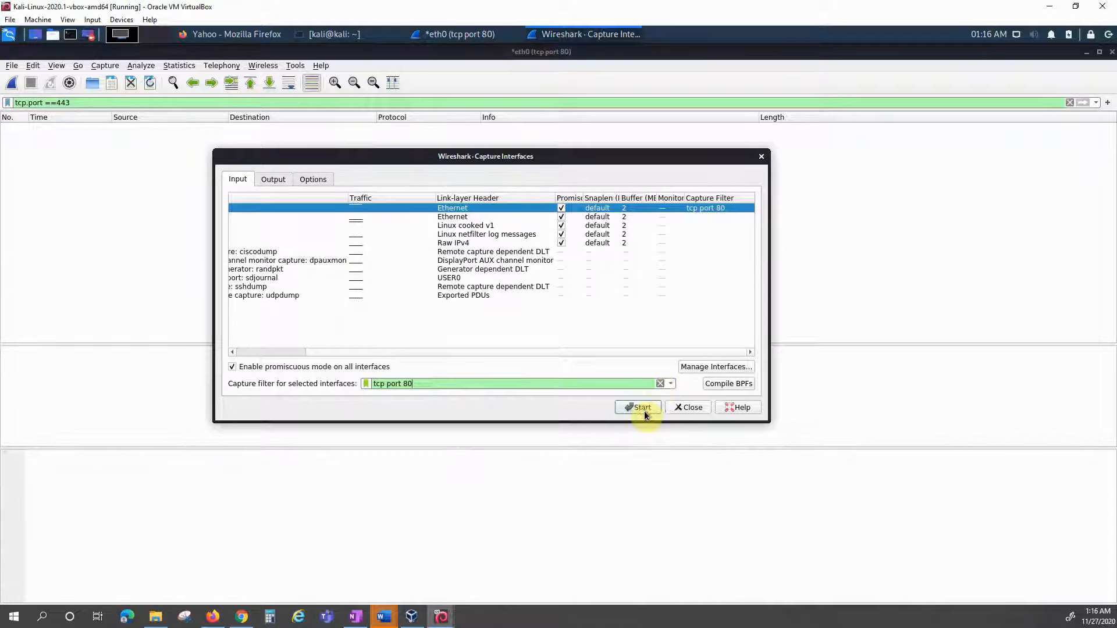
{"action": "left_click", "coordinate": [642, 409]}
{"action": "left_click", "coordinate": [564, 335]}
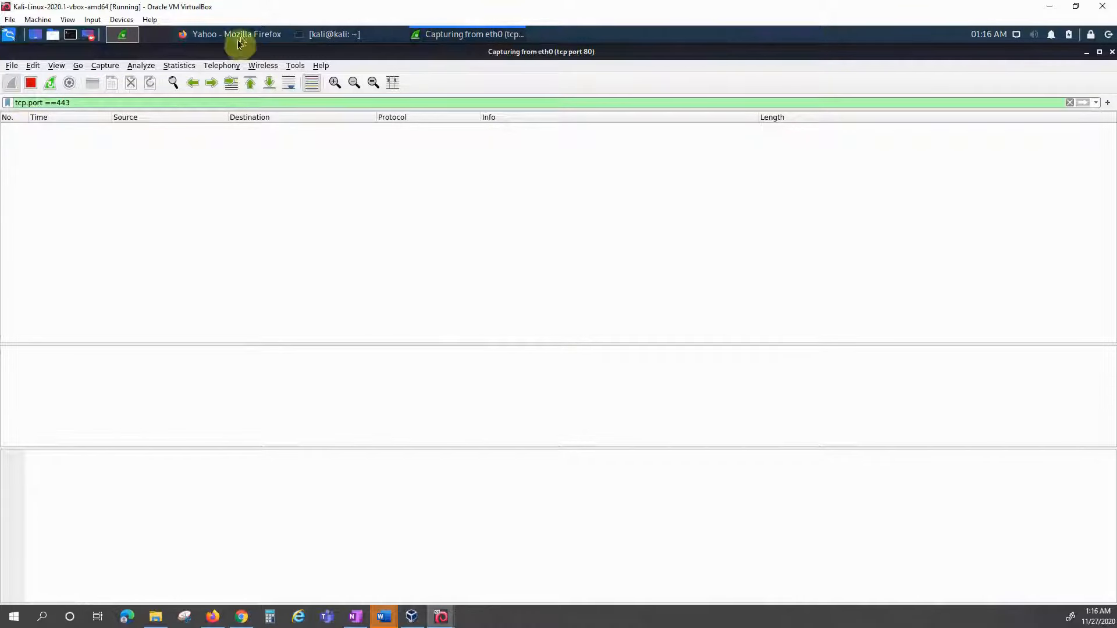
{"action": "left_click", "coordinate": [1069, 102]}
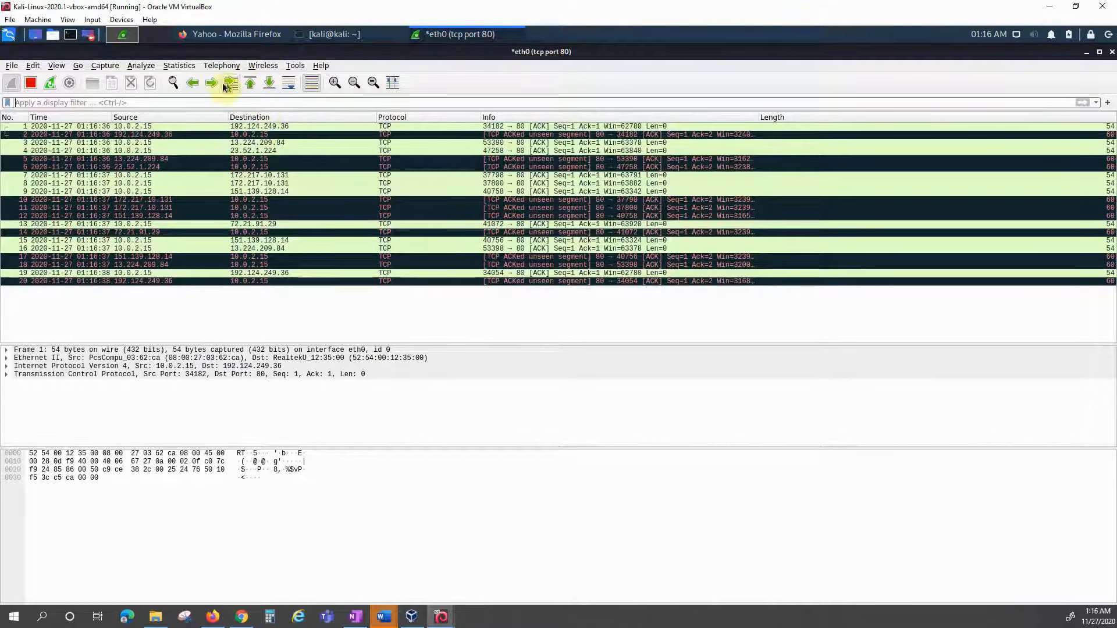
{"action": "left_click", "coordinate": [233, 36]}
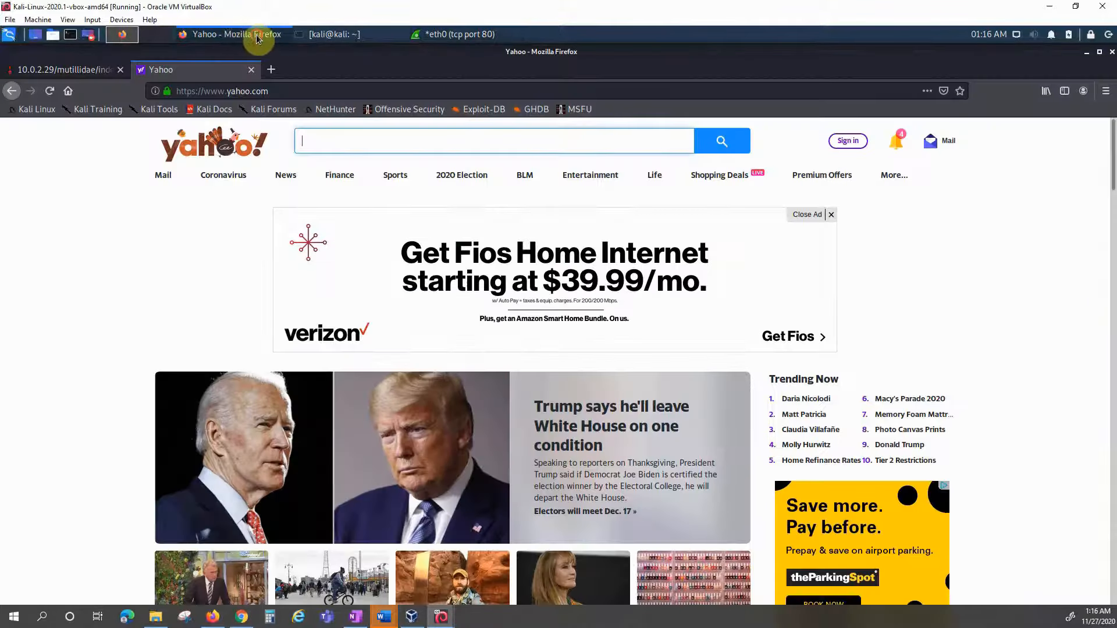
Step: Log out of Mutillidae and enter admin as the login name, moving on to the password field
{"action": "left_click", "coordinate": [256, 36]}
{"action": "left_click", "coordinate": [76, 74]}
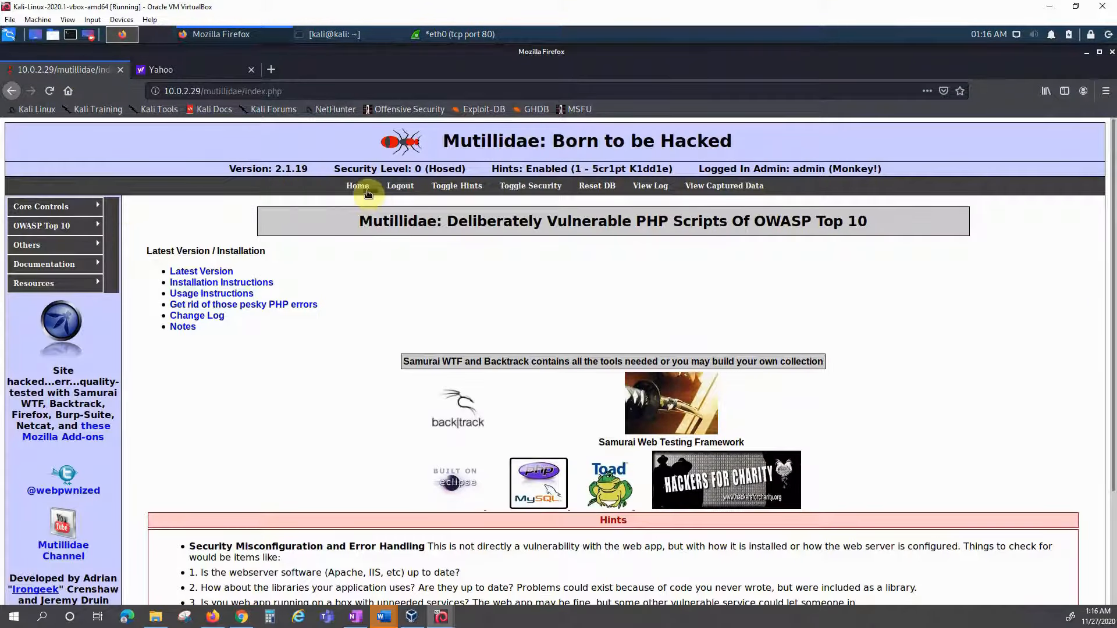
{"action": "left_click", "coordinate": [400, 186]}
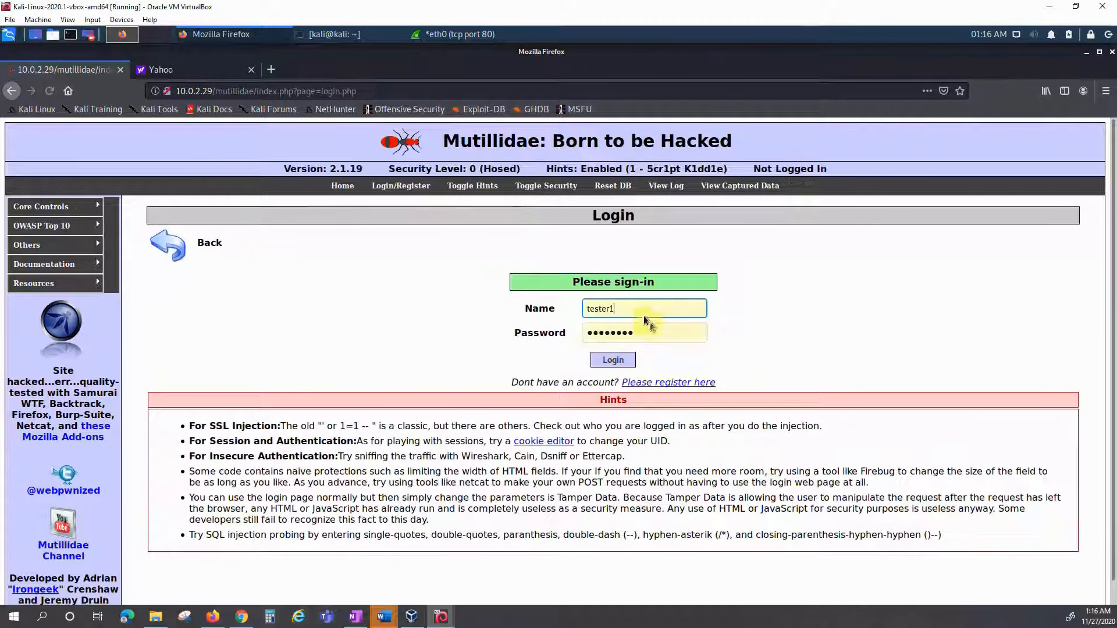
{"action": "left_click_drag", "start_coordinate": [638, 313], "coordinate": [516, 310]}
{"action": "type", "text": "admin"}
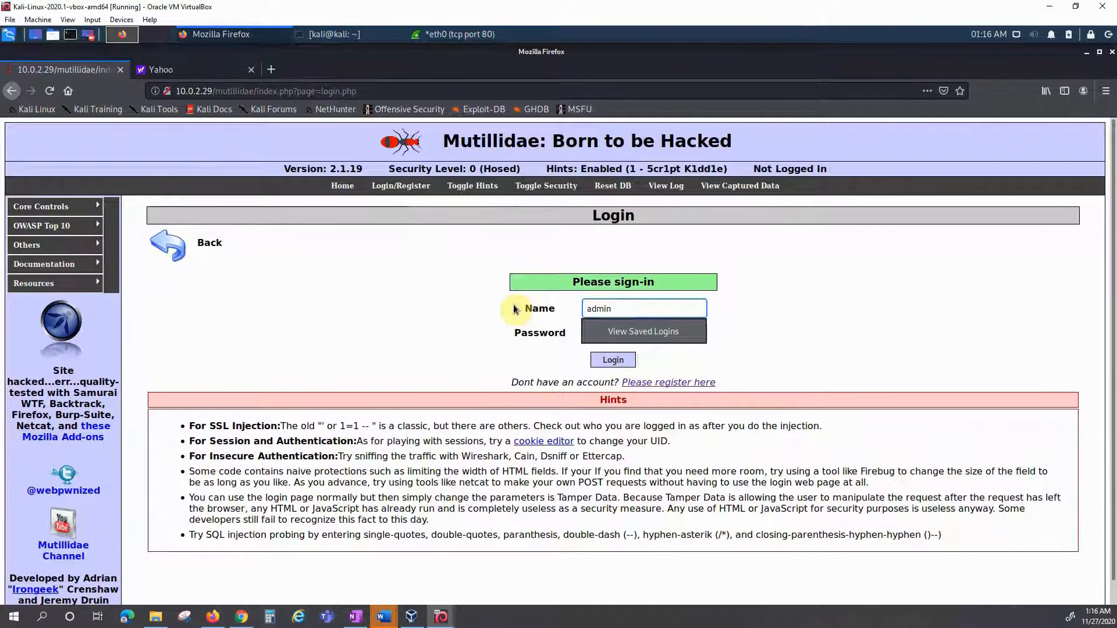
{"action": "key", "text": "Tab"}
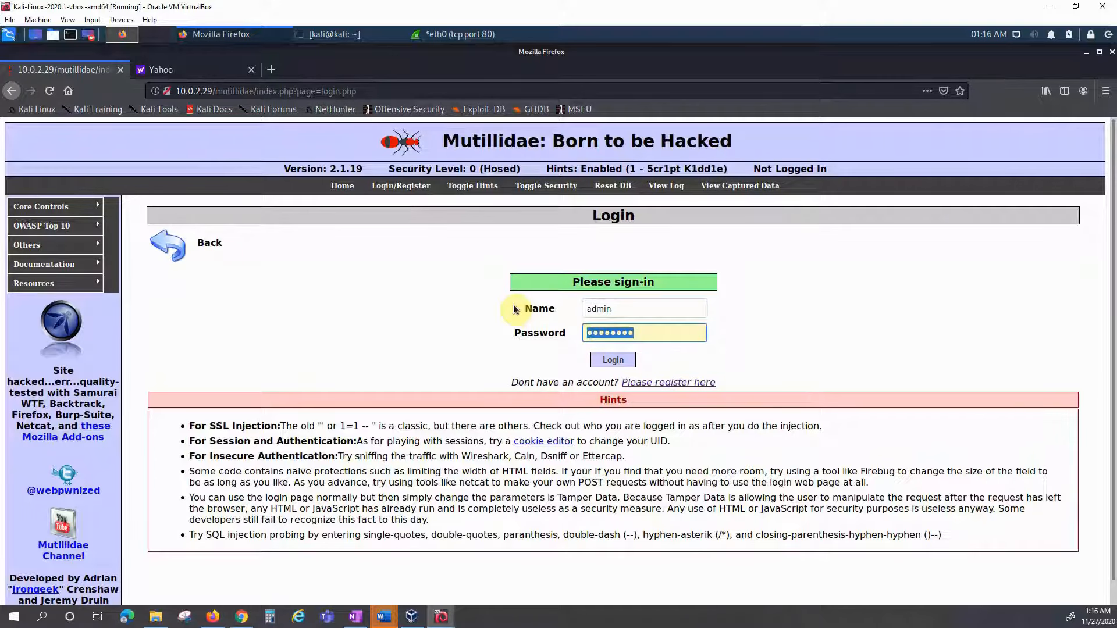
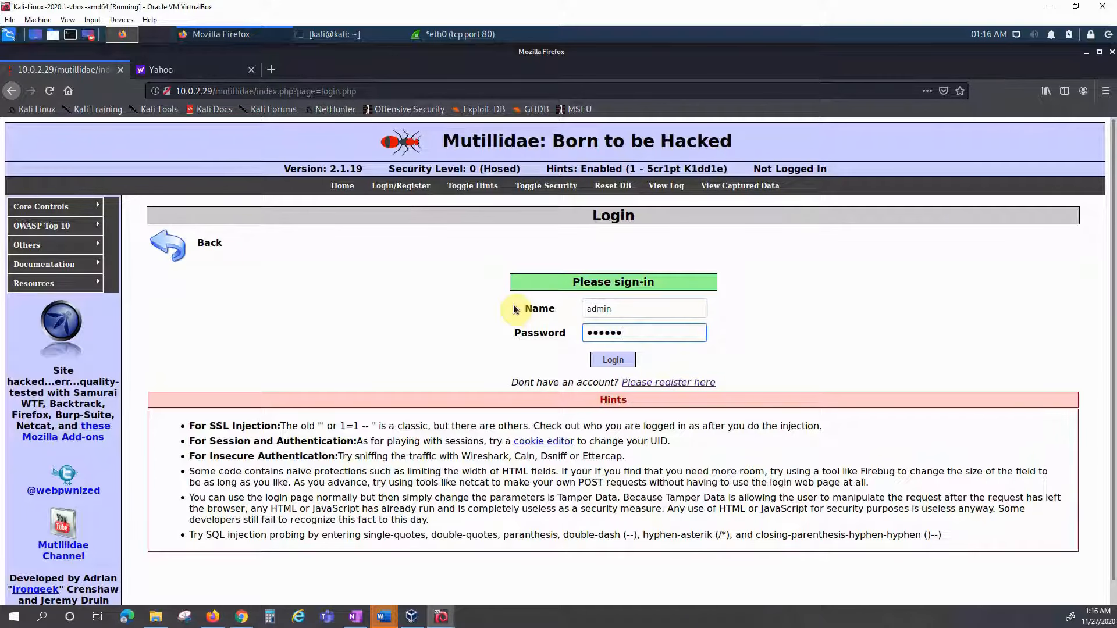
Step: Enter the password and submit the Mutillidae login as admin
{"action": "type", "text": "s"}
{"action": "key", "text": "Return"}
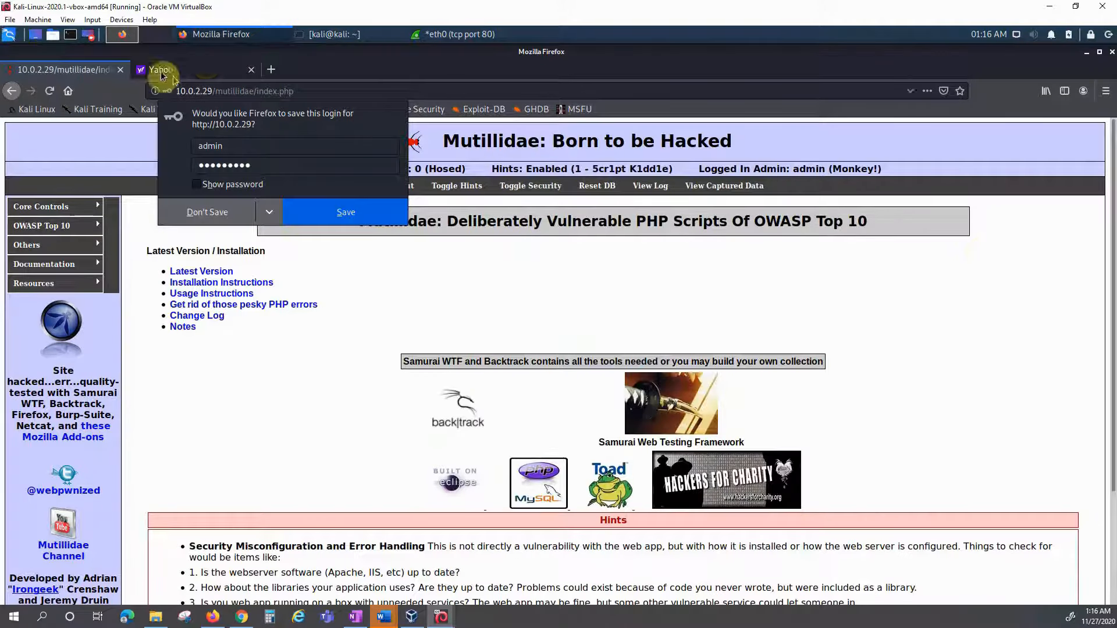
{"action": "left_click", "coordinate": [442, 33]}
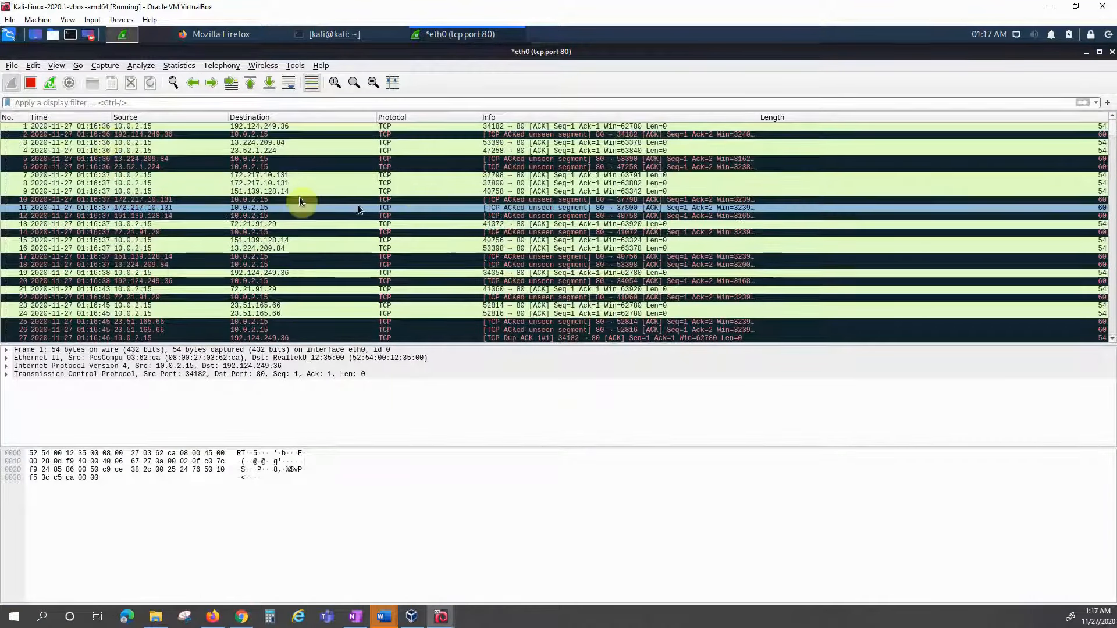
Step: Stop the eth0 capture and apply the display filter tcp.port ==443
{"action": "left_click", "coordinate": [32, 84]}
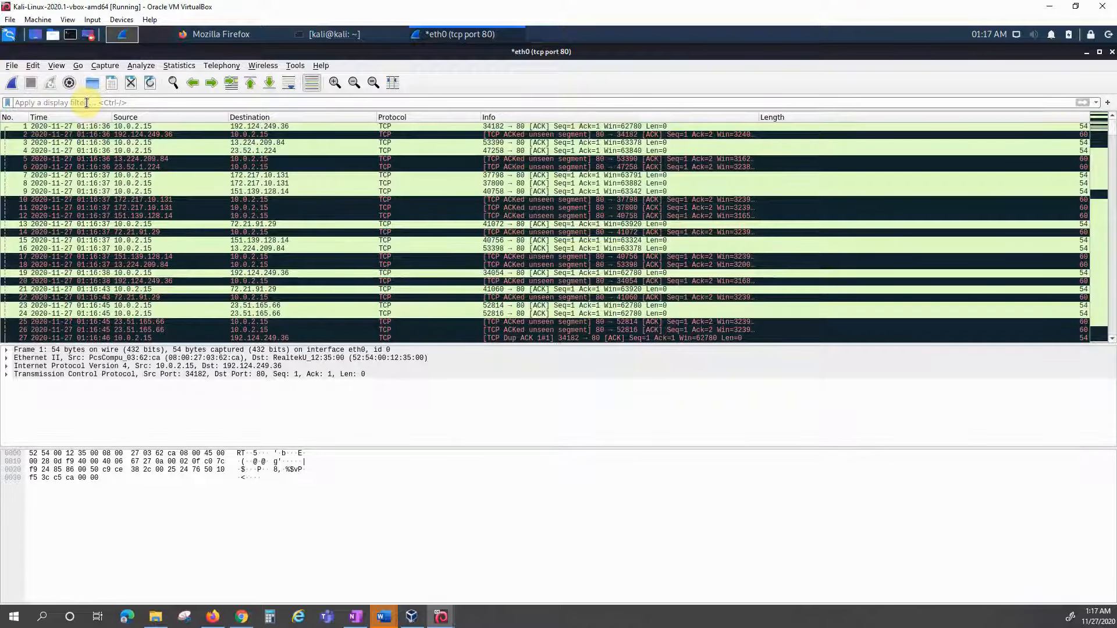
{"action": "left_click", "coordinate": [86, 102]}
{"action": "type", "text": "tcp"}
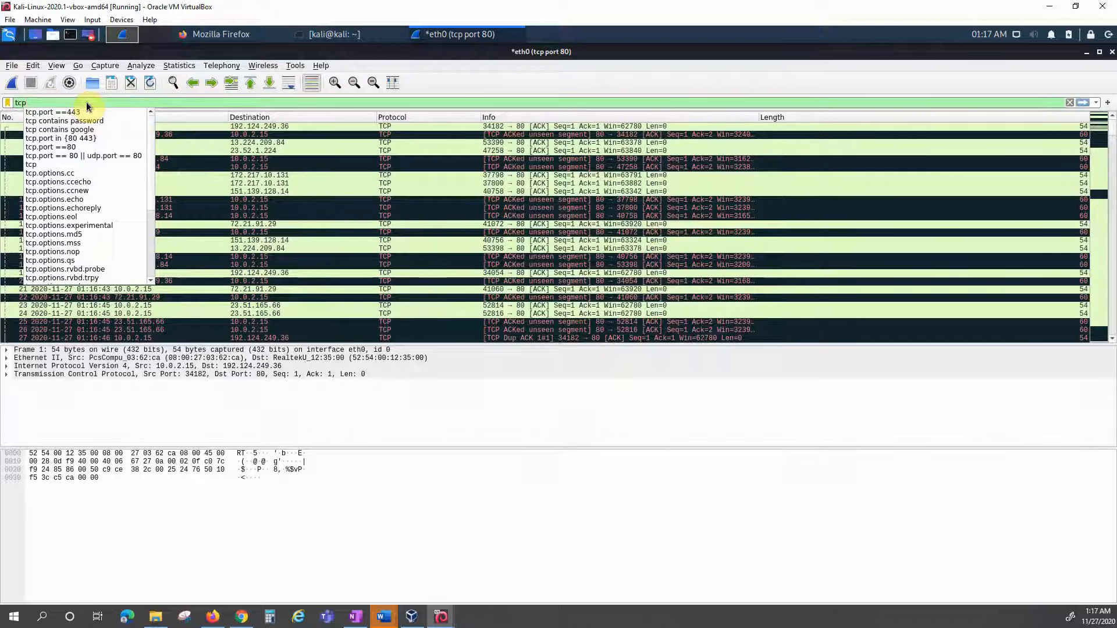
{"action": "type", "text": ".port"}
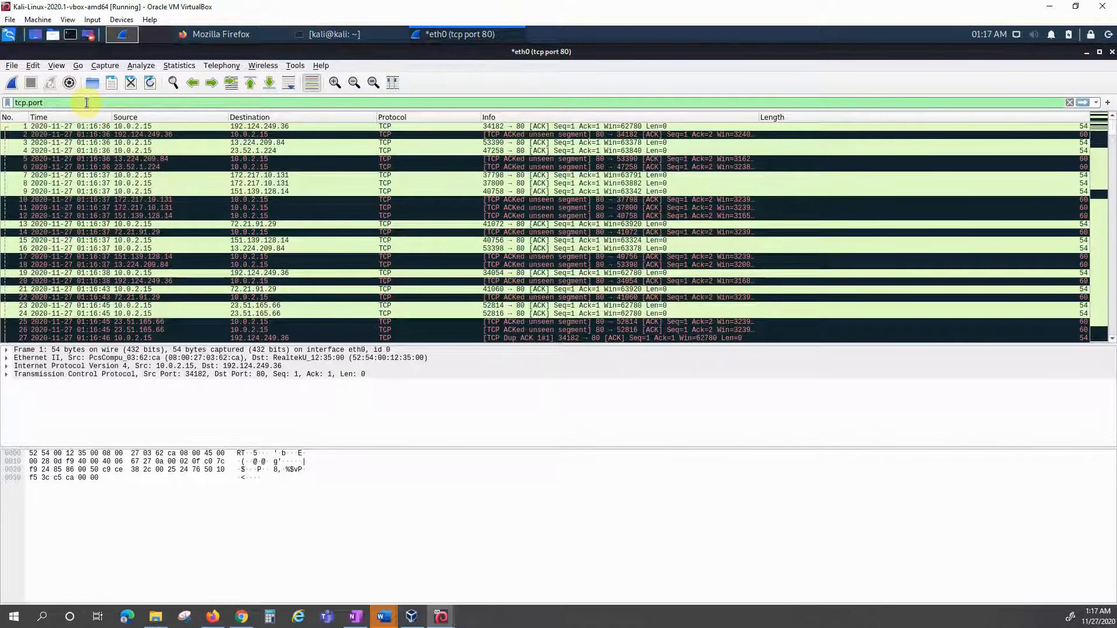
{"action": "type", "text": " 443"}
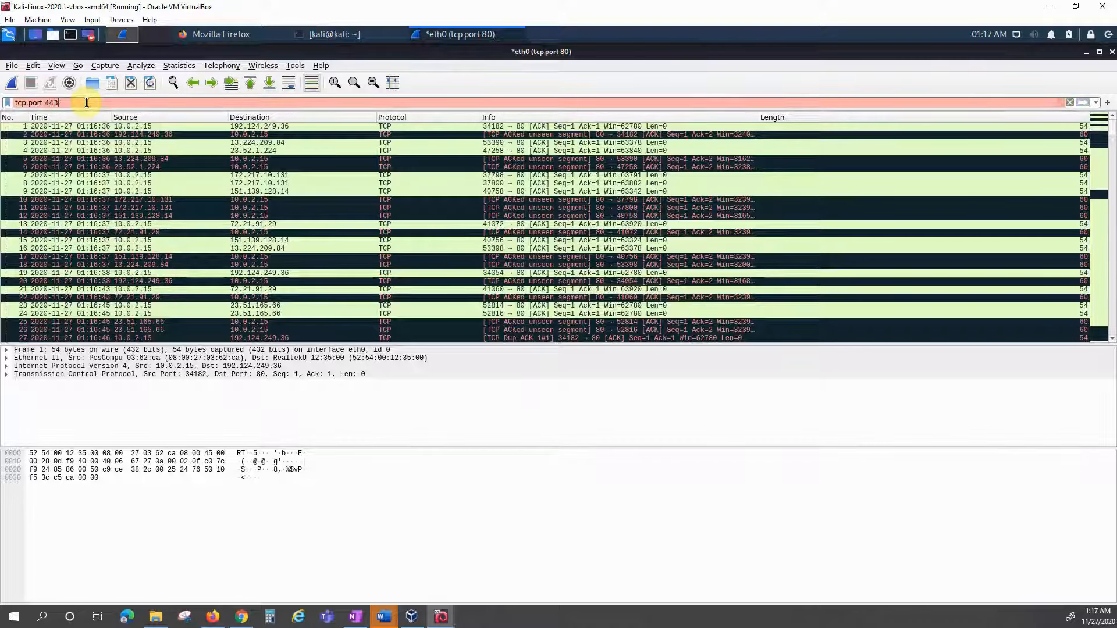
{"action": "key", "text": "BackSpace"}
{"action": "key", "text": "BackSpace"}
{"action": "key", "text": "BackSpace"}
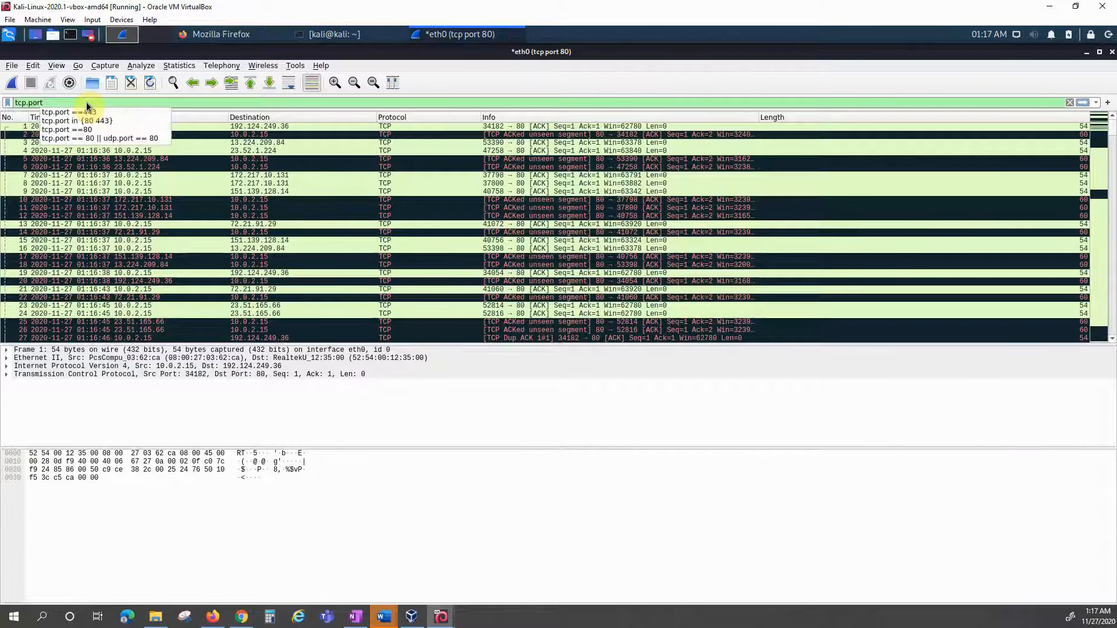
{"action": "type", "text": "=="}
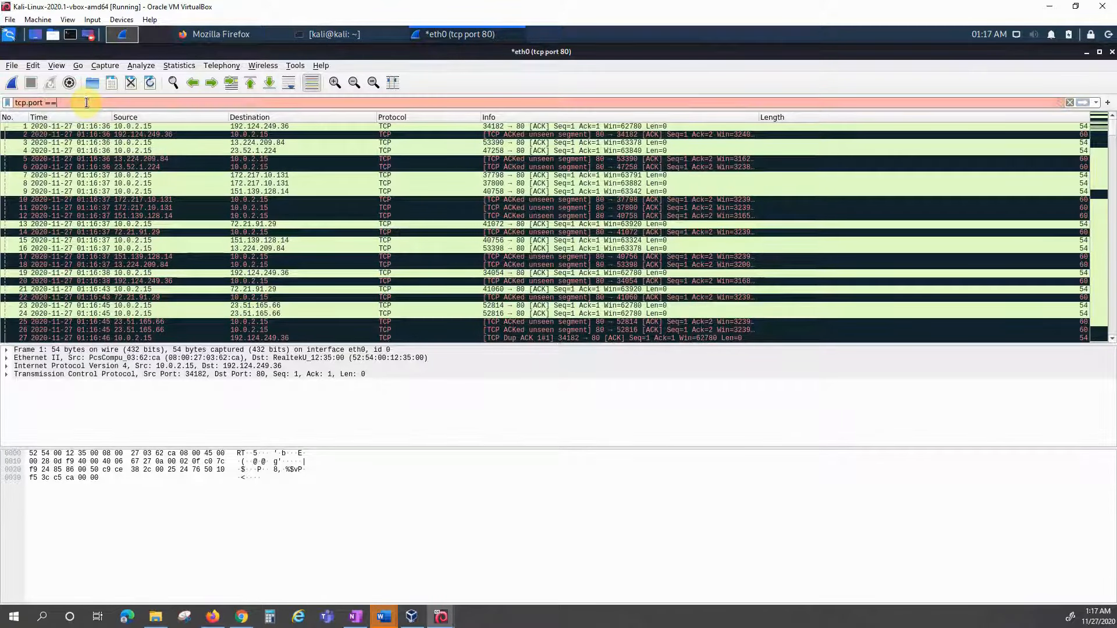
{"action": "type", "text": "443"}
{"action": "key", "text": "Return"}
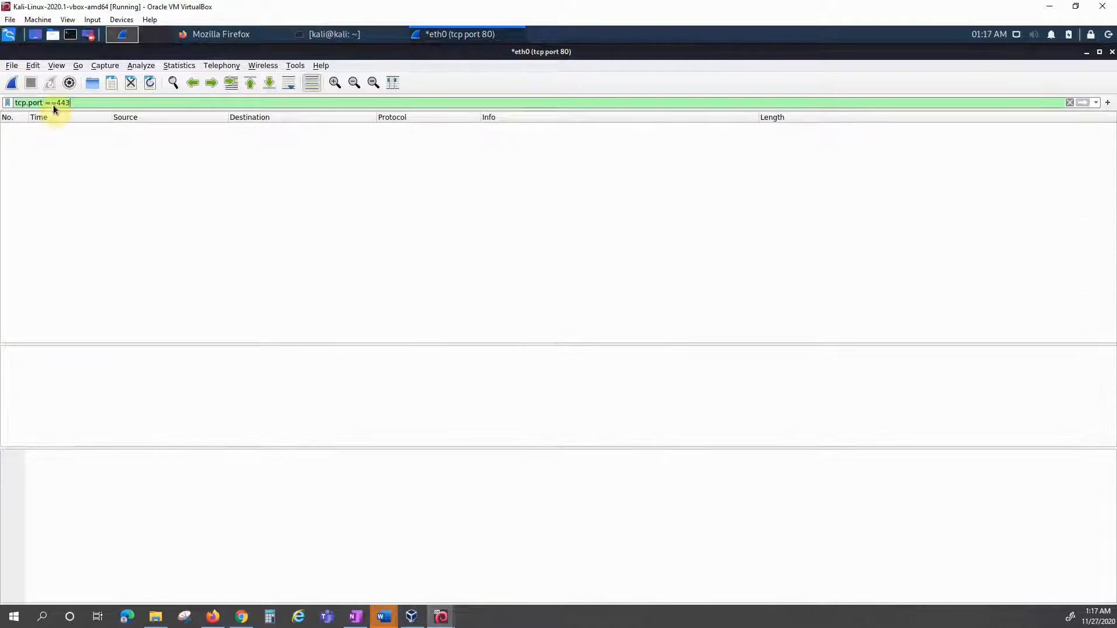
Step: Change the display filter to tcp.port ==80 and glance at the Mutillidae page
{"action": "key", "text": "BackSpace"}
{"action": "key", "text": "BackSpace"}
{"action": "key", "text": "BackSpace"}
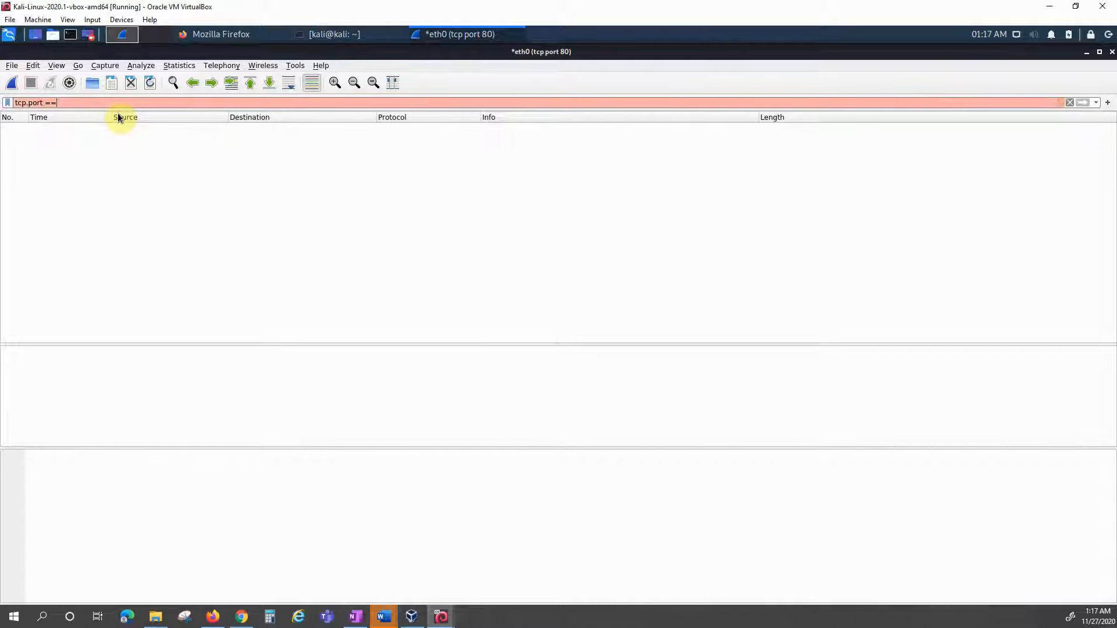
{"action": "type", "text": "80"}
{"action": "key", "text": "Return"}
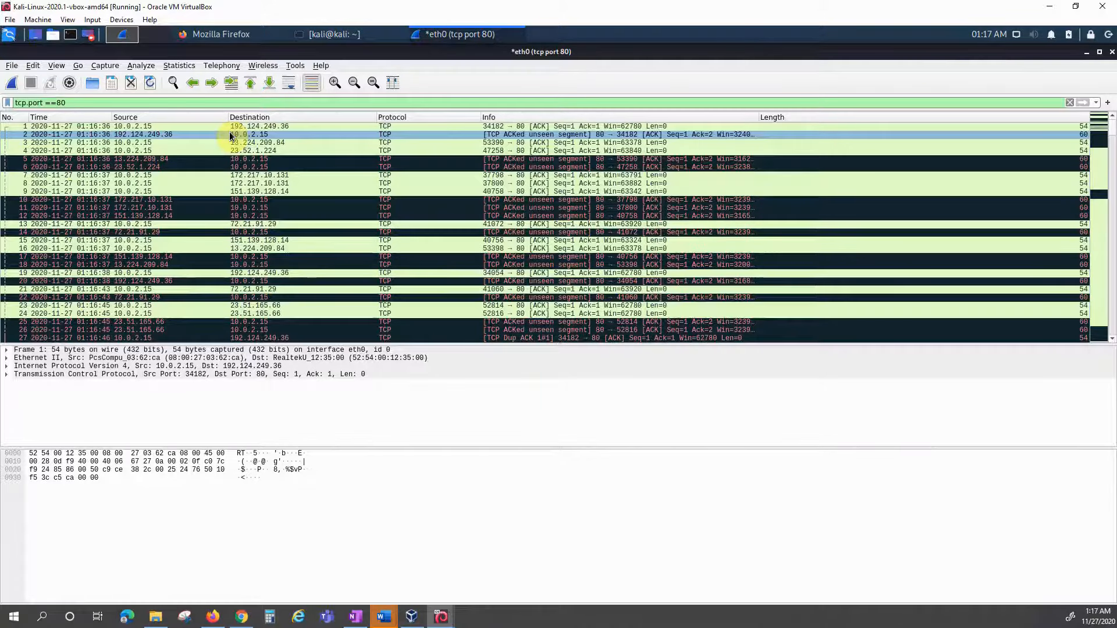
{"action": "left_click", "coordinate": [236, 45]}
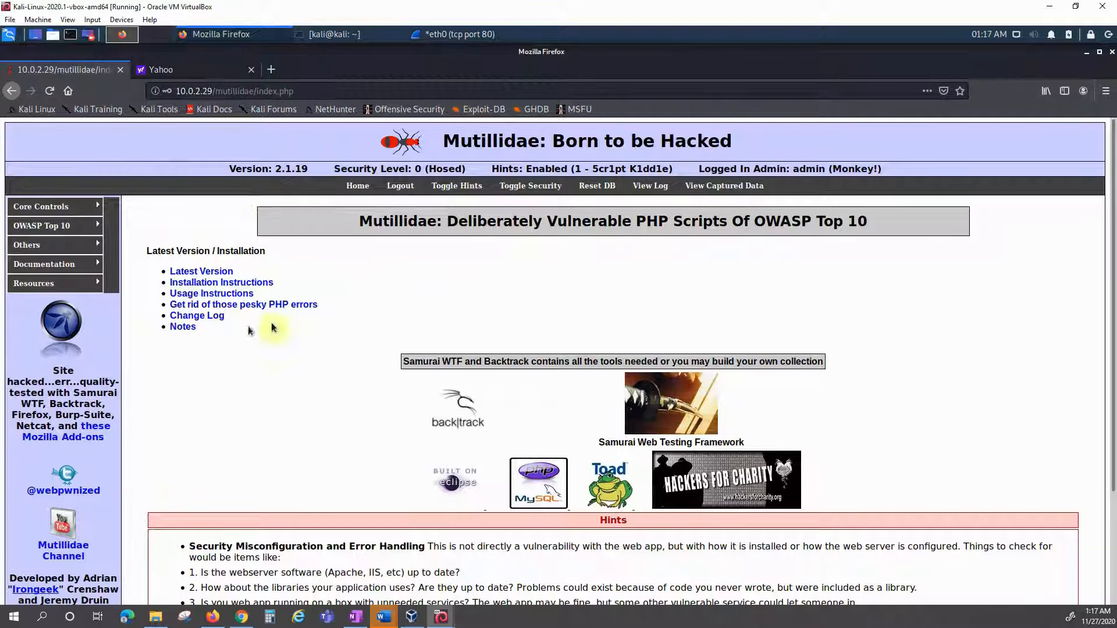
{"action": "left_click", "coordinate": [454, 34]}
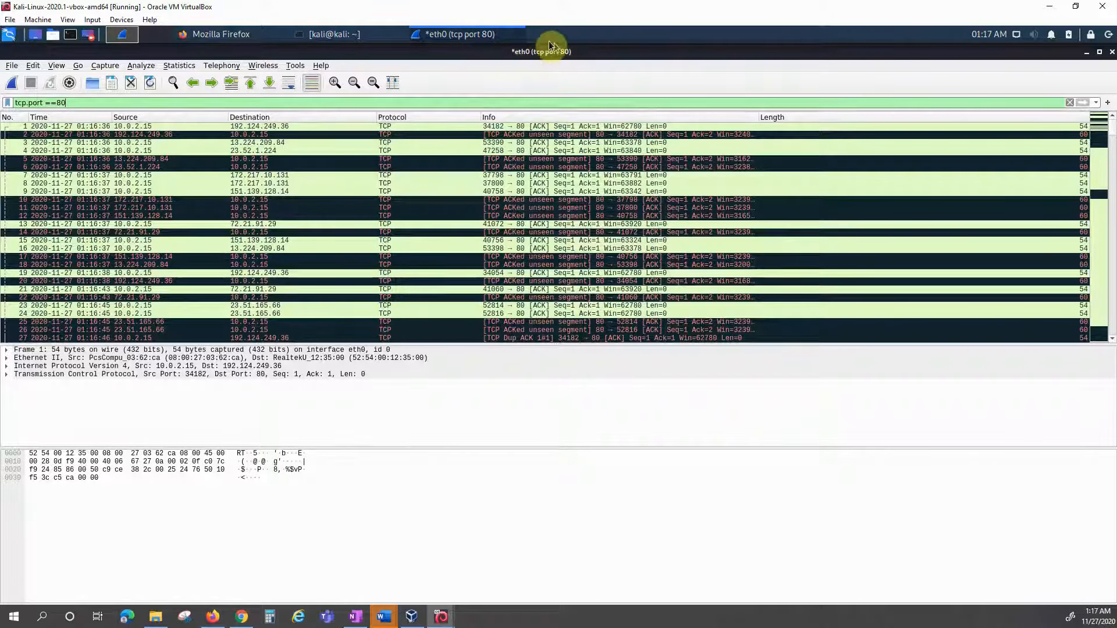
Step: Start a fresh capture without saving the old packets, then stop it
{"action": "left_click", "coordinate": [11, 83]}
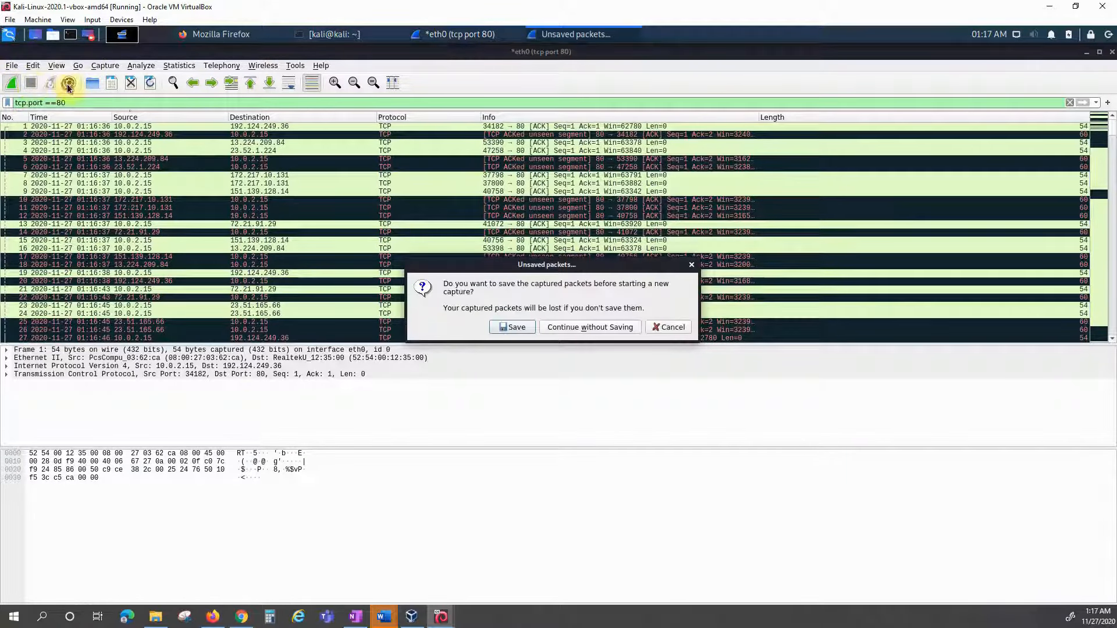
{"action": "left_click", "coordinate": [570, 327]}
{"action": "left_click", "coordinate": [31, 82]}
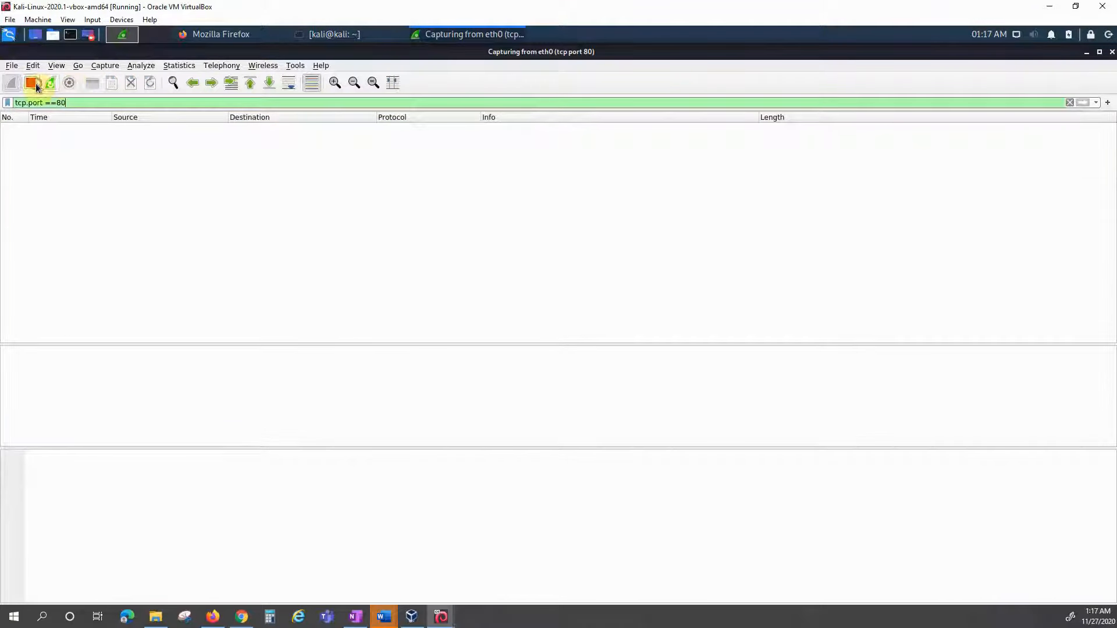
{"action": "left_click", "coordinate": [632, 356]}
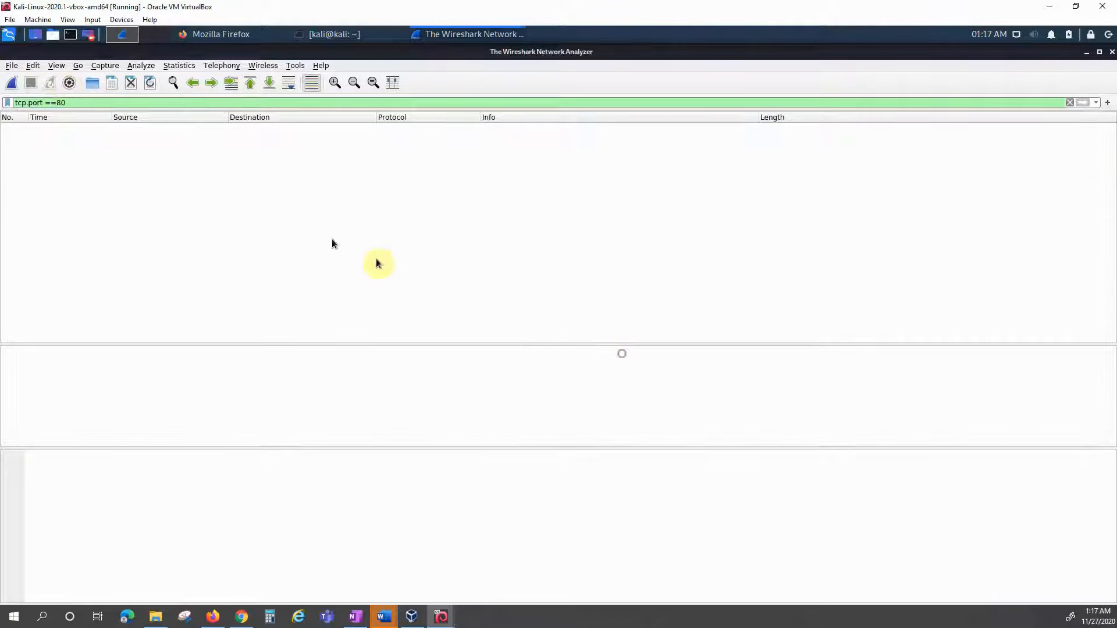
Step: Restart the eth0 capture with capture filter 'tcp port 443' and clear the display filter
{"action": "left_click", "coordinate": [70, 82]}
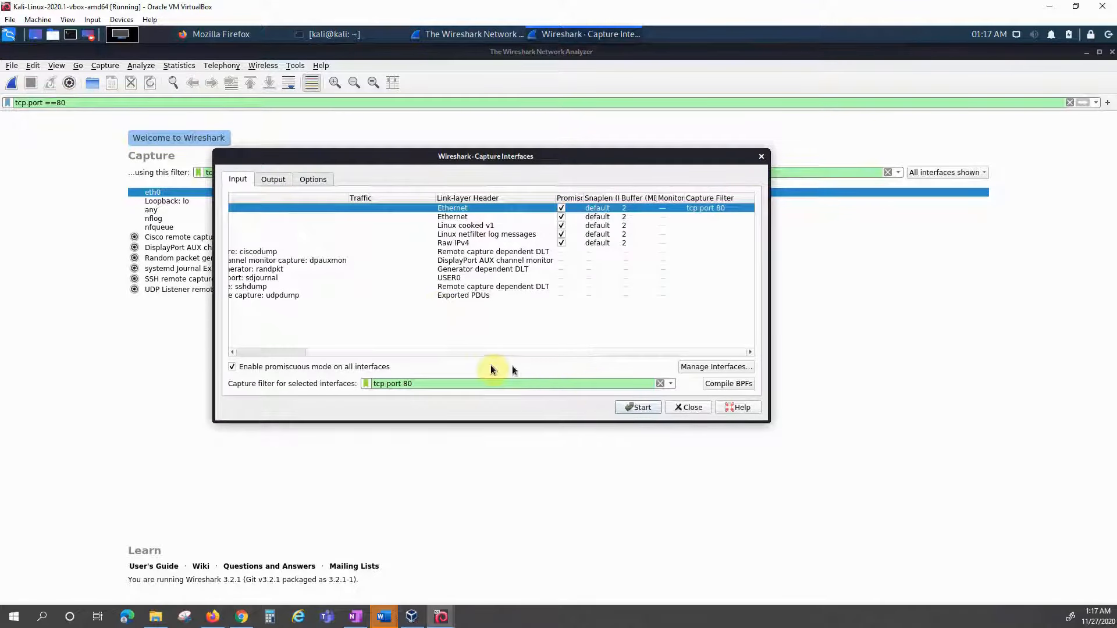
{"action": "left_click", "coordinate": [659, 384]}
{"action": "left_click", "coordinate": [660, 385]}
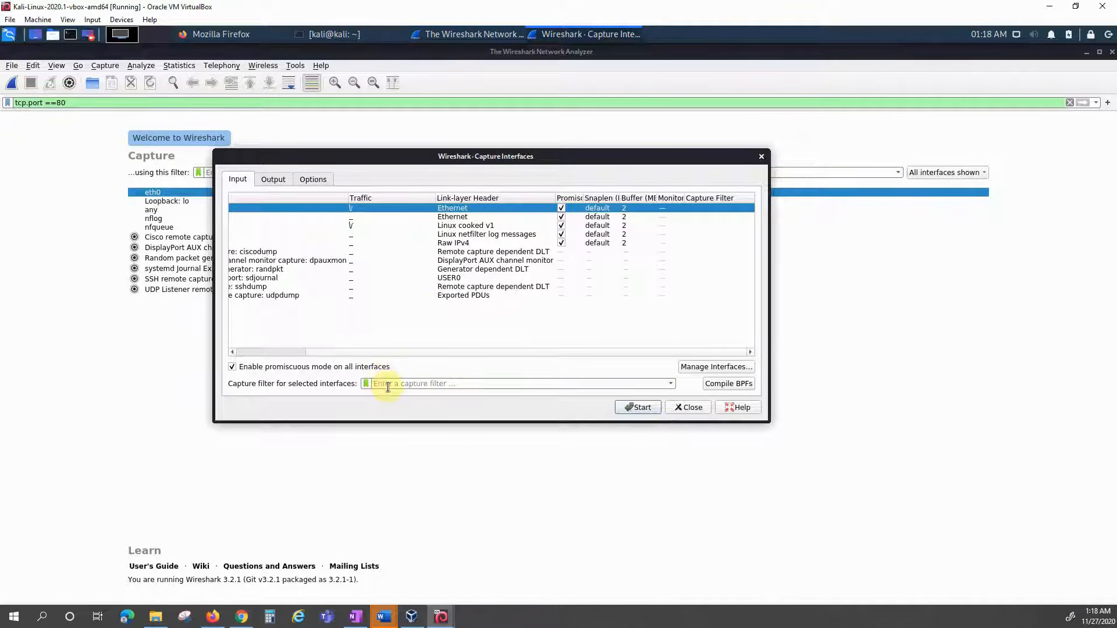
{"action": "type", "text": "tcp"}
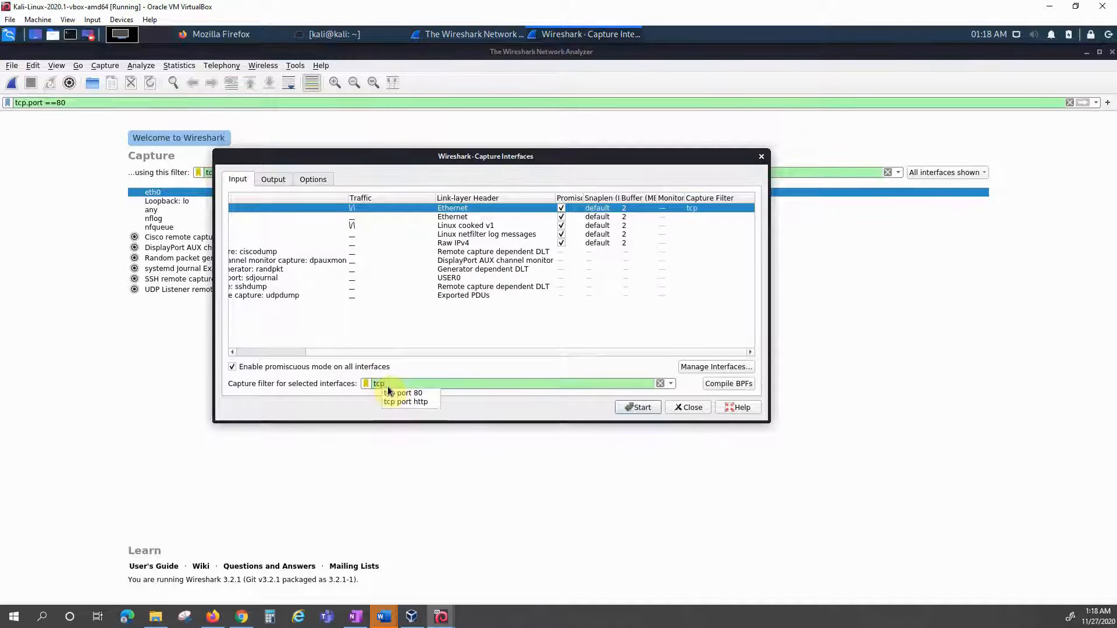
{"action": "type", "text": " port"}
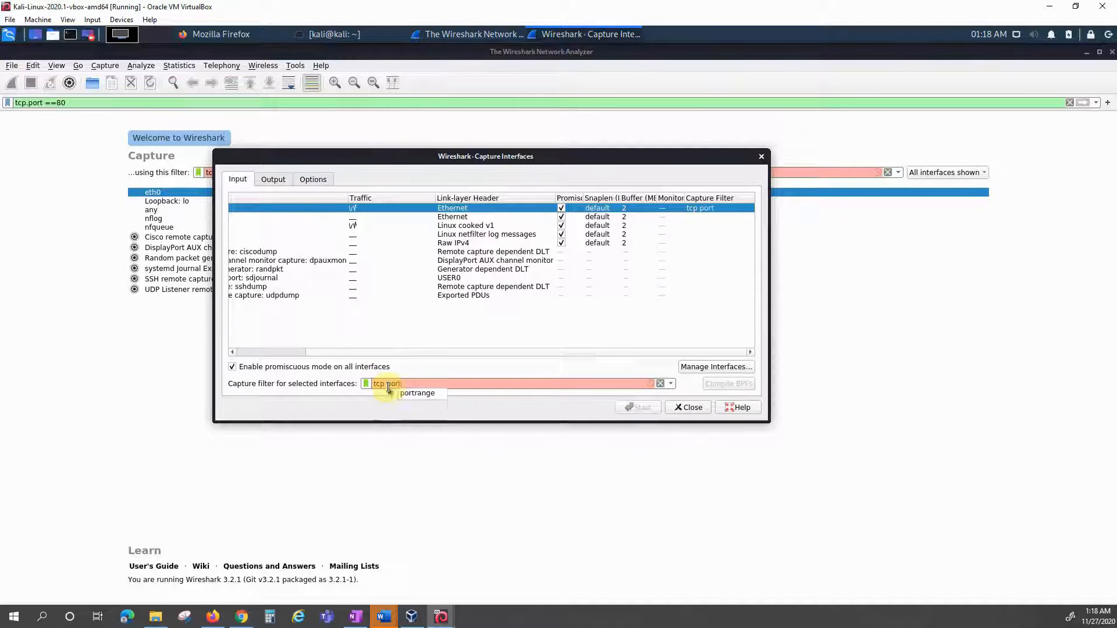
{"action": "type", "text": " 443"}
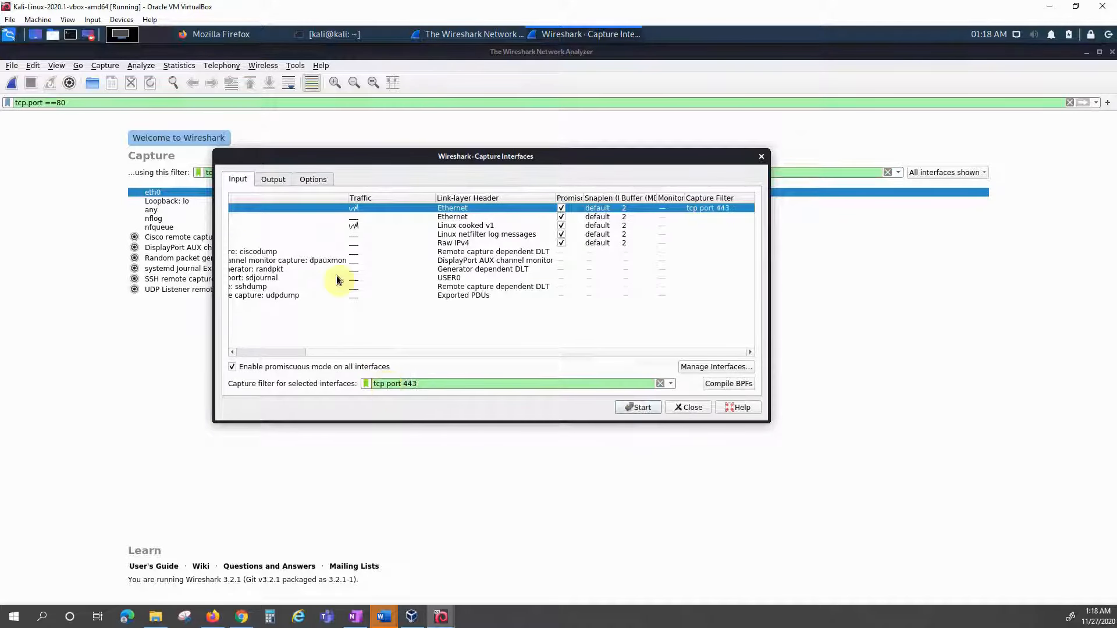
{"action": "left_click", "coordinate": [638, 409]}
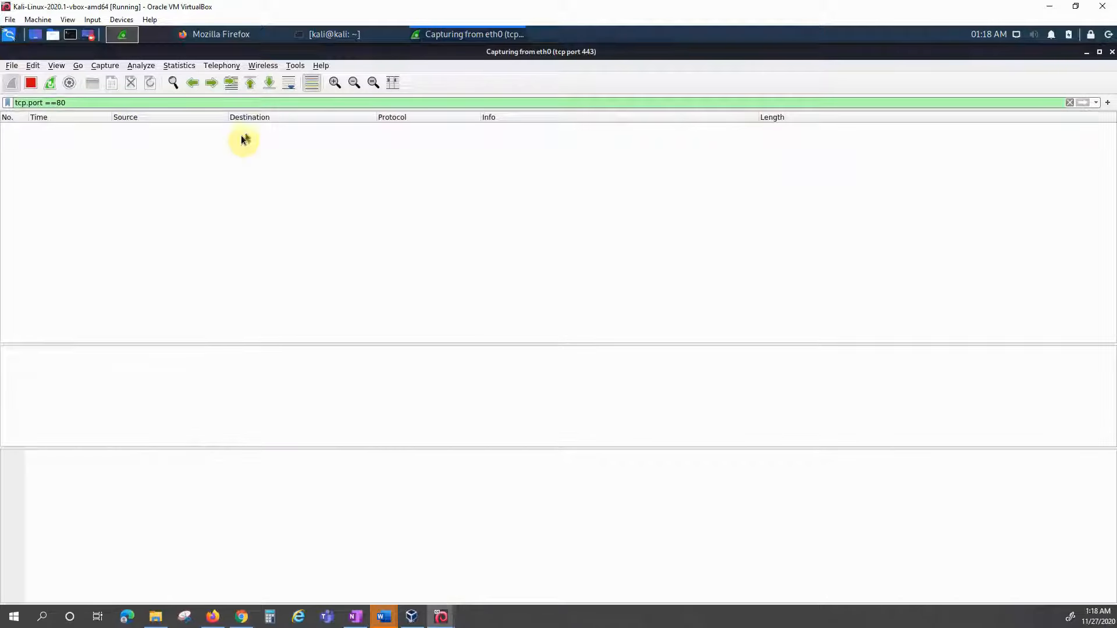
{"action": "left_click", "coordinate": [1069, 102]}
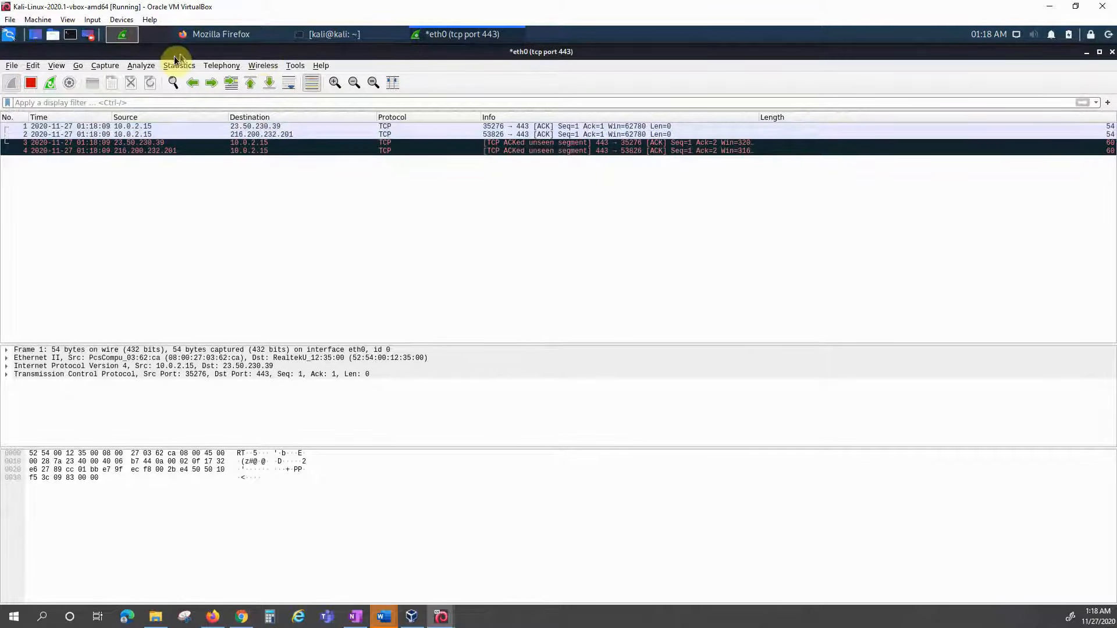
{"action": "left_click", "coordinate": [209, 34]}
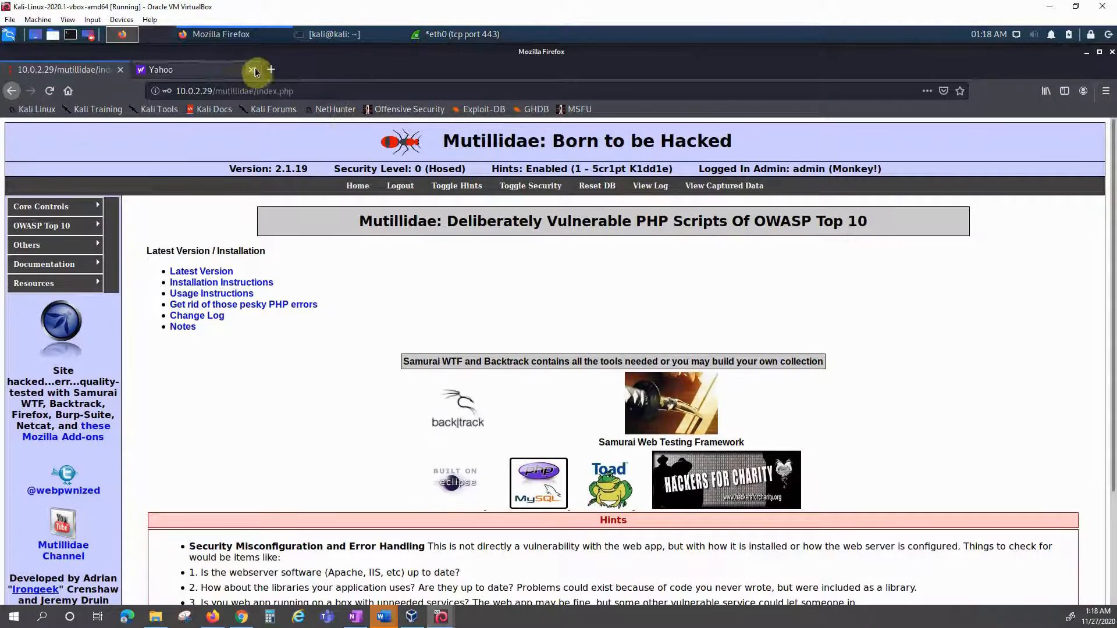
Step: Close the old Yahoo tab and load yahoo.com in a new Firefox tab
{"action": "left_click", "coordinate": [252, 70]}
{"action": "left_click", "coordinate": [140, 70]}
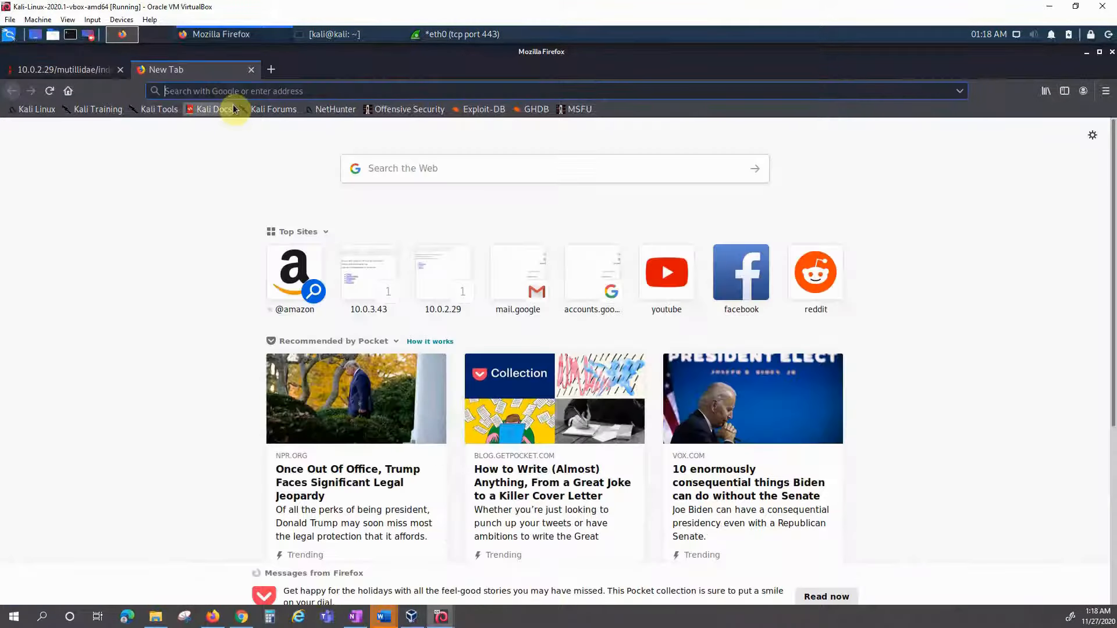
{"action": "type", "text": "yah"}
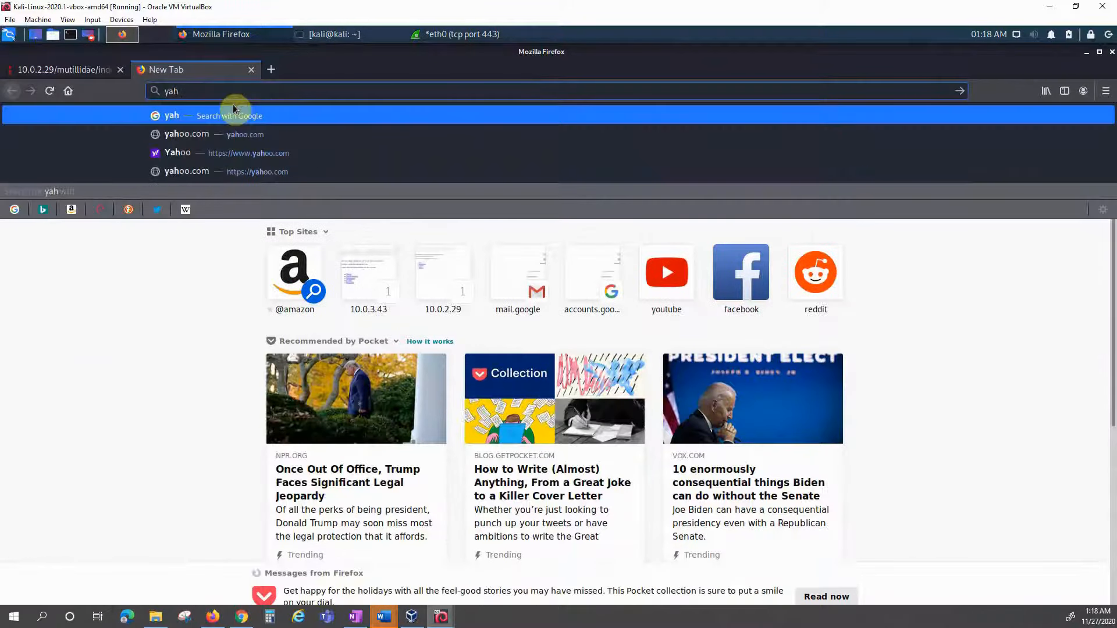
{"action": "type", "text": "oo.com"}
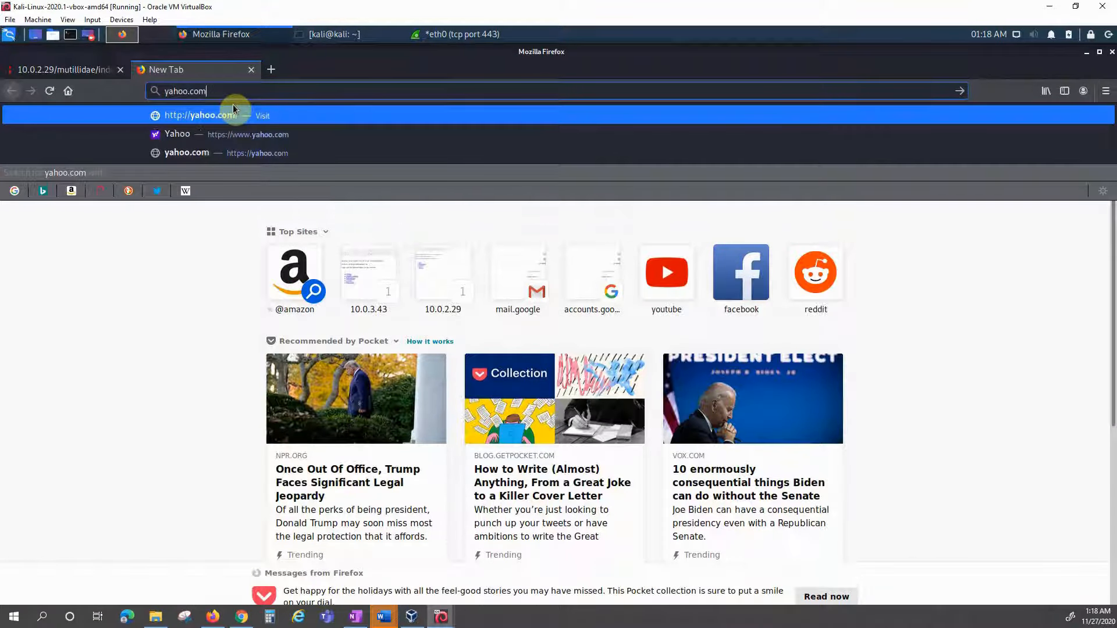
{"action": "key", "text": "Return"}
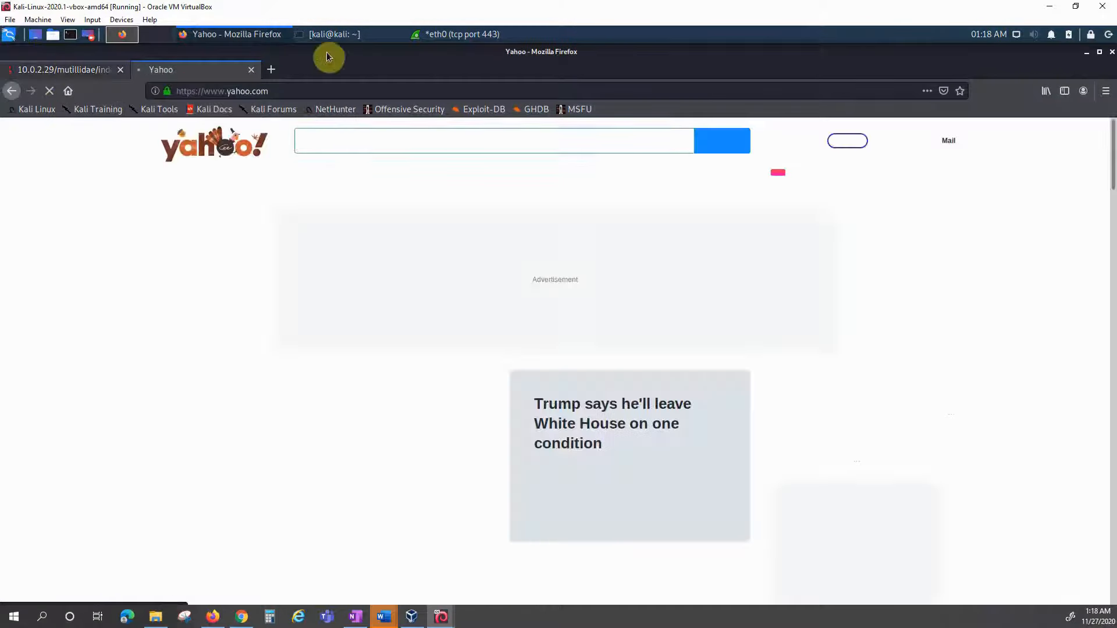
Step: Stop the capture and filter the packet list to tcp.port == 443, correcting an initial port 80
{"action": "left_click", "coordinate": [437, 34]}
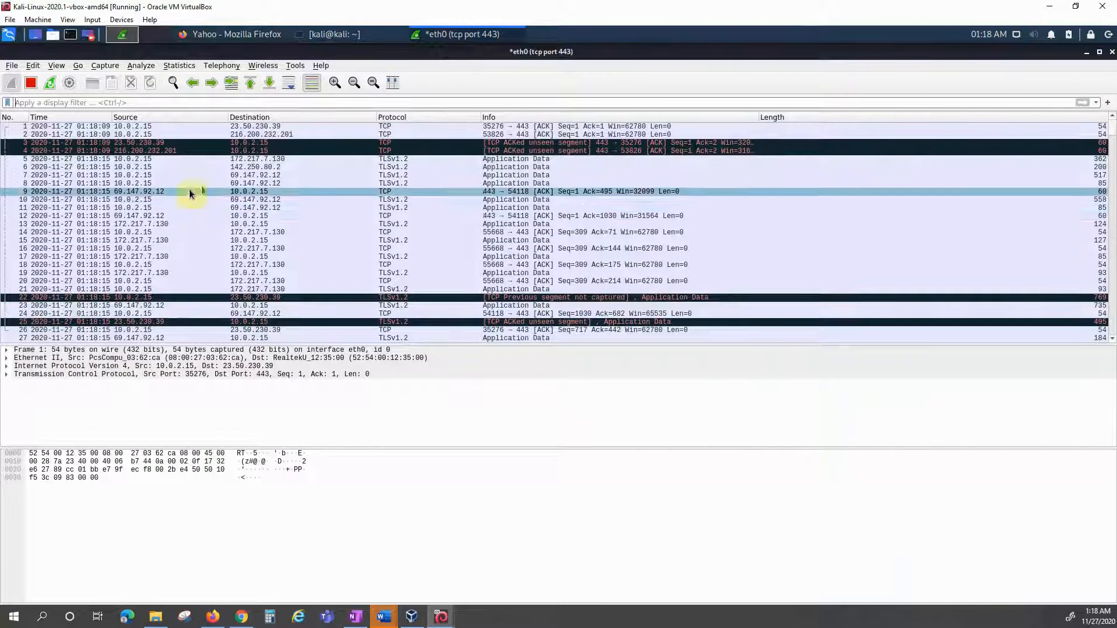
{"action": "left_click", "coordinate": [32, 84]}
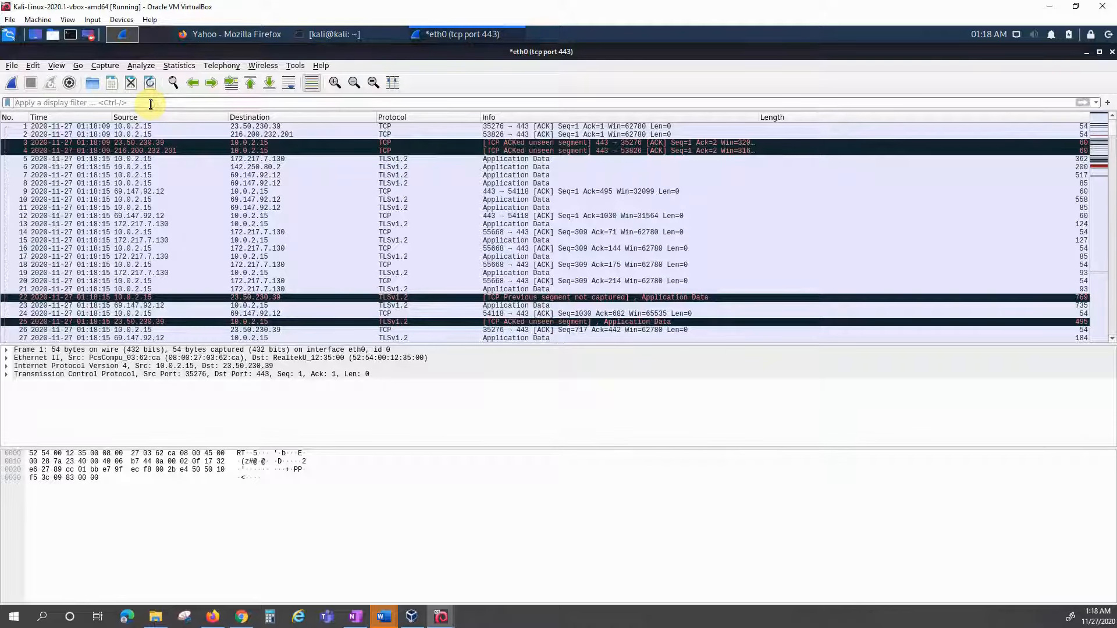
{"action": "type", "text": "tcp"}
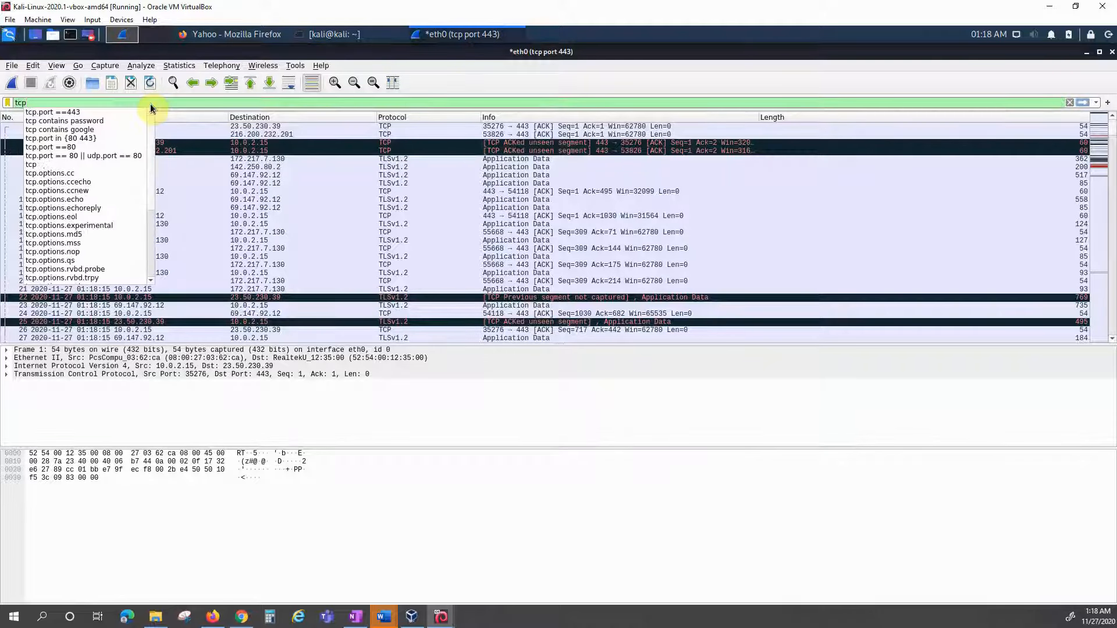
{"action": "type", "text": ".port"}
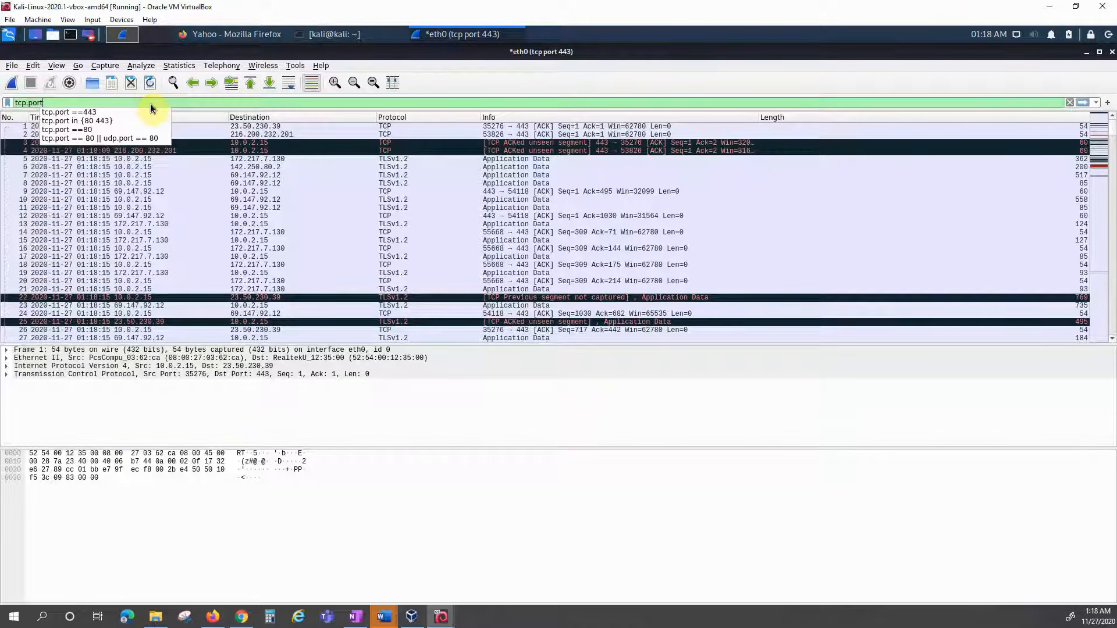
{"action": "type", "text": " ="}
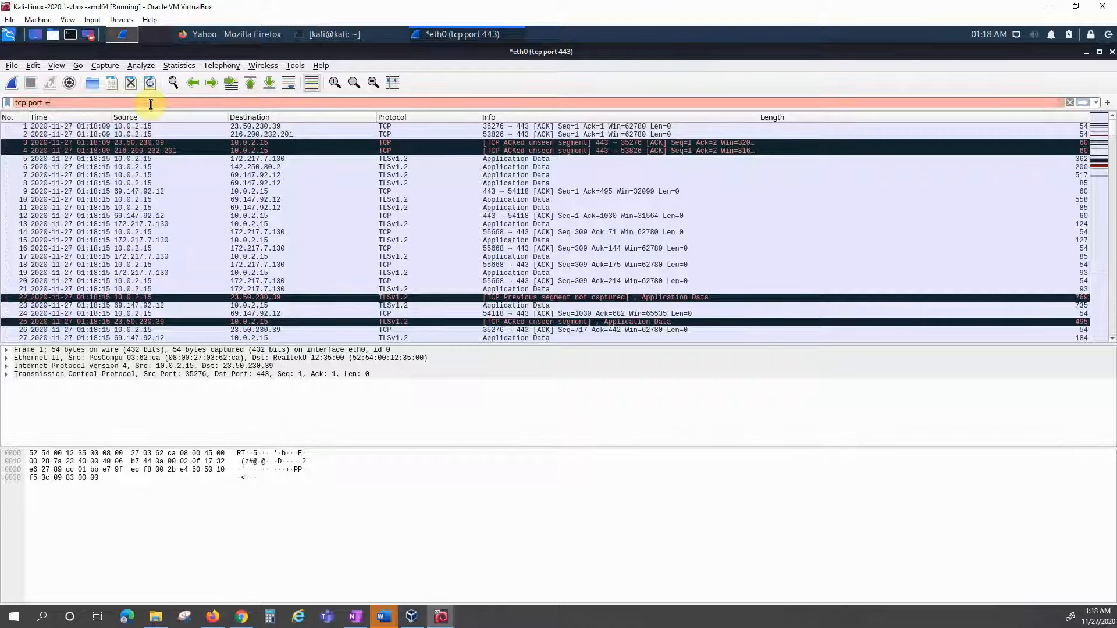
{"action": "type", "text": "= 80"}
{"action": "key", "text": "Return"}
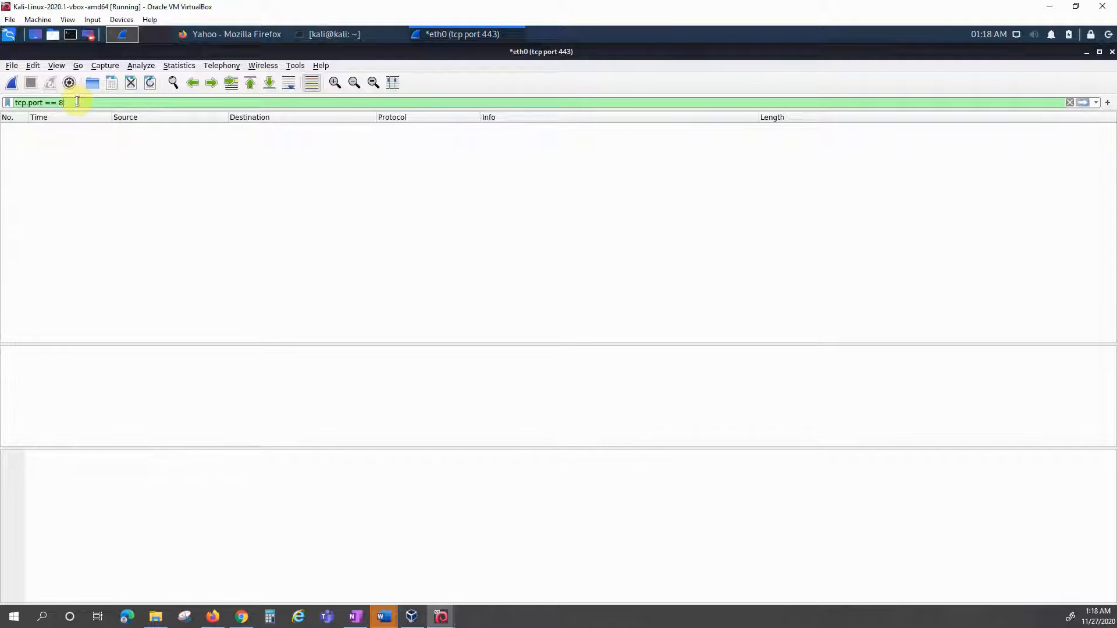
{"action": "key", "text": "BackSpace"}
{"action": "type", "text": "443"}
{"action": "key", "text": "Return"}
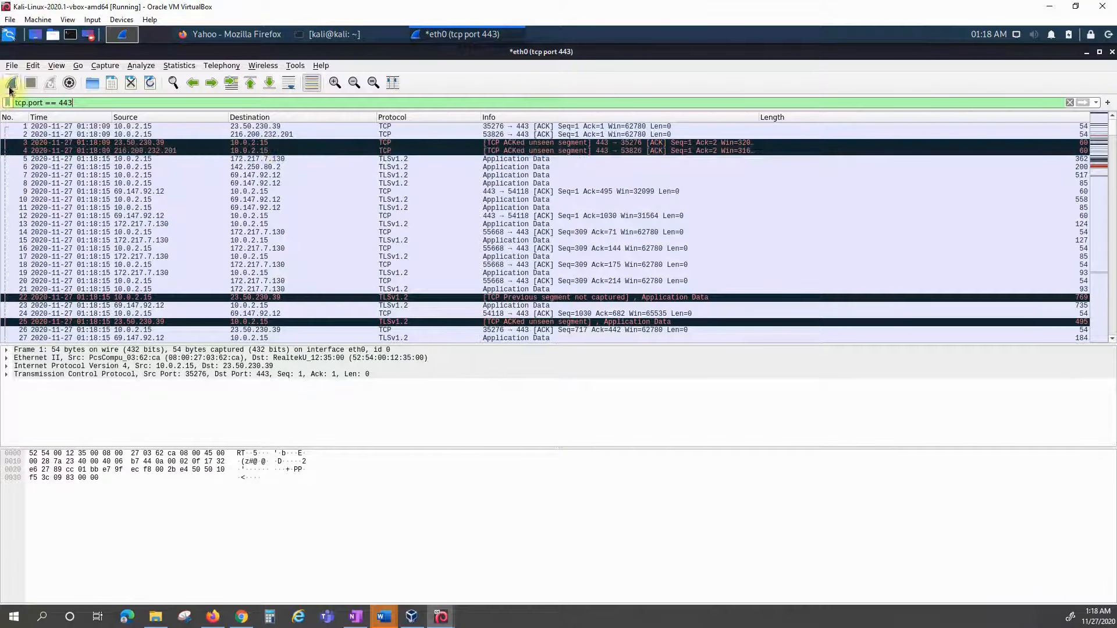
Step: Replace the capture filter with 'host 10.0.2.15' and restart the eth0 capture, discarding old packets
{"action": "left_click", "coordinate": [70, 84]}
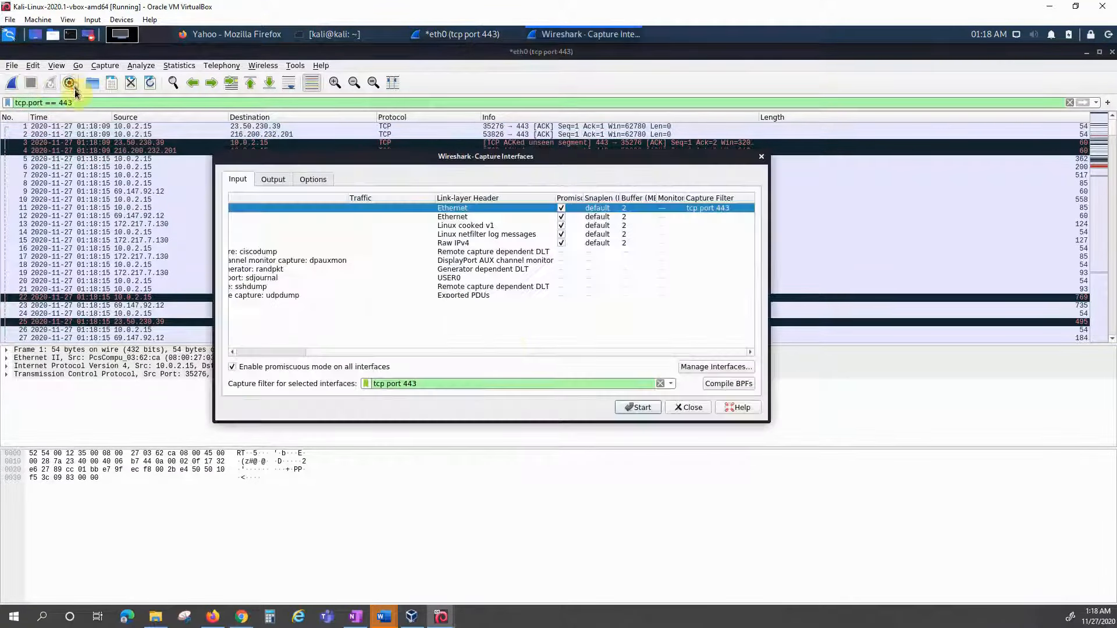
{"action": "left_click", "coordinate": [661, 384]}
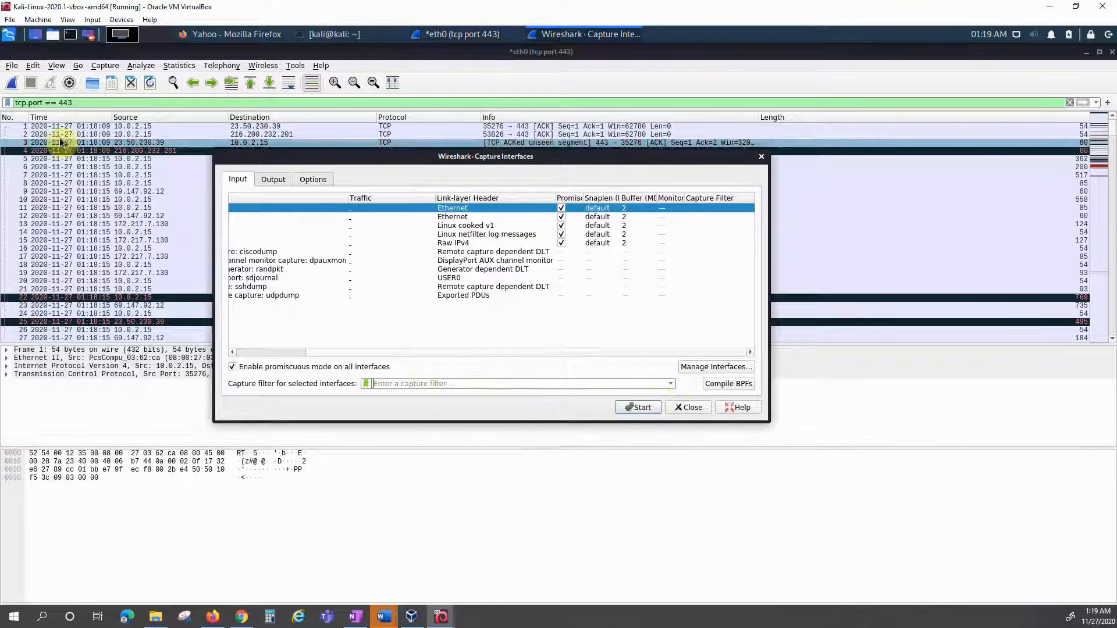
{"action": "left_click", "coordinate": [394, 383]}
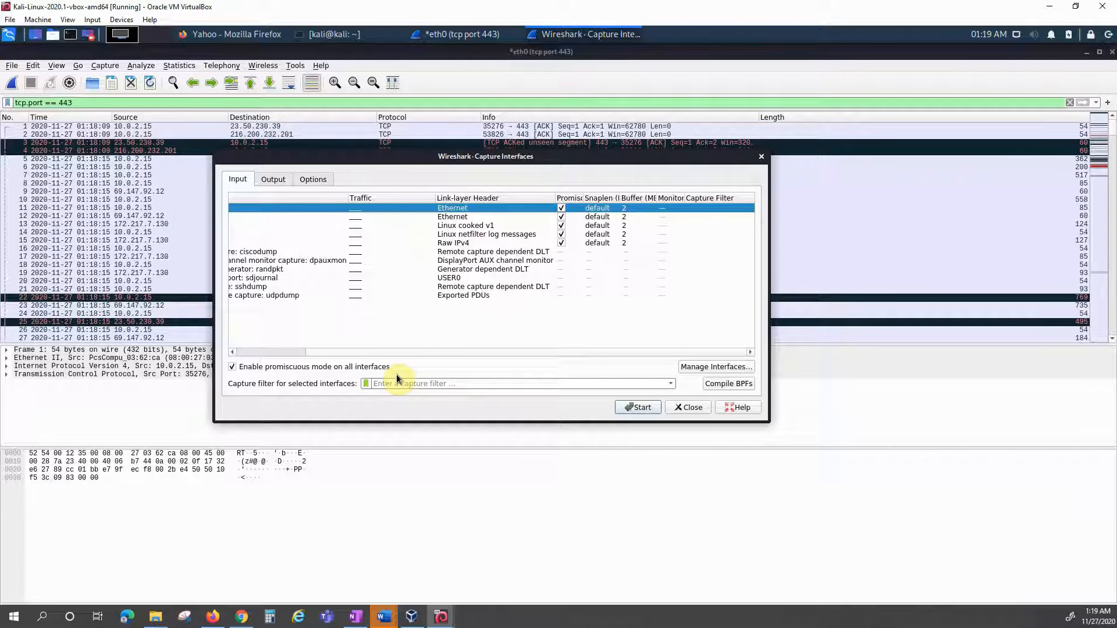
{"action": "left_click", "coordinate": [396, 375]}
{"action": "type", "text": "ip"}
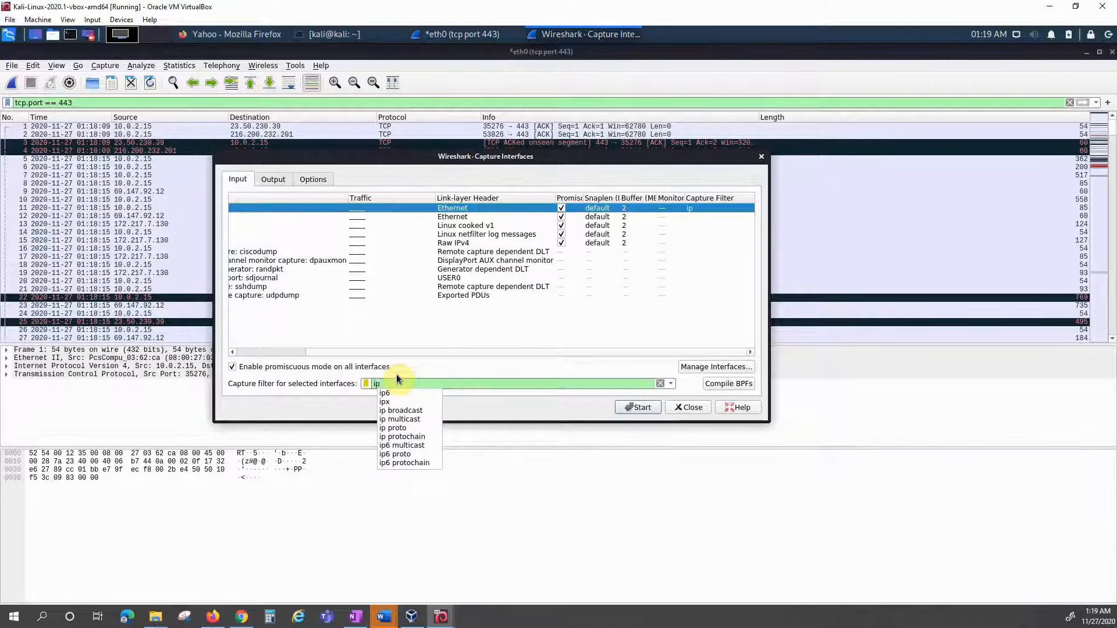
{"action": "type", "text": ".addr"}
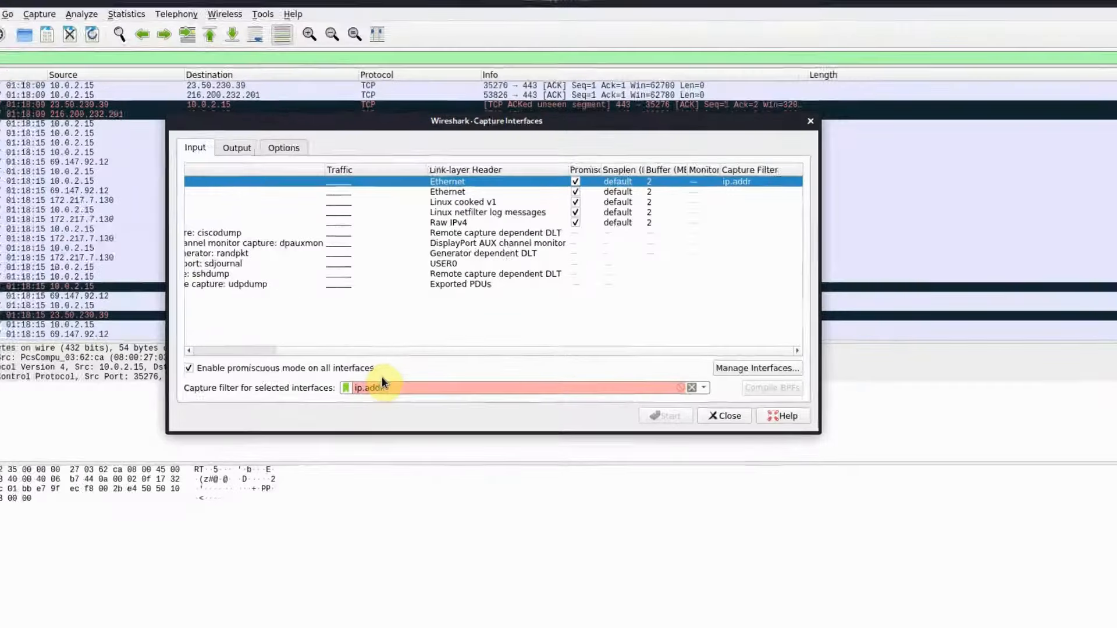
{"action": "key", "text": "BackSpace"}
{"action": "key", "text": "BackSpace"}
{"action": "key", "text": "BackSpace"}
{"action": "key", "text": "BackSpace"}
{"action": "key", "text": "BackSpace"}
{"action": "key", "text": "BackSpace"}
{"action": "key", "text": "BackSpace"}
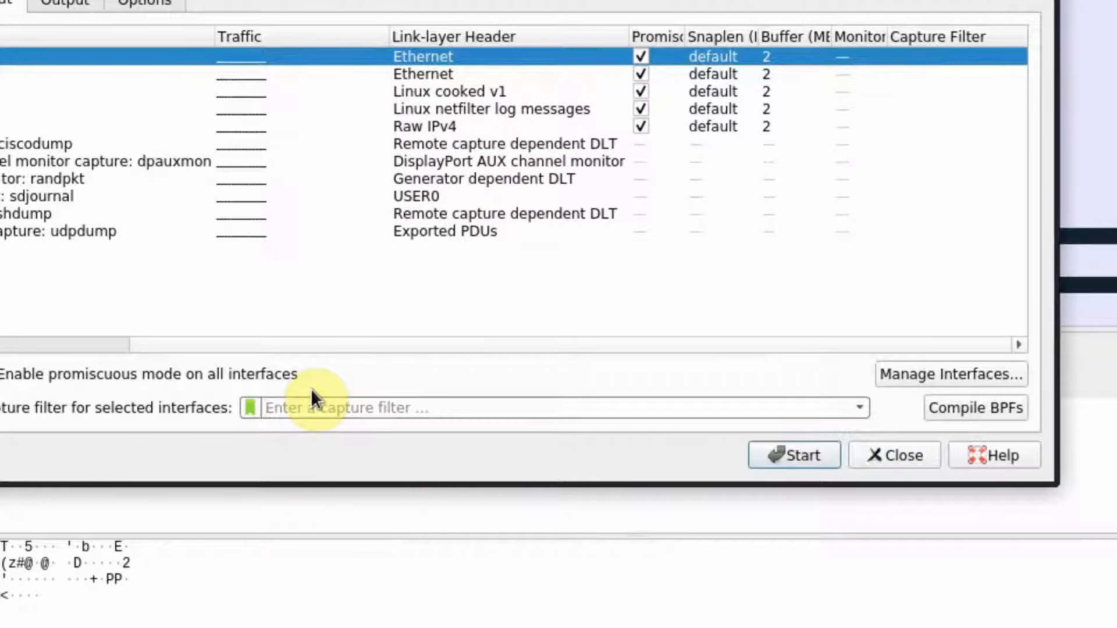
{"action": "type", "text": "host 1"}
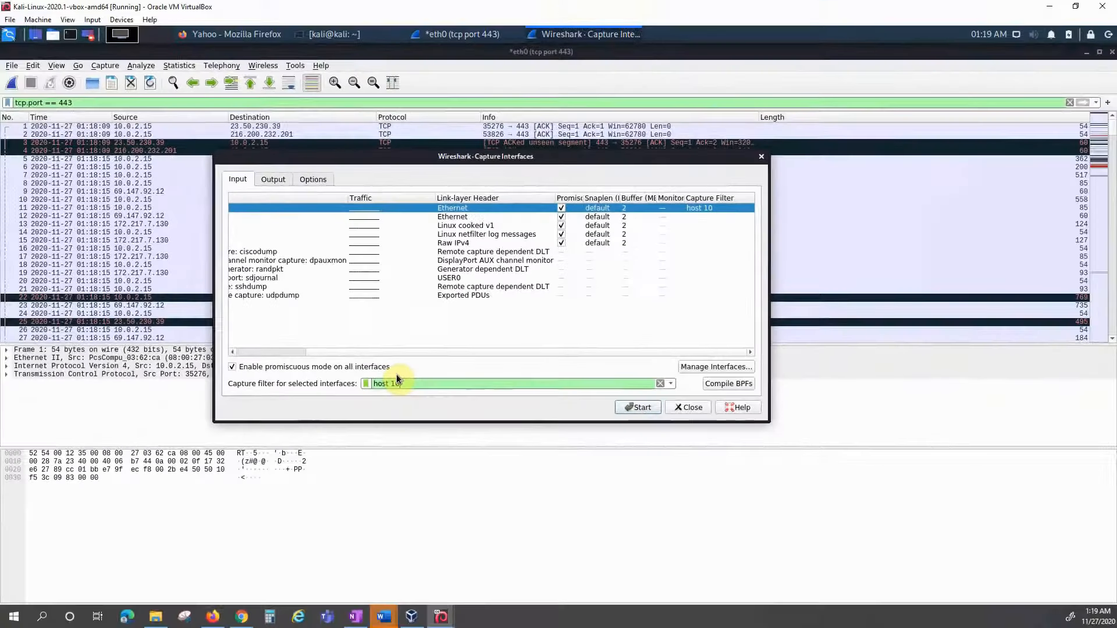
{"action": "type", "text": "0.0.2.15"}
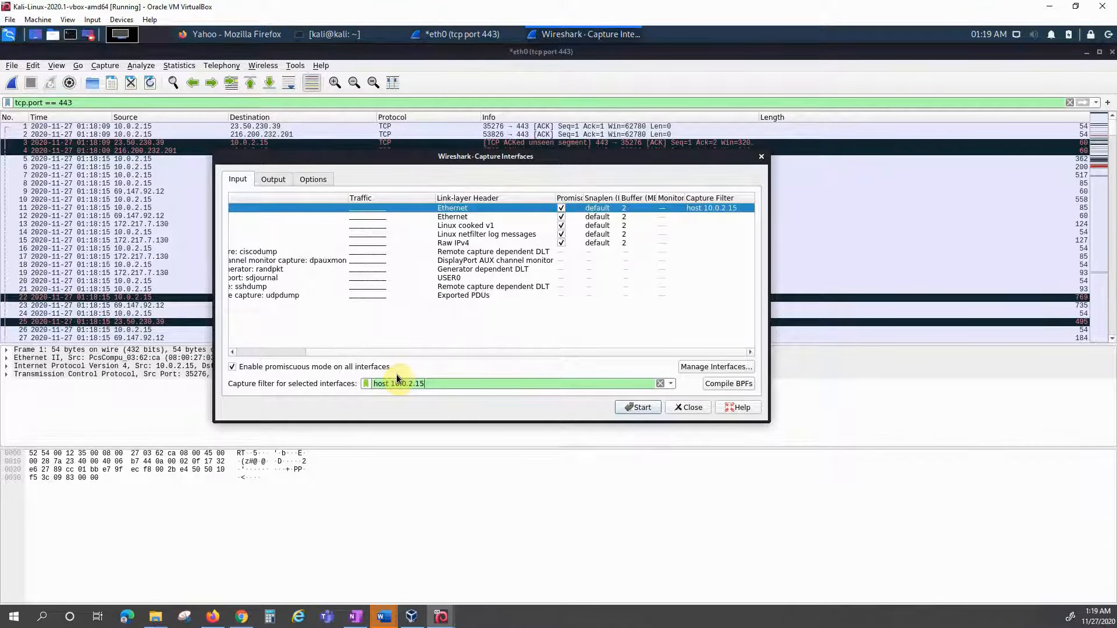
{"action": "left_click", "coordinate": [636, 407]}
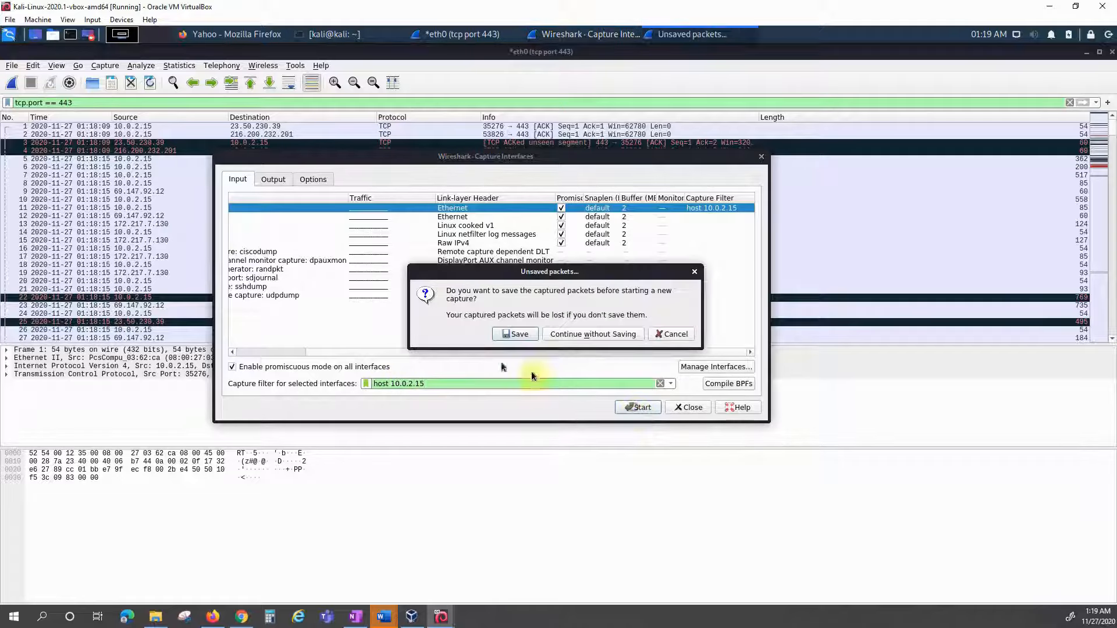
{"action": "left_click", "coordinate": [562, 335]}
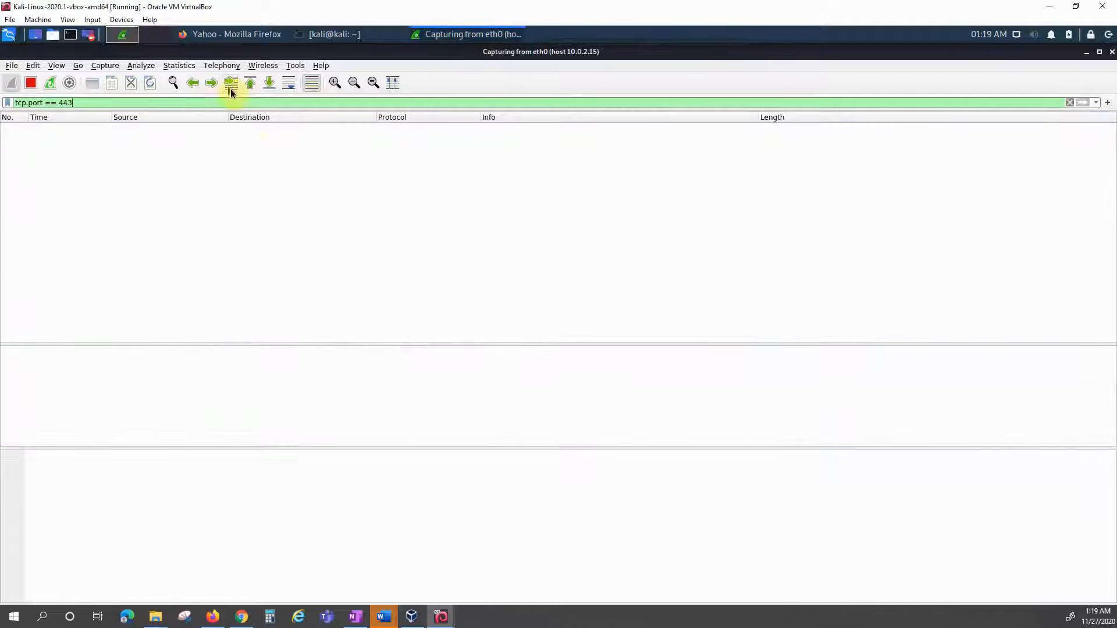
Step: From the Mutillidae tab's home page, log out to reach the login page
{"action": "left_click", "coordinate": [215, 35]}
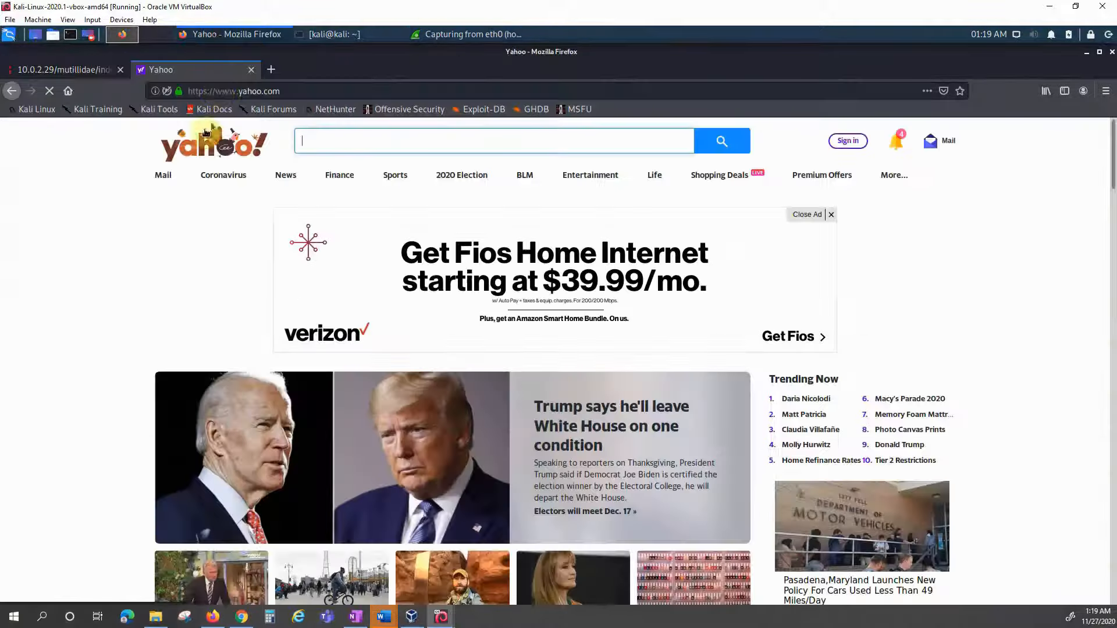
{"action": "left_click", "coordinate": [86, 73]}
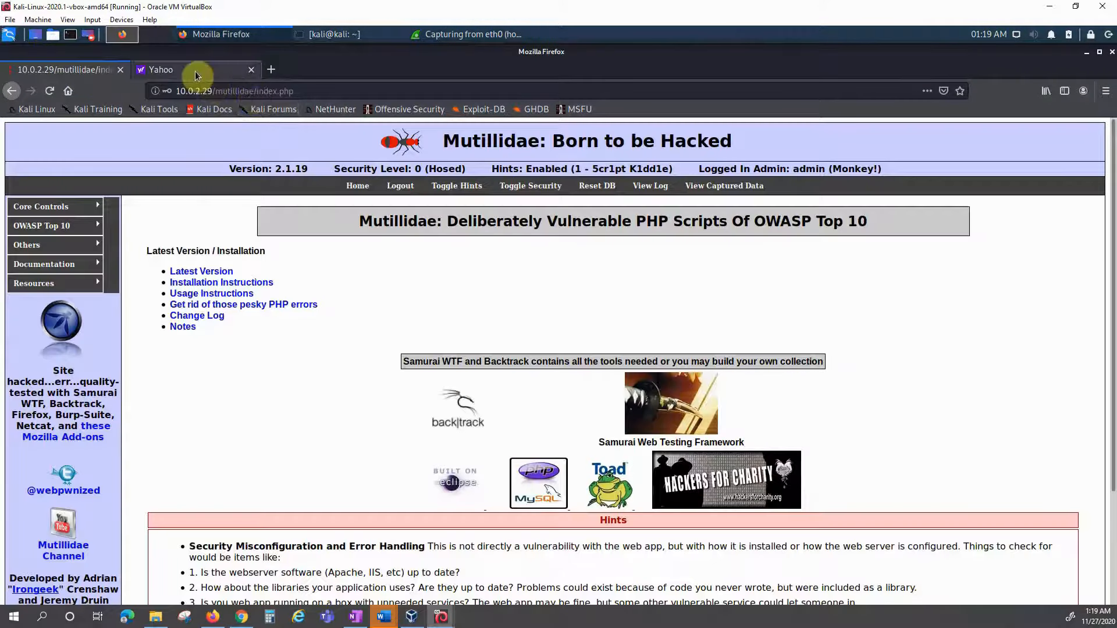
{"action": "left_click", "coordinate": [359, 187]}
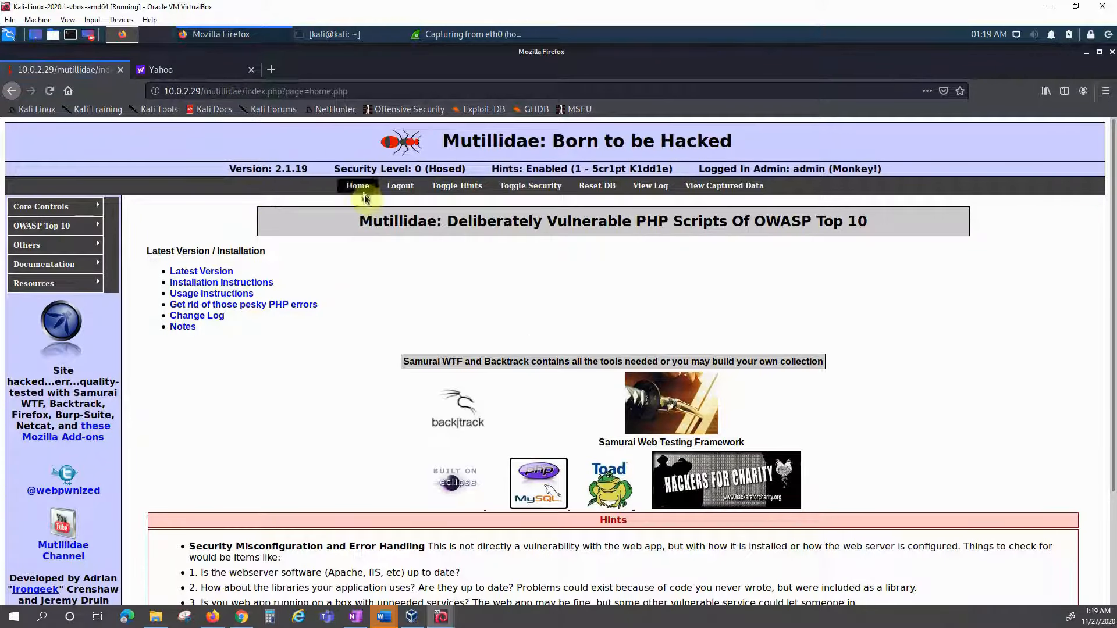
{"action": "left_click", "coordinate": [401, 186]}
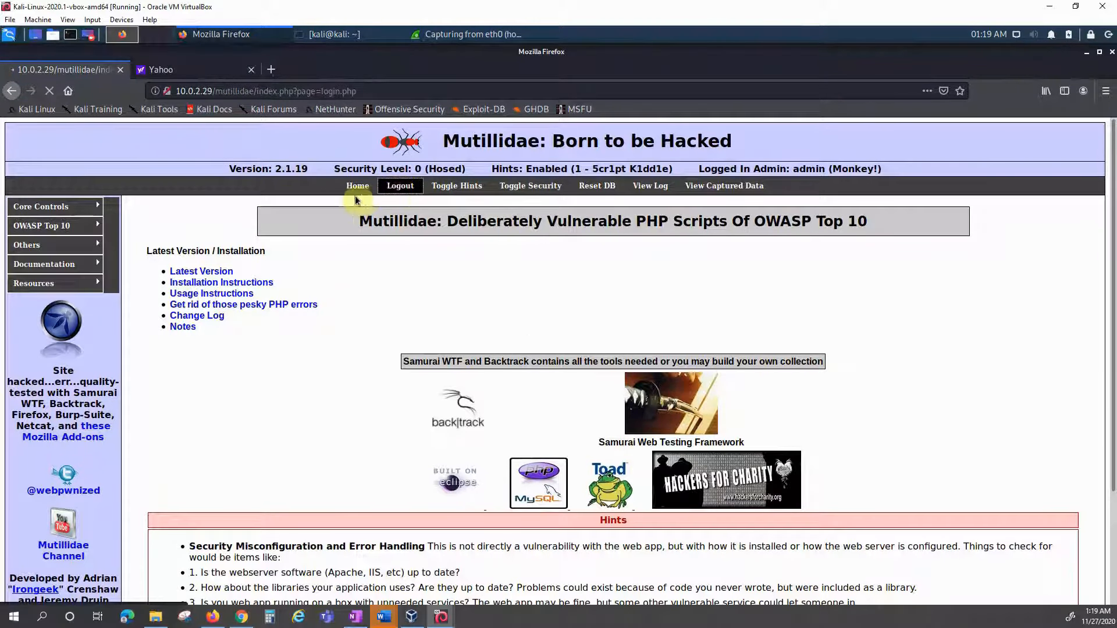
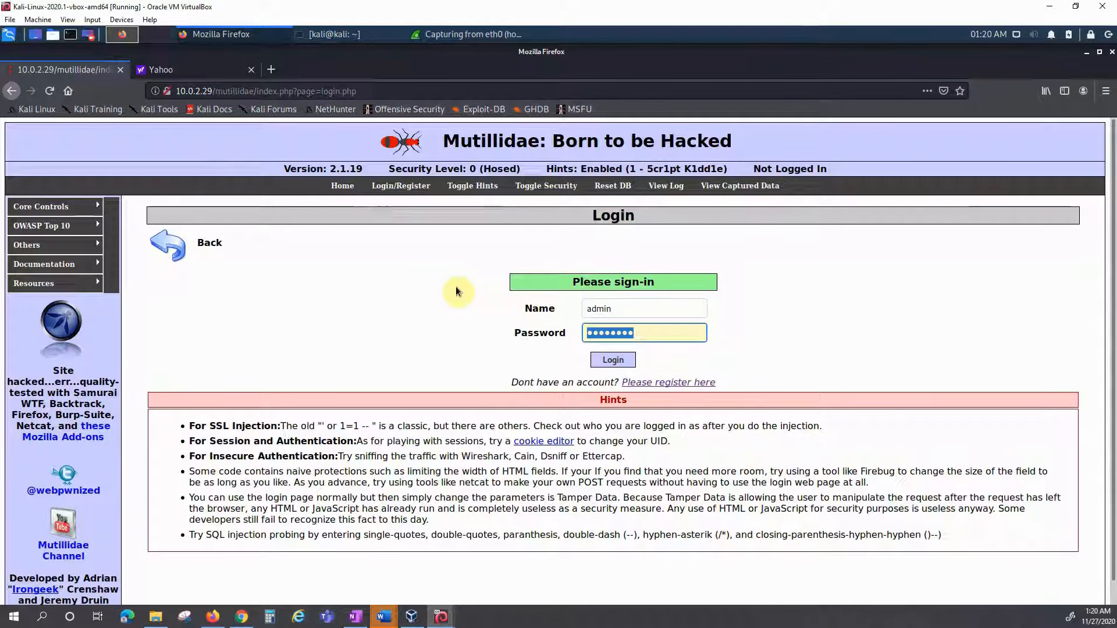
Step: Log in to Mutillidae with the admin password without saving the login in Firefox
{"action": "type", "text": "adminpass"}
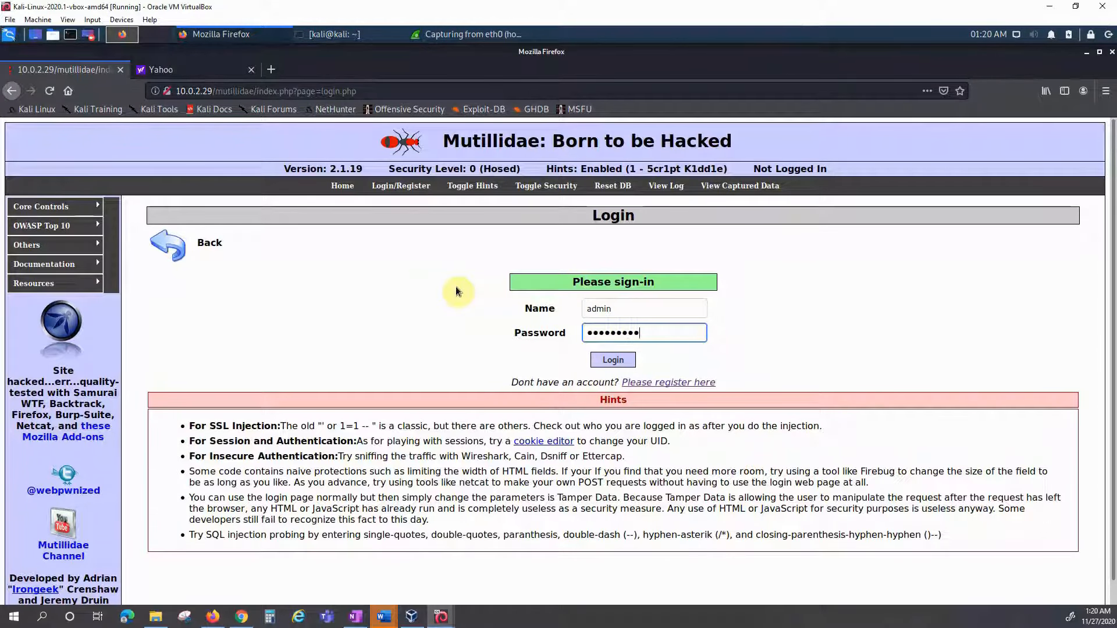
{"action": "key", "text": "Return"}
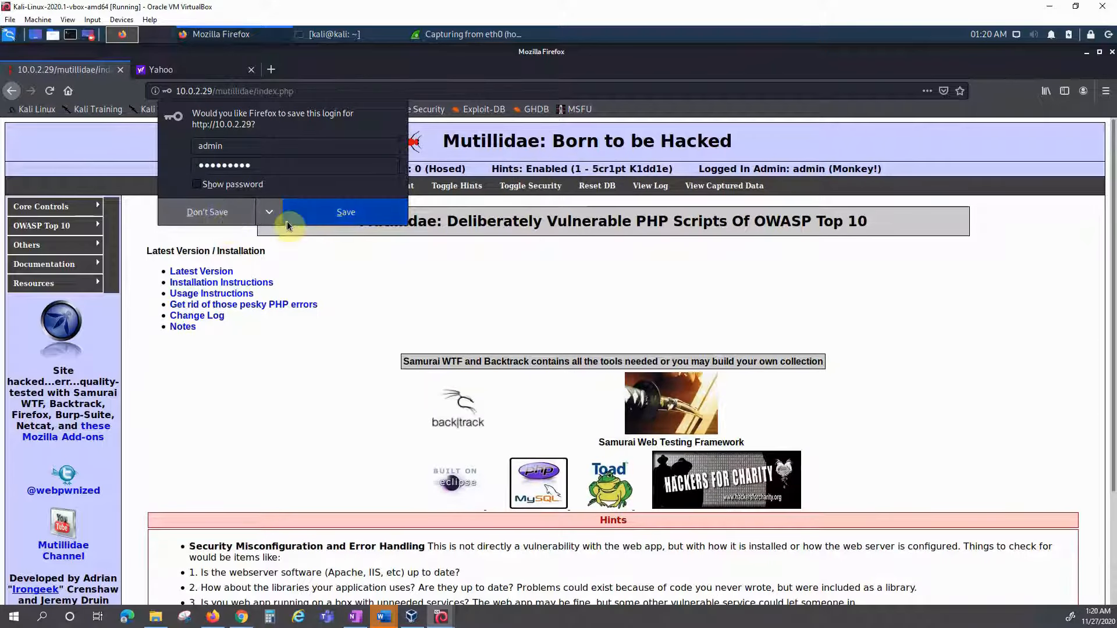
{"action": "left_click", "coordinate": [226, 226]}
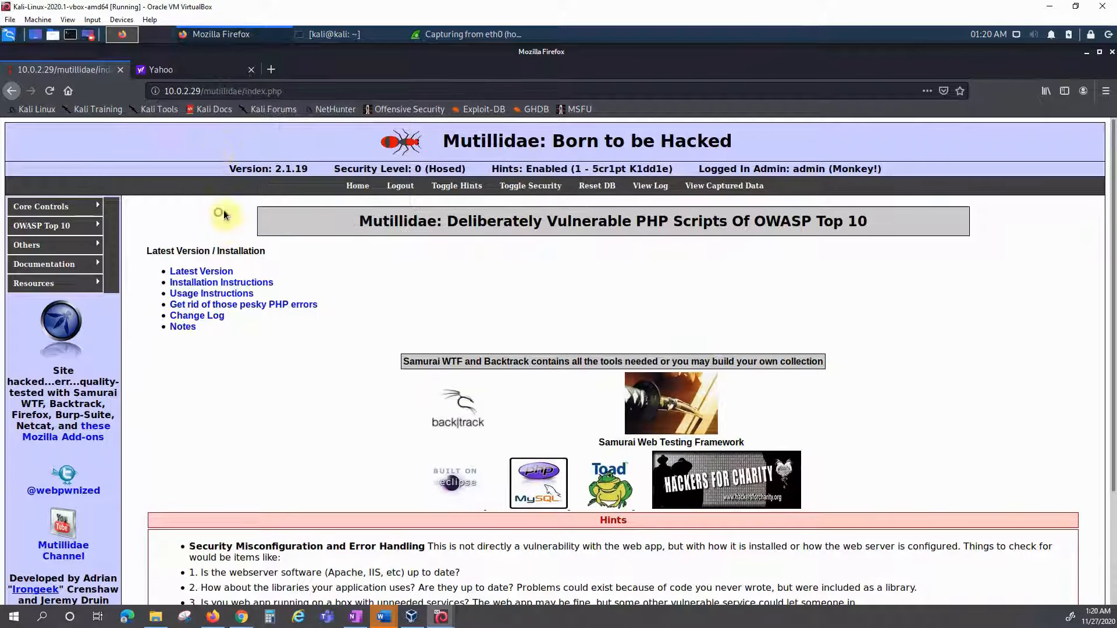
Step: Reload the Yahoo page to generate traffic, then return to the running Wireshark capture
{"action": "left_click", "coordinate": [199, 71]}
{"action": "left_click", "coordinate": [50, 93]}
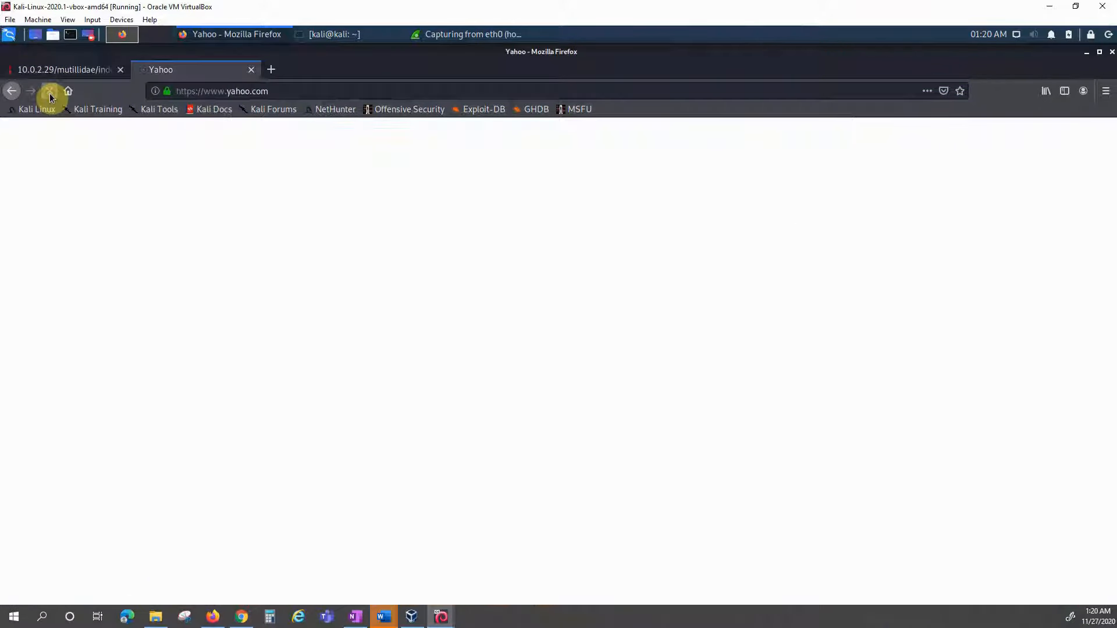
{"action": "left_click", "coordinate": [473, 34]}
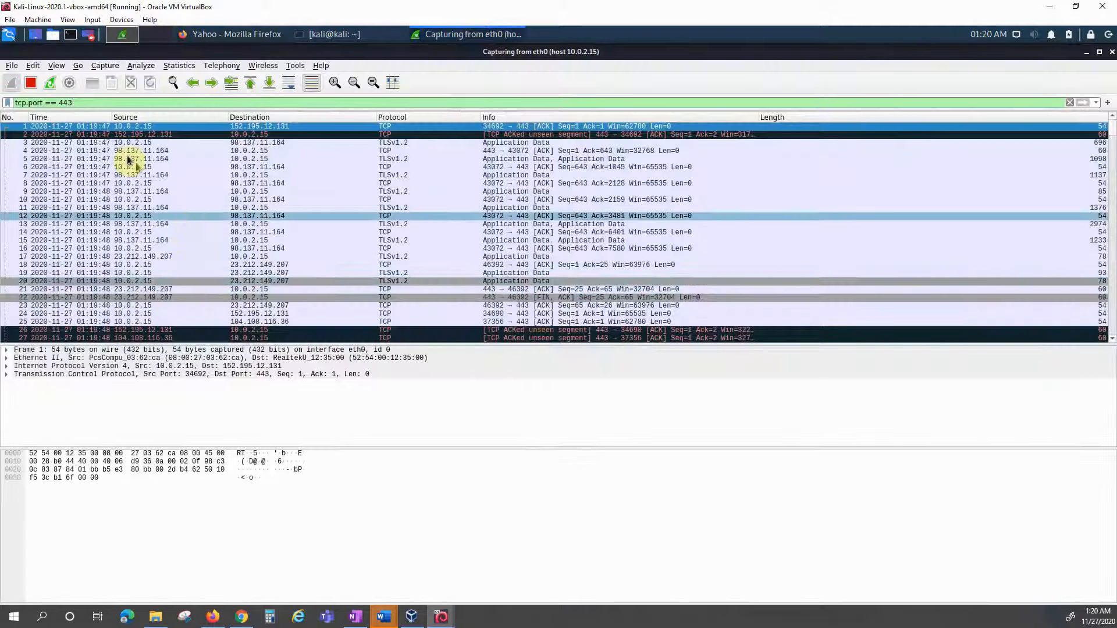
Step: Stop the capture, clear the tcp.port == 443 display filter, and start an eth0 capture filtered by 'portrange 10-443'
{"action": "left_click", "coordinate": [31, 83]}
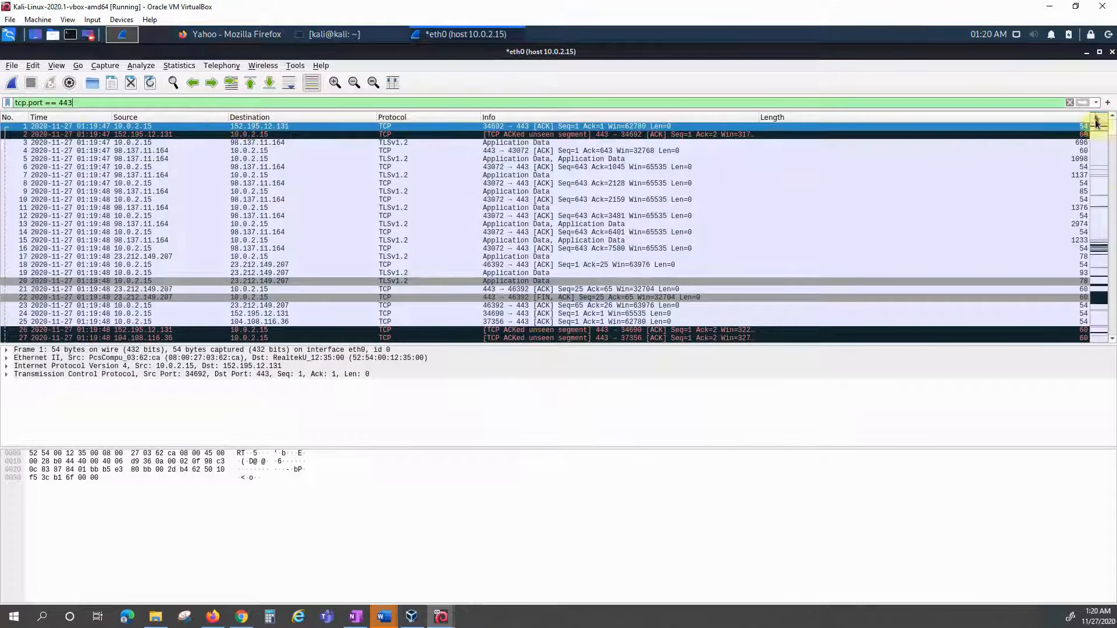
{"action": "left_click", "coordinate": [1069, 103]}
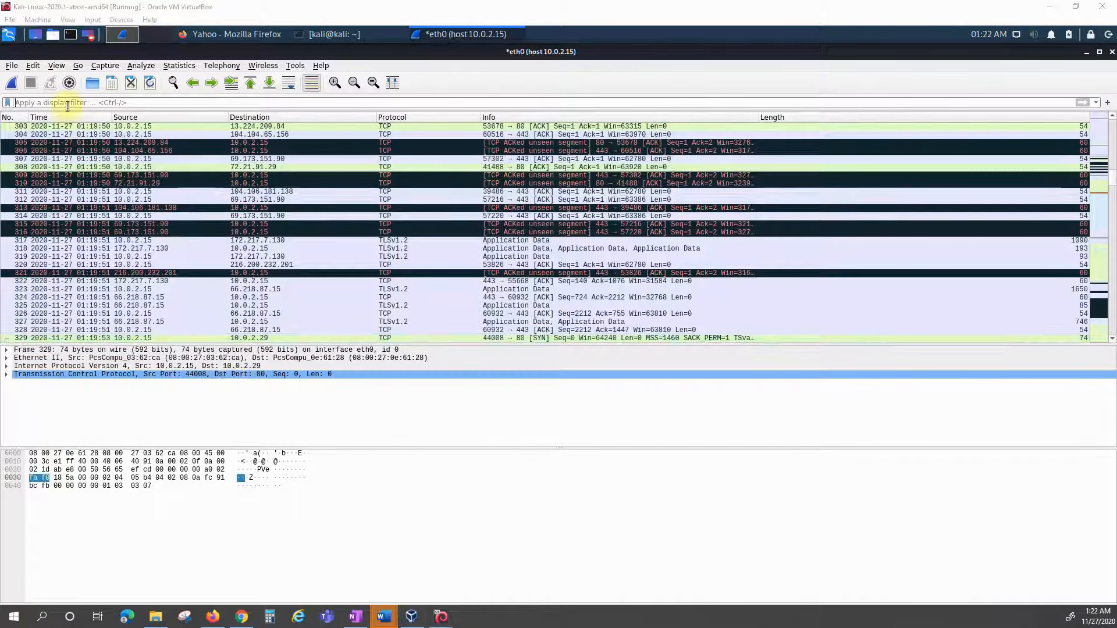
{"action": "left_click", "coordinate": [68, 84]}
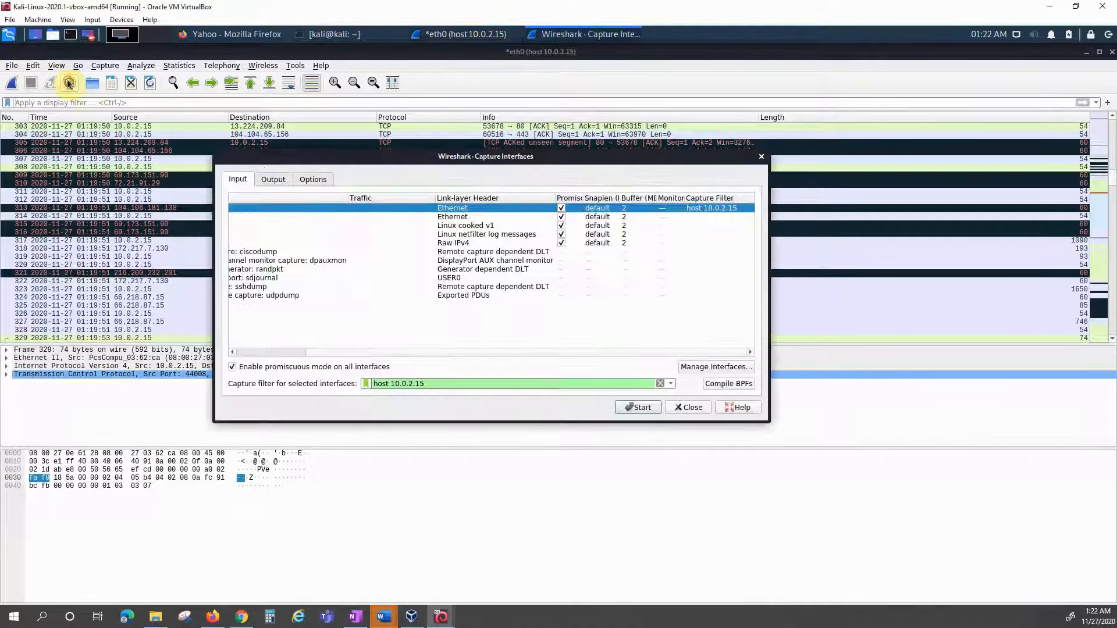
{"action": "left_click", "coordinate": [660, 384]}
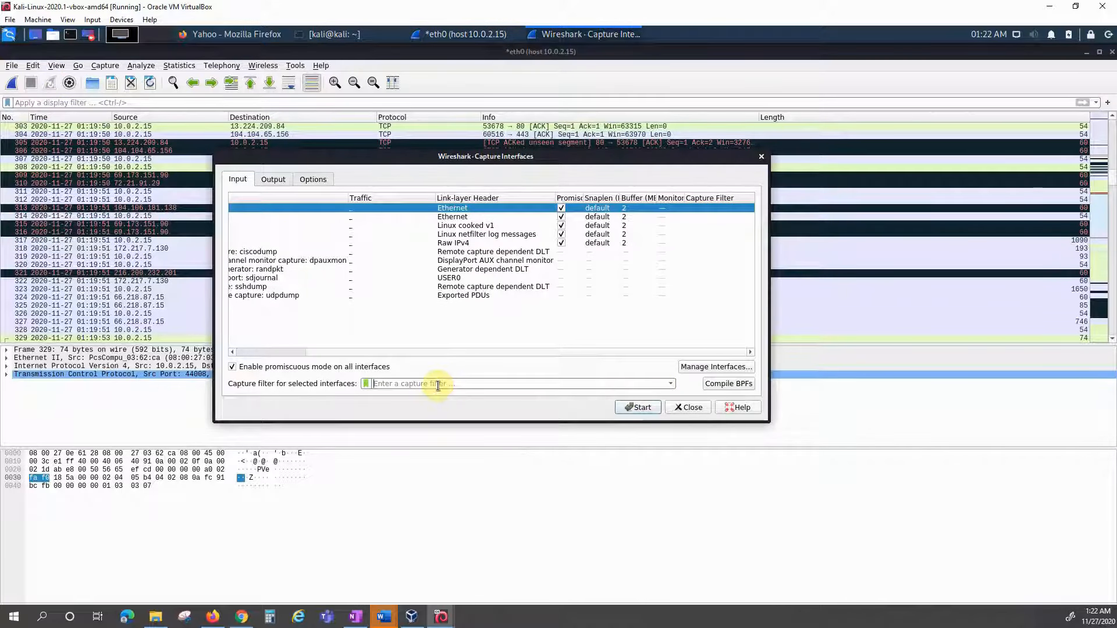
{"action": "type", "text": "p"}
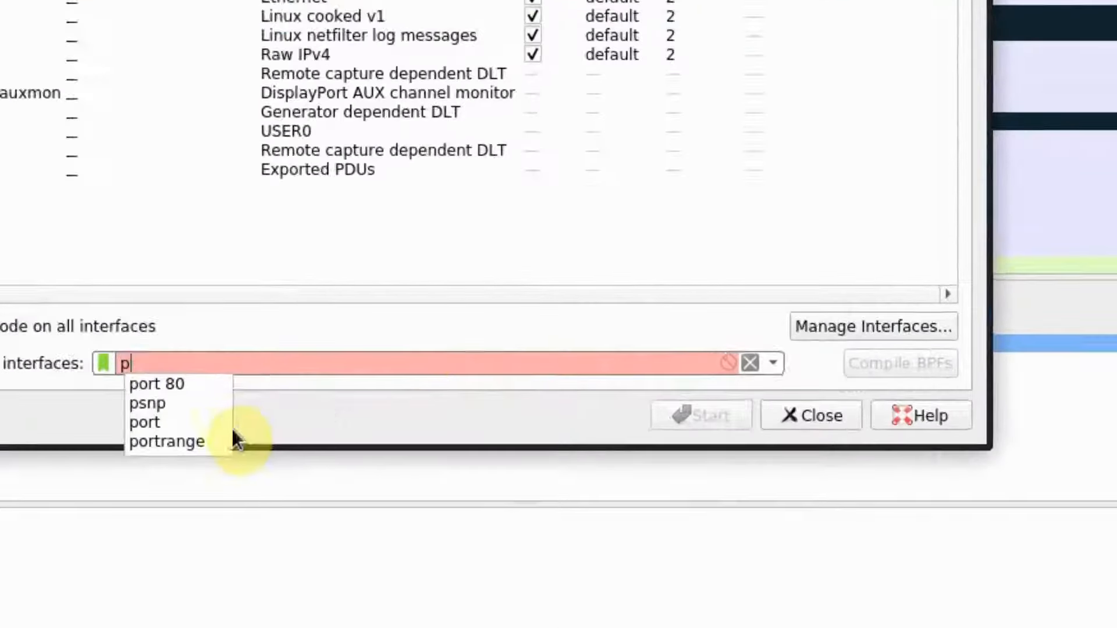
{"action": "left_click", "coordinate": [207, 441]}
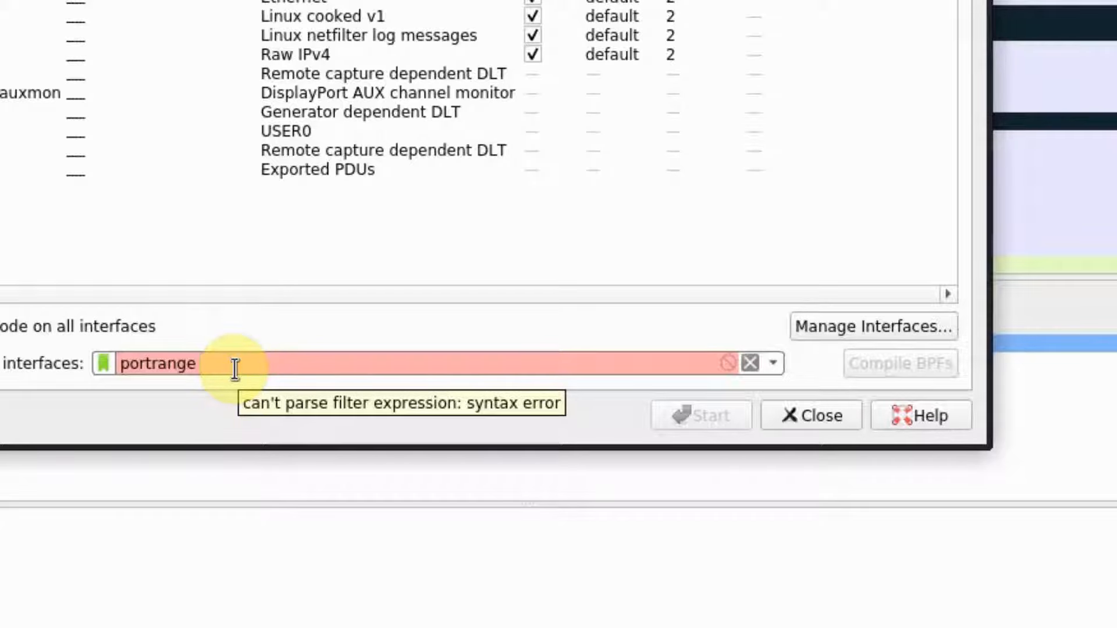
{"action": "type", "text": "10"}
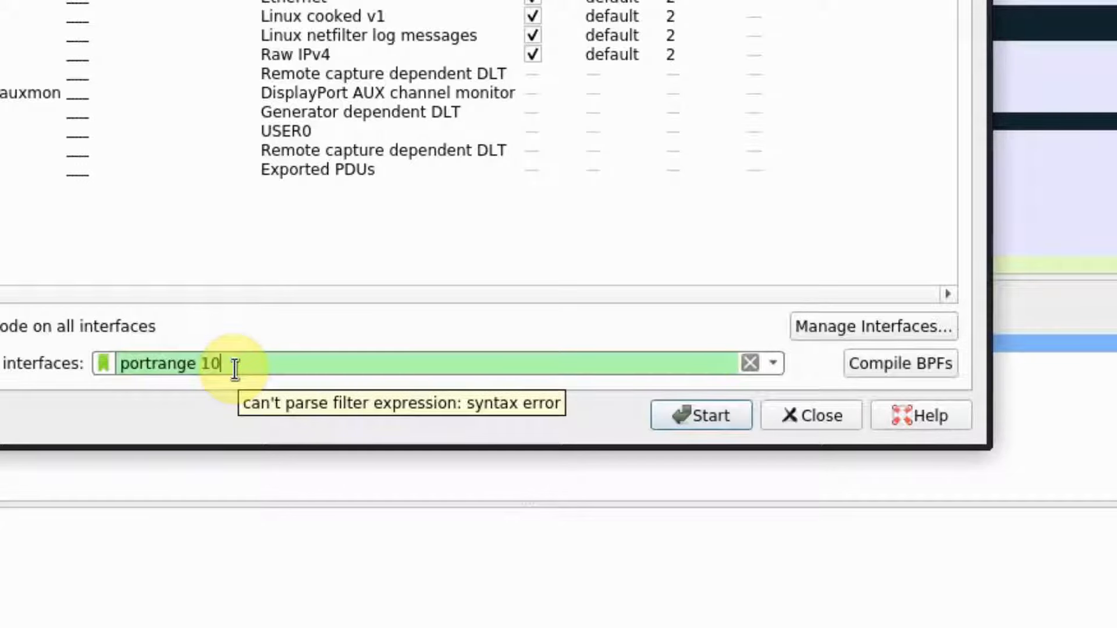
{"action": "type", "text": "-443"}
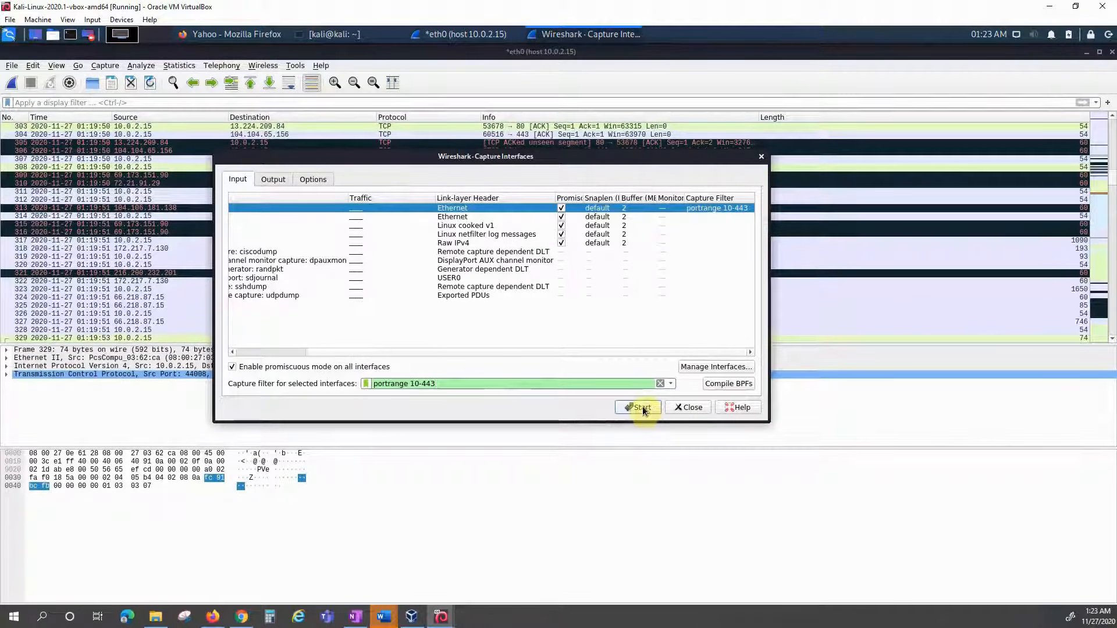
{"action": "left_click", "coordinate": [643, 408]}
Step: Start the new capture without saving old packets, then log out of Mutillidae in Firefox
{"action": "left_click", "coordinate": [611, 334]}
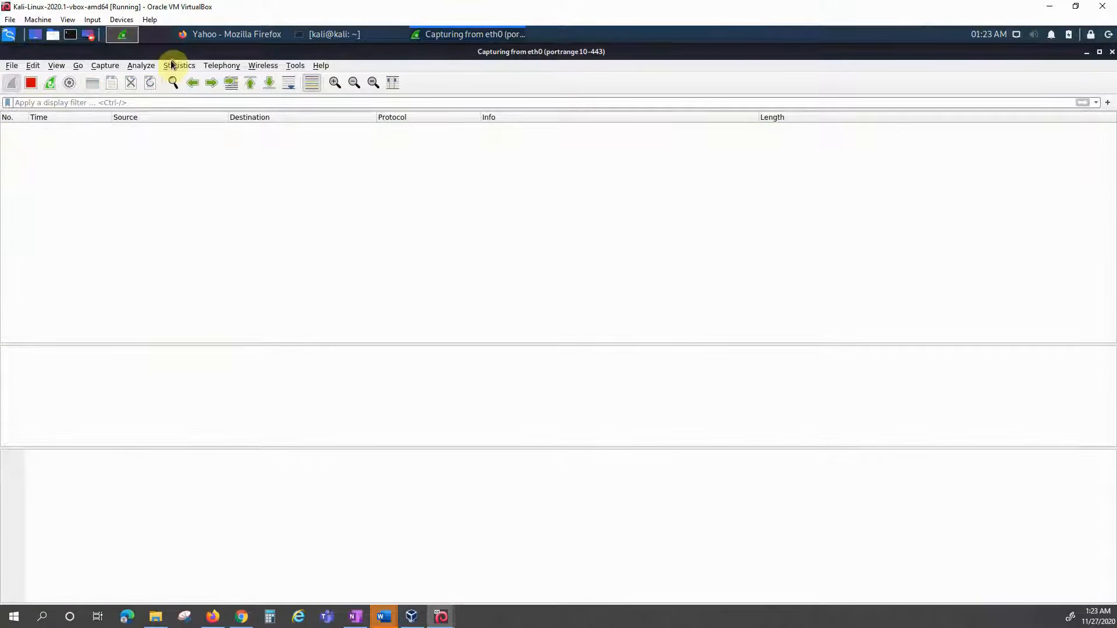
{"action": "left_click", "coordinate": [240, 35]}
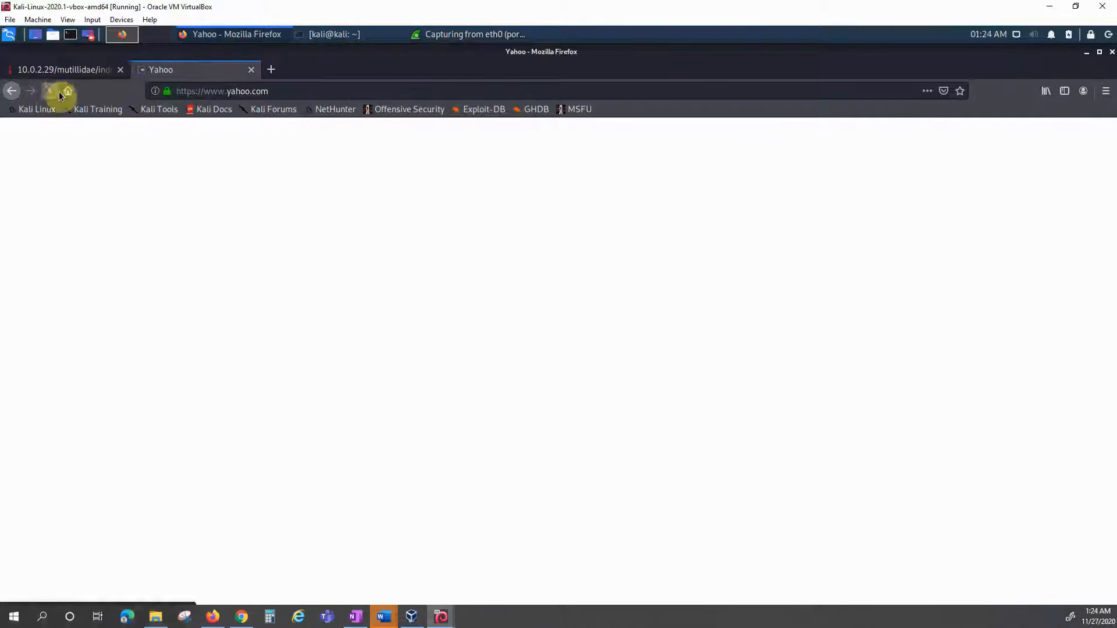
{"action": "left_click", "coordinate": [59, 70]}
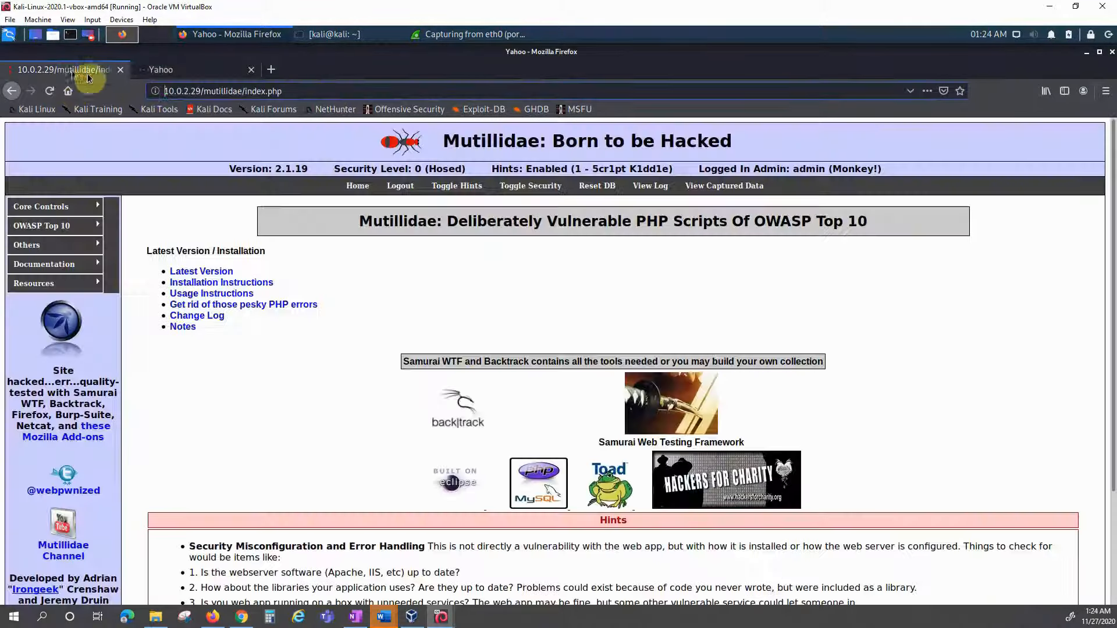
{"action": "left_click", "coordinate": [401, 185]}
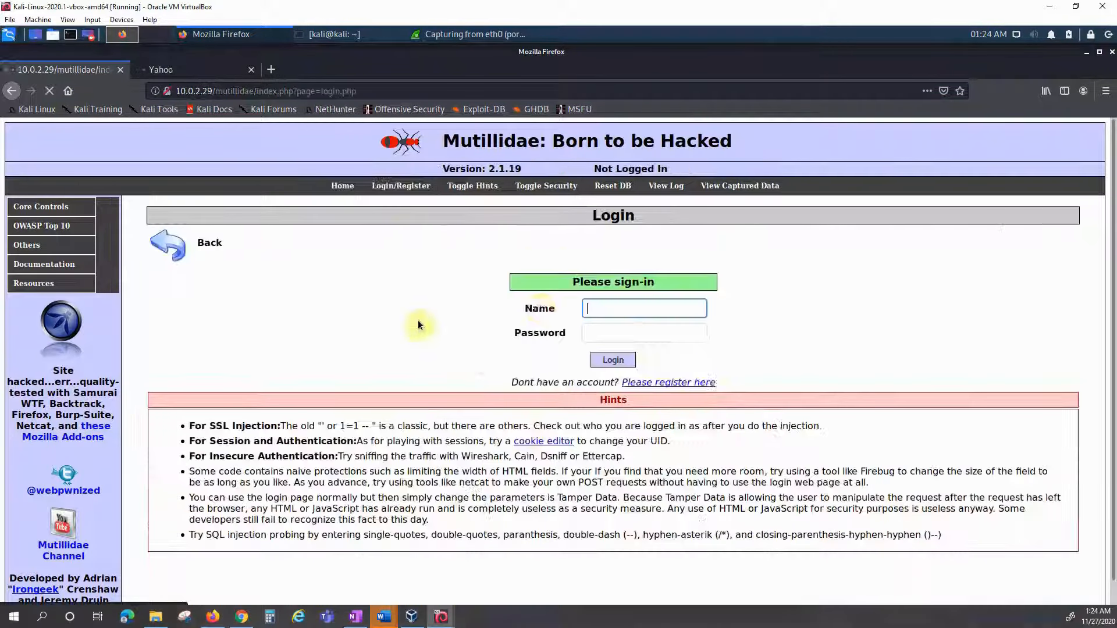
Step: Log back in to Mutillidae as admin, decline saving the login, and return to Wireshark
{"action": "double_click", "coordinate": [622, 309]}
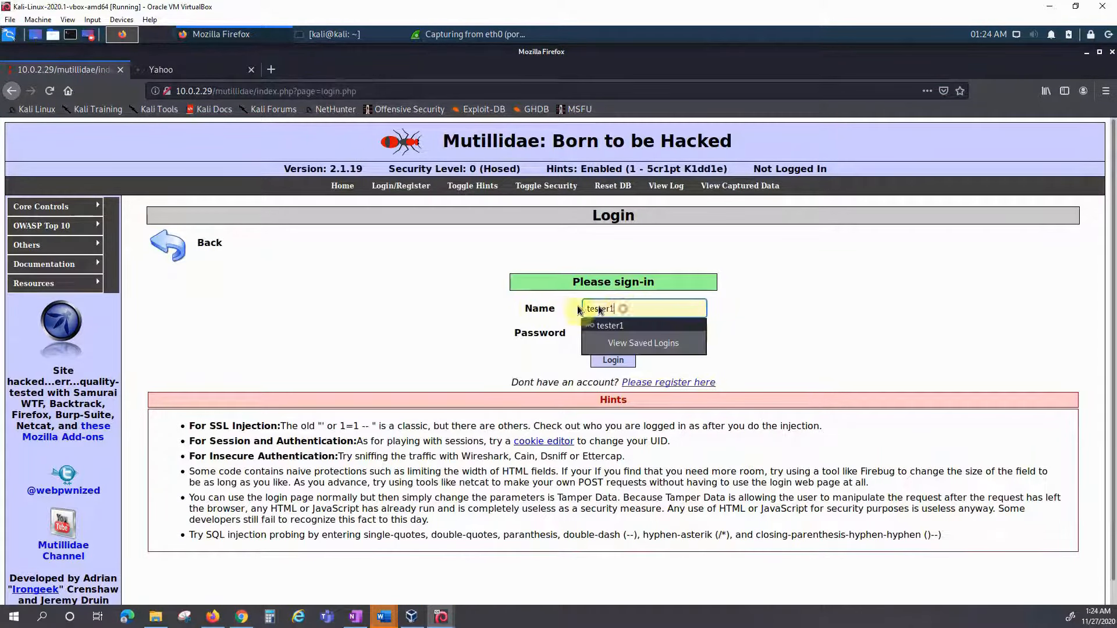
{"action": "type", "text": "admin"}
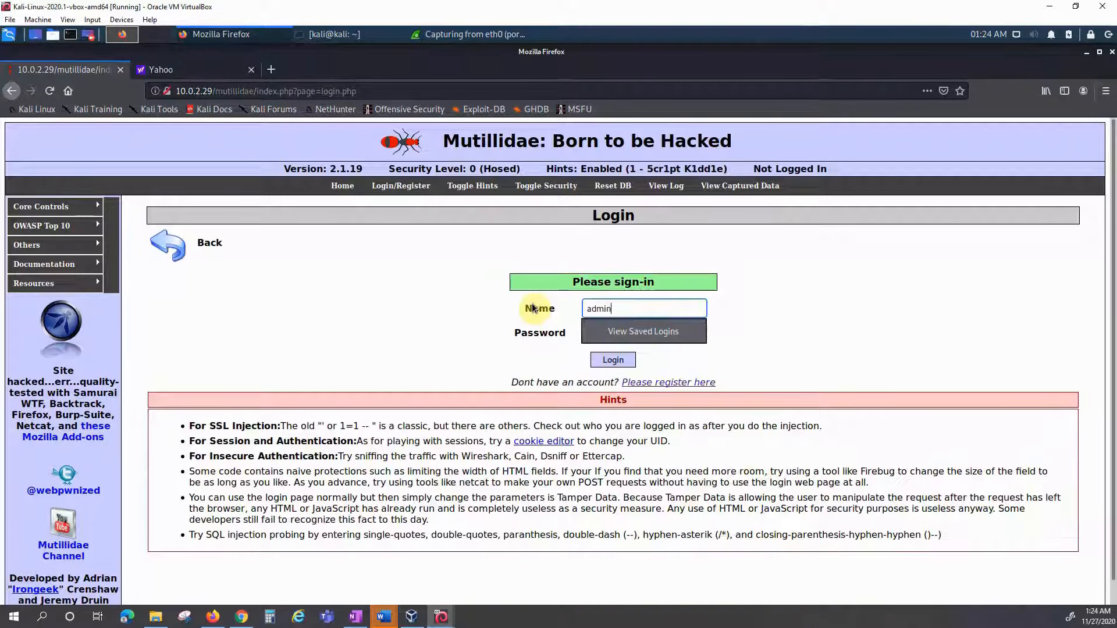
{"action": "key", "text": "Tab"}
{"action": "type", "text": "admin"}
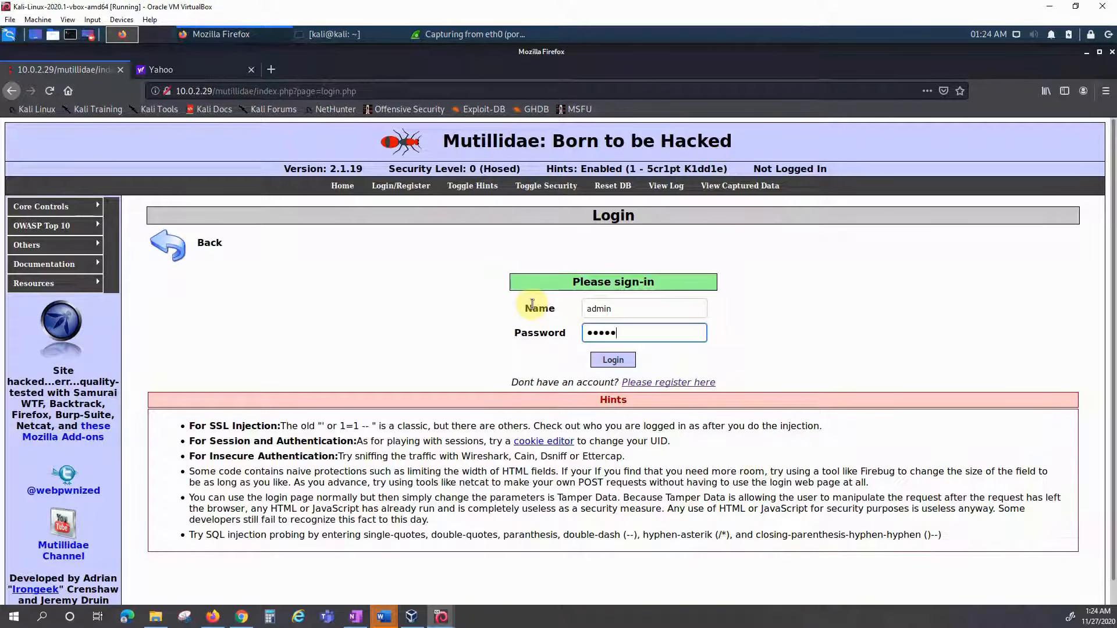
{"action": "type", "text": "pass"}
{"action": "key", "text": "Return"}
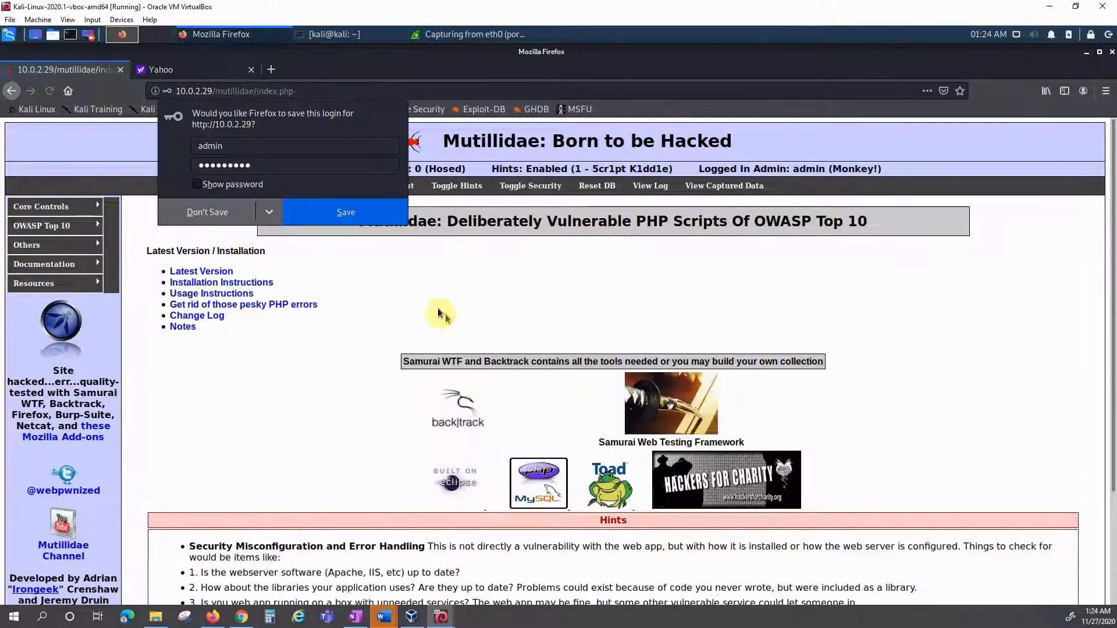
{"action": "left_click", "coordinate": [206, 214]}
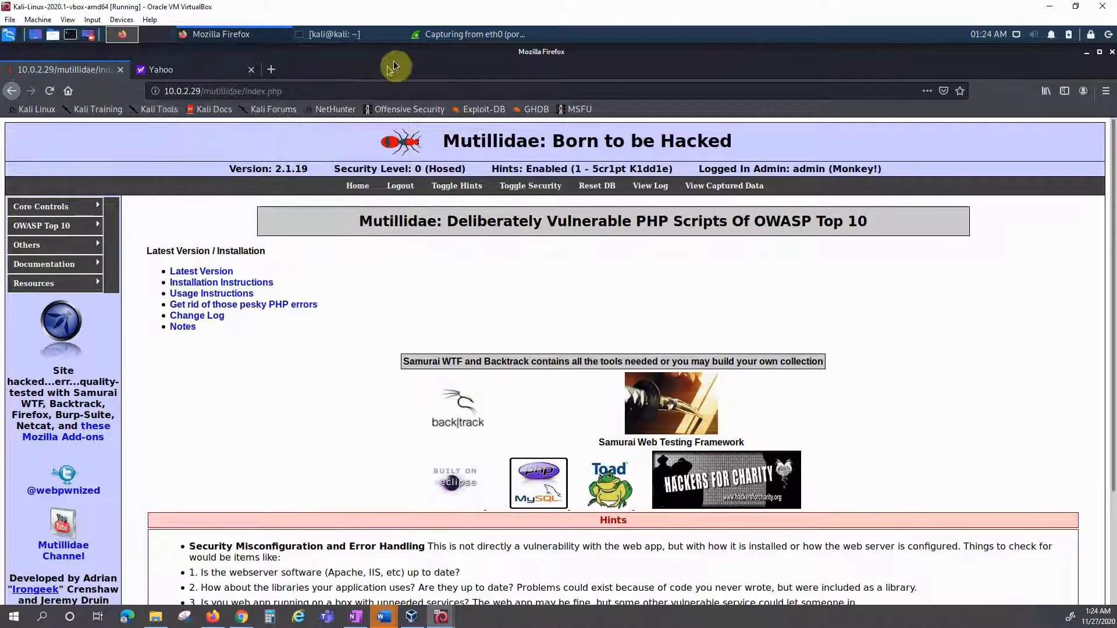
{"action": "left_click", "coordinate": [442, 35]}
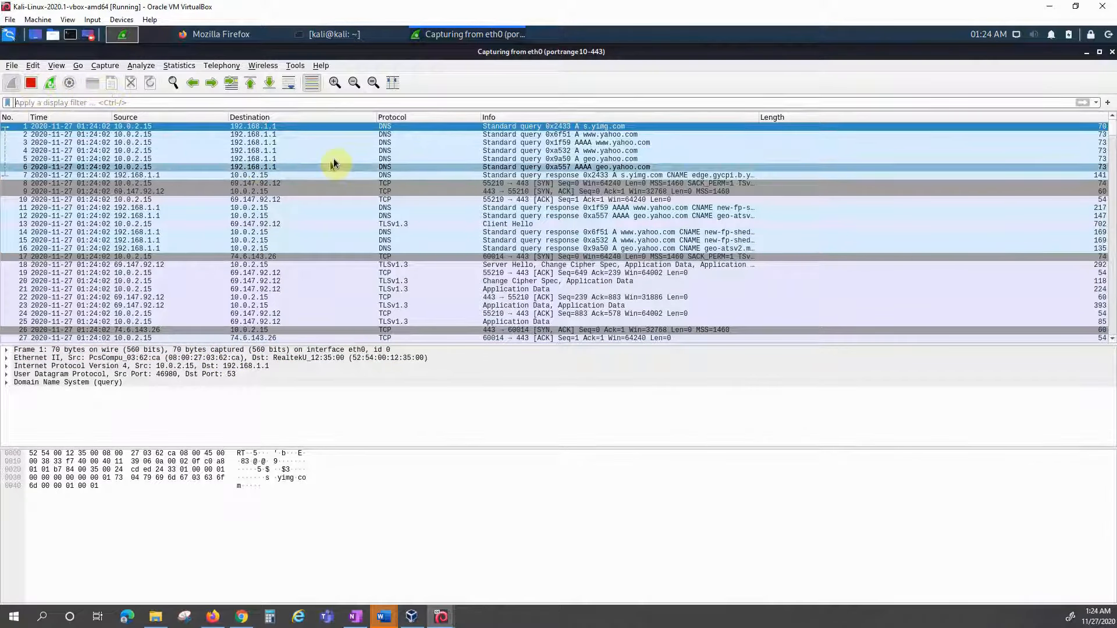
Step: Stop the portrange 10-443 capture and open the Capture Interfaces options
{"action": "left_click", "coordinate": [31, 83]}
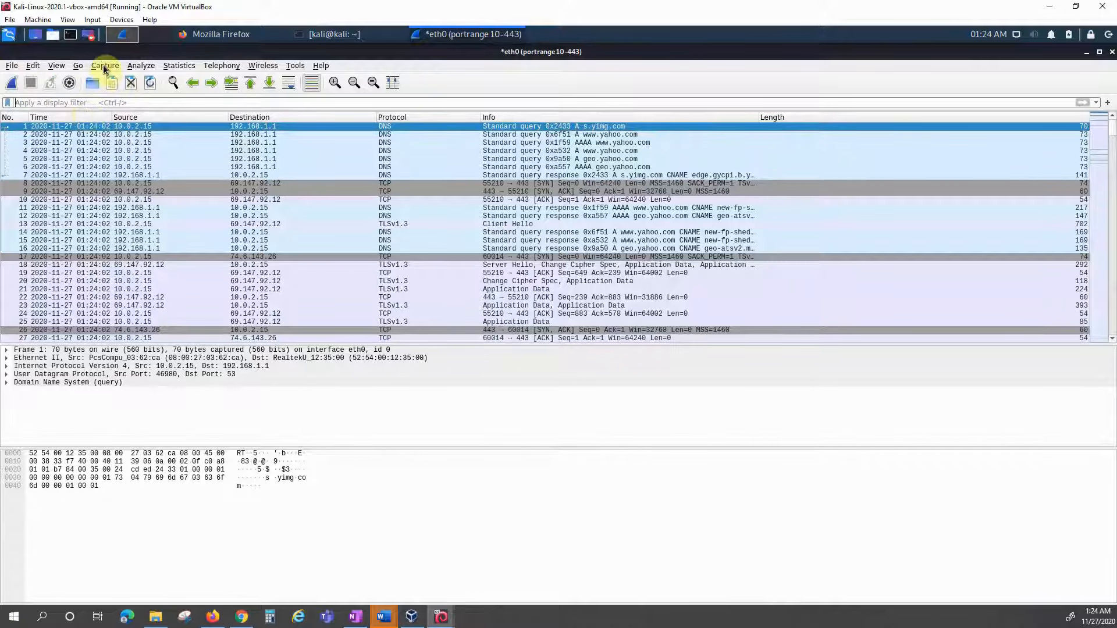
{"action": "left_click", "coordinate": [70, 83]}
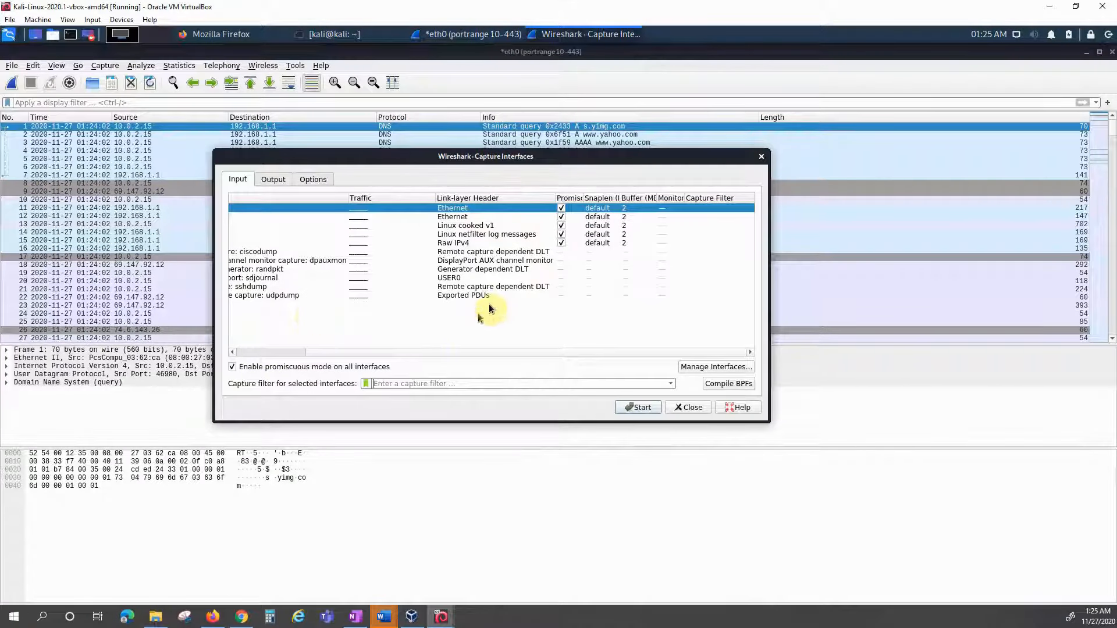
Step: Toggle promiscuous mode for all interfaces and eth0, leave it enabled everywhere, and close the dialog
{"action": "left_click", "coordinate": [278, 355]}
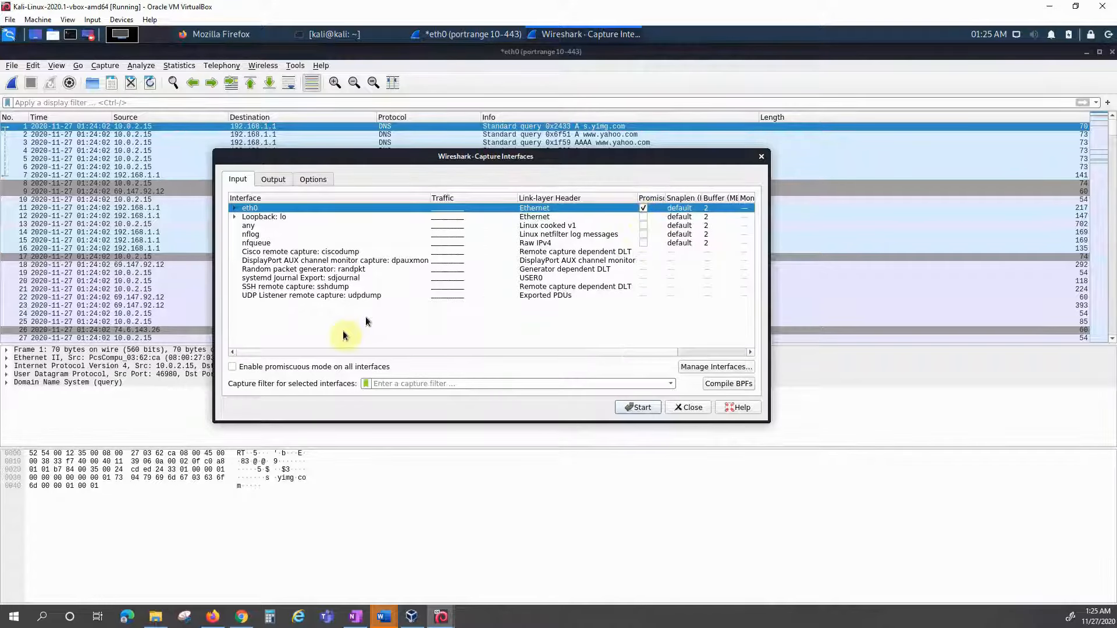
{"action": "left_click", "coordinate": [233, 367]}
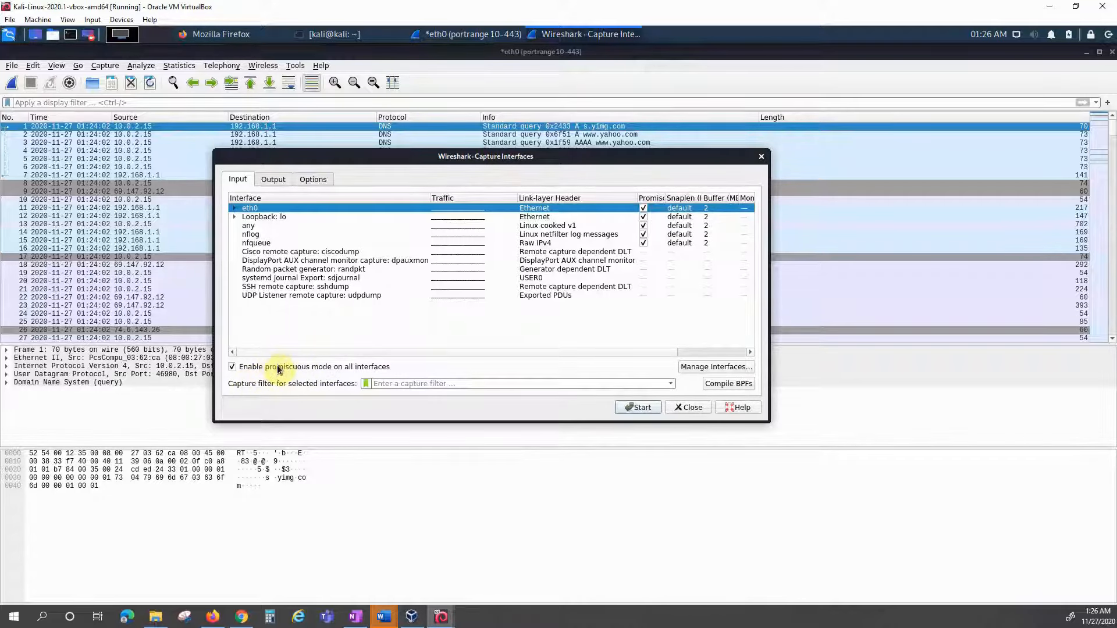
{"action": "mouse_move", "coordinate": [278, 369]}
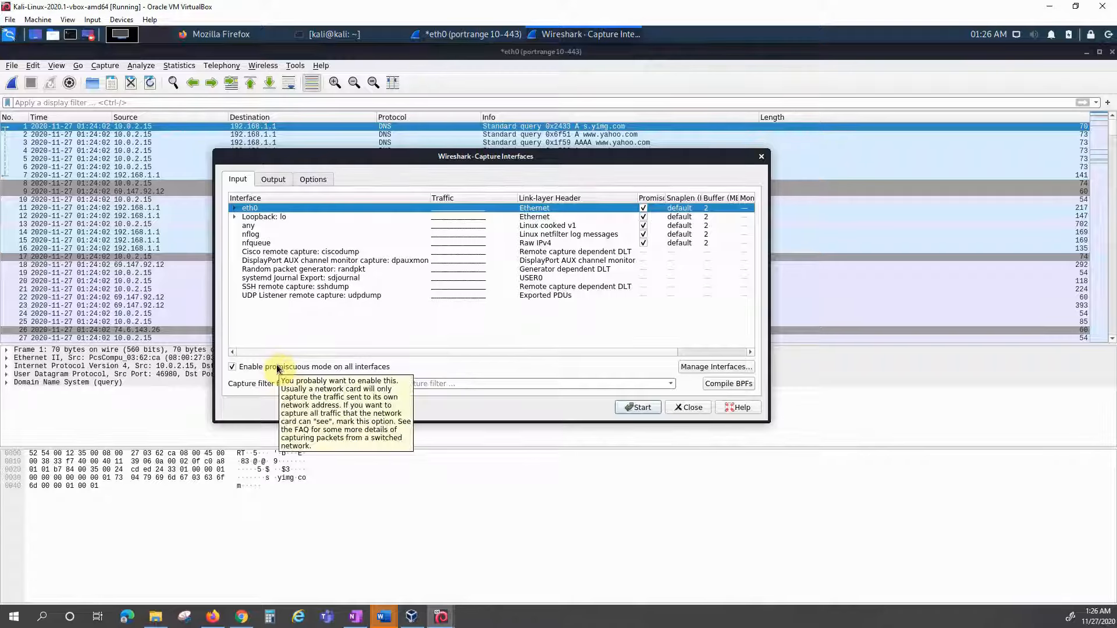
{"action": "left_click", "coordinate": [233, 367]}
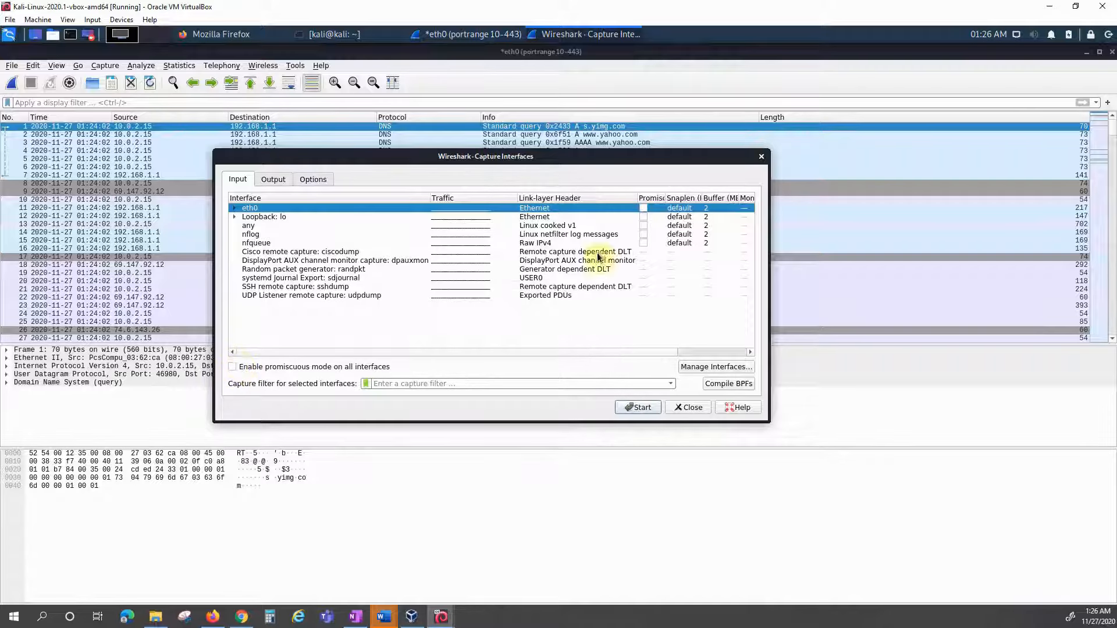
{"action": "left_click", "coordinate": [643, 208]}
{"action": "left_click", "coordinate": [233, 368]}
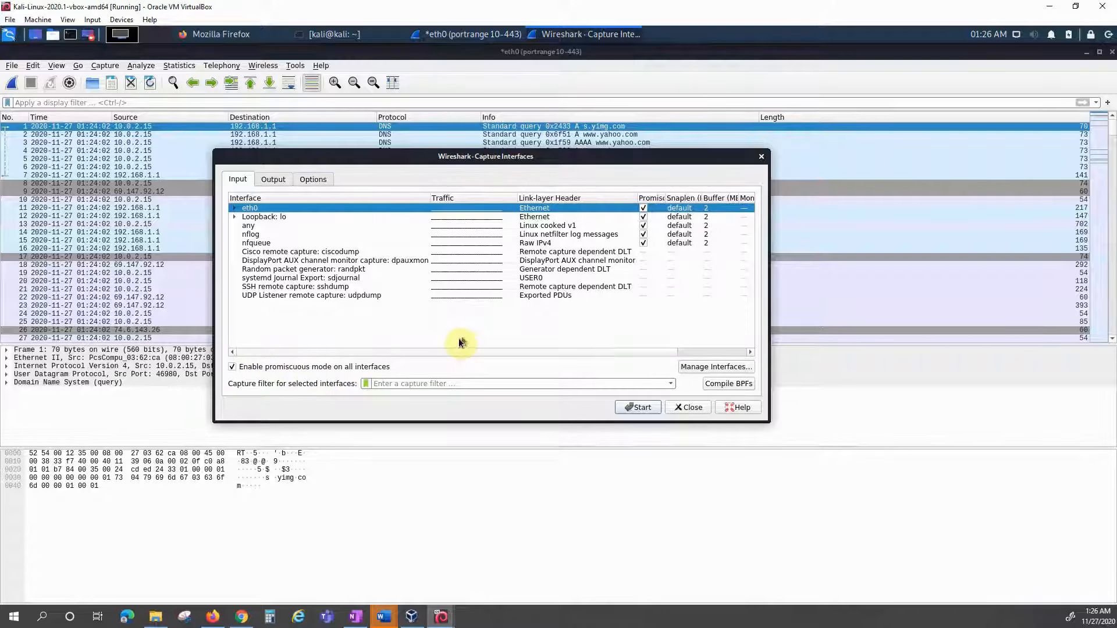
{"action": "key", "text": "Escape"}
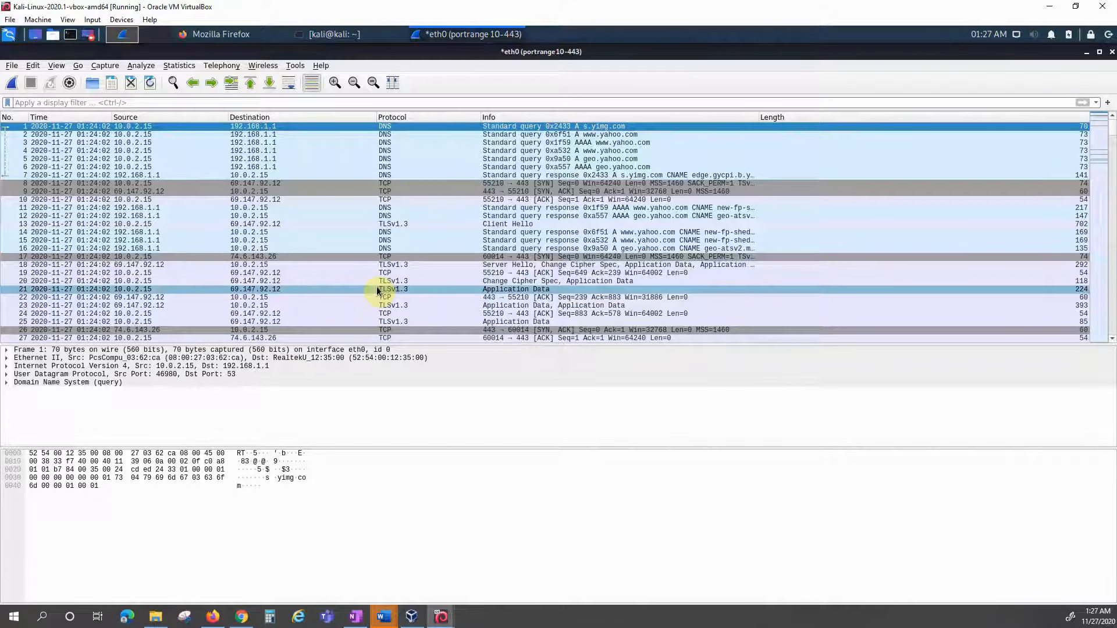